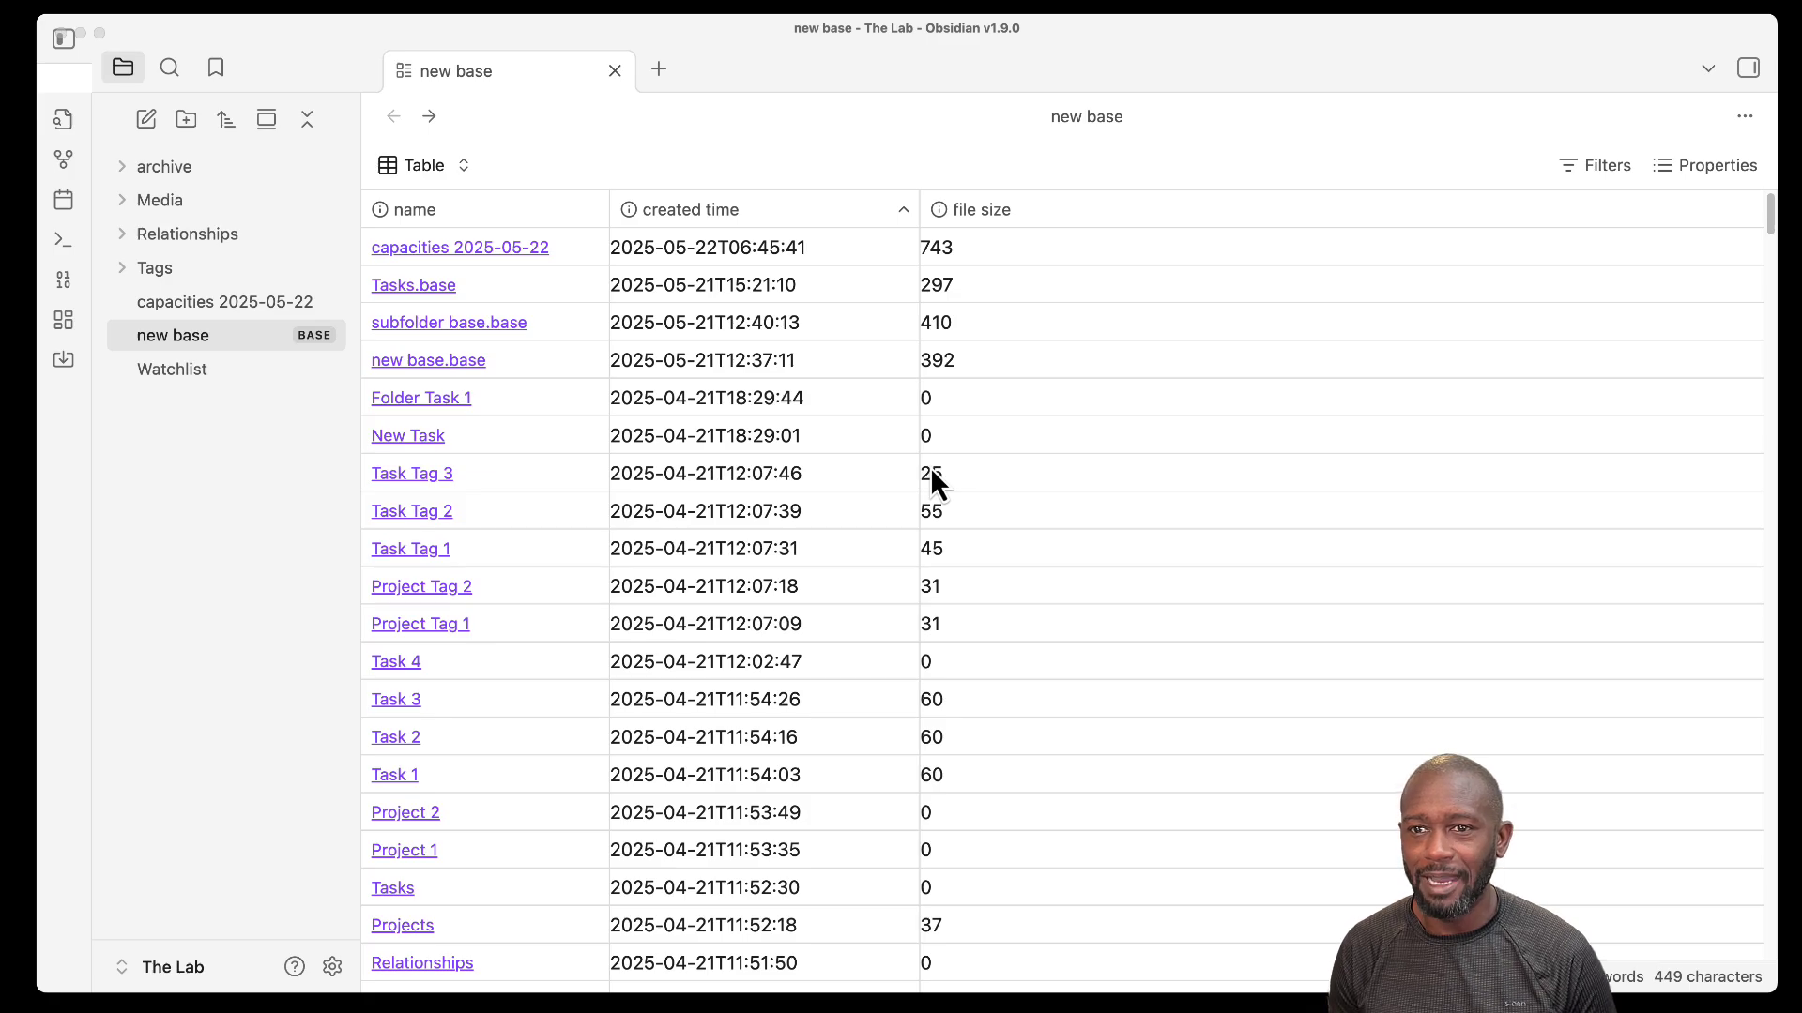
Rename the base's current table view to Table1.
click(446, 173)
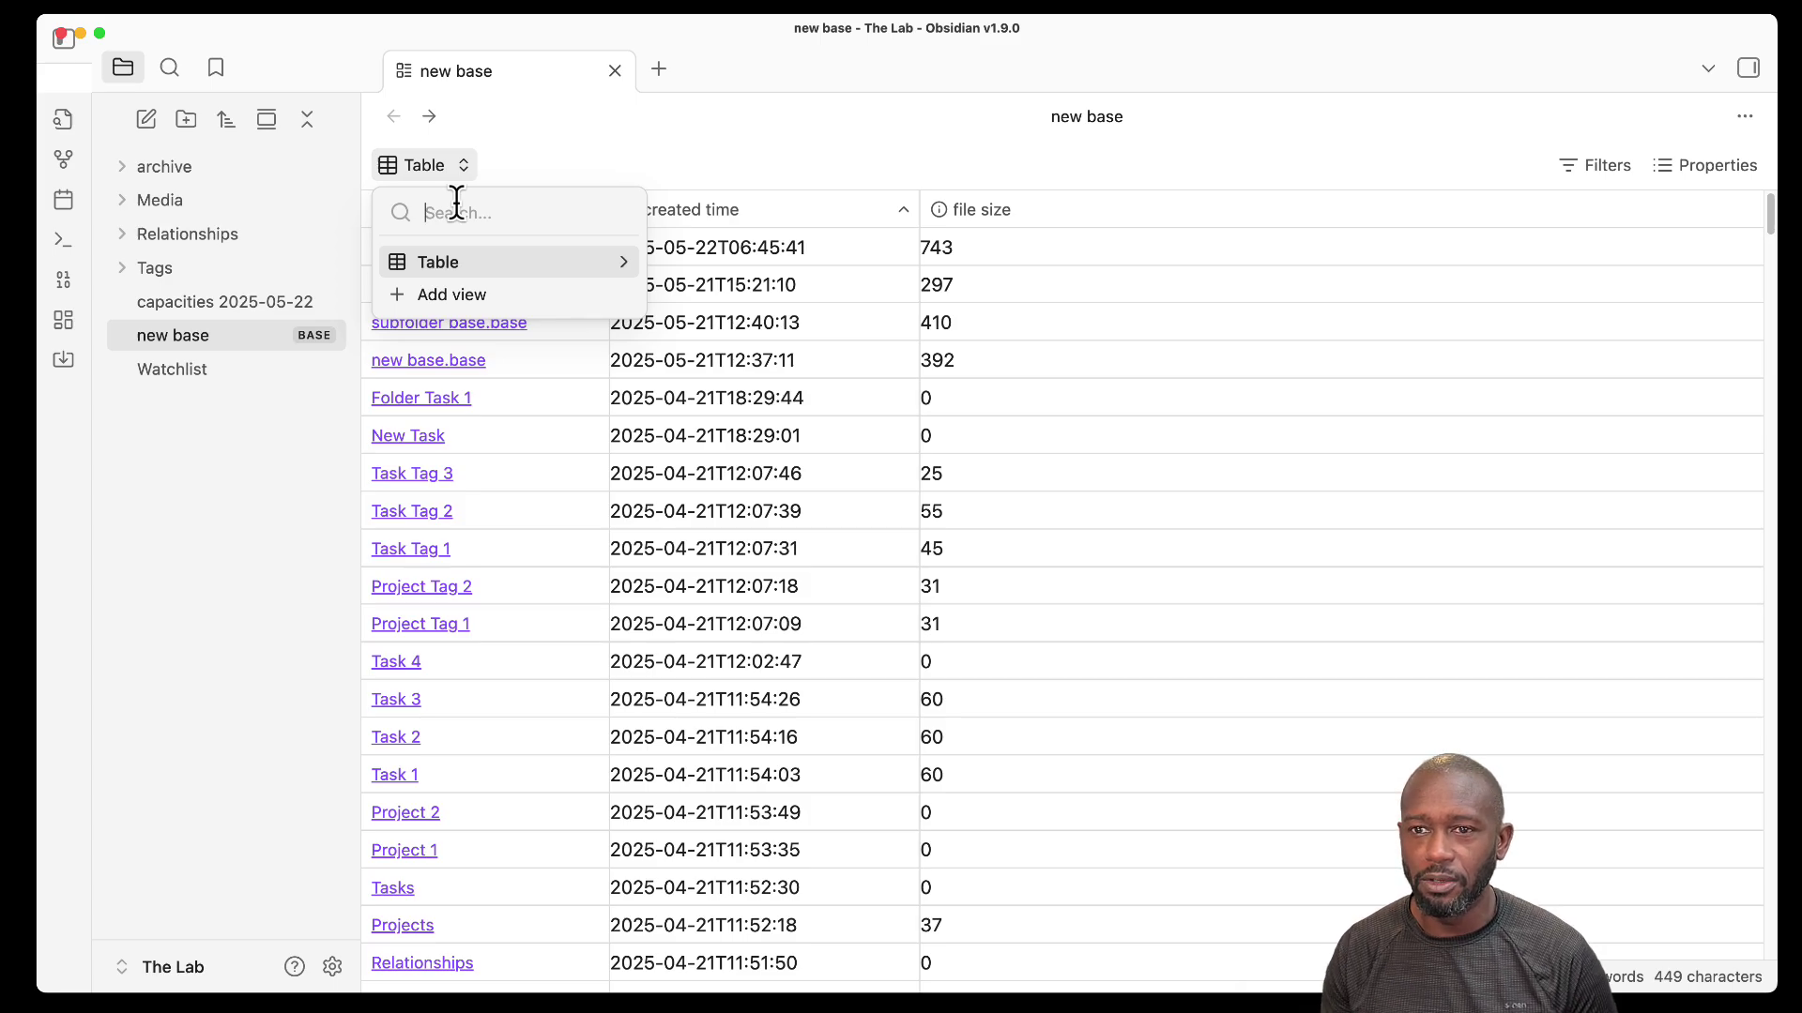
click(621, 262)
click(523, 297)
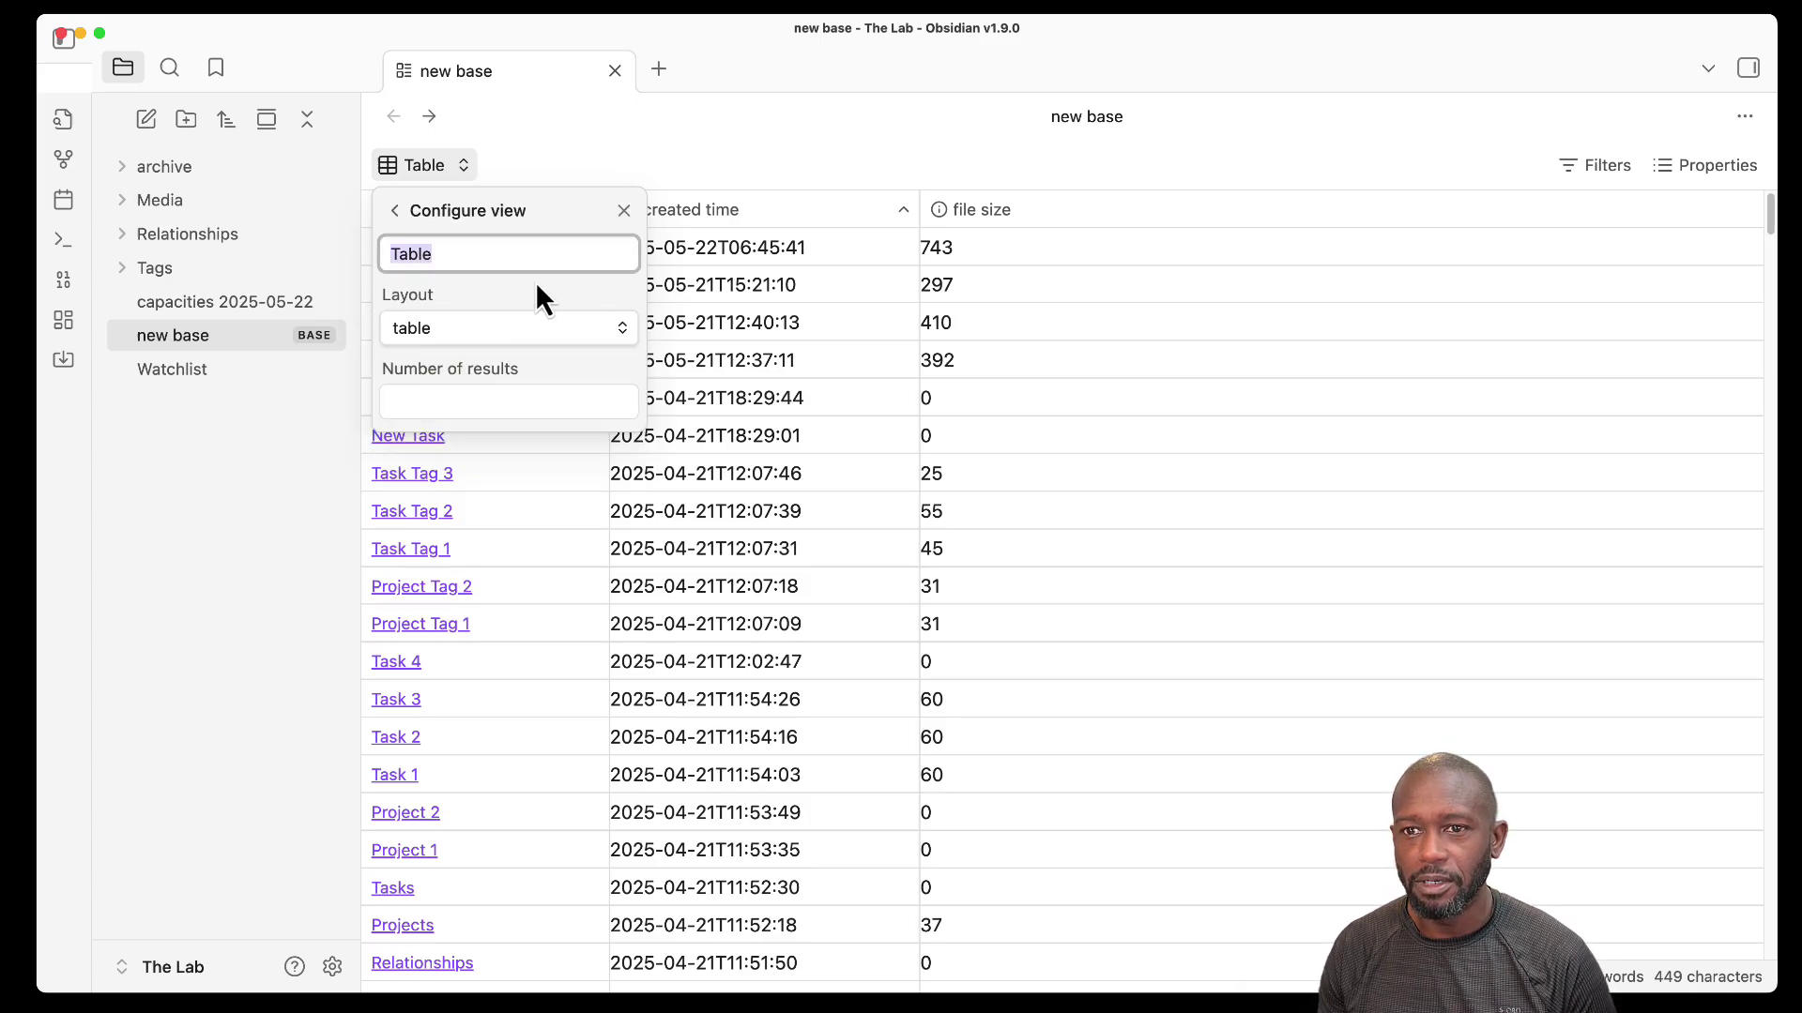
click(474, 255)
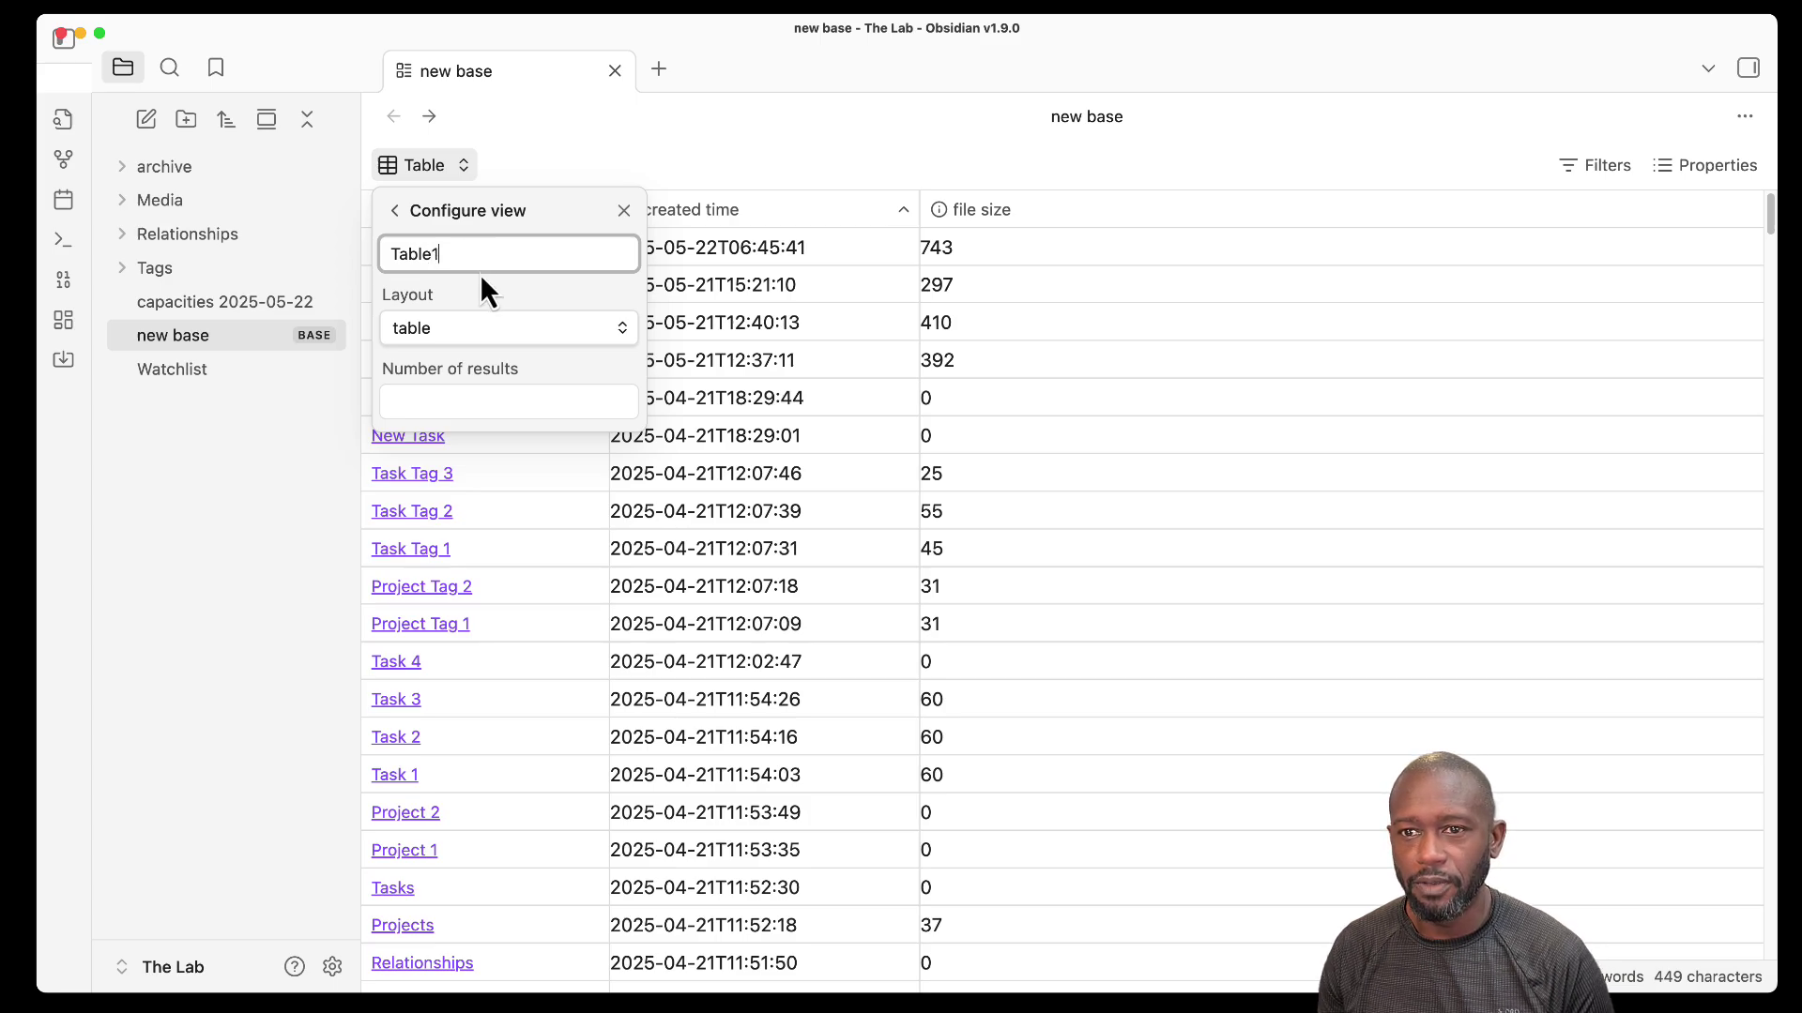
text(1)
key(Return)
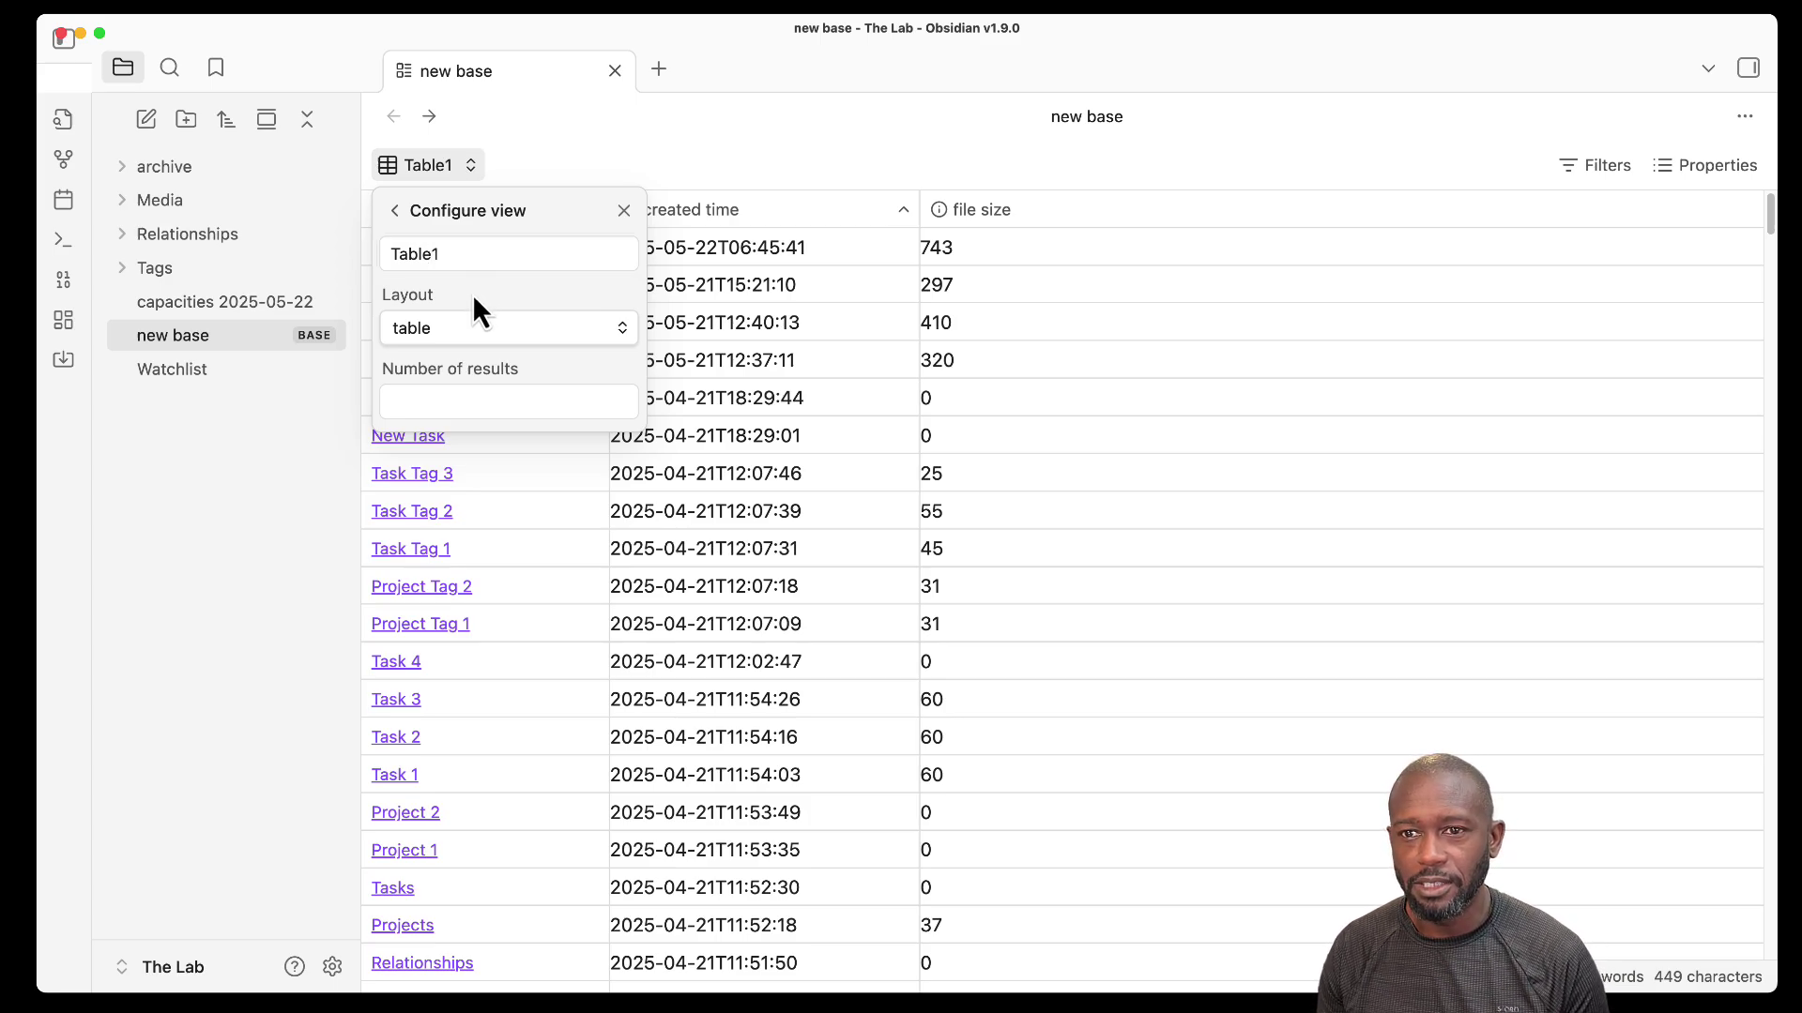
Check the view's layout choices, and try limiting the number of results to 2 before clearing the limit.
click(469, 325)
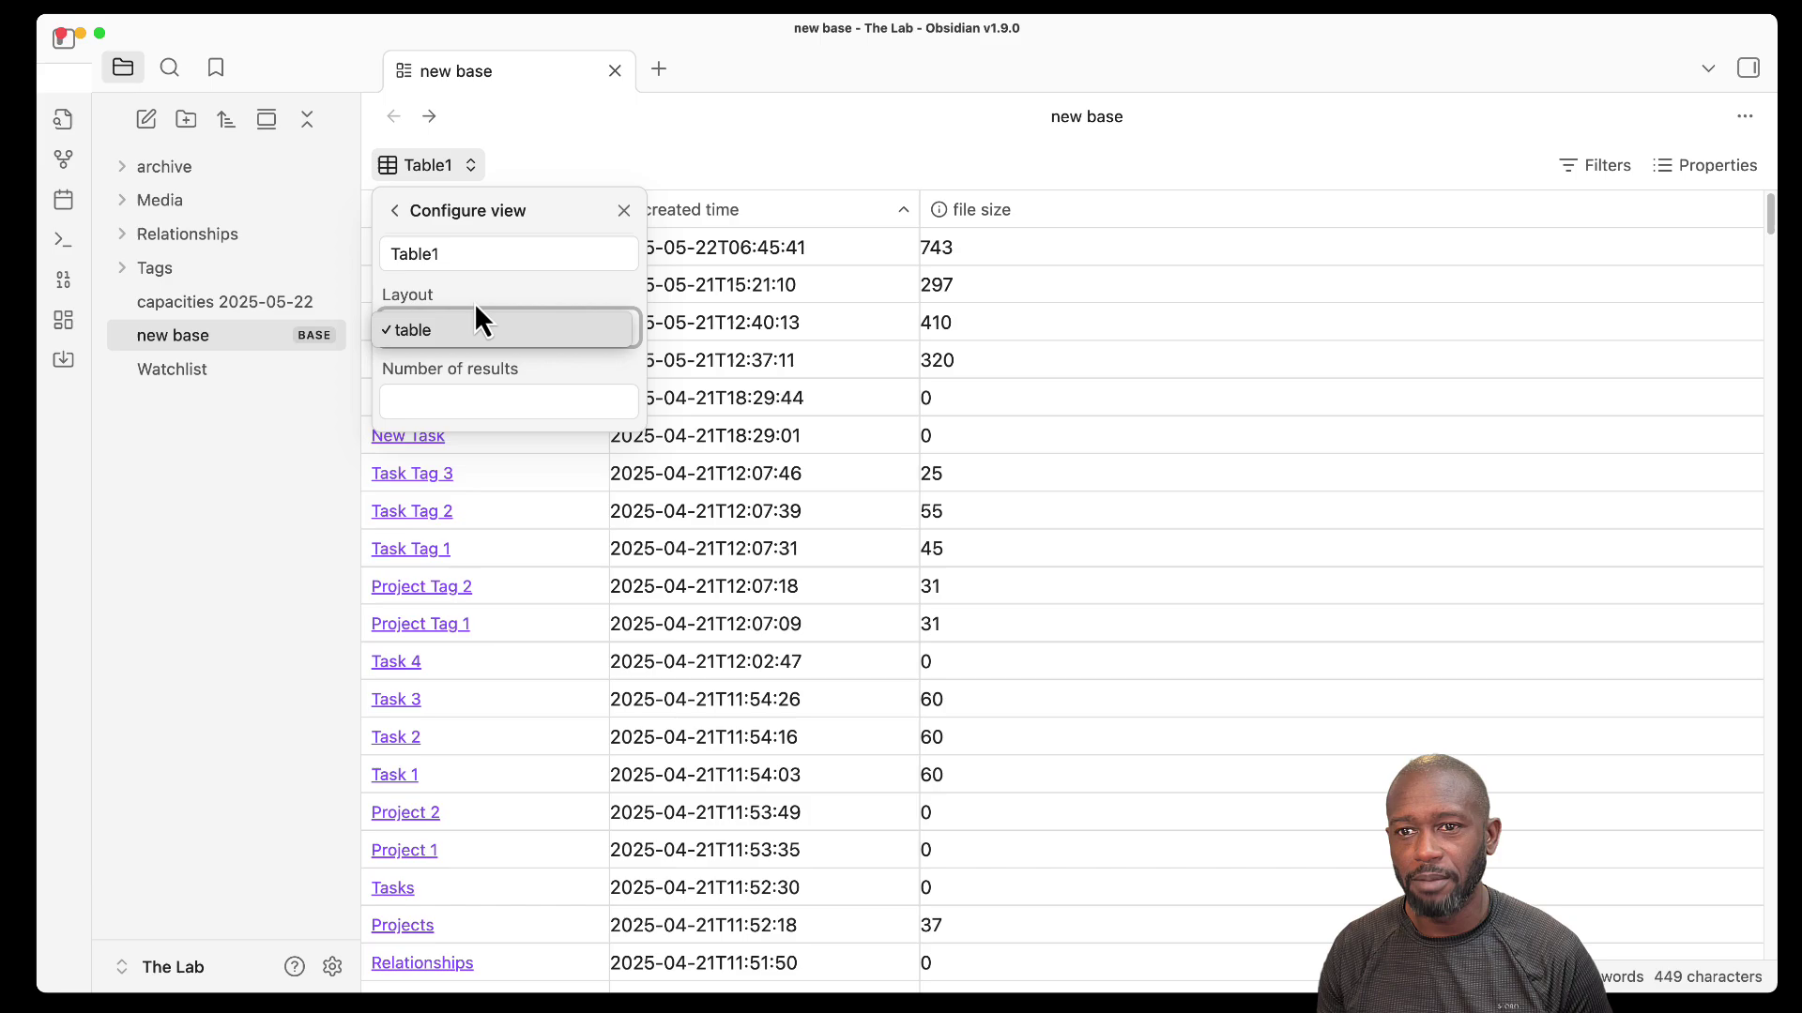
click(460, 396)
click(460, 396)
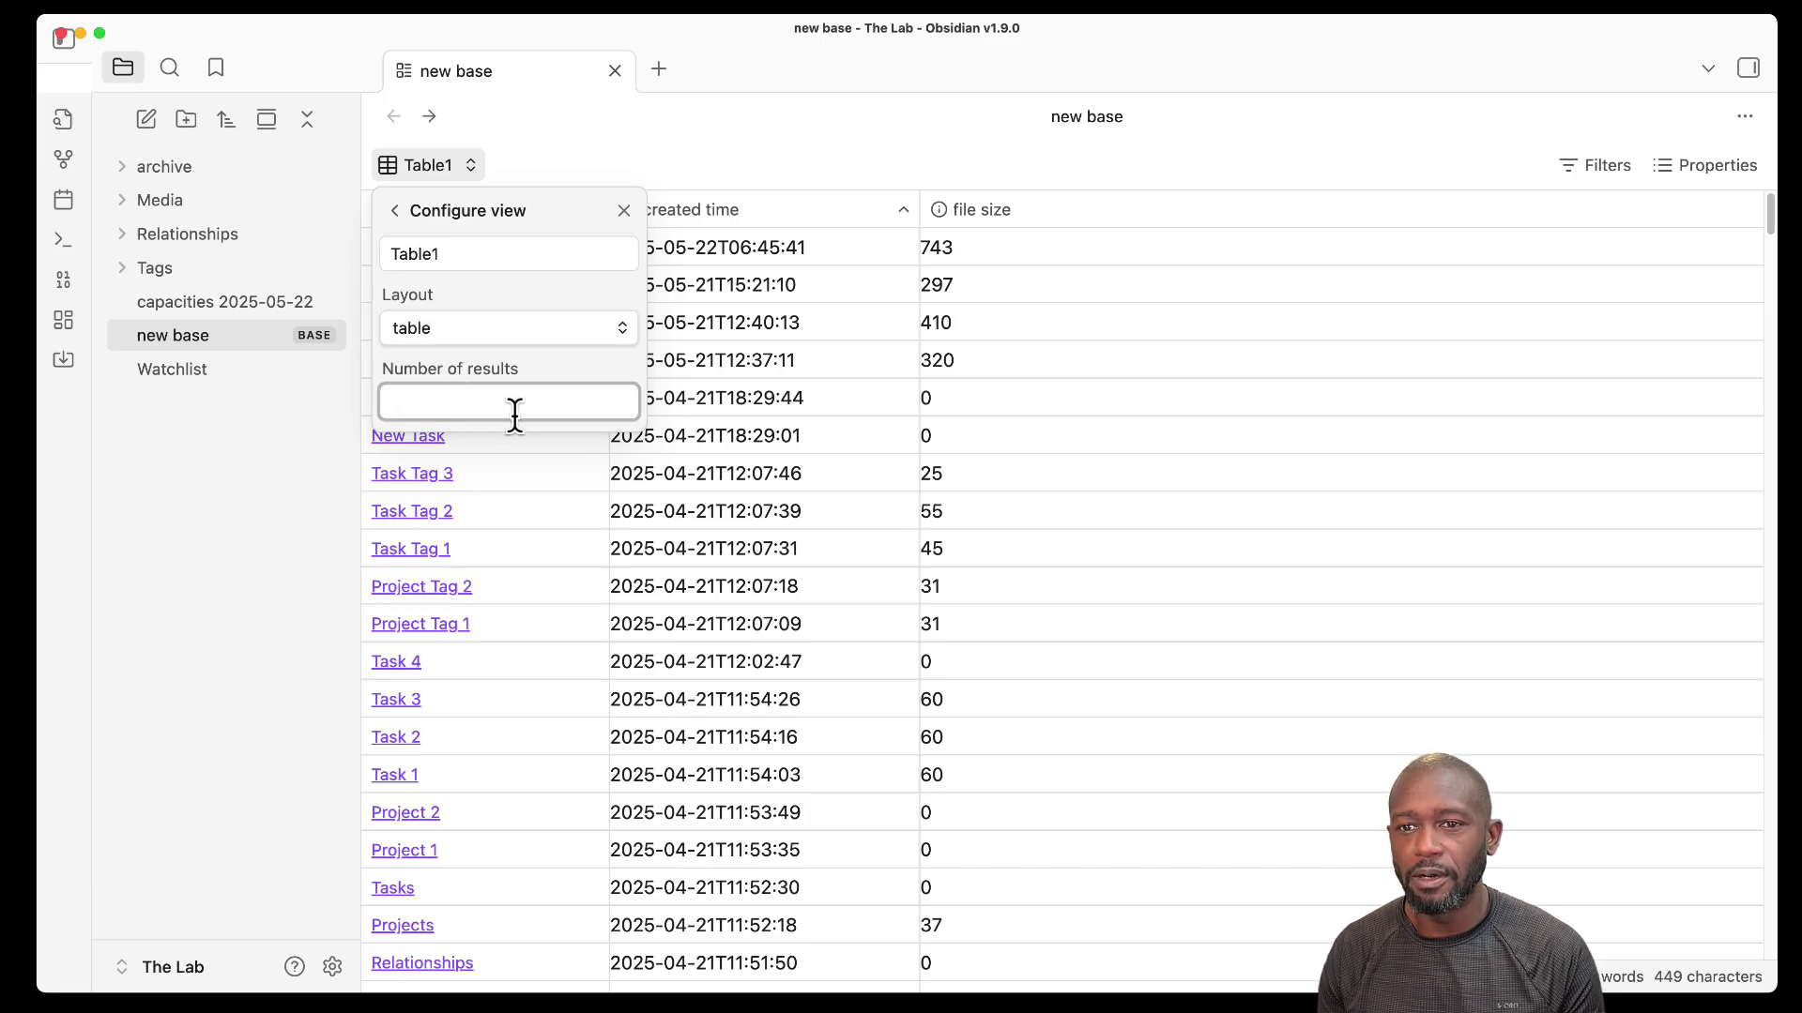
text(2)
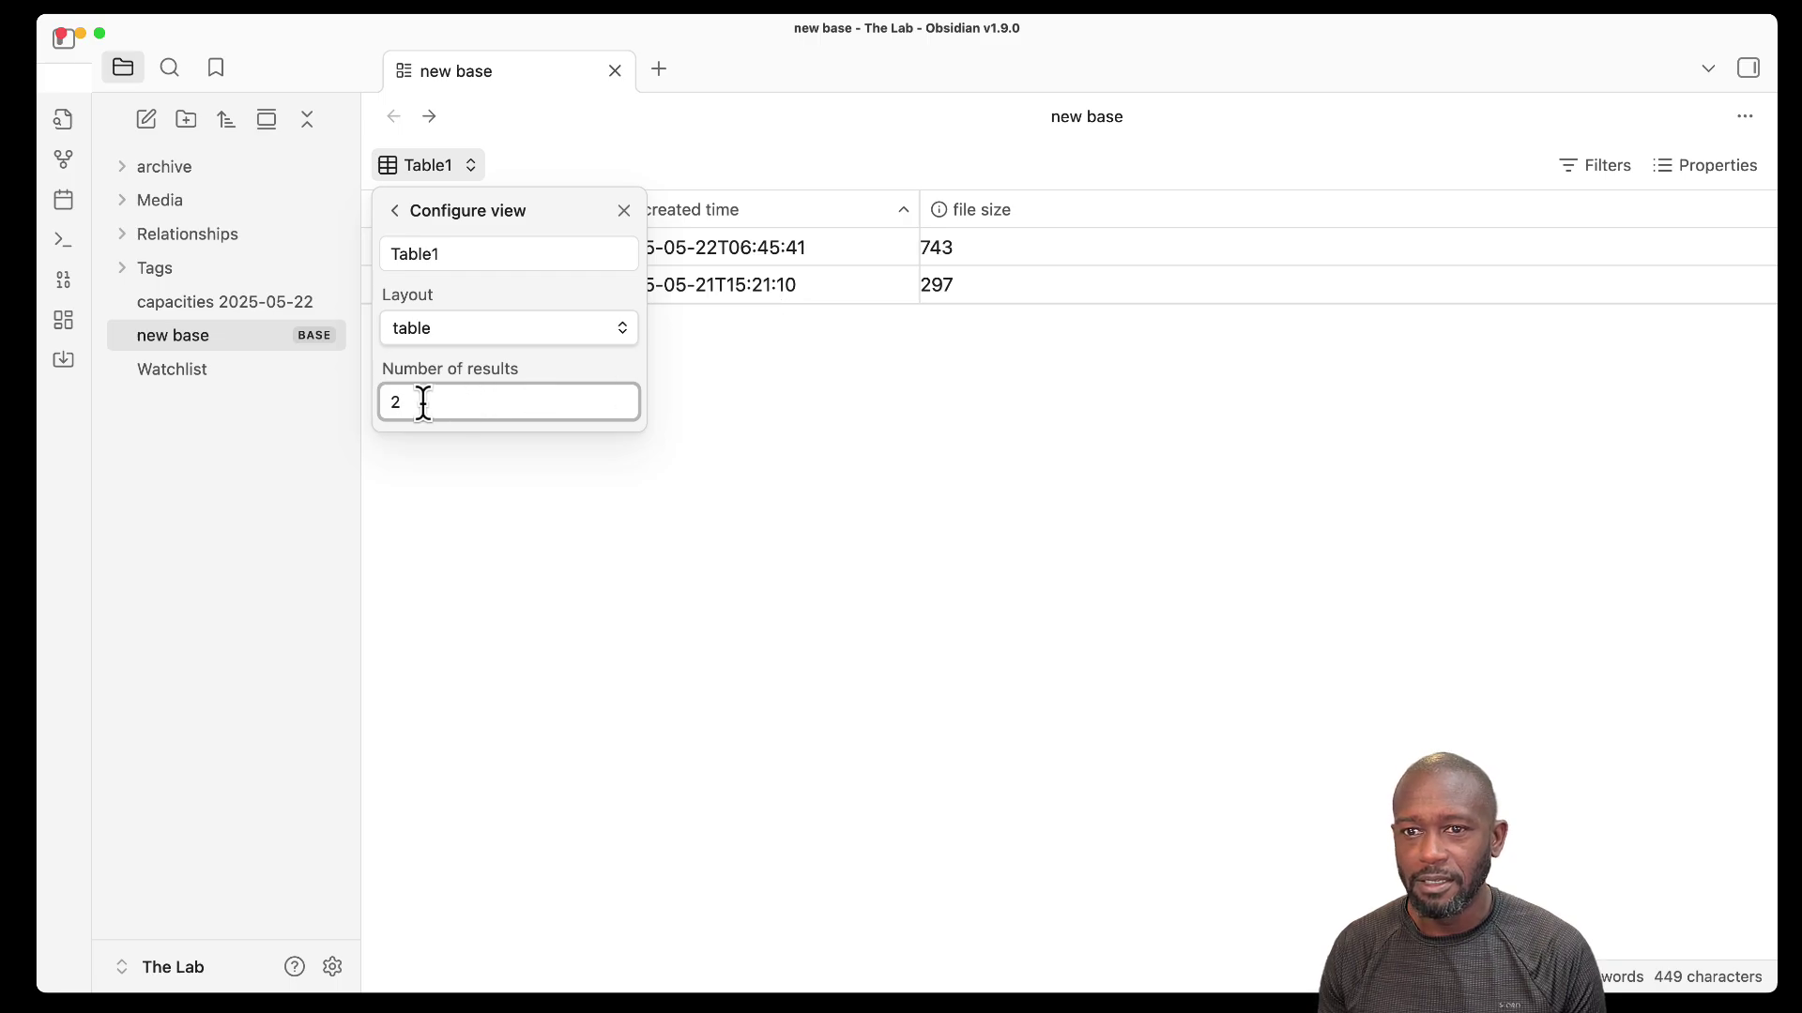
drag(427, 401, 357, 428)
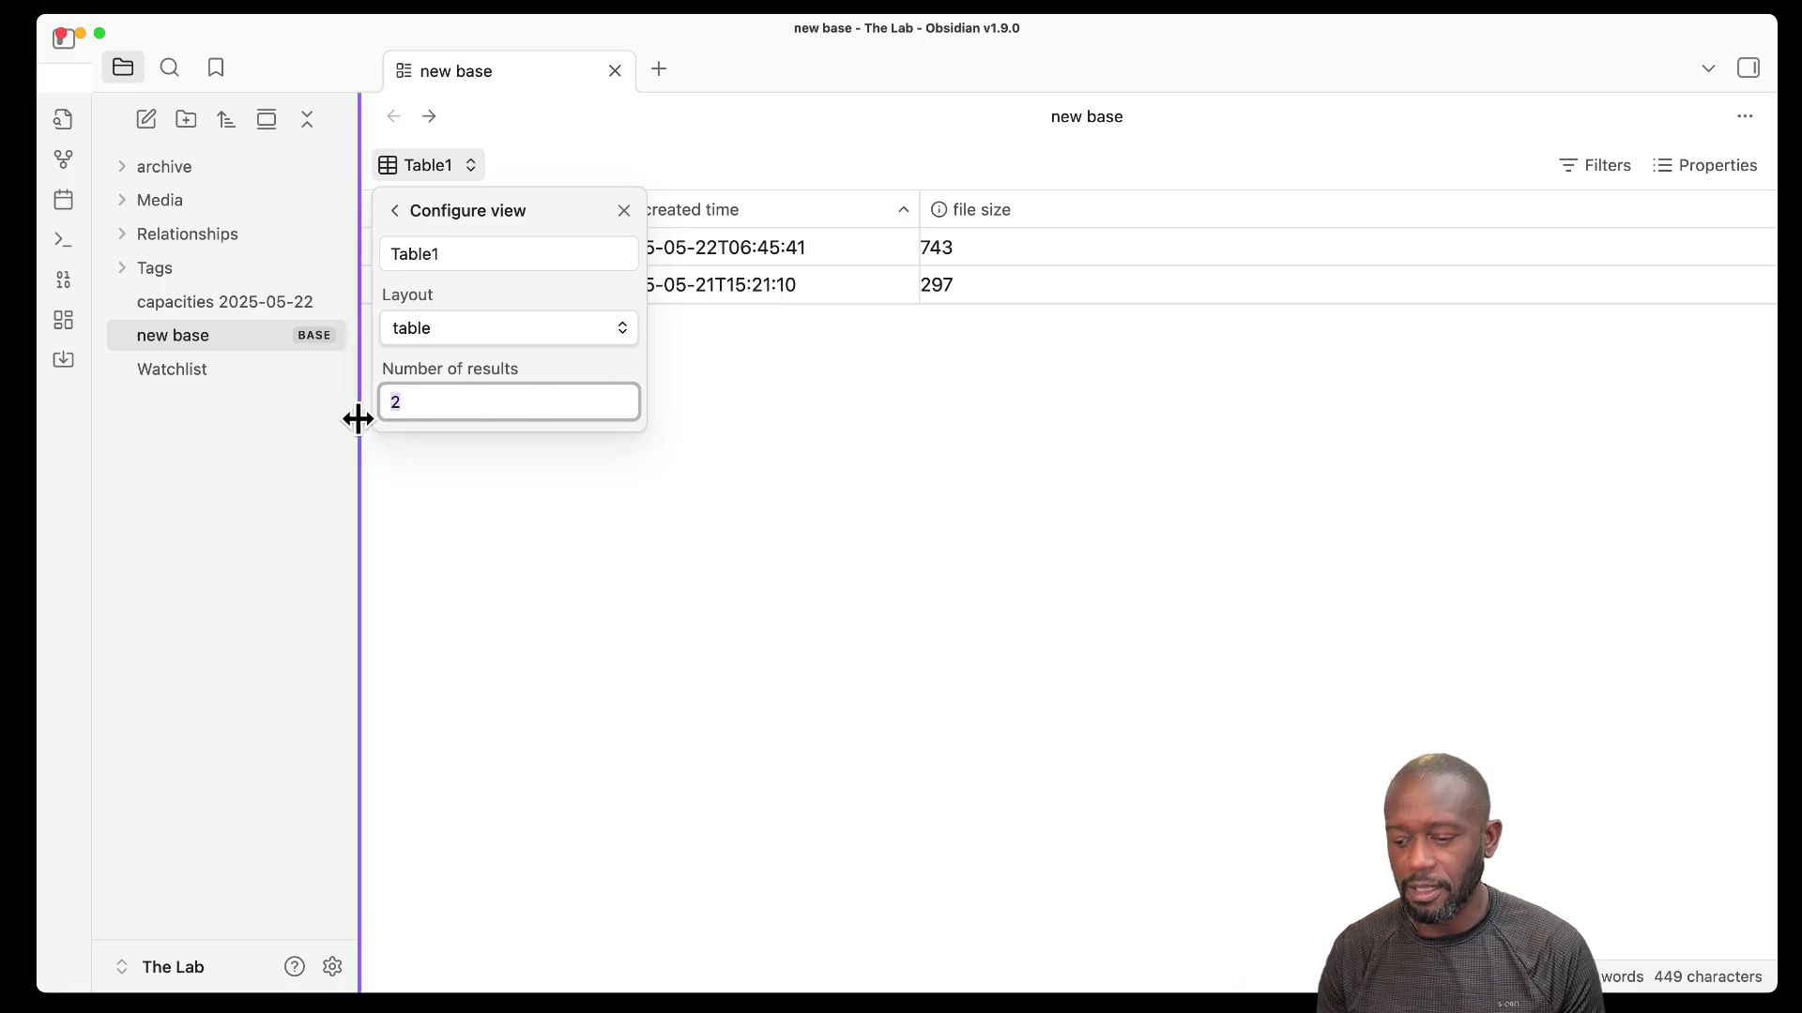
key(BackSpace)
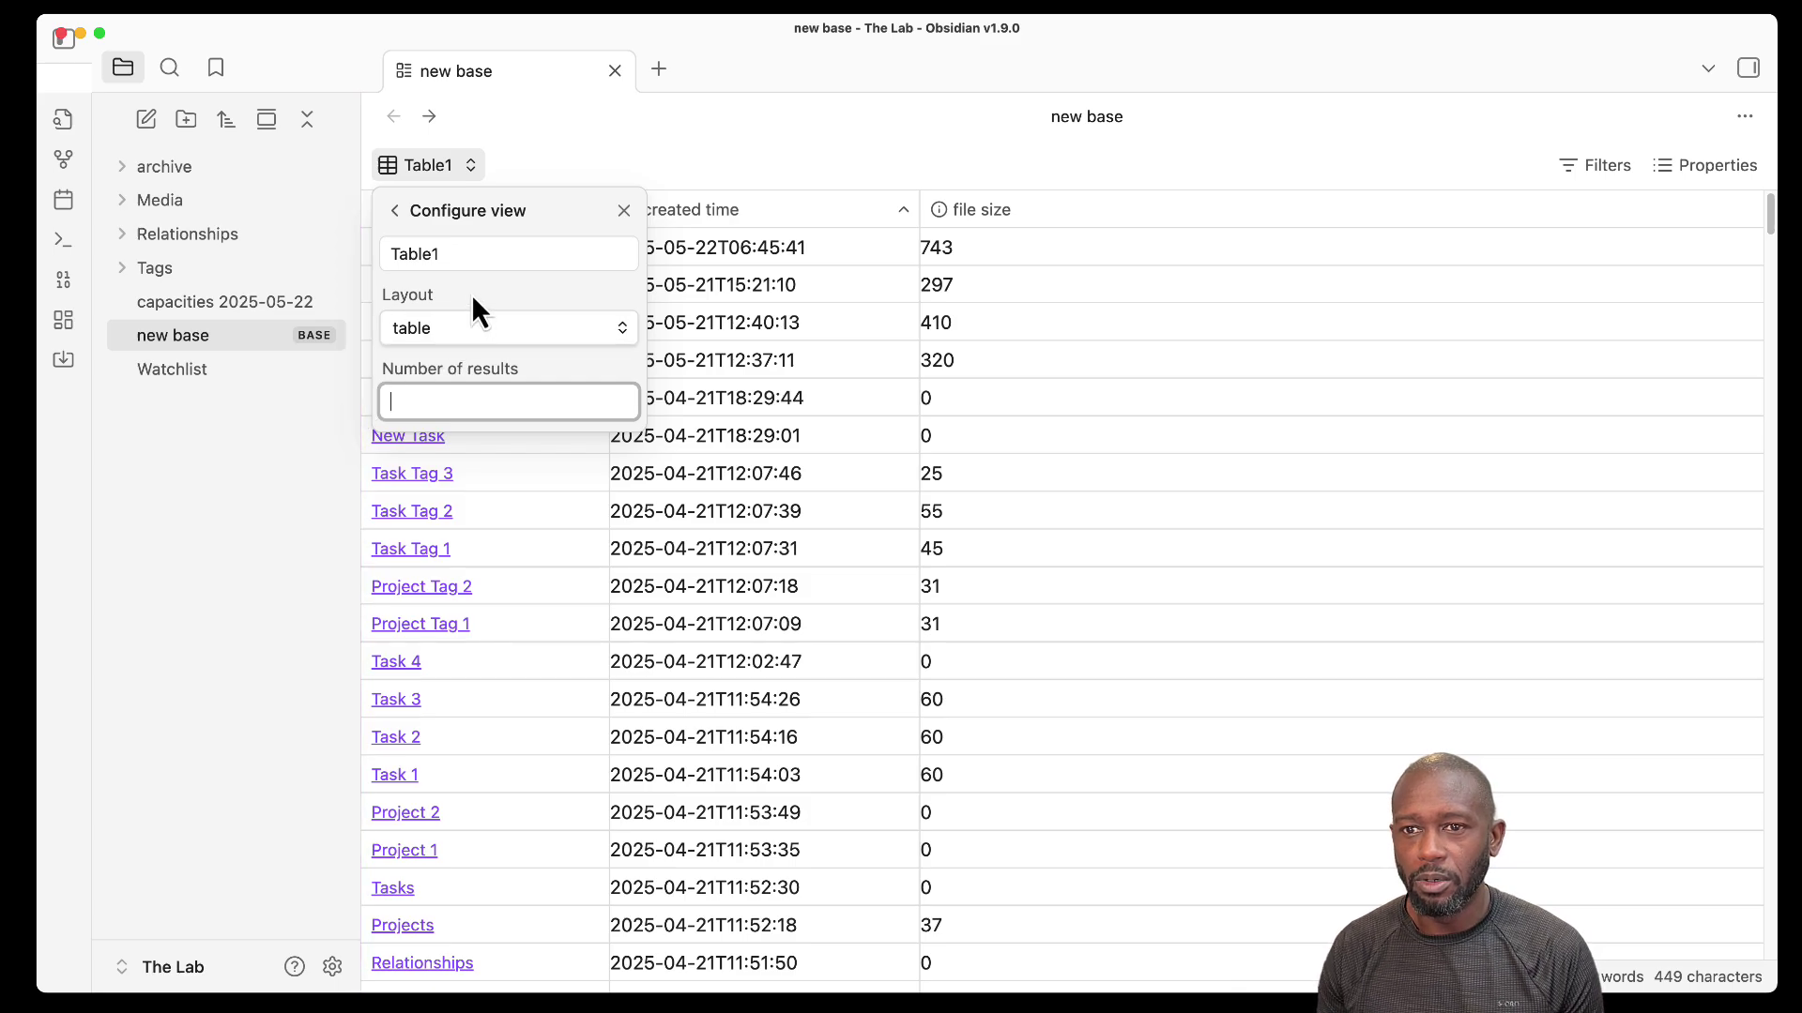
Review the actions available for the Table1 view, including duplicating, copying, CSV export and deleting.
click(398, 222)
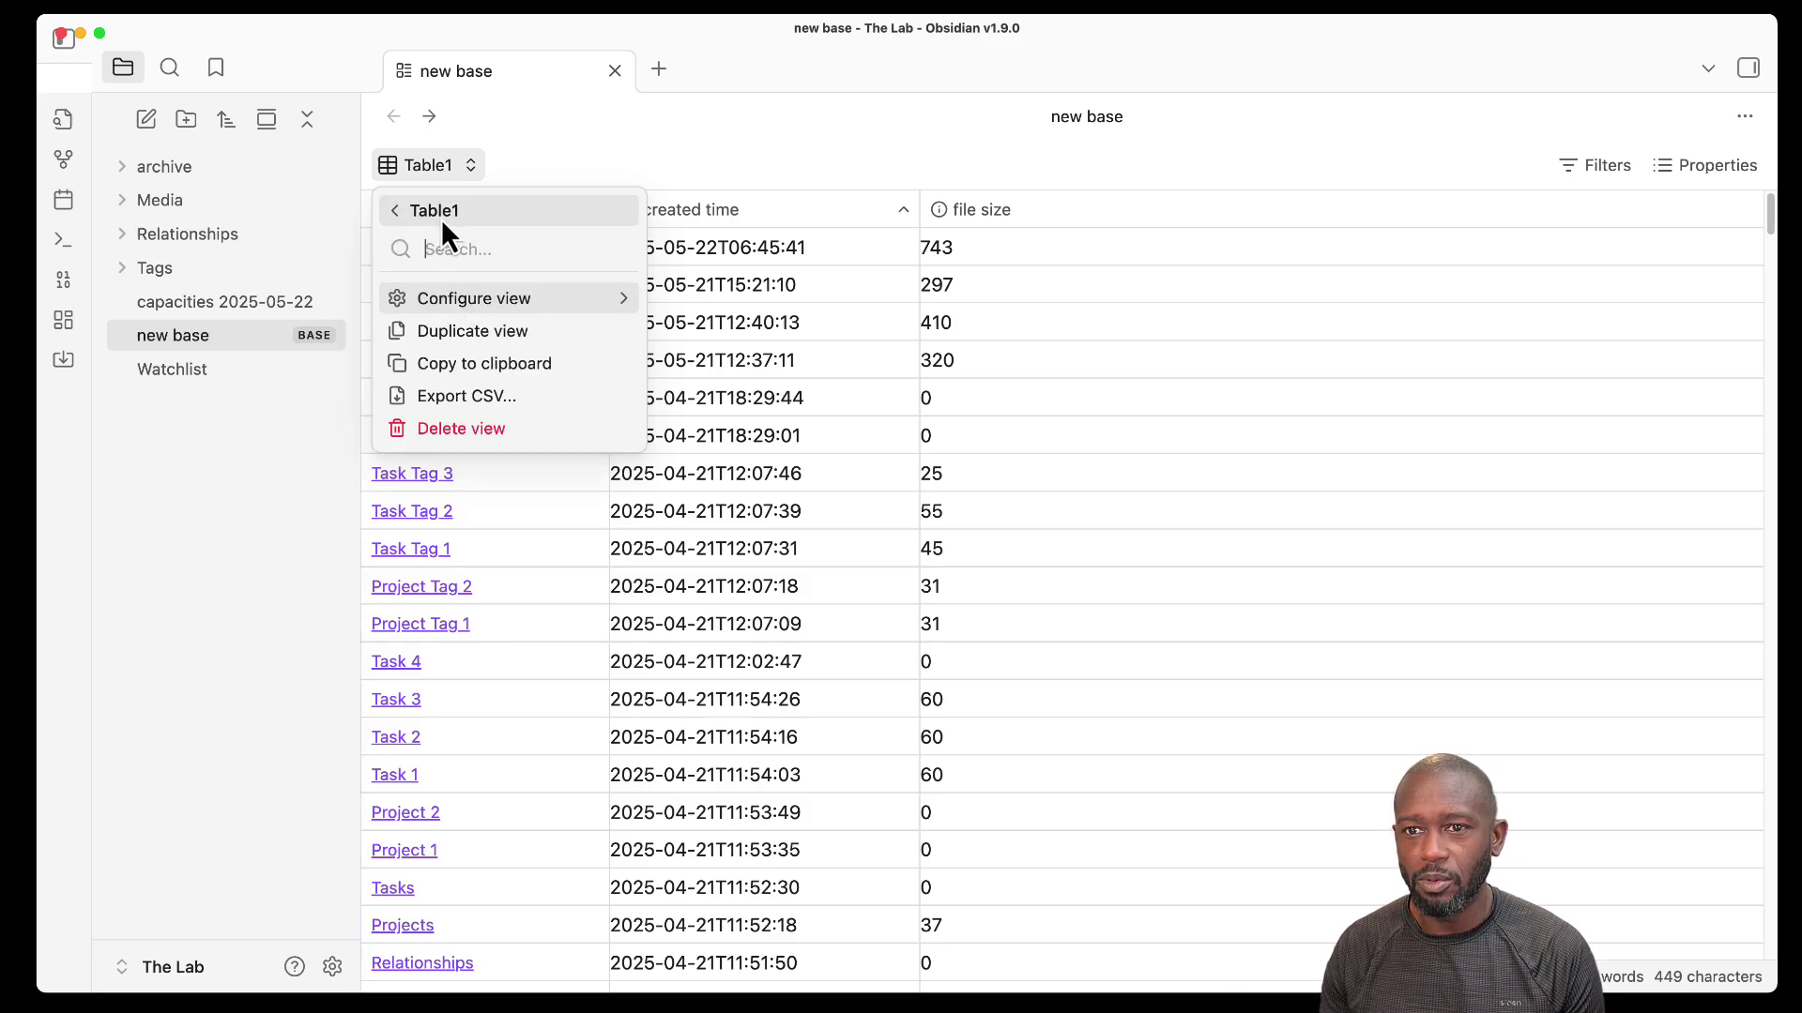
click(401, 221)
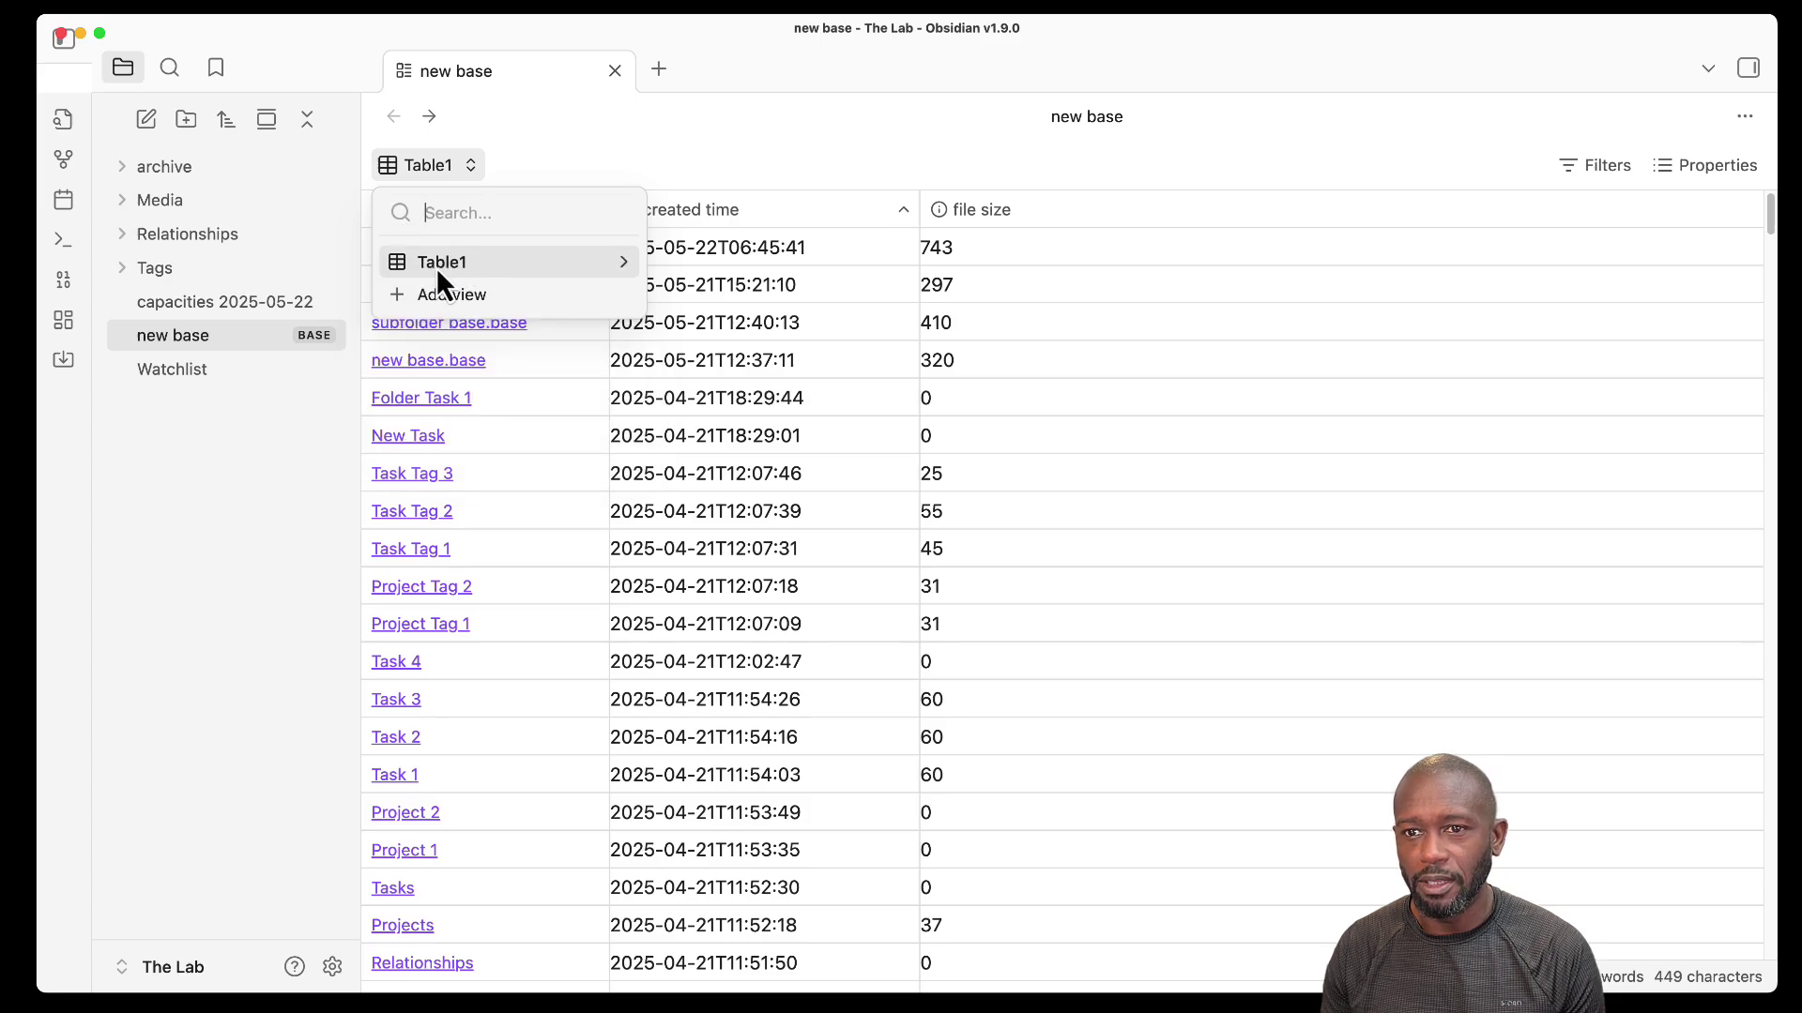
click(566, 262)
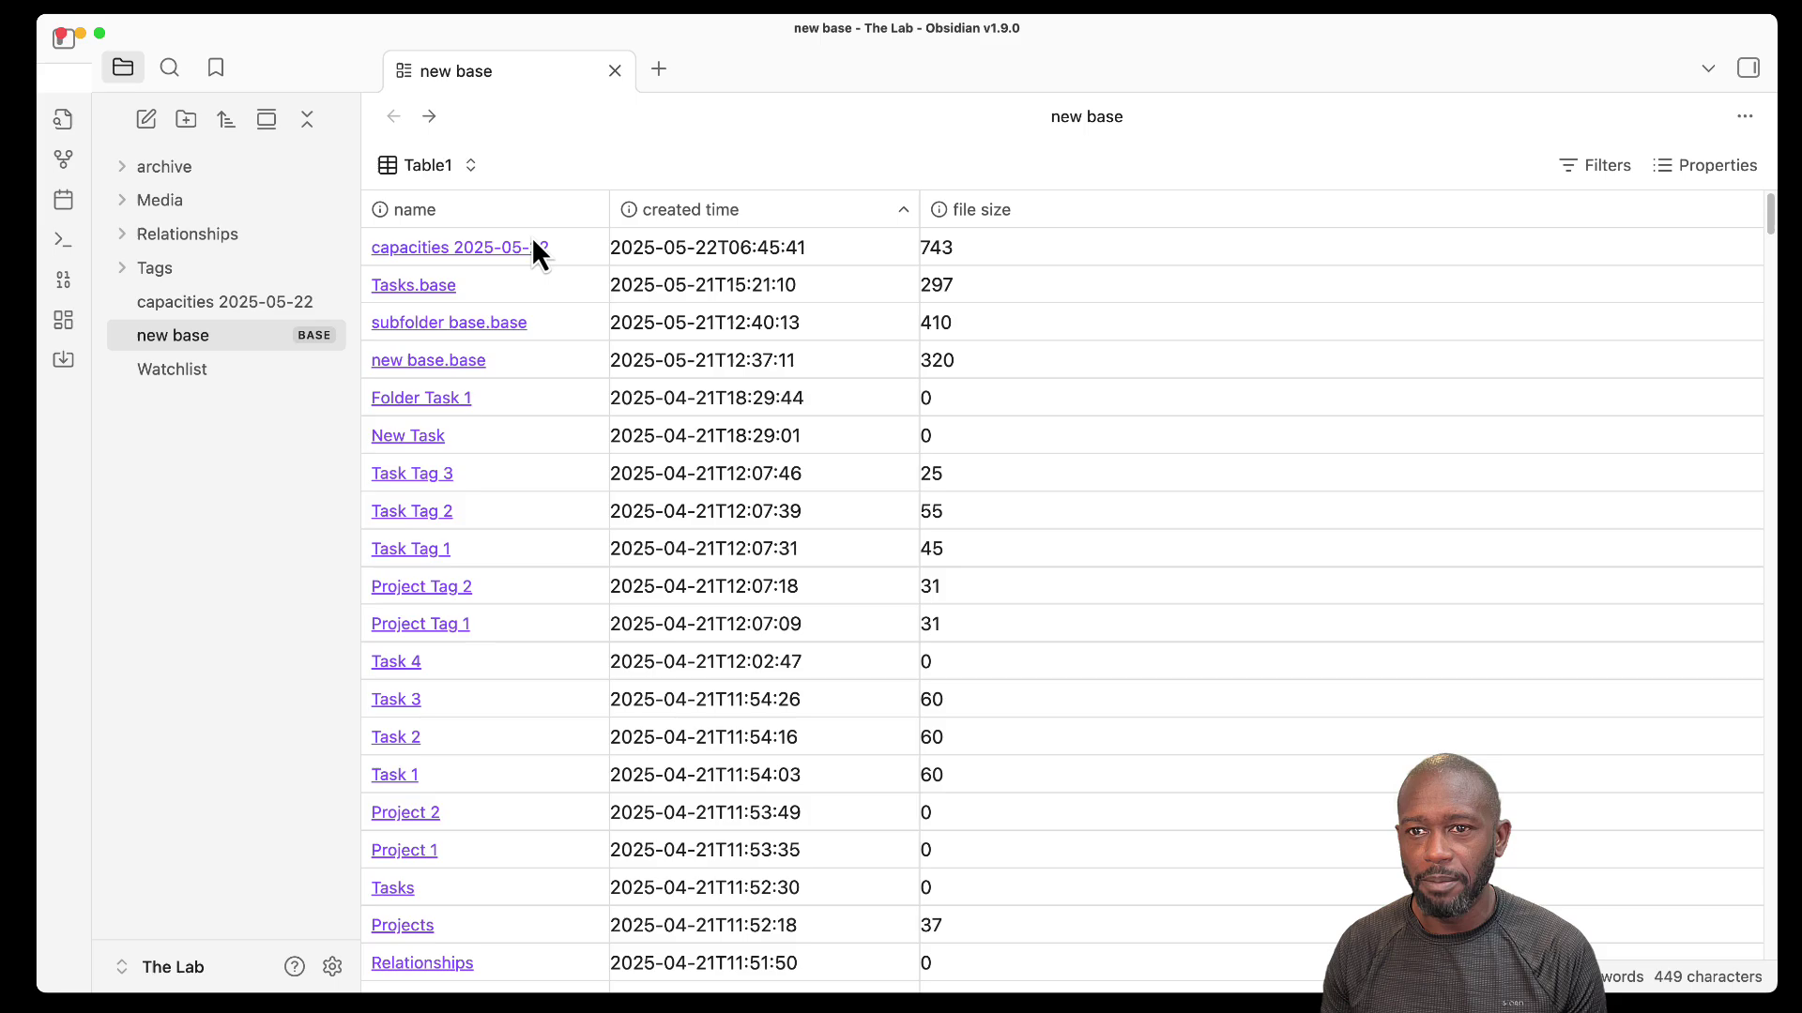
click(474, 169)
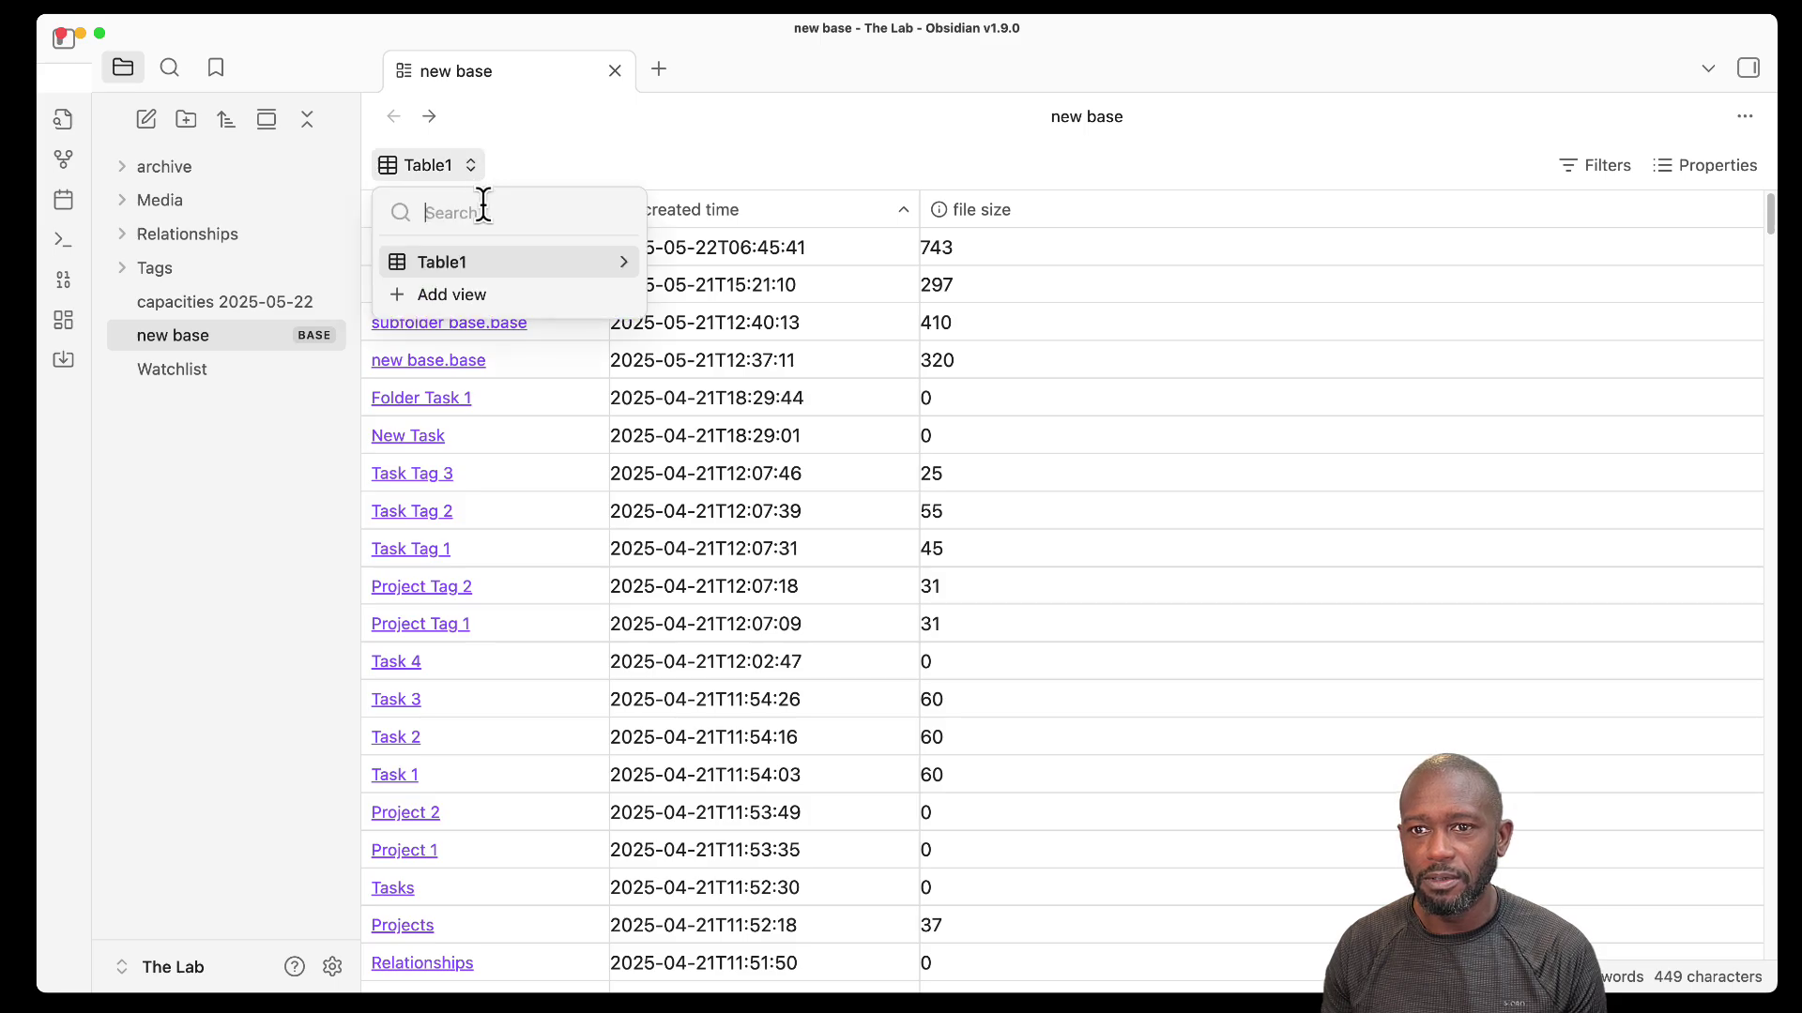
click(621, 262)
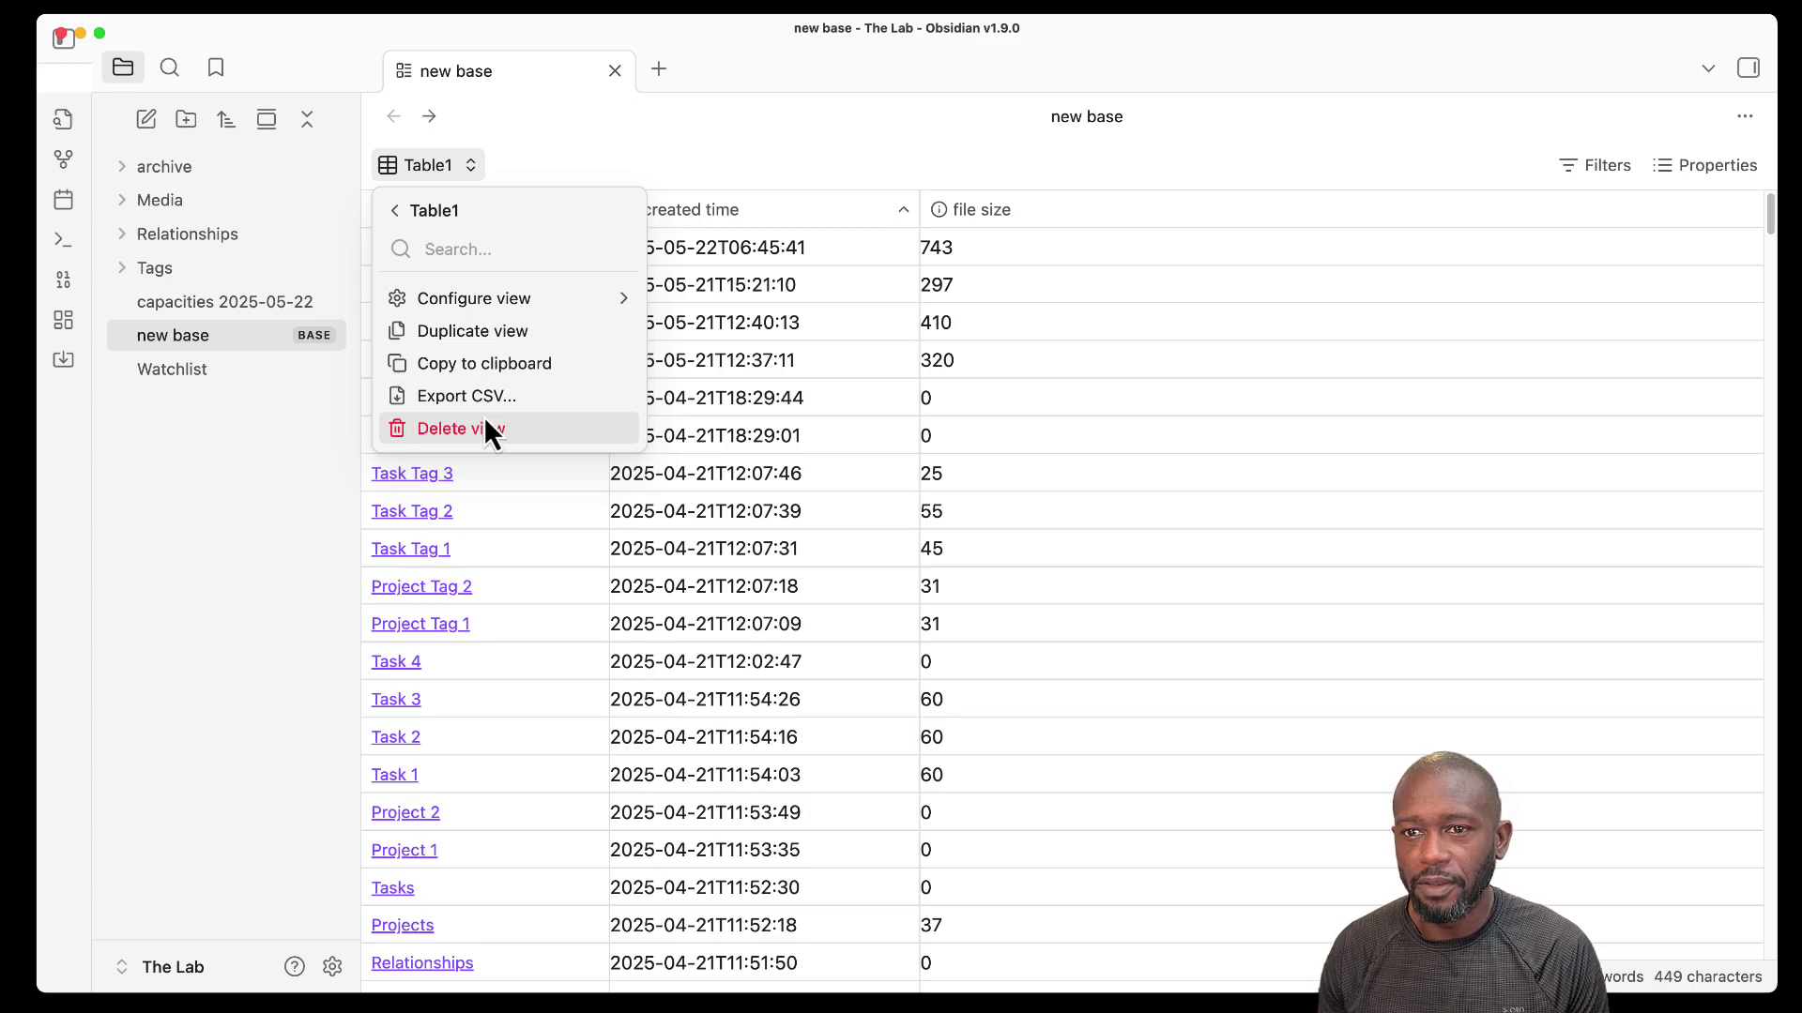
click(397, 223)
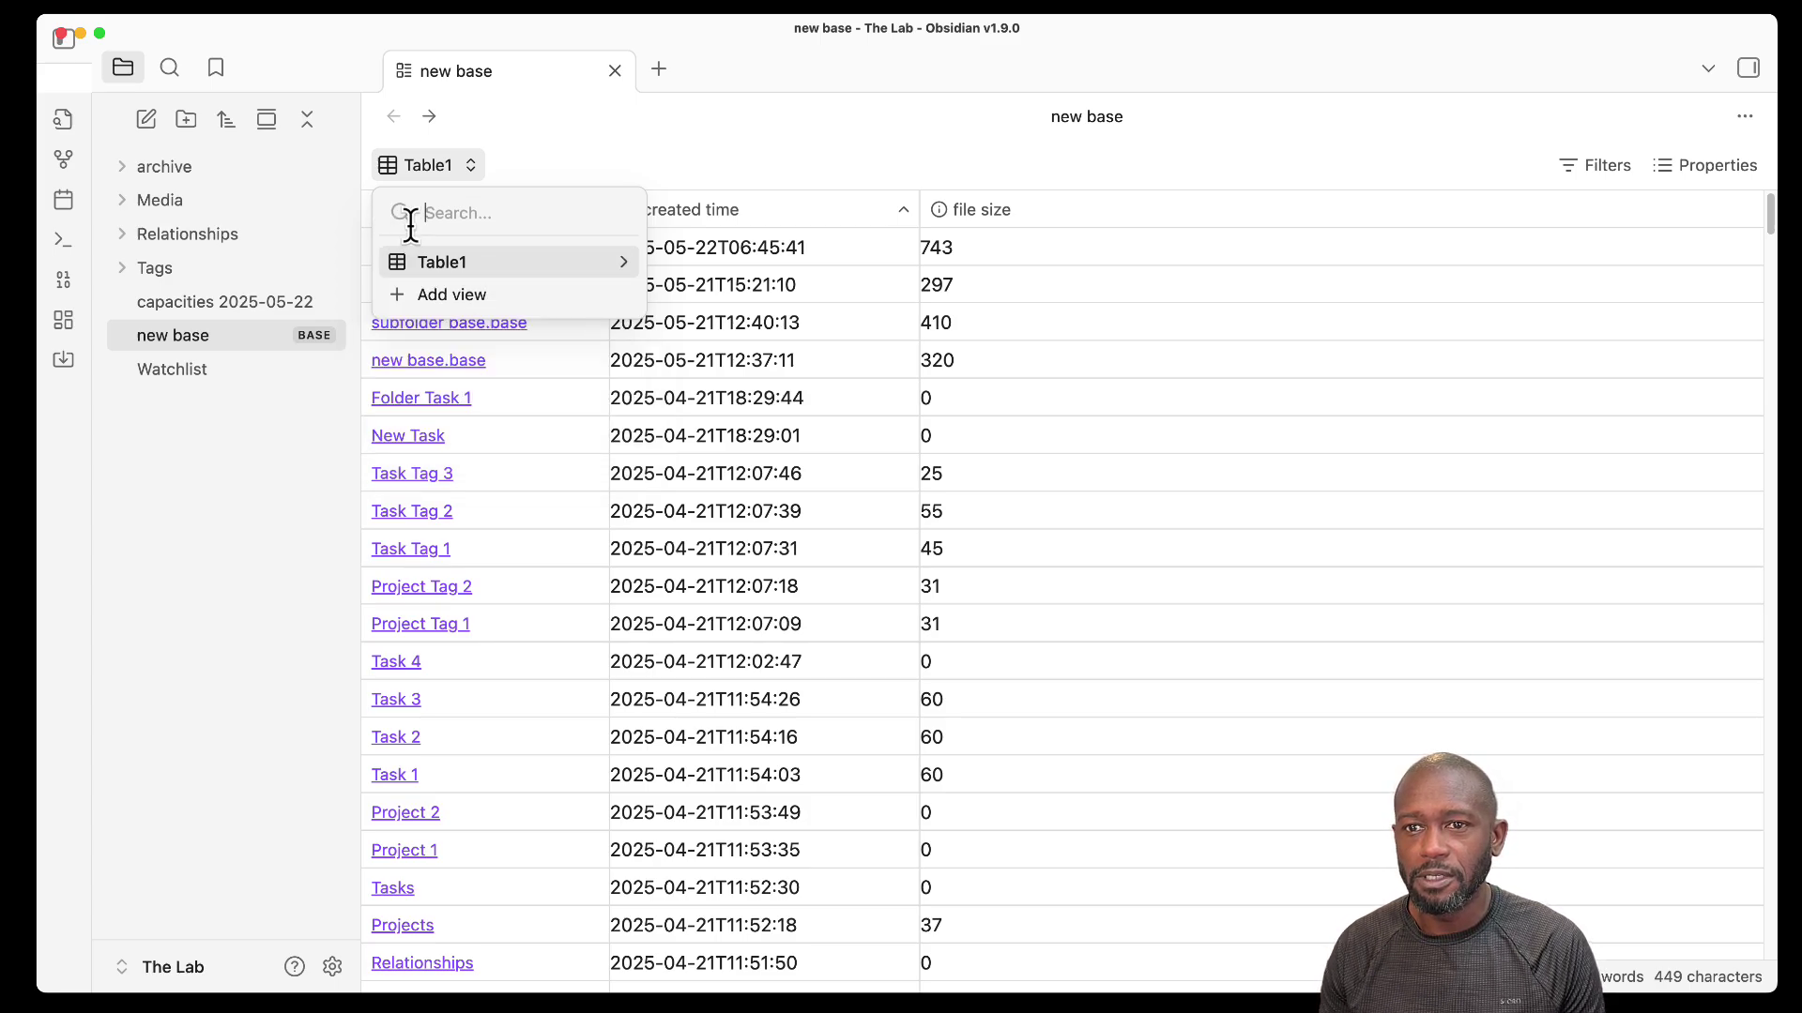
click(555, 174)
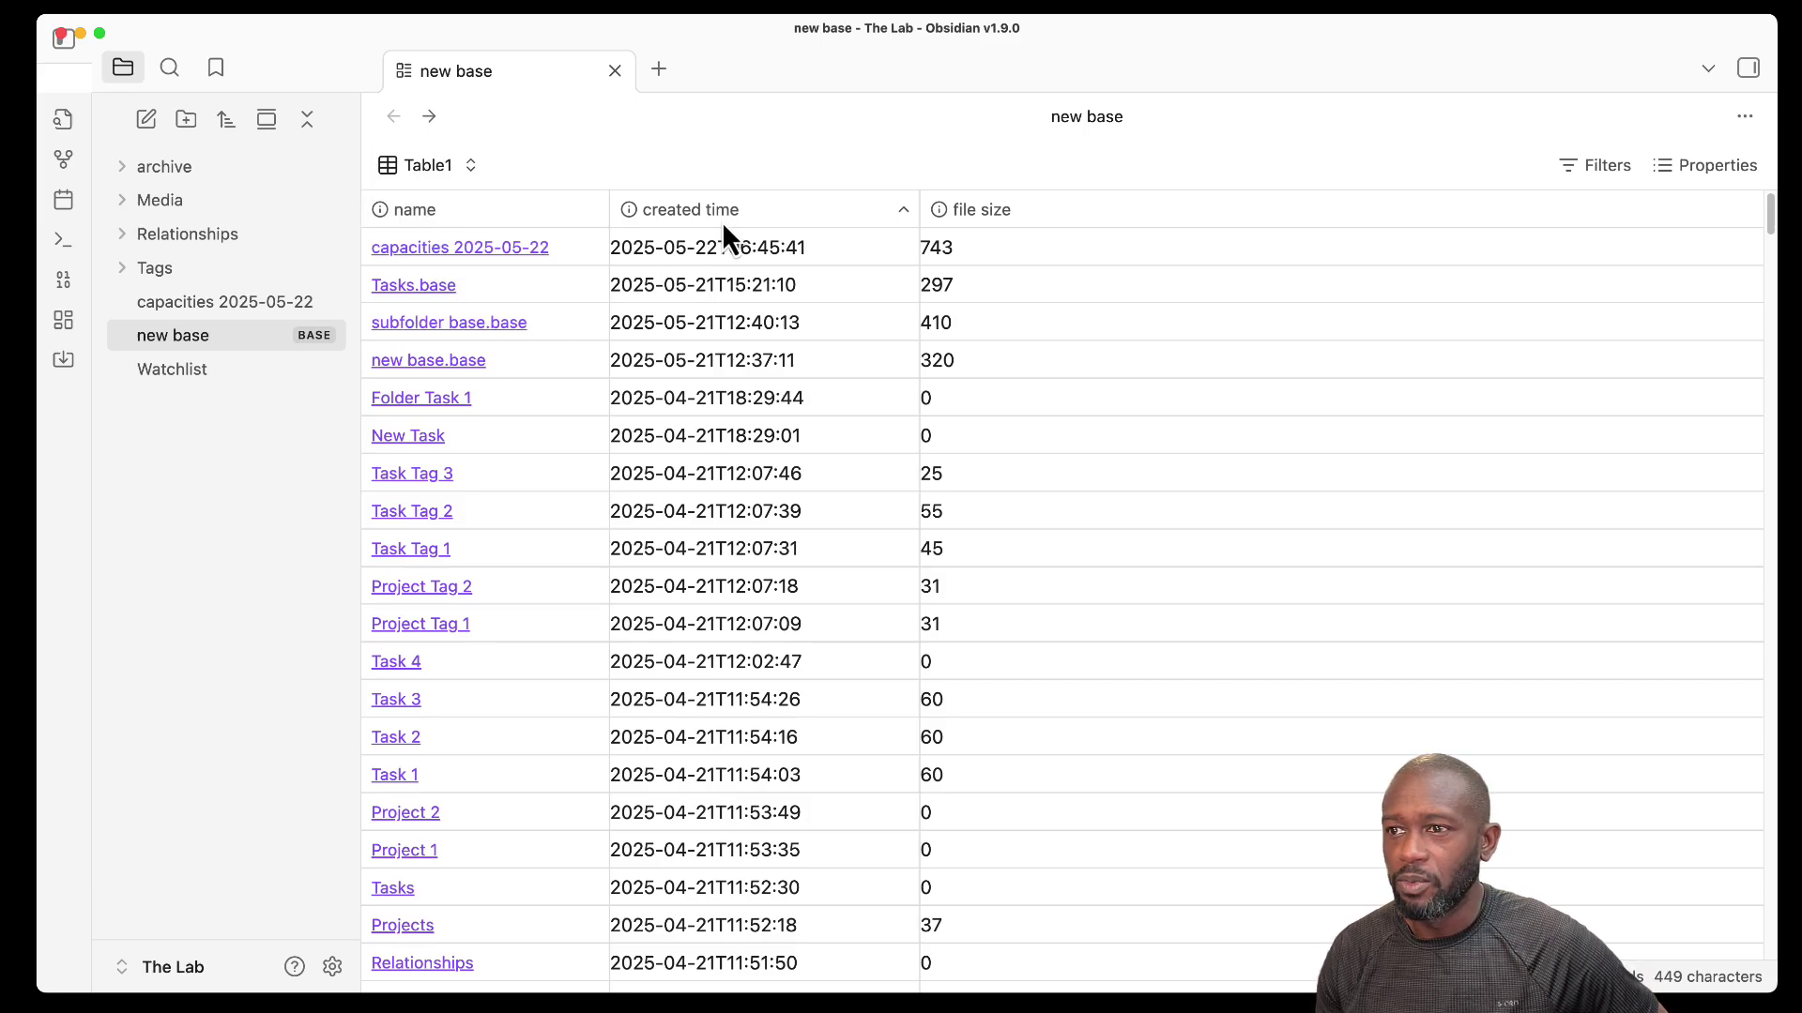
Filter this view to notes whose tags contain type/media, and review the filter.
click(1583, 188)
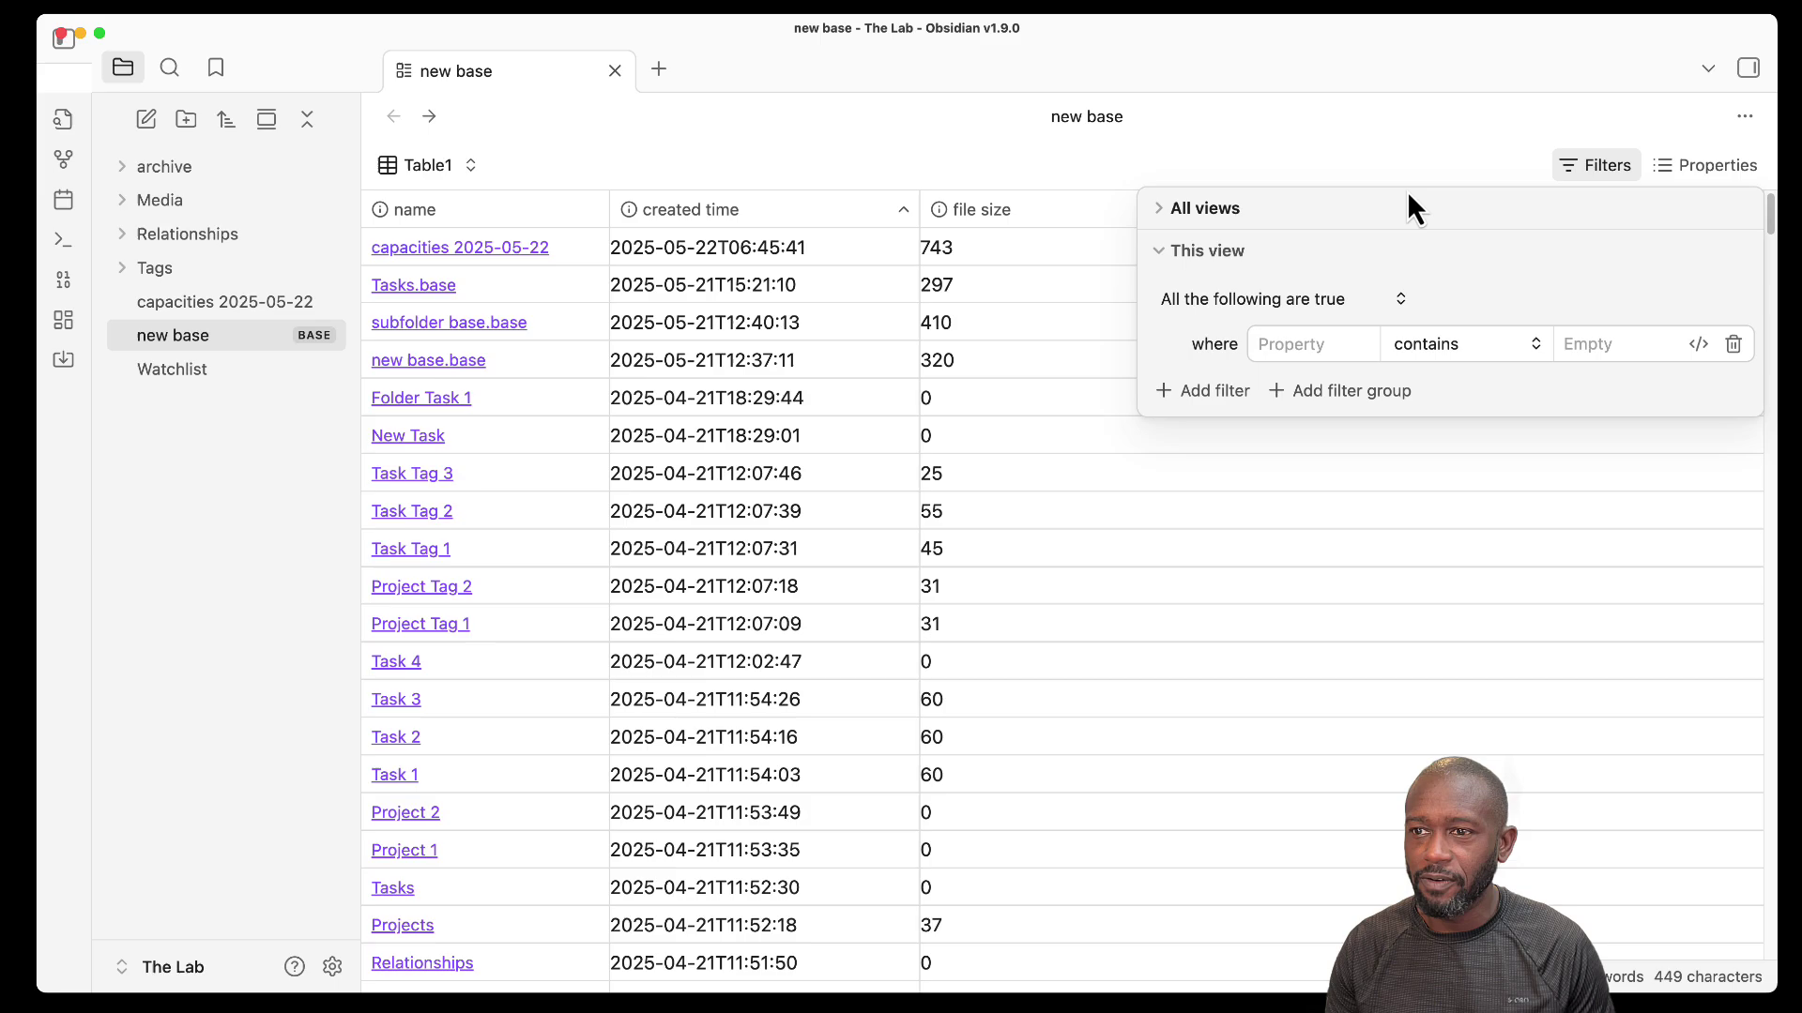
click(1298, 342)
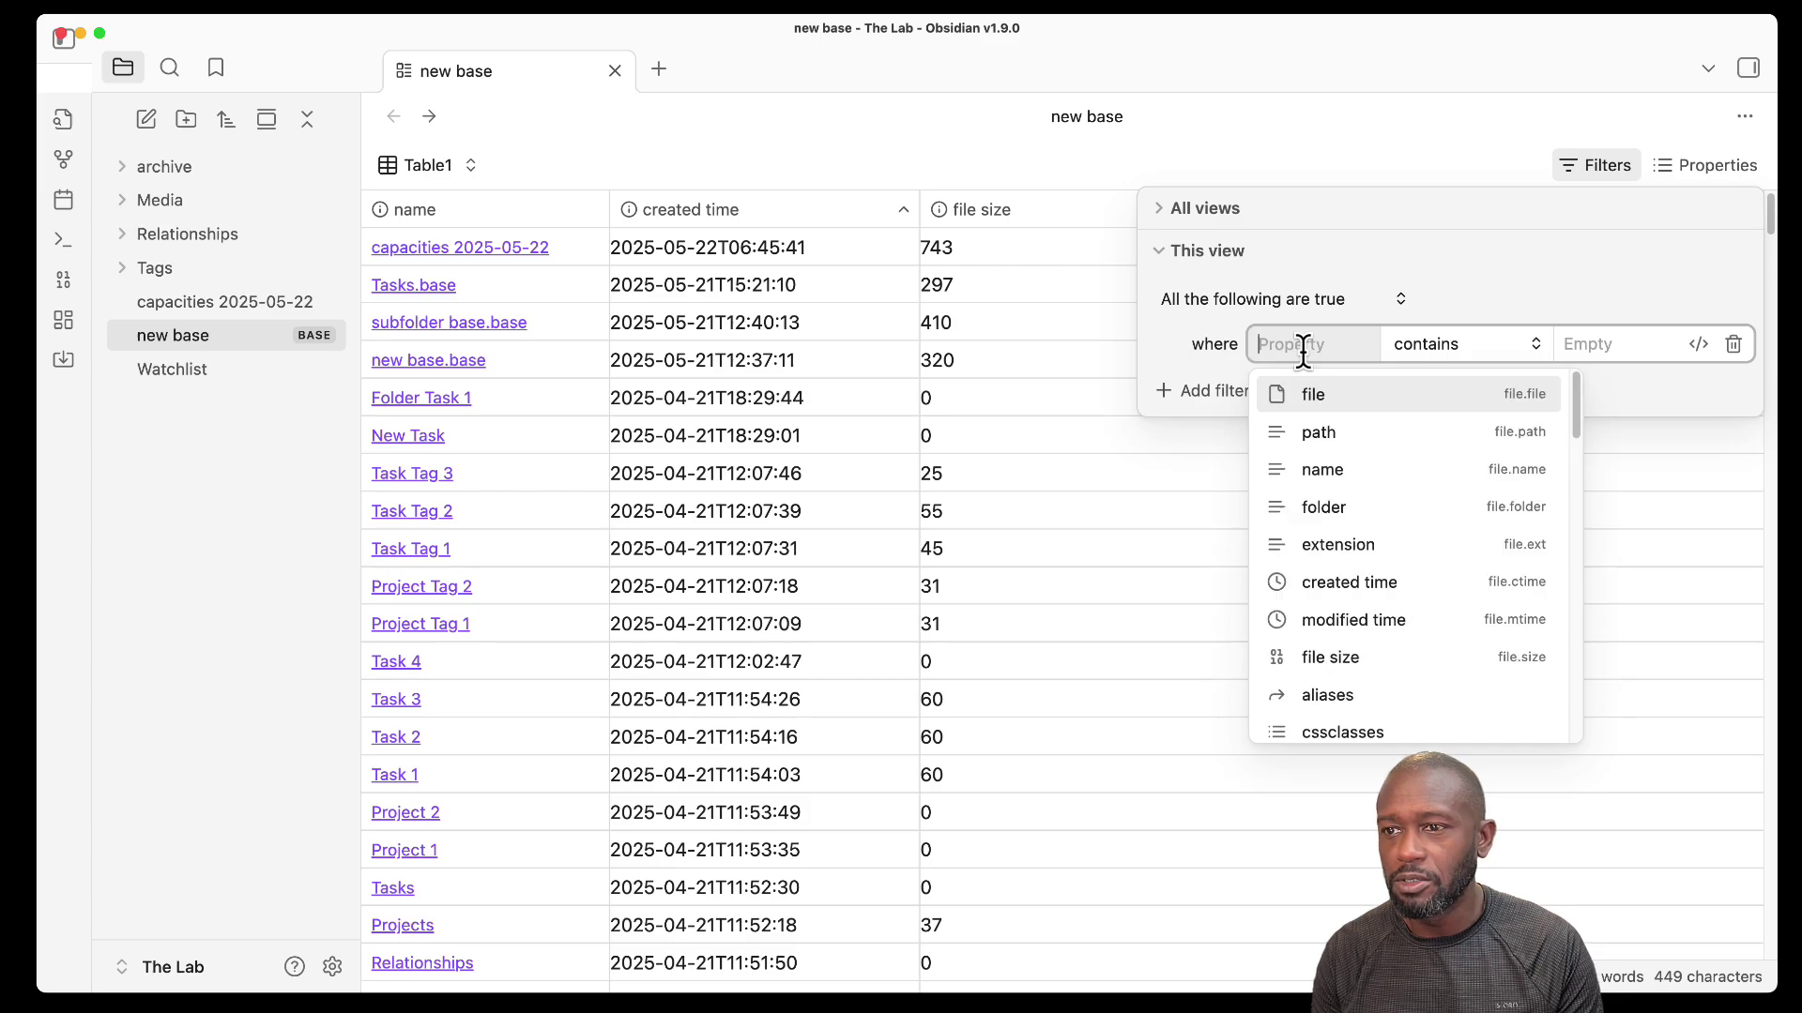
text(tag)
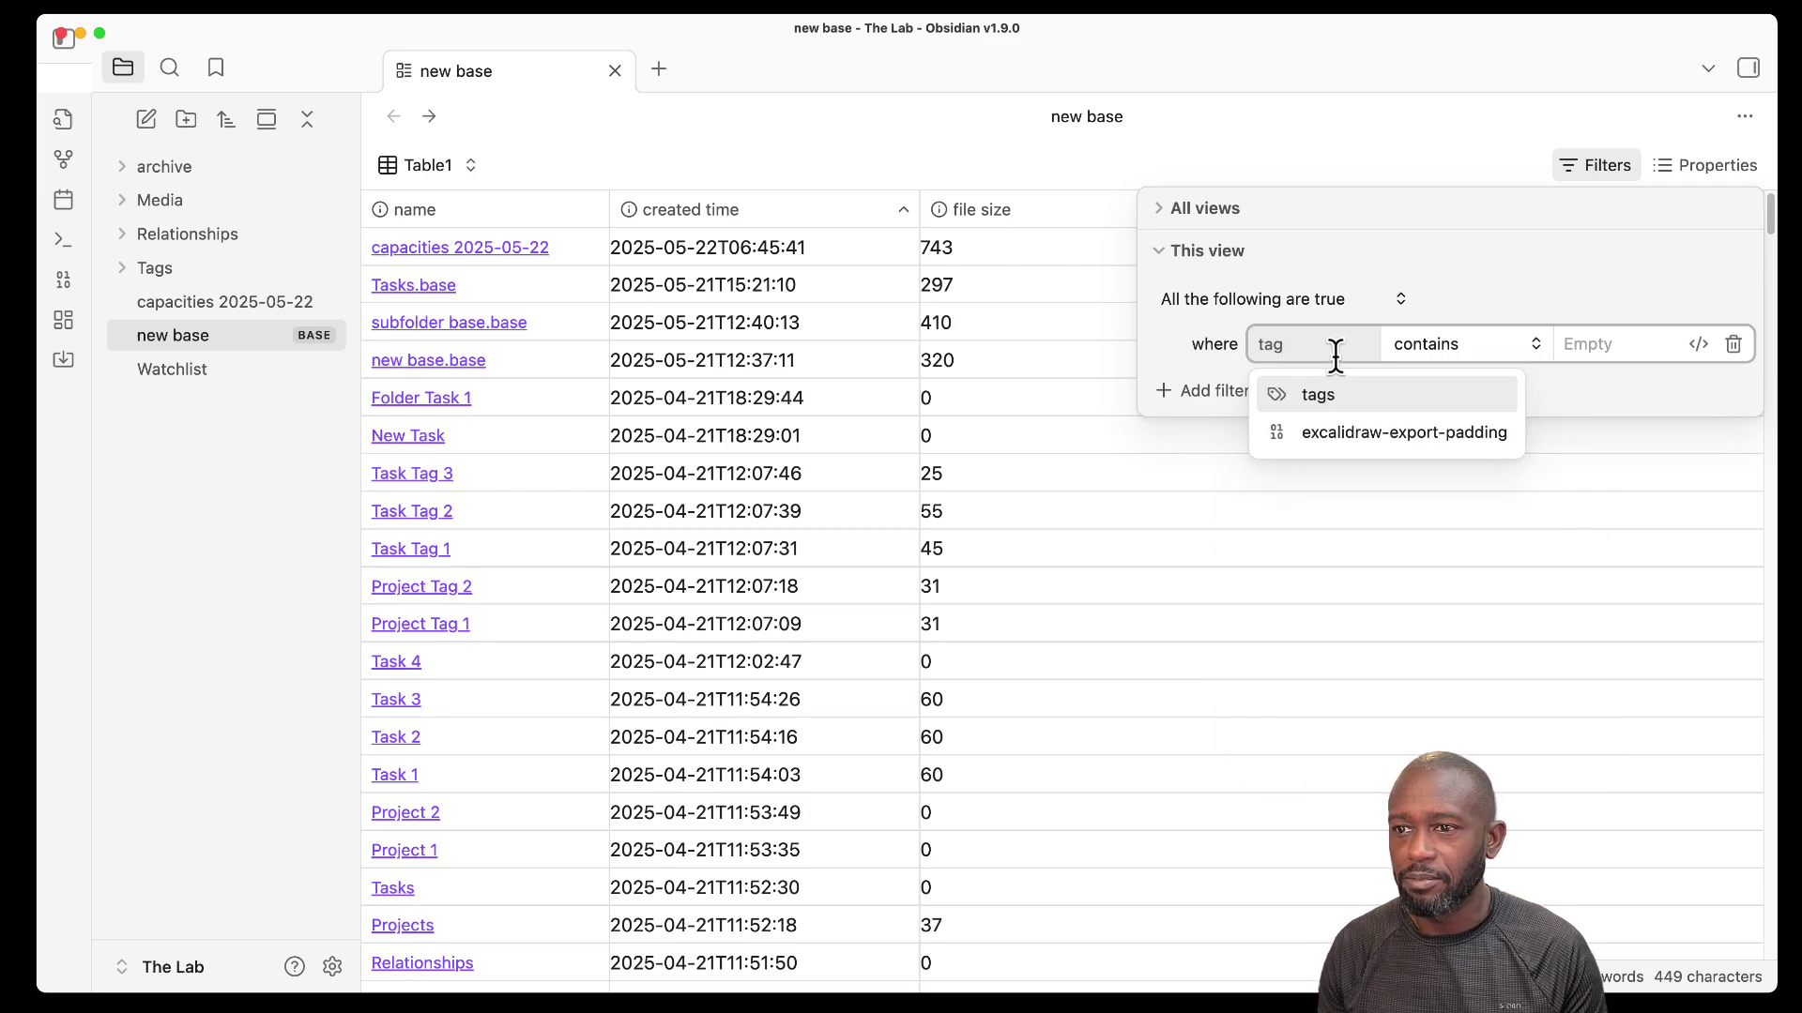
click(1319, 394)
click(1606, 347)
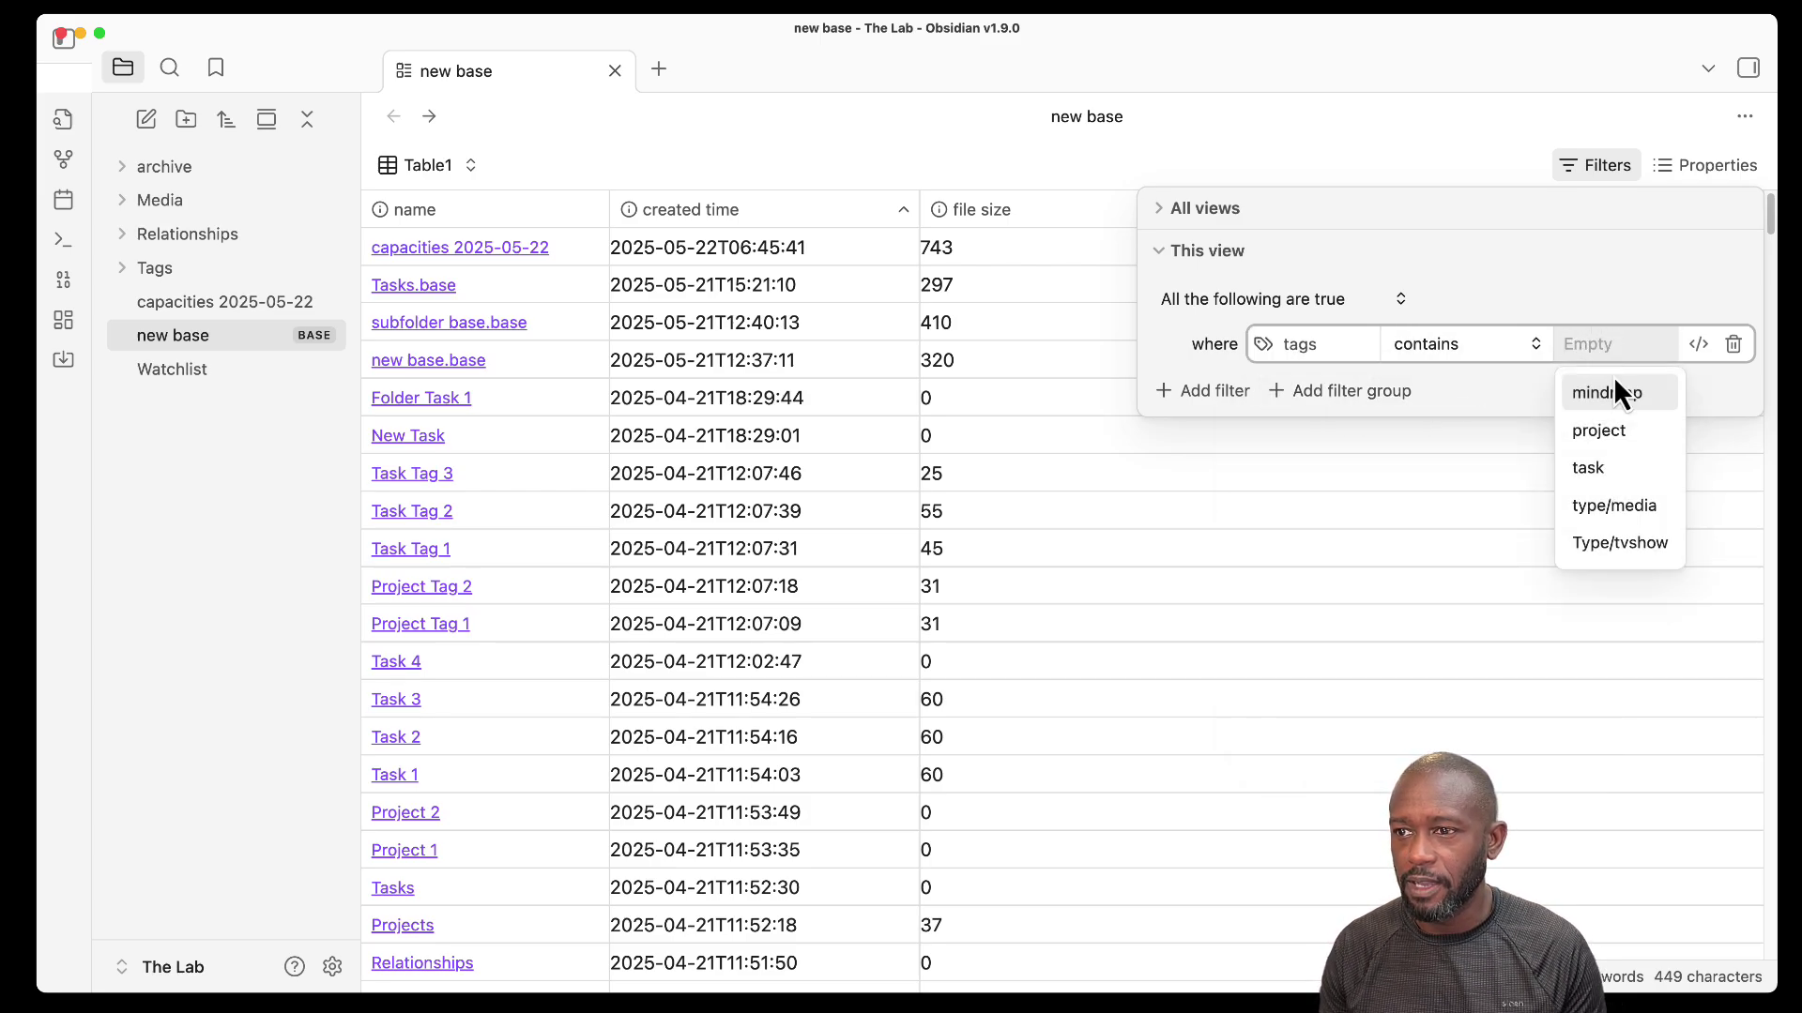
click(1631, 506)
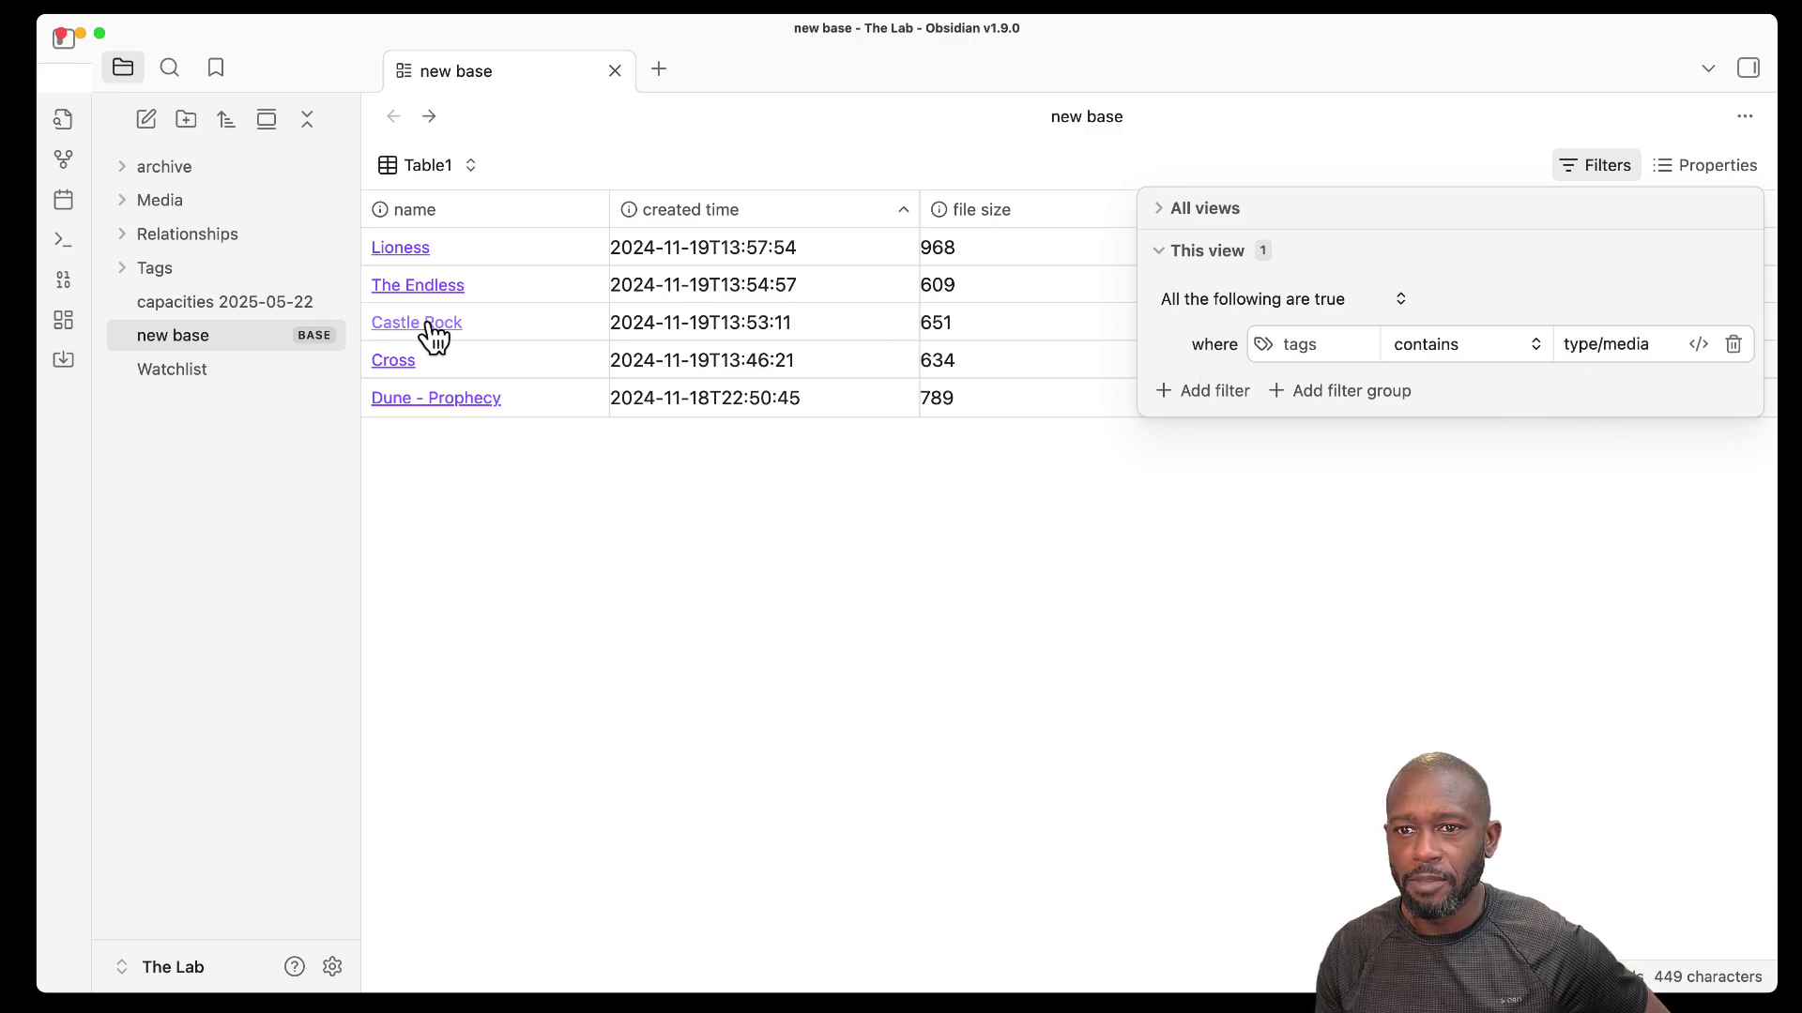
click(588, 506)
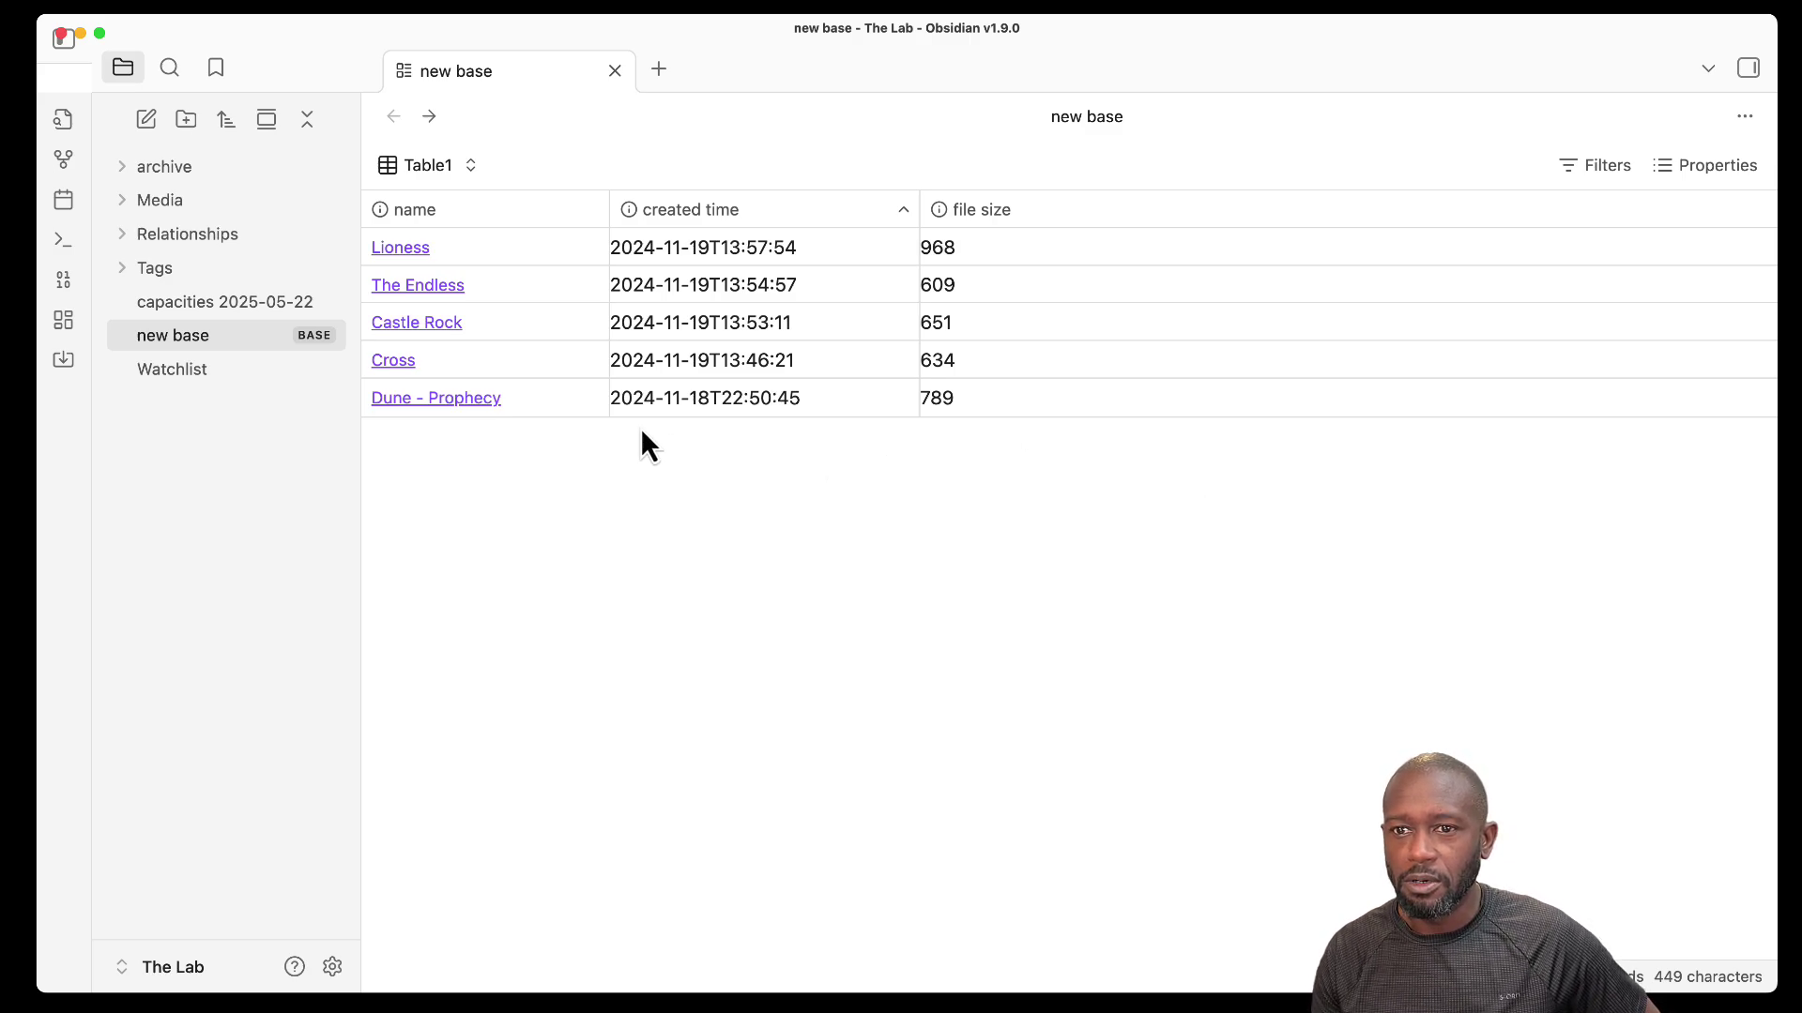
click(1578, 171)
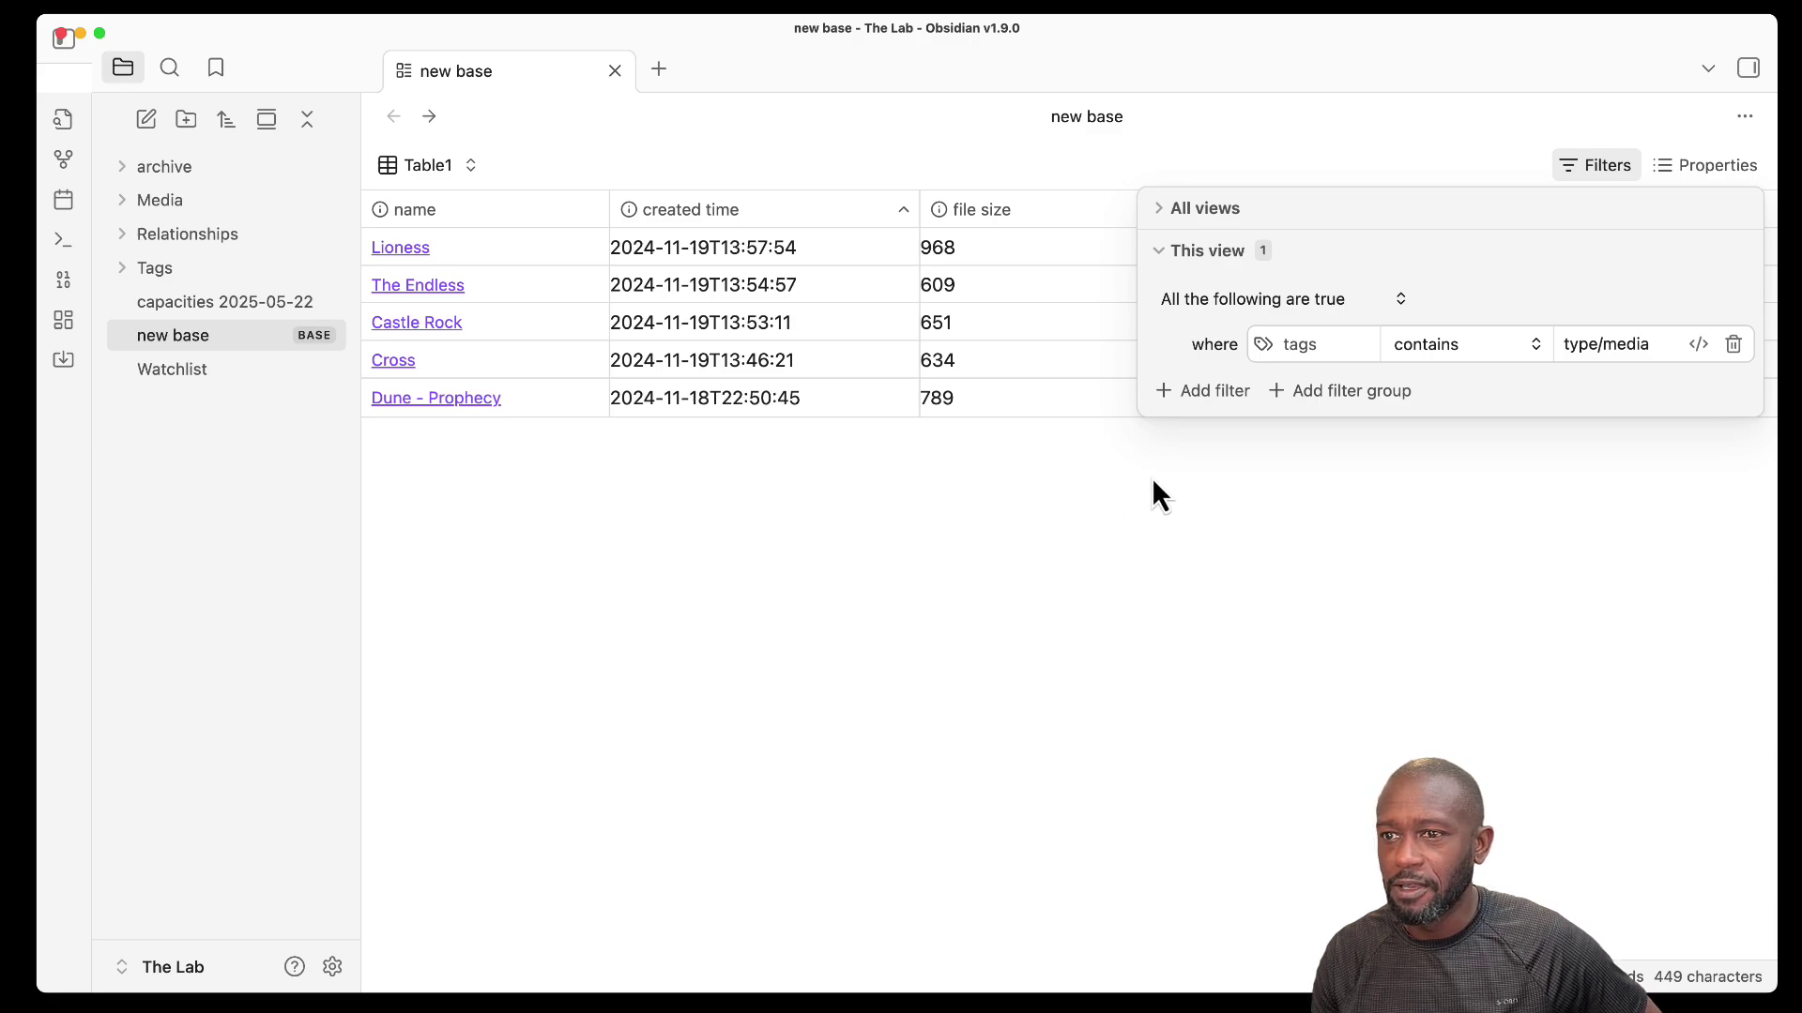
click(1220, 133)
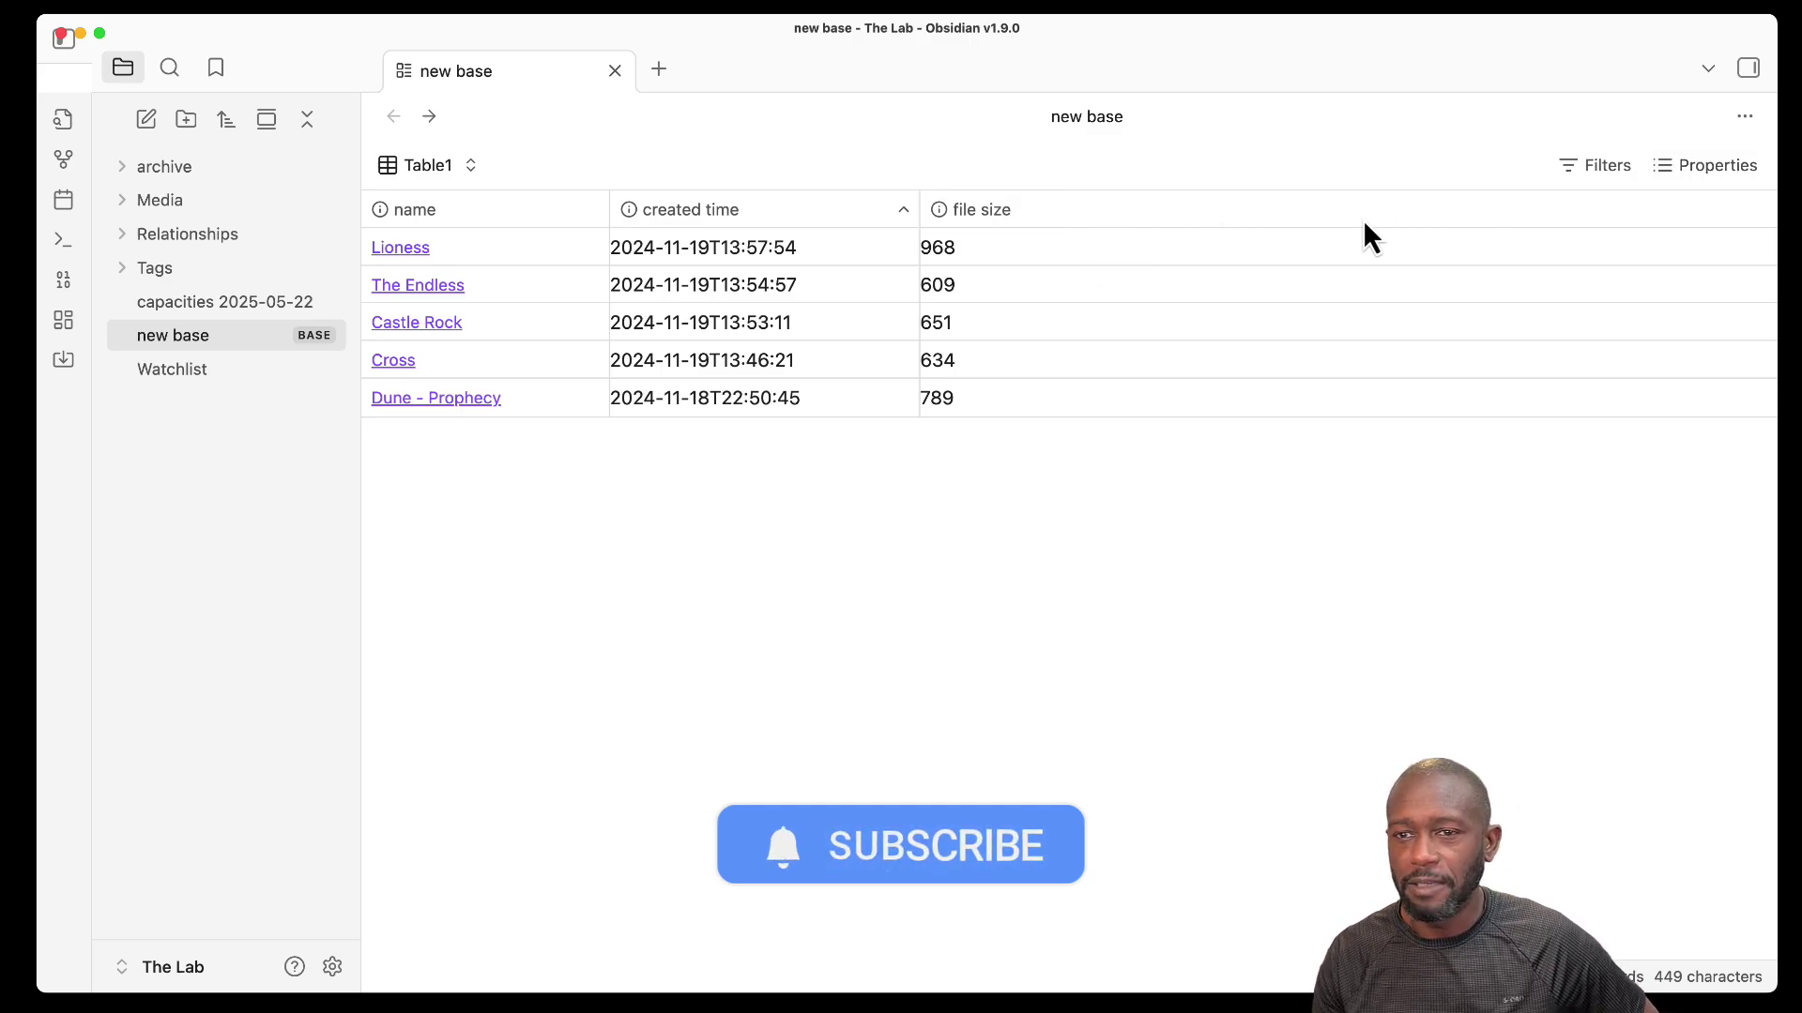
Show the type and tags properties as columns in the table.
click(1713, 173)
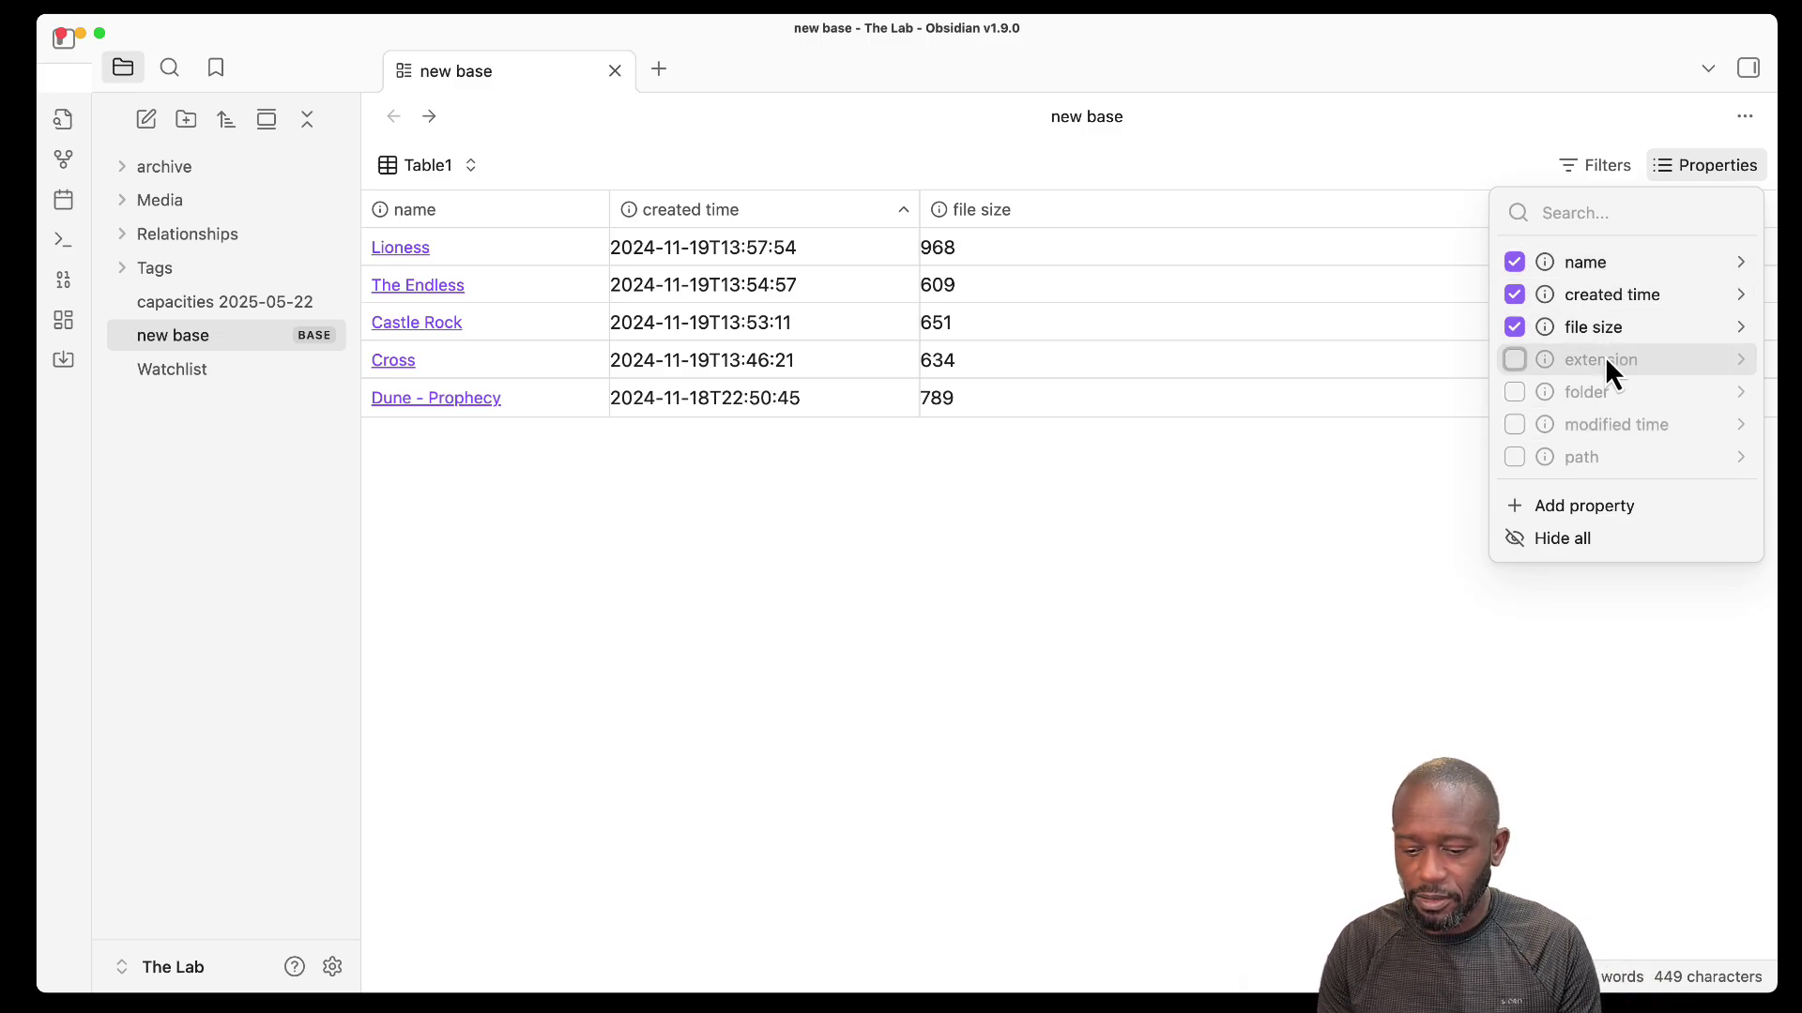
text(type)
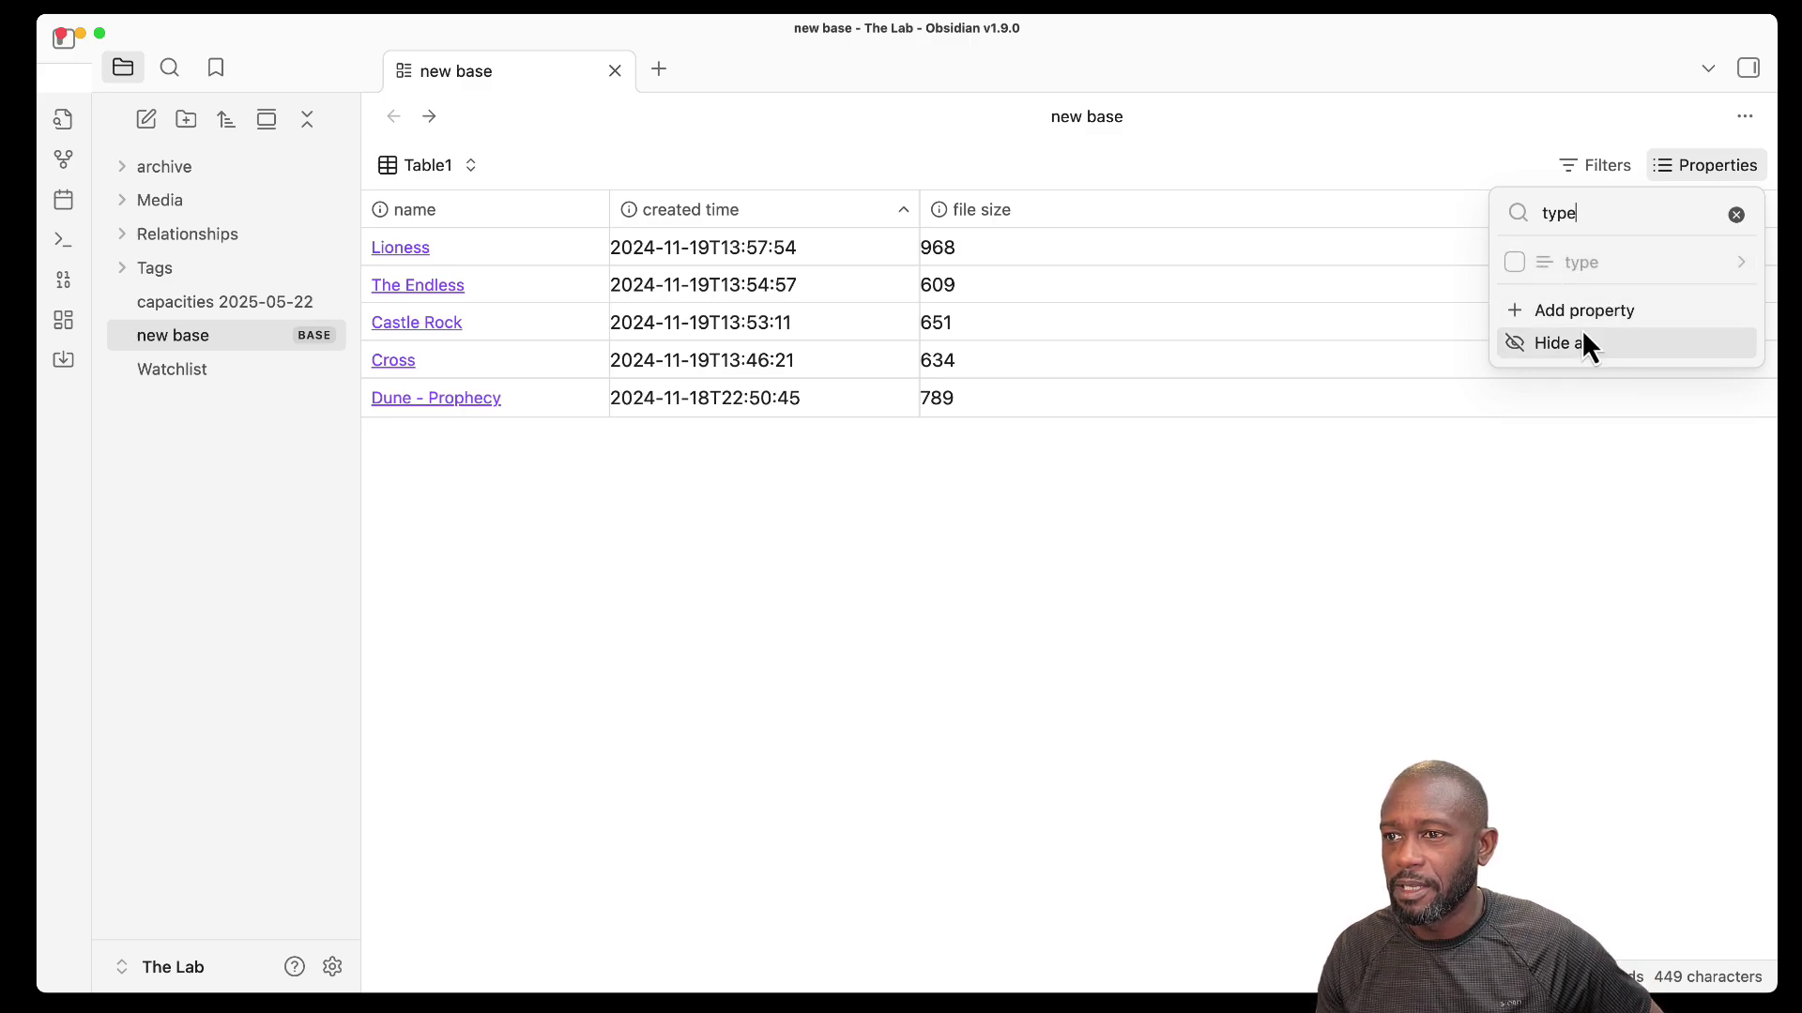
click(1512, 263)
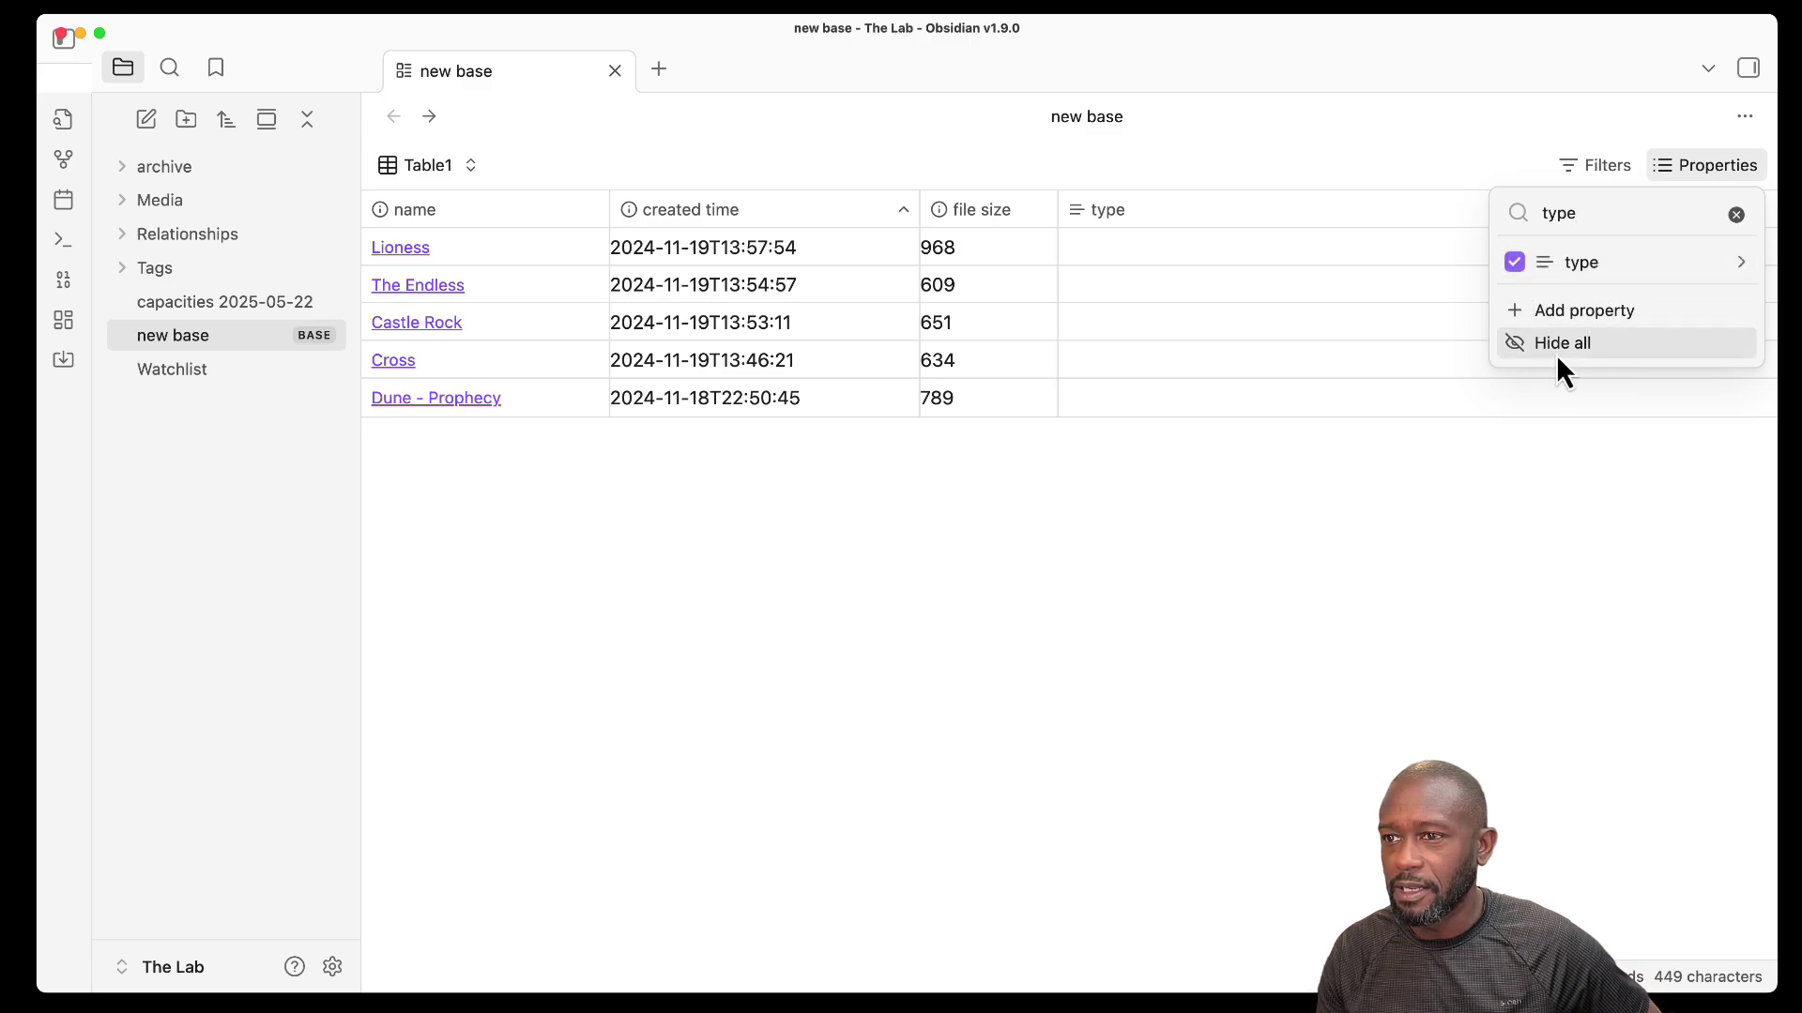
drag(1586, 213, 1552, 213)
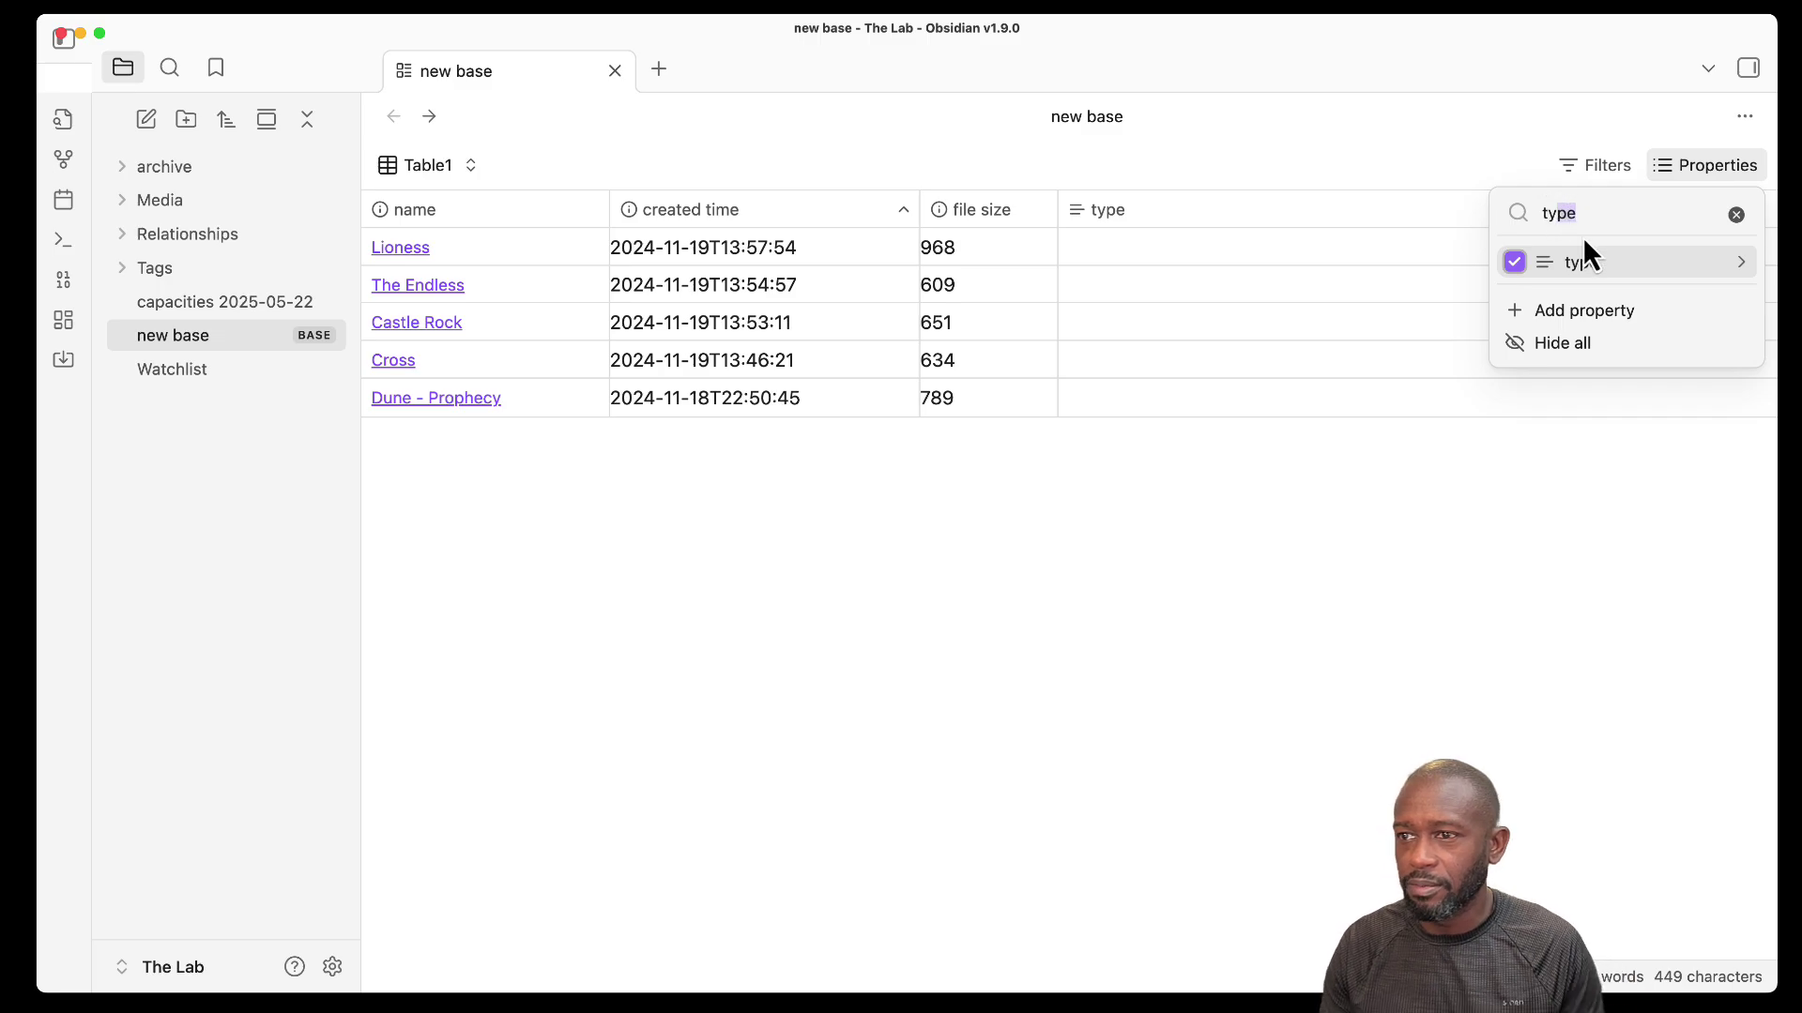
key(BackSpace)
key(BackSpace)
text(ag)
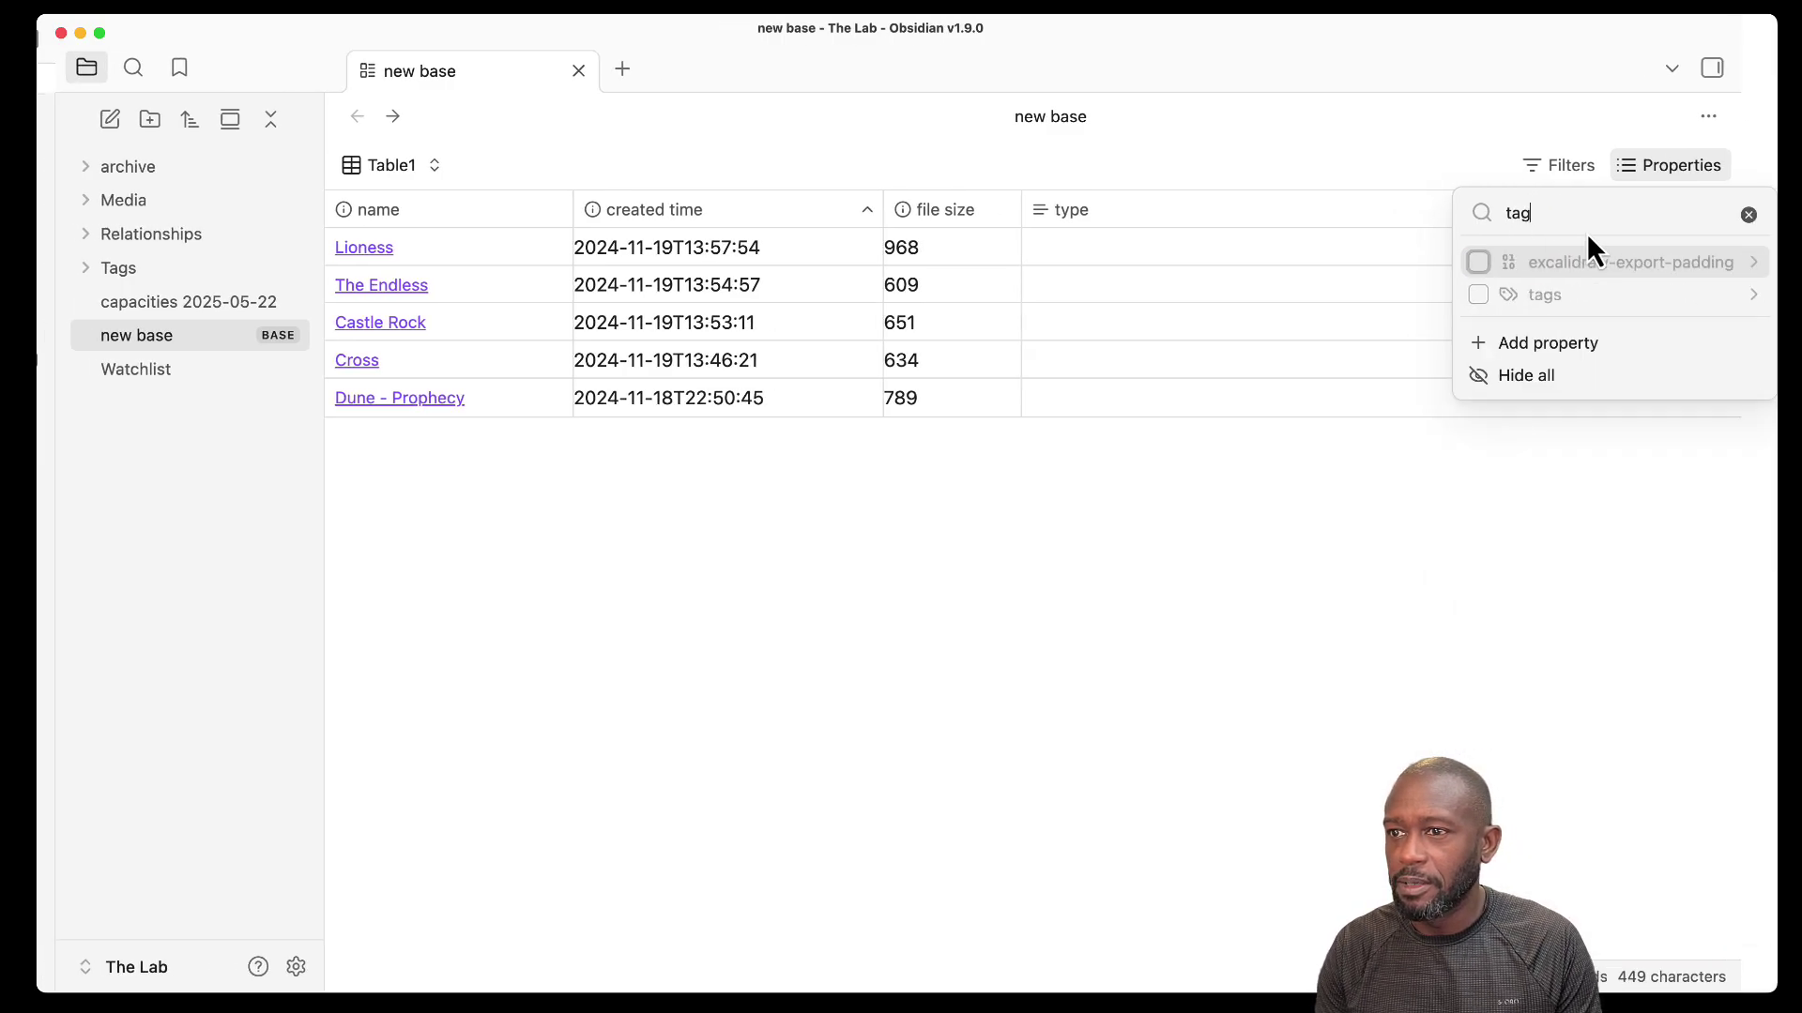
click(1478, 294)
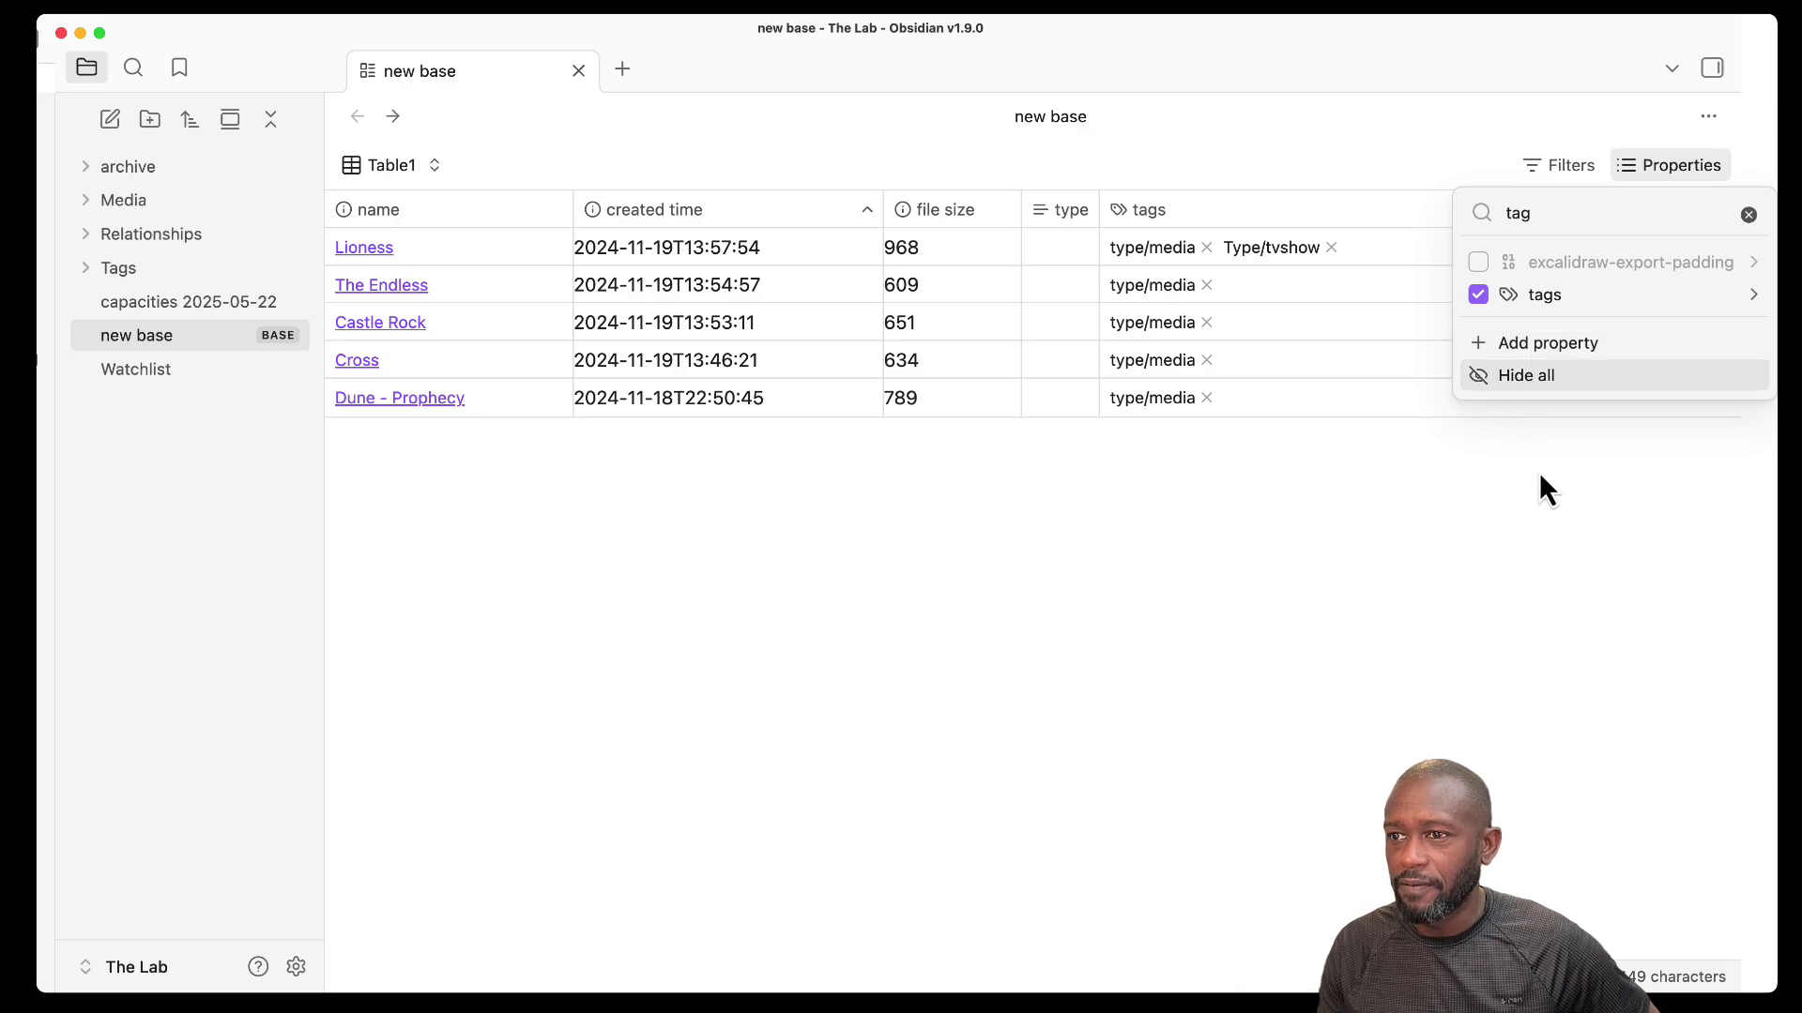
Add a formula property named Tag with the formula tag.
click(1545, 344)
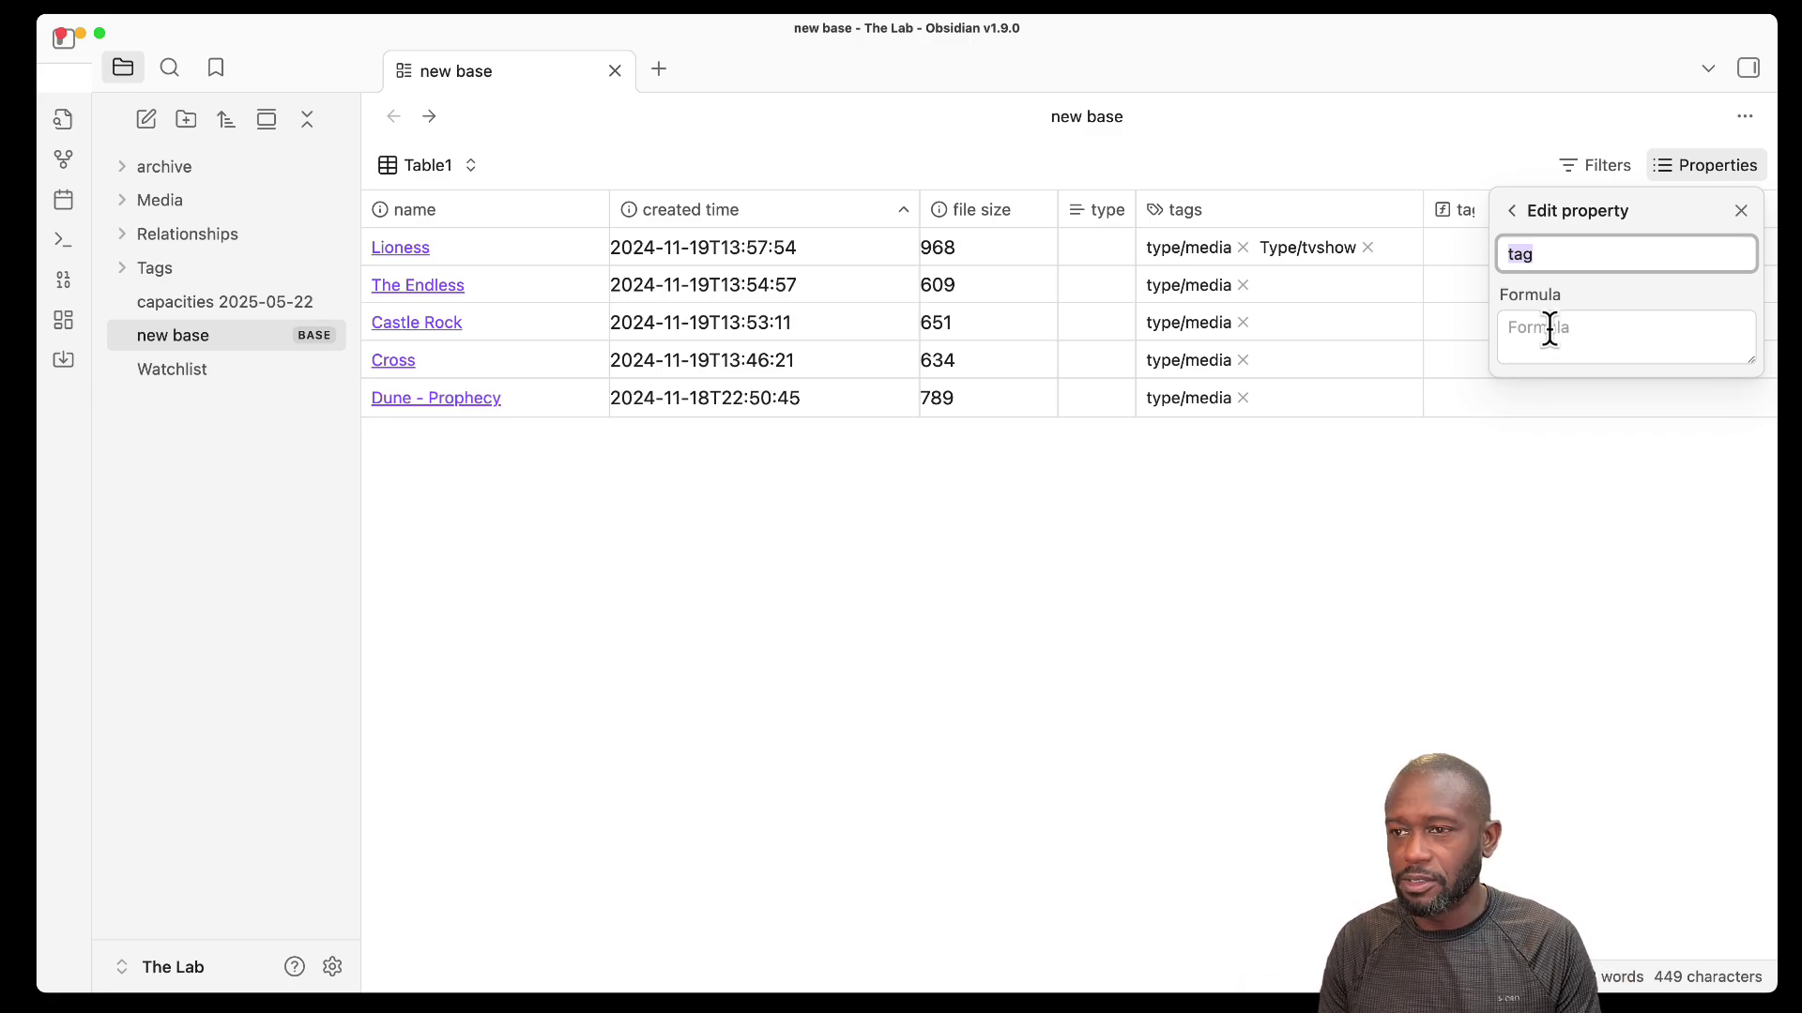
text(Tag)
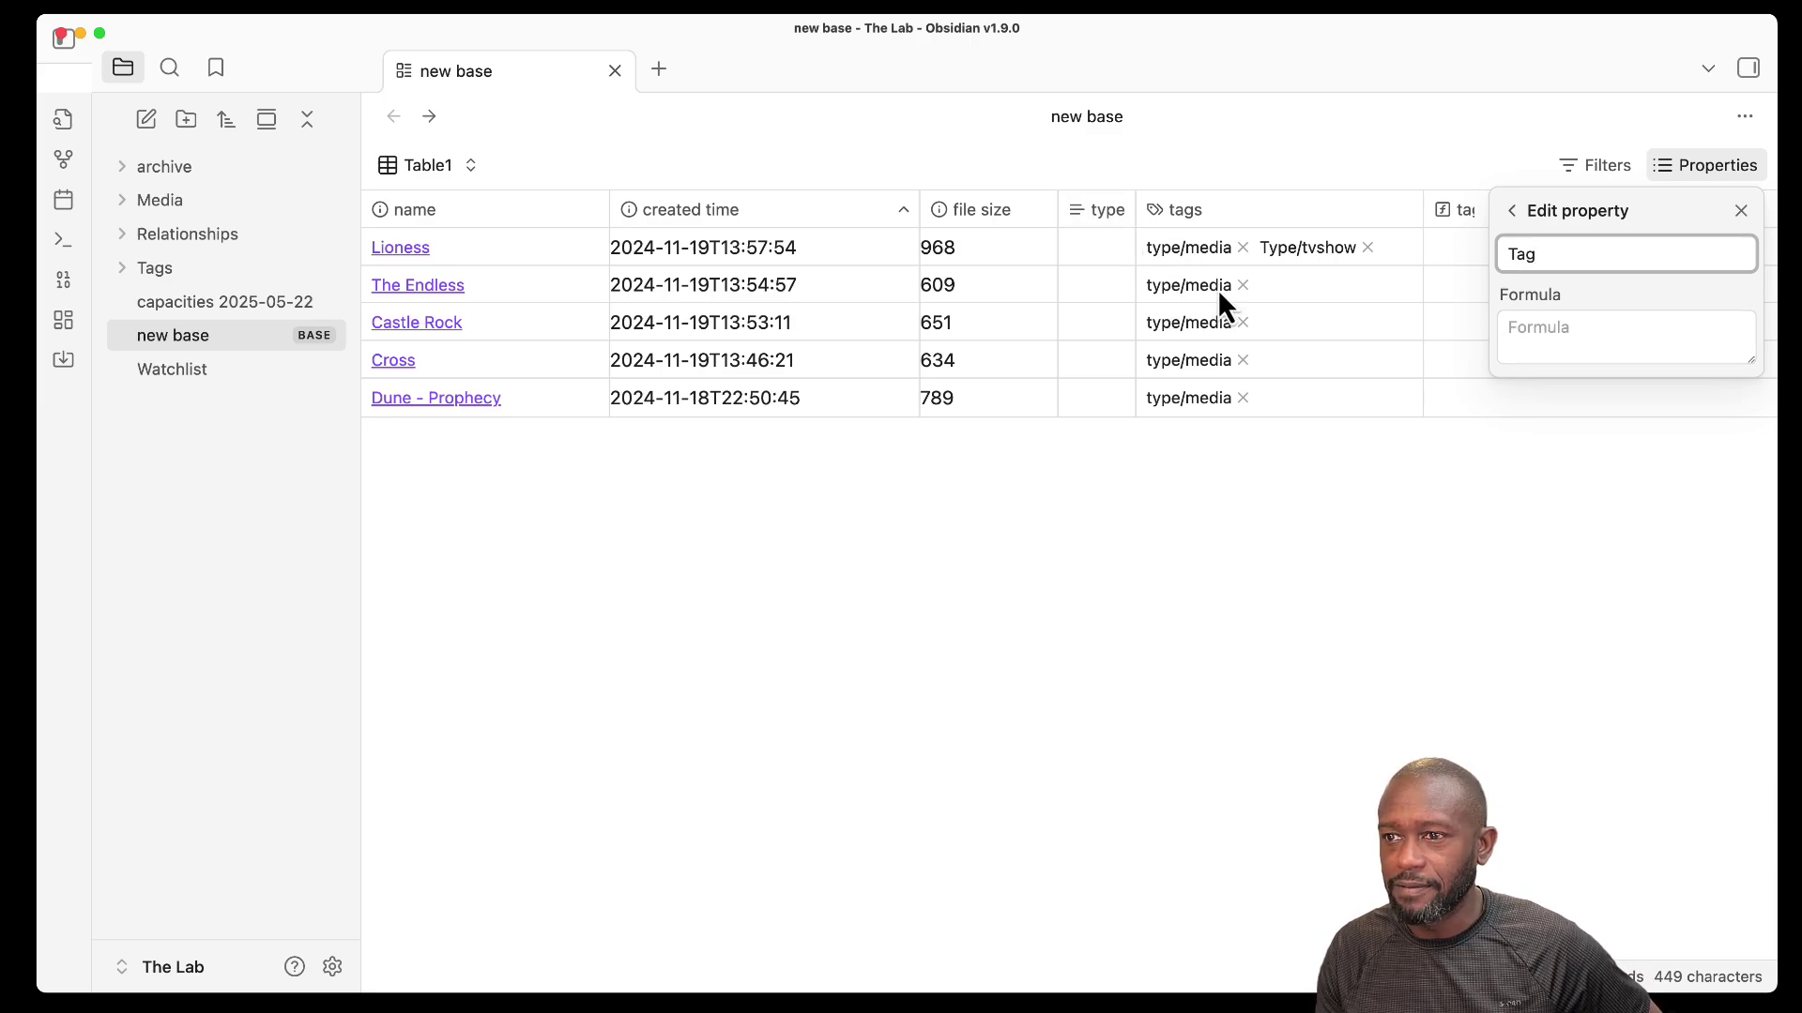
click(1515, 330)
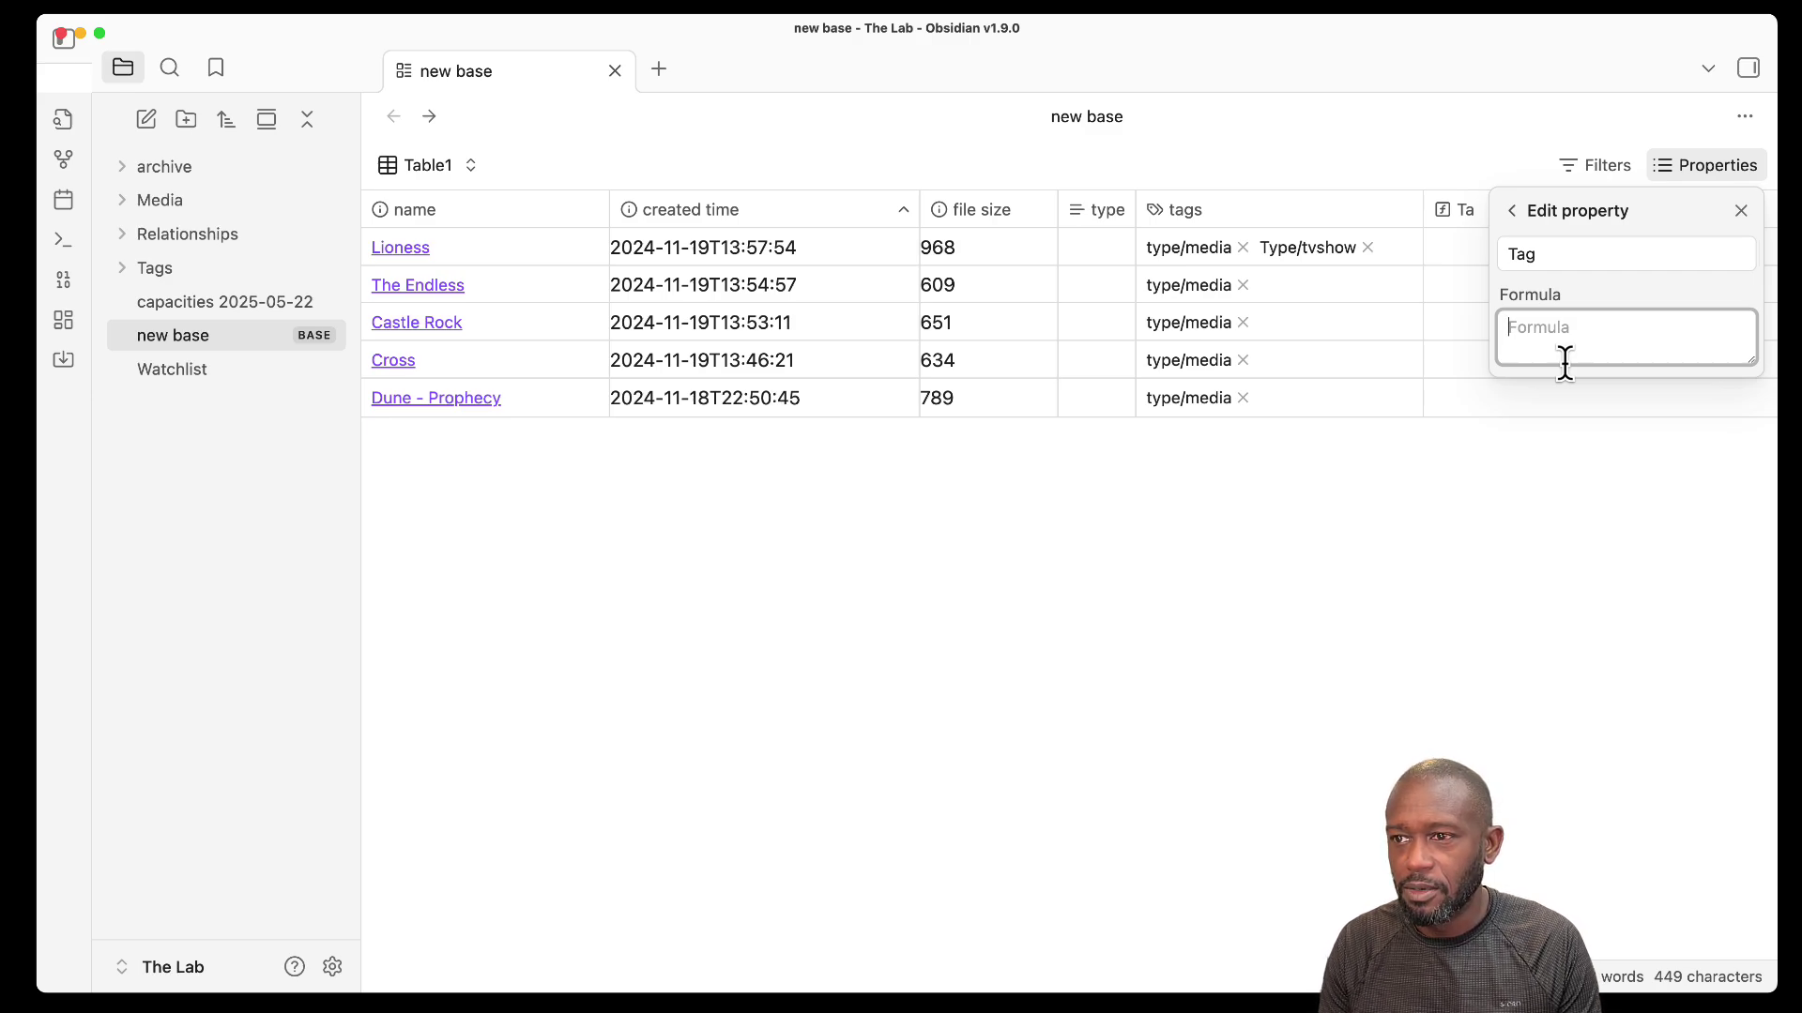
text(tag)
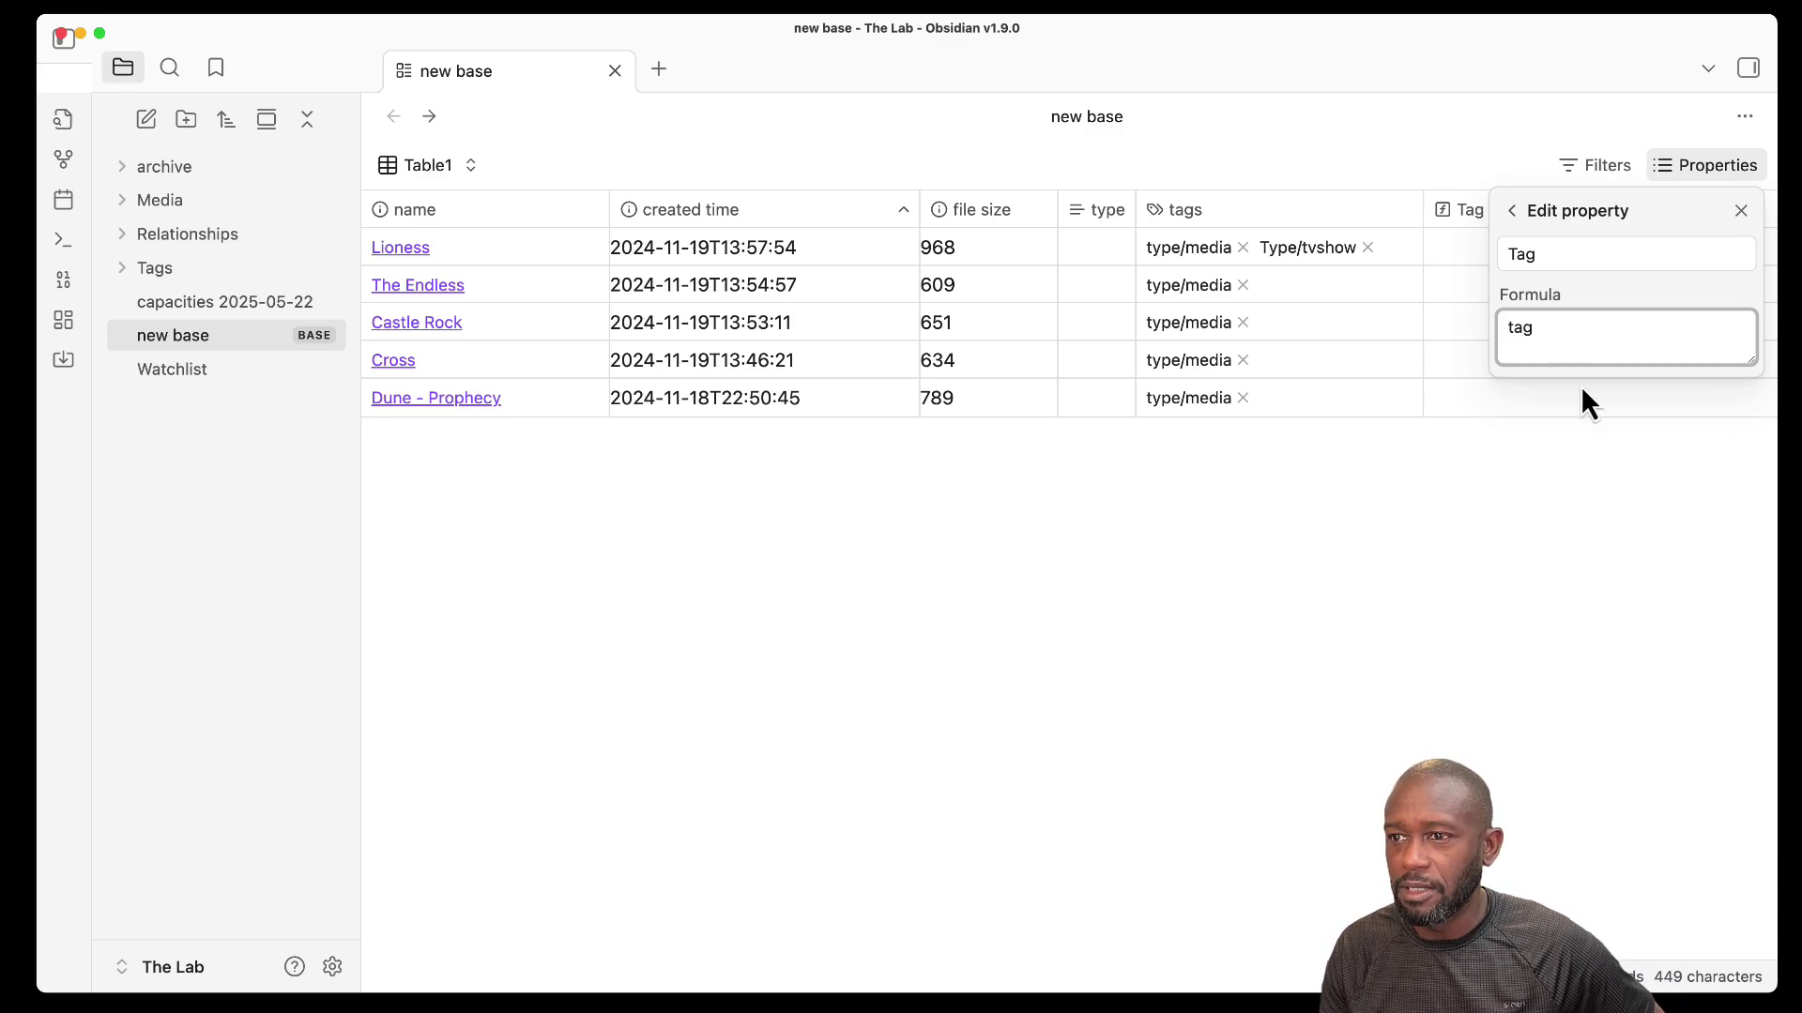
click(1608, 307)
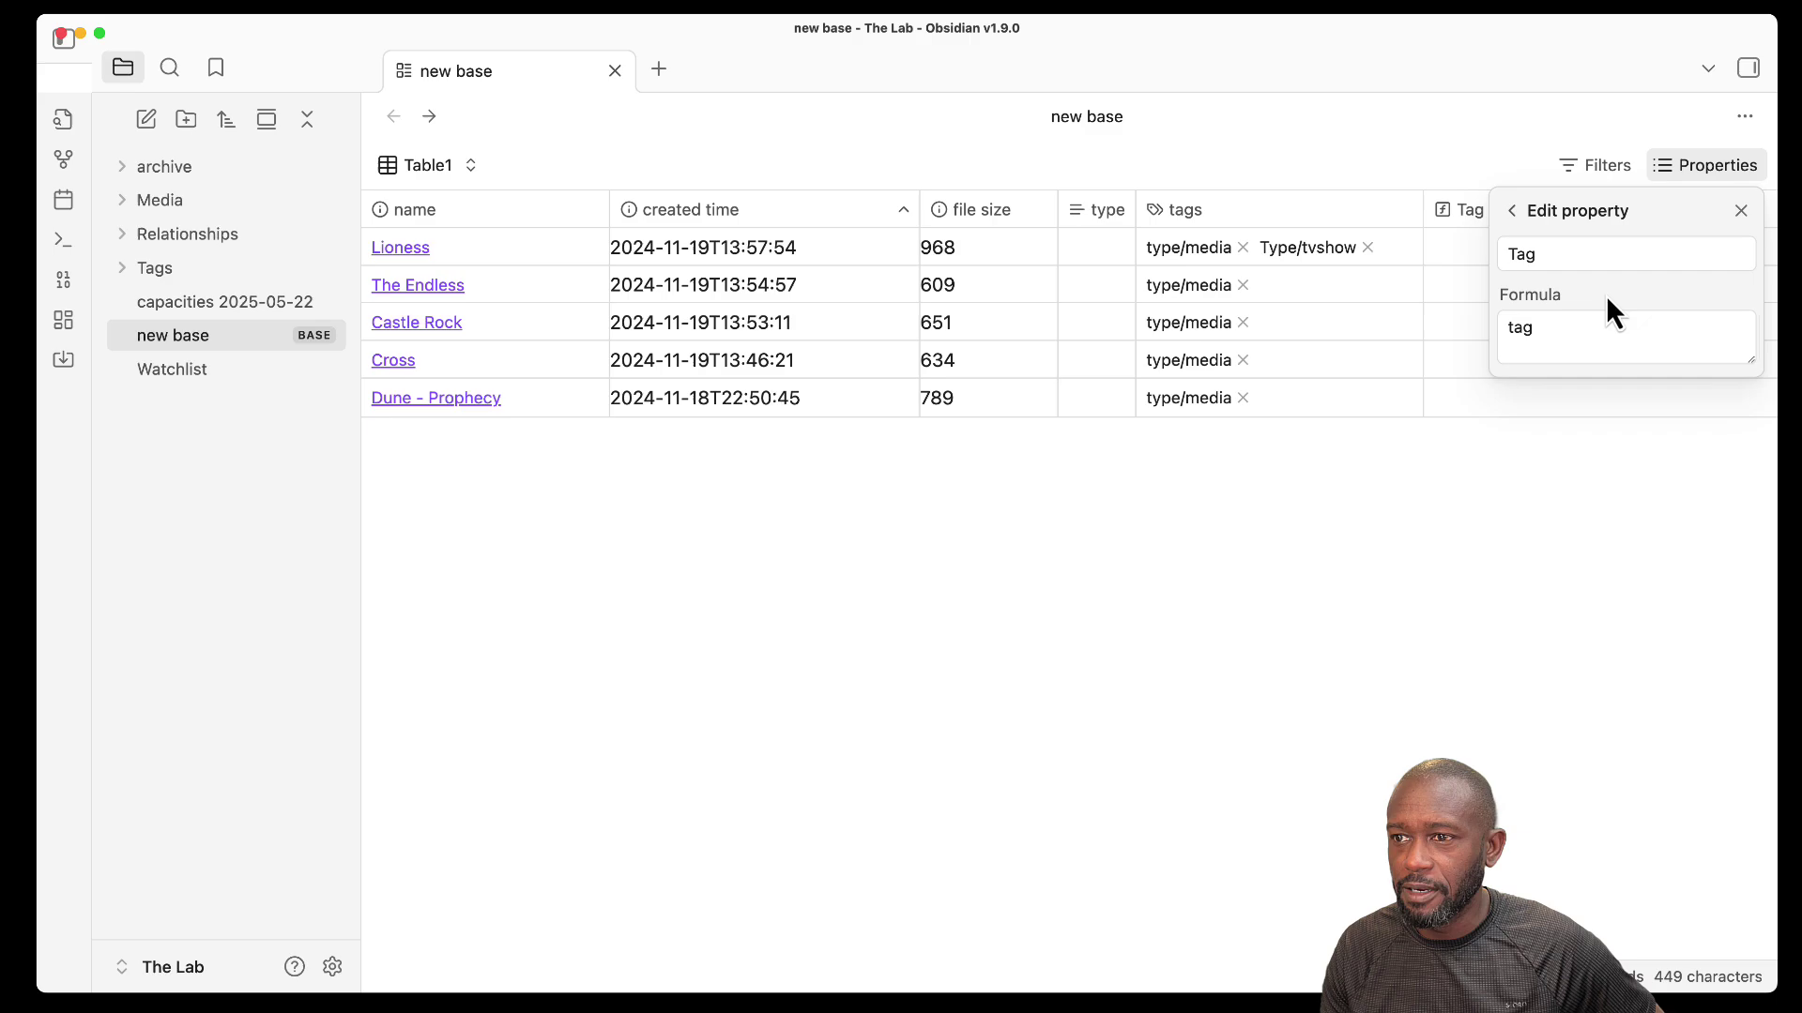
Correct the Tag property's formula to tags.
click(1546, 328)
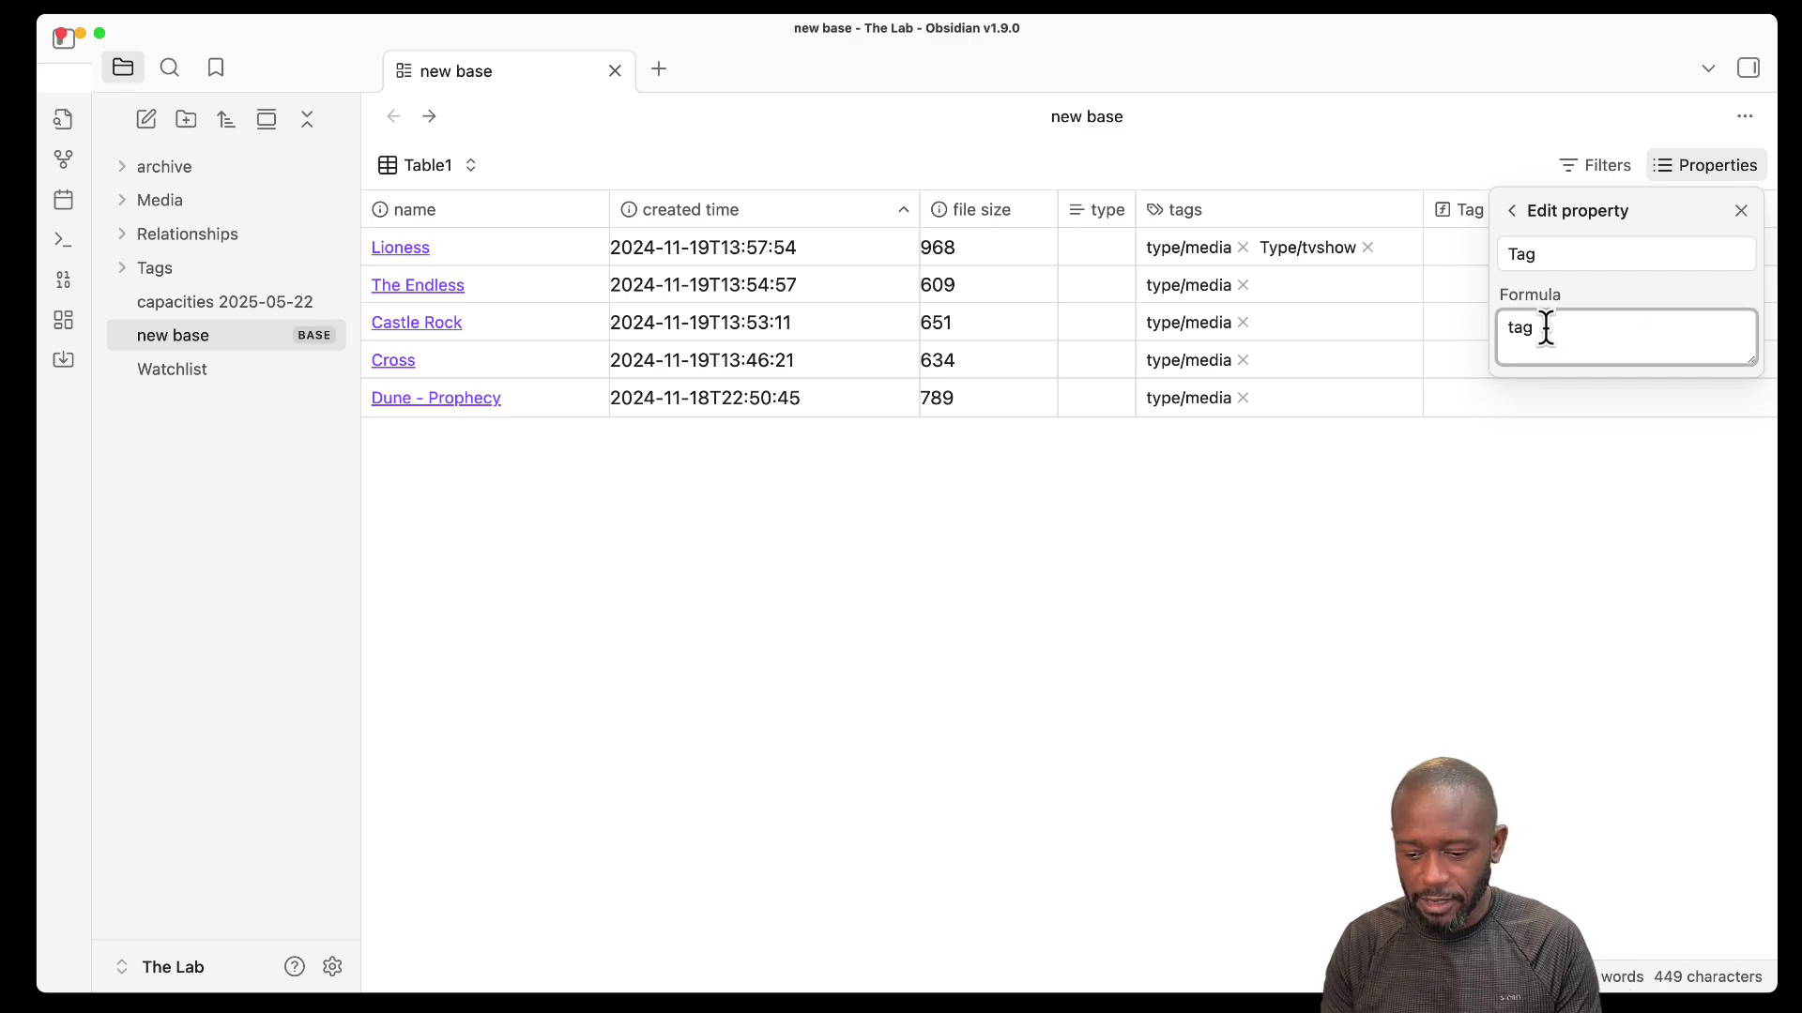
text(s)
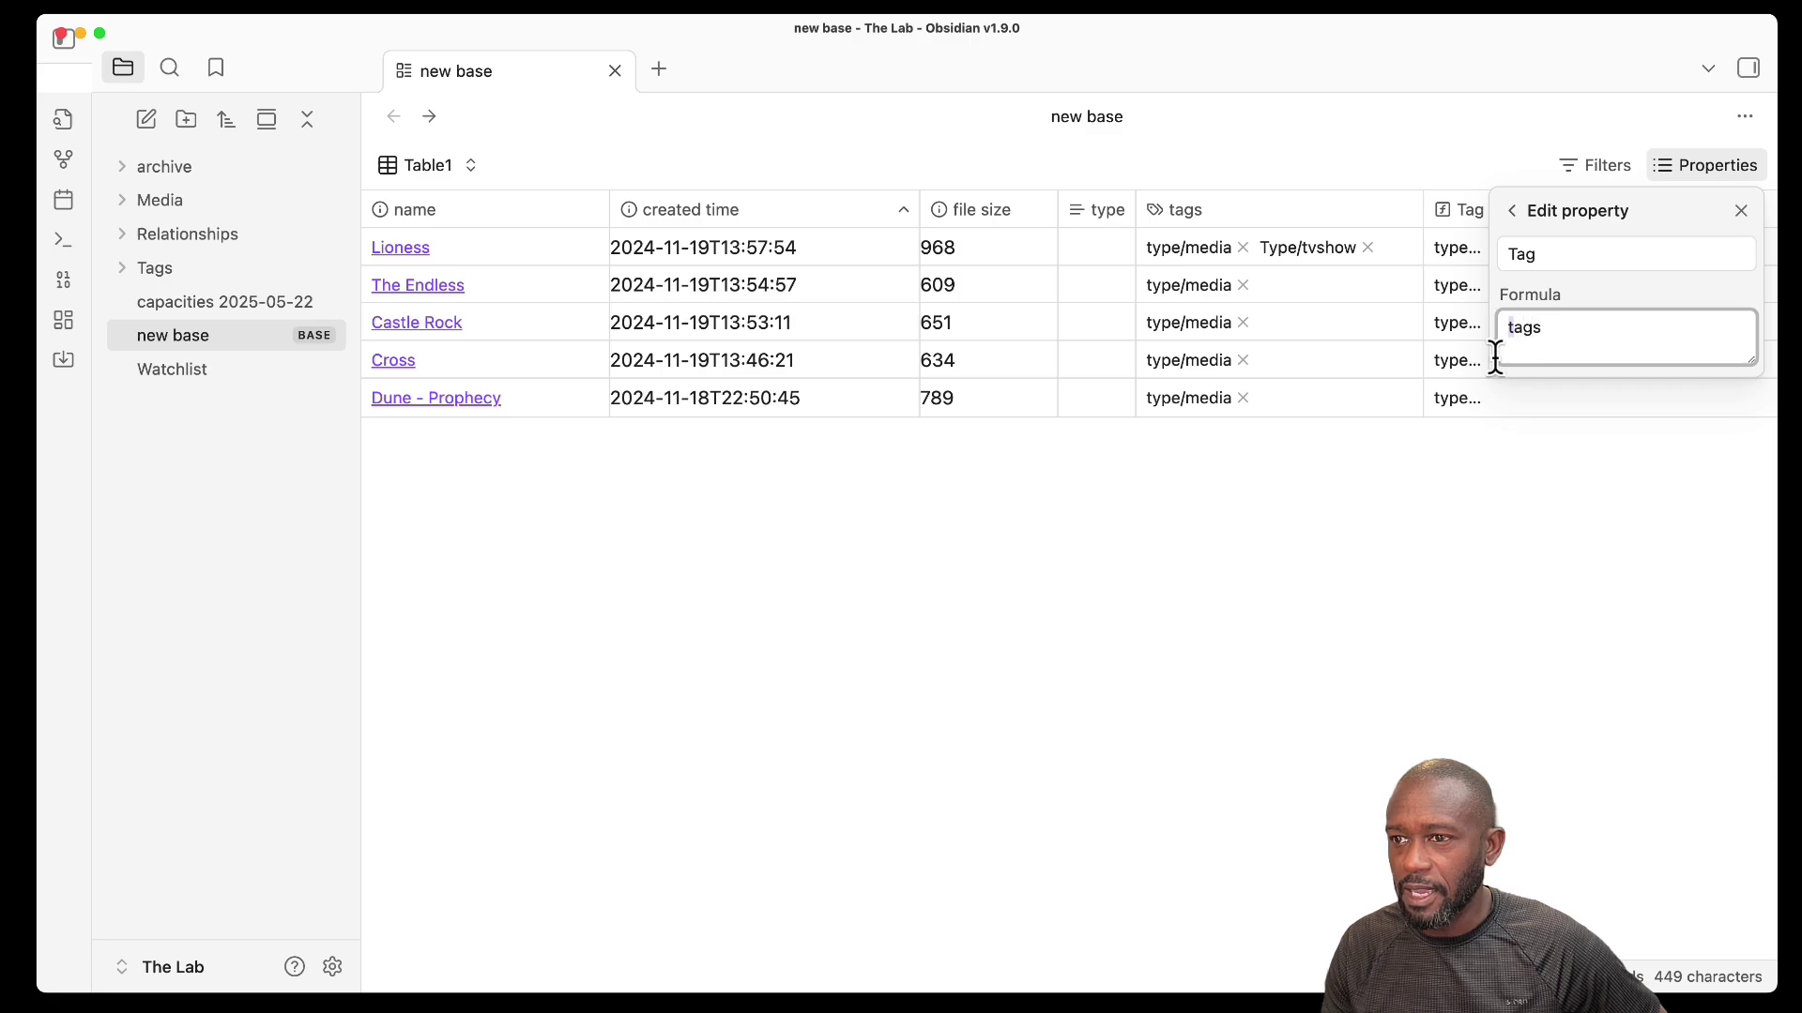
Try the formula capitalised as Tags, and restore it to lowercase tags.
key(BackSpace)
text(T)
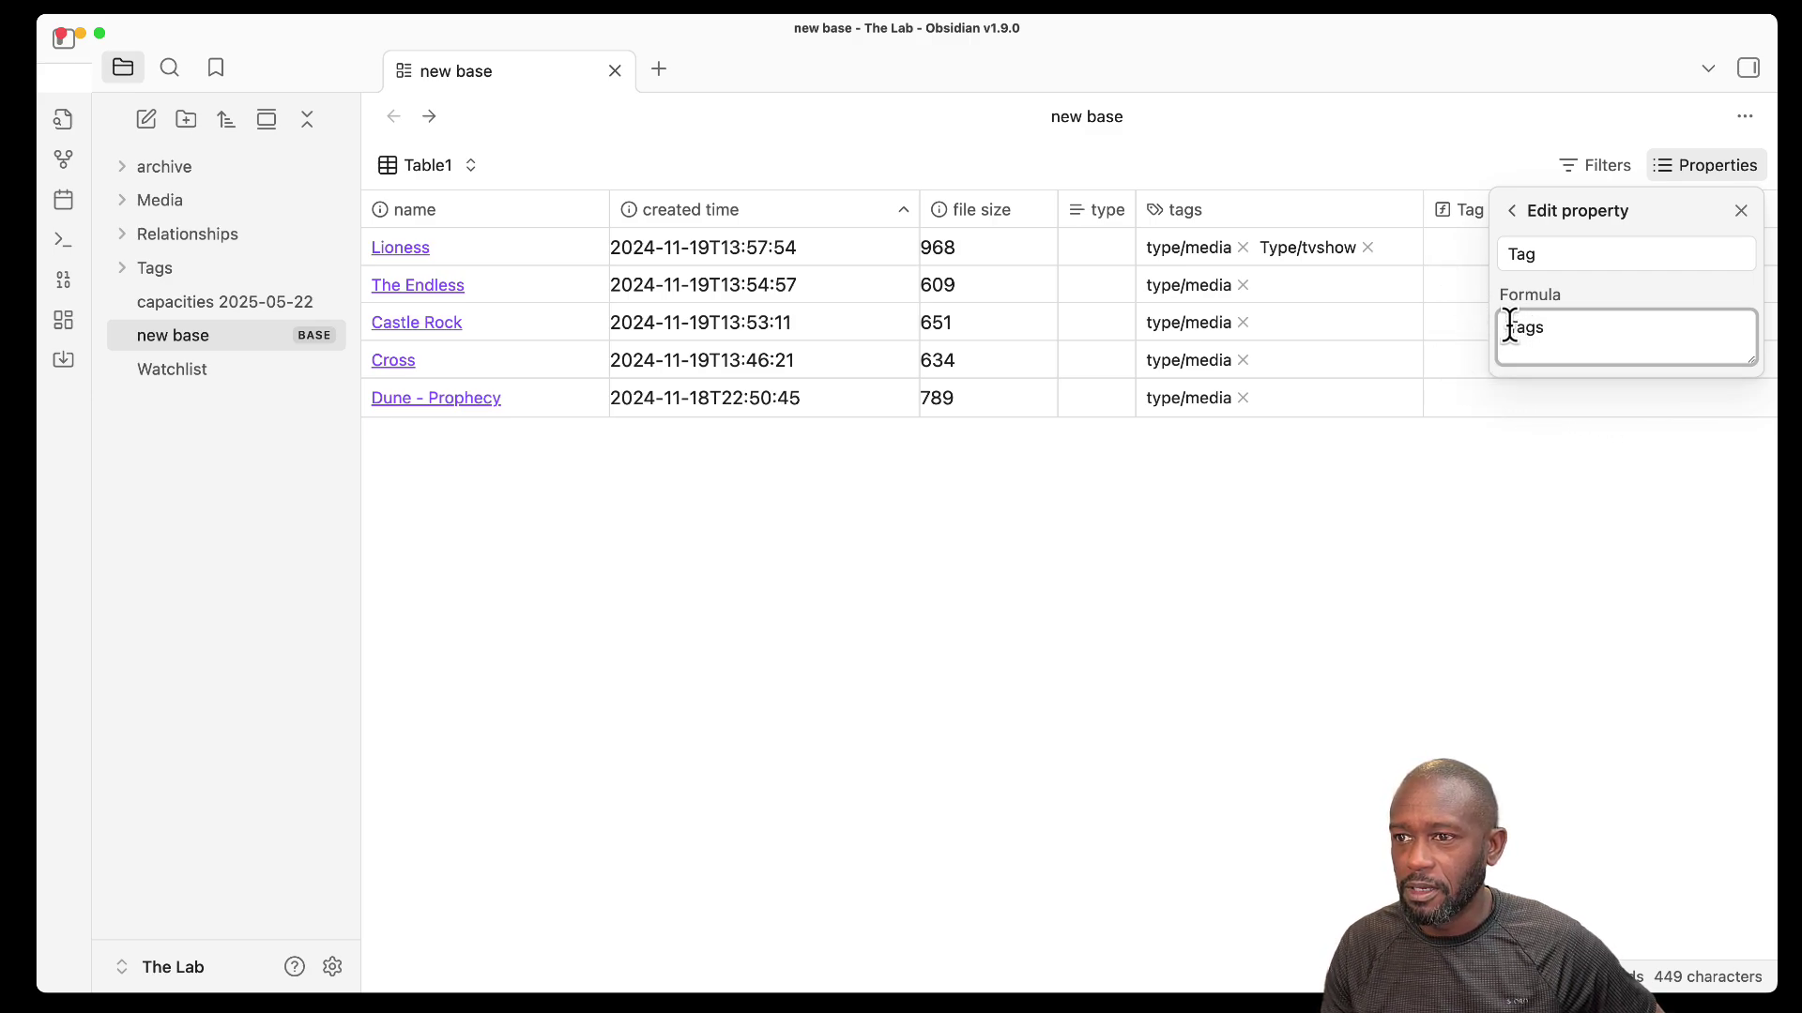
drag(1507, 329, 1549, 326)
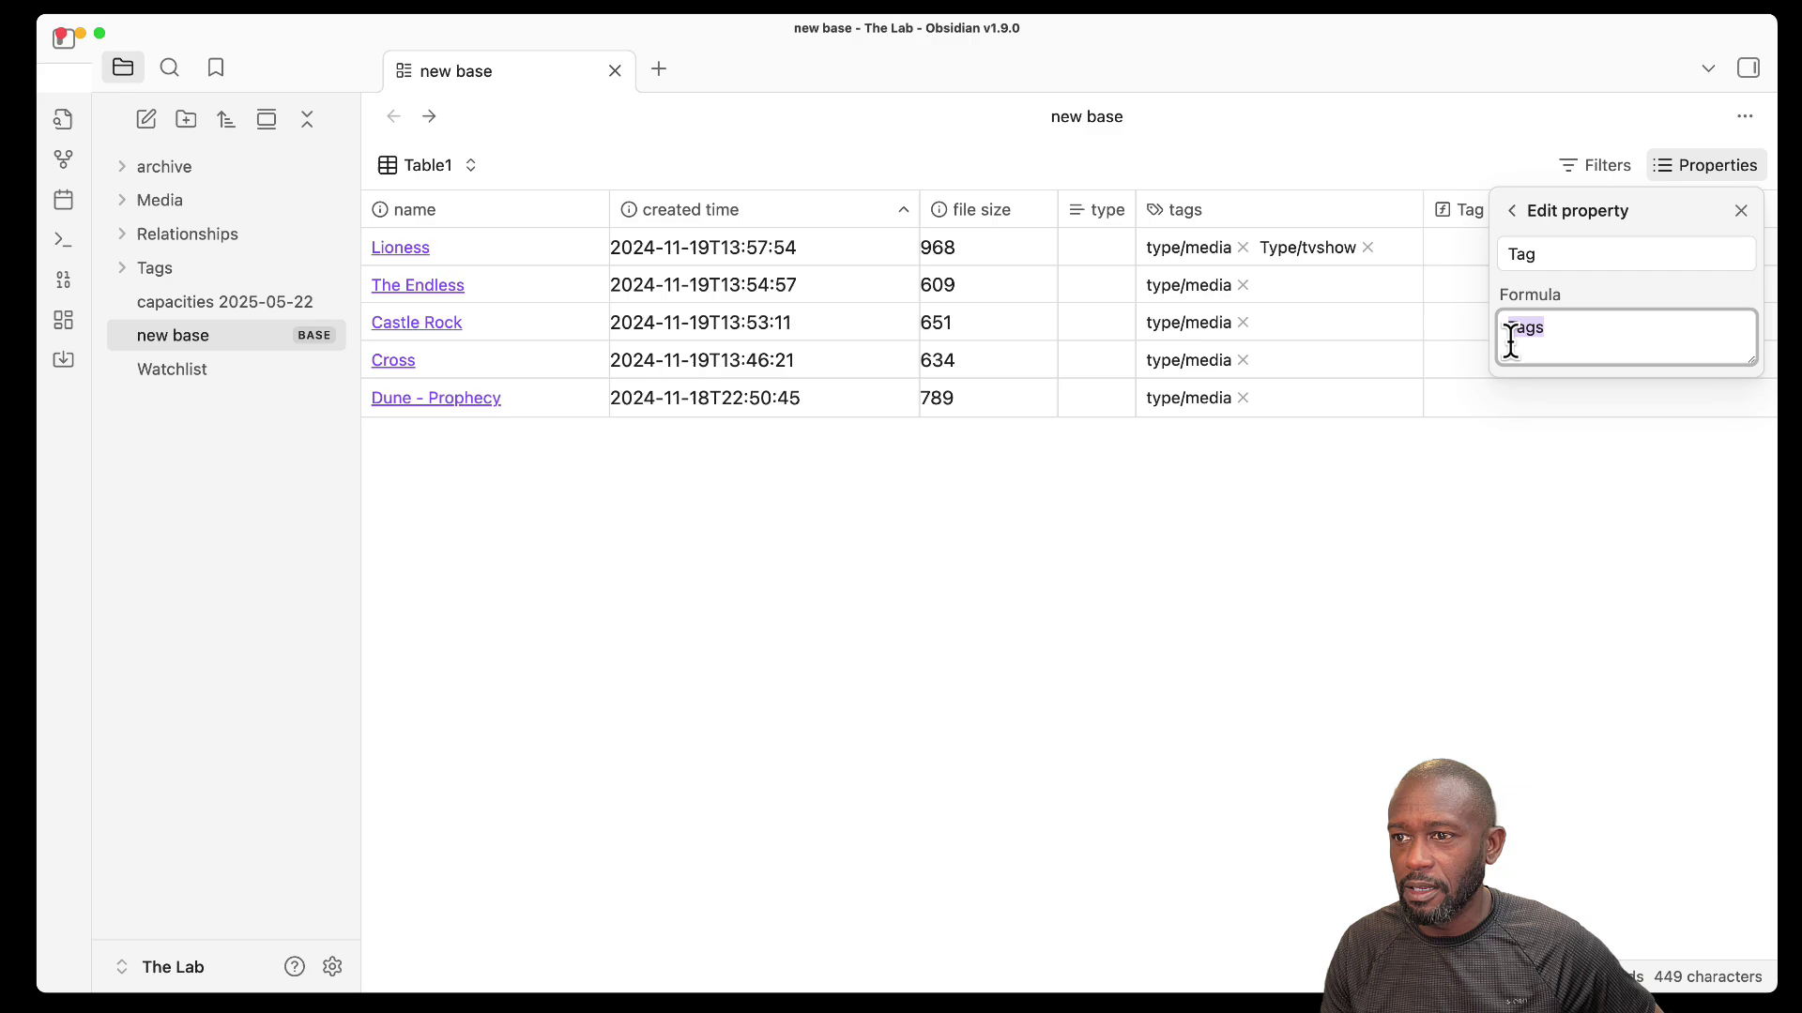
click(1517, 328)
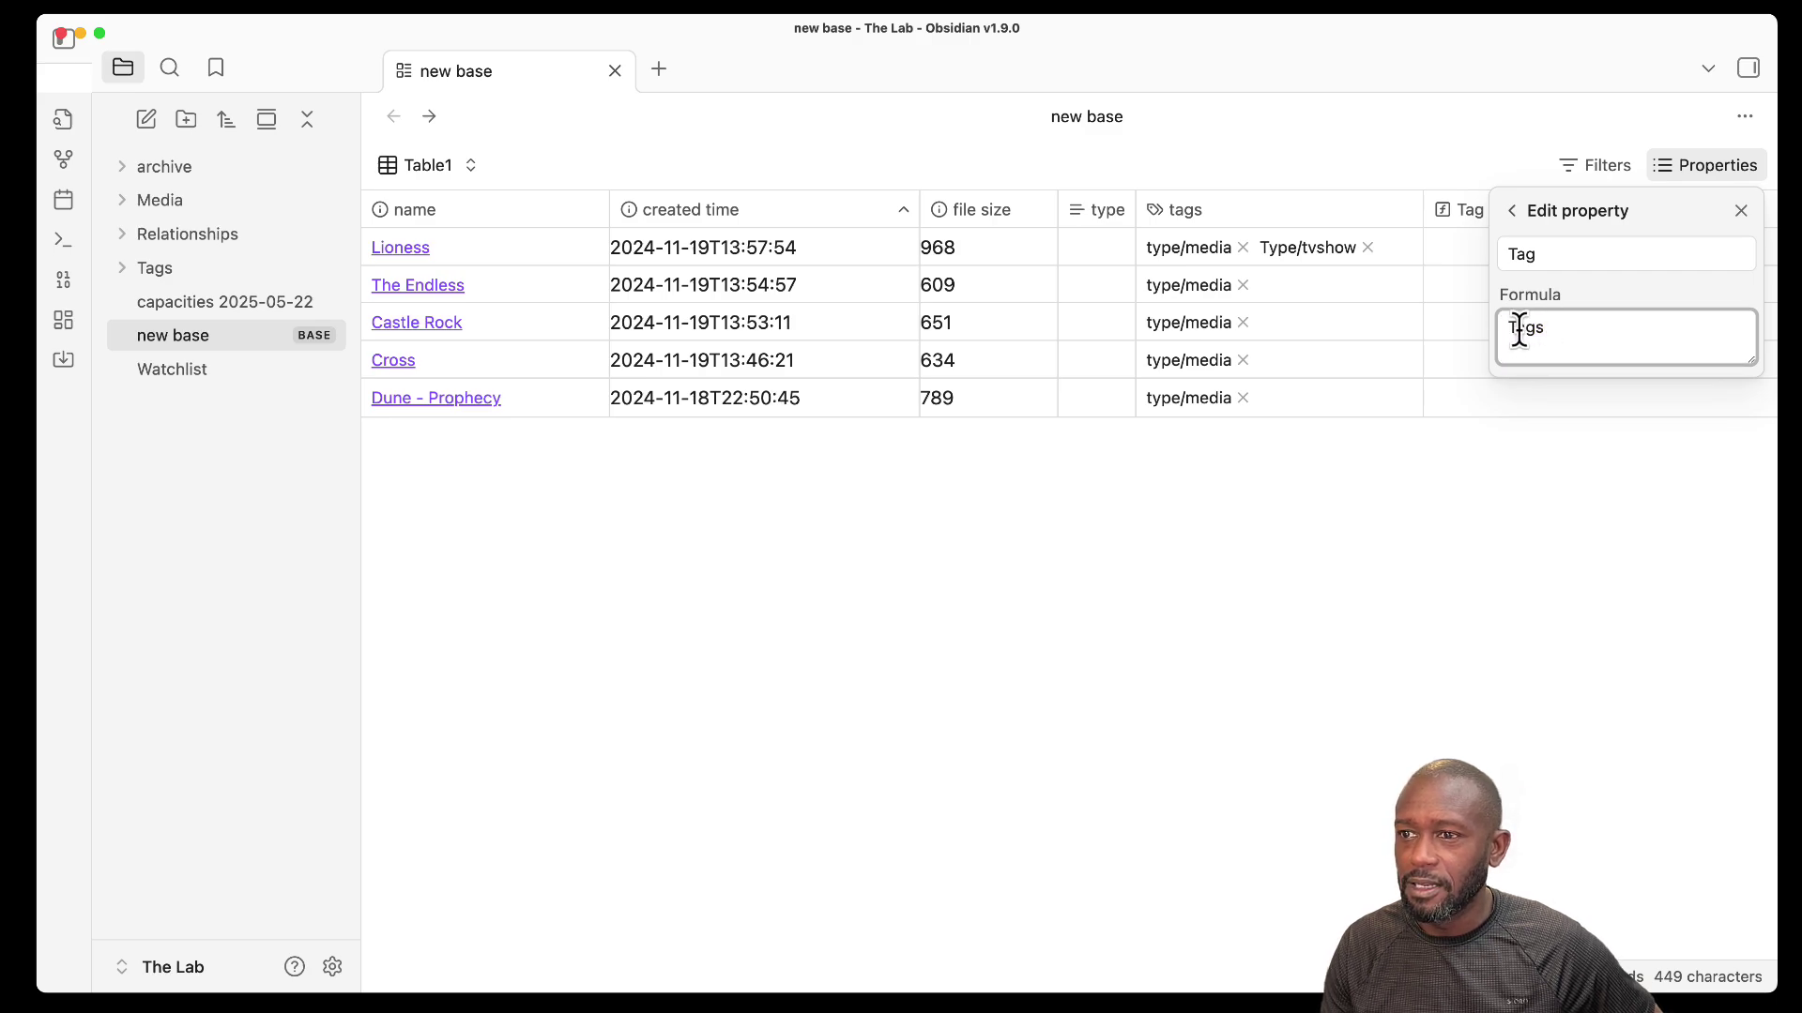
key(BackSpace)
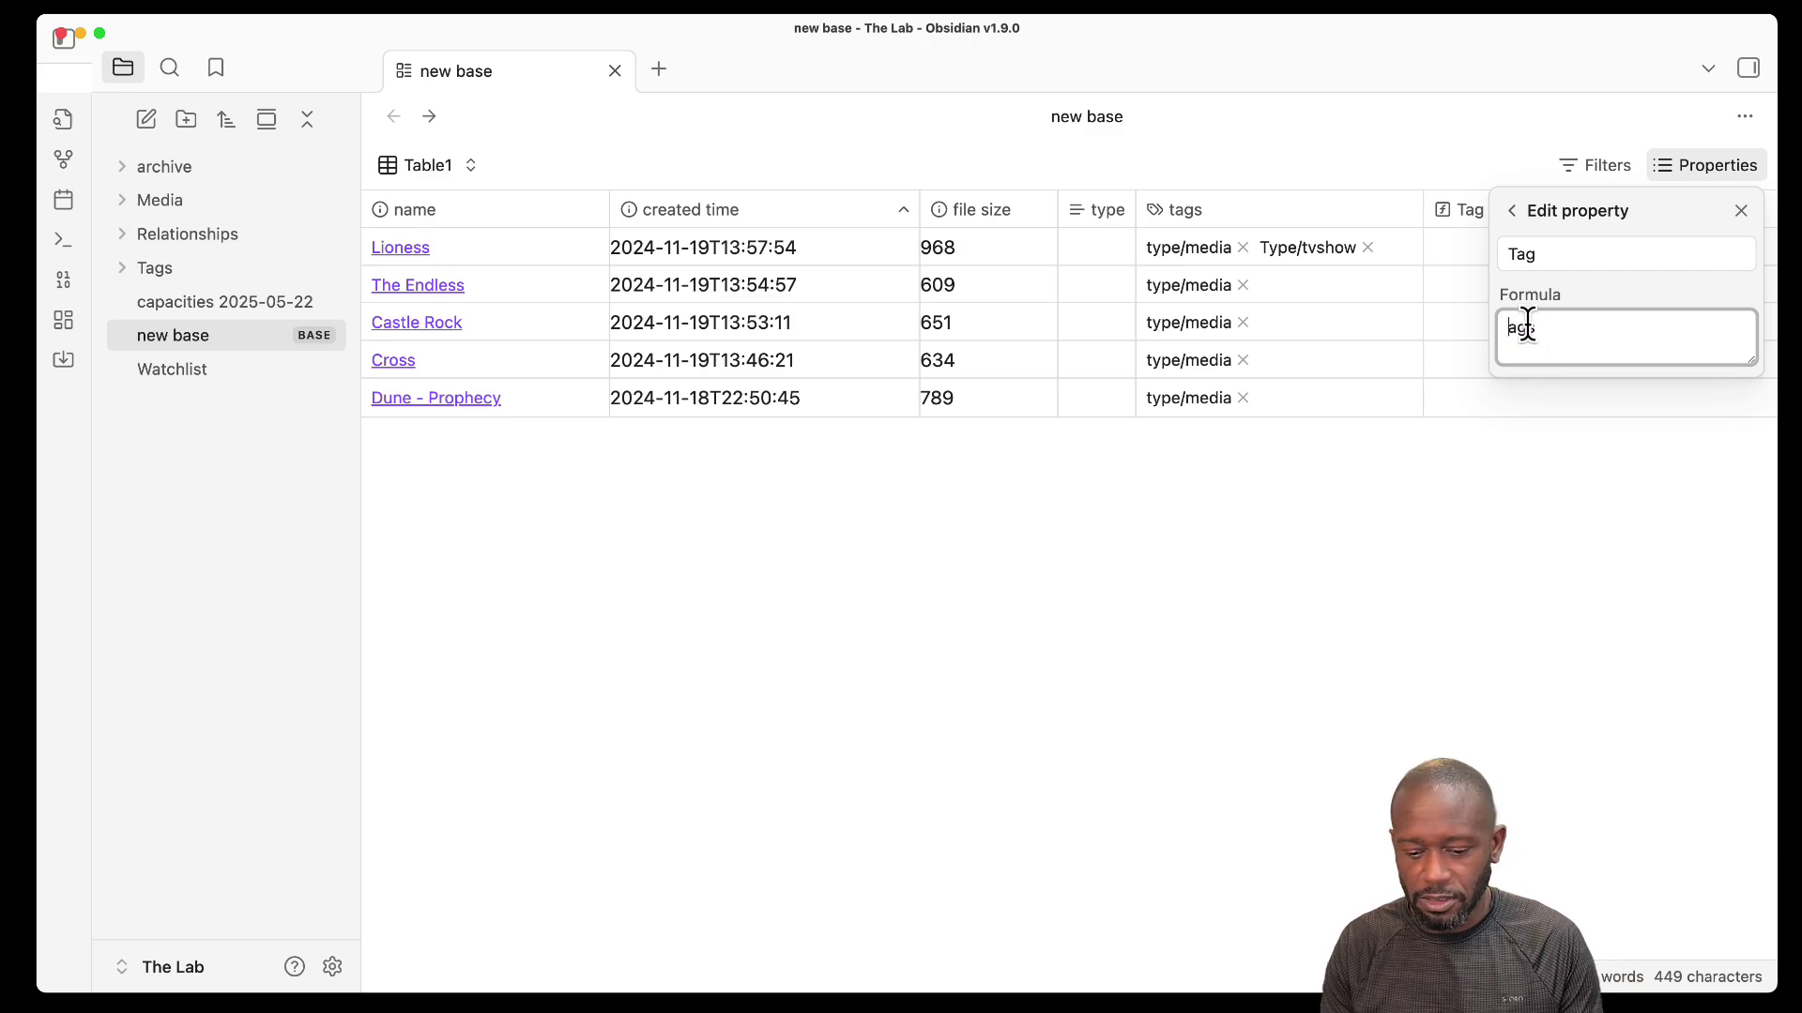
text(t)
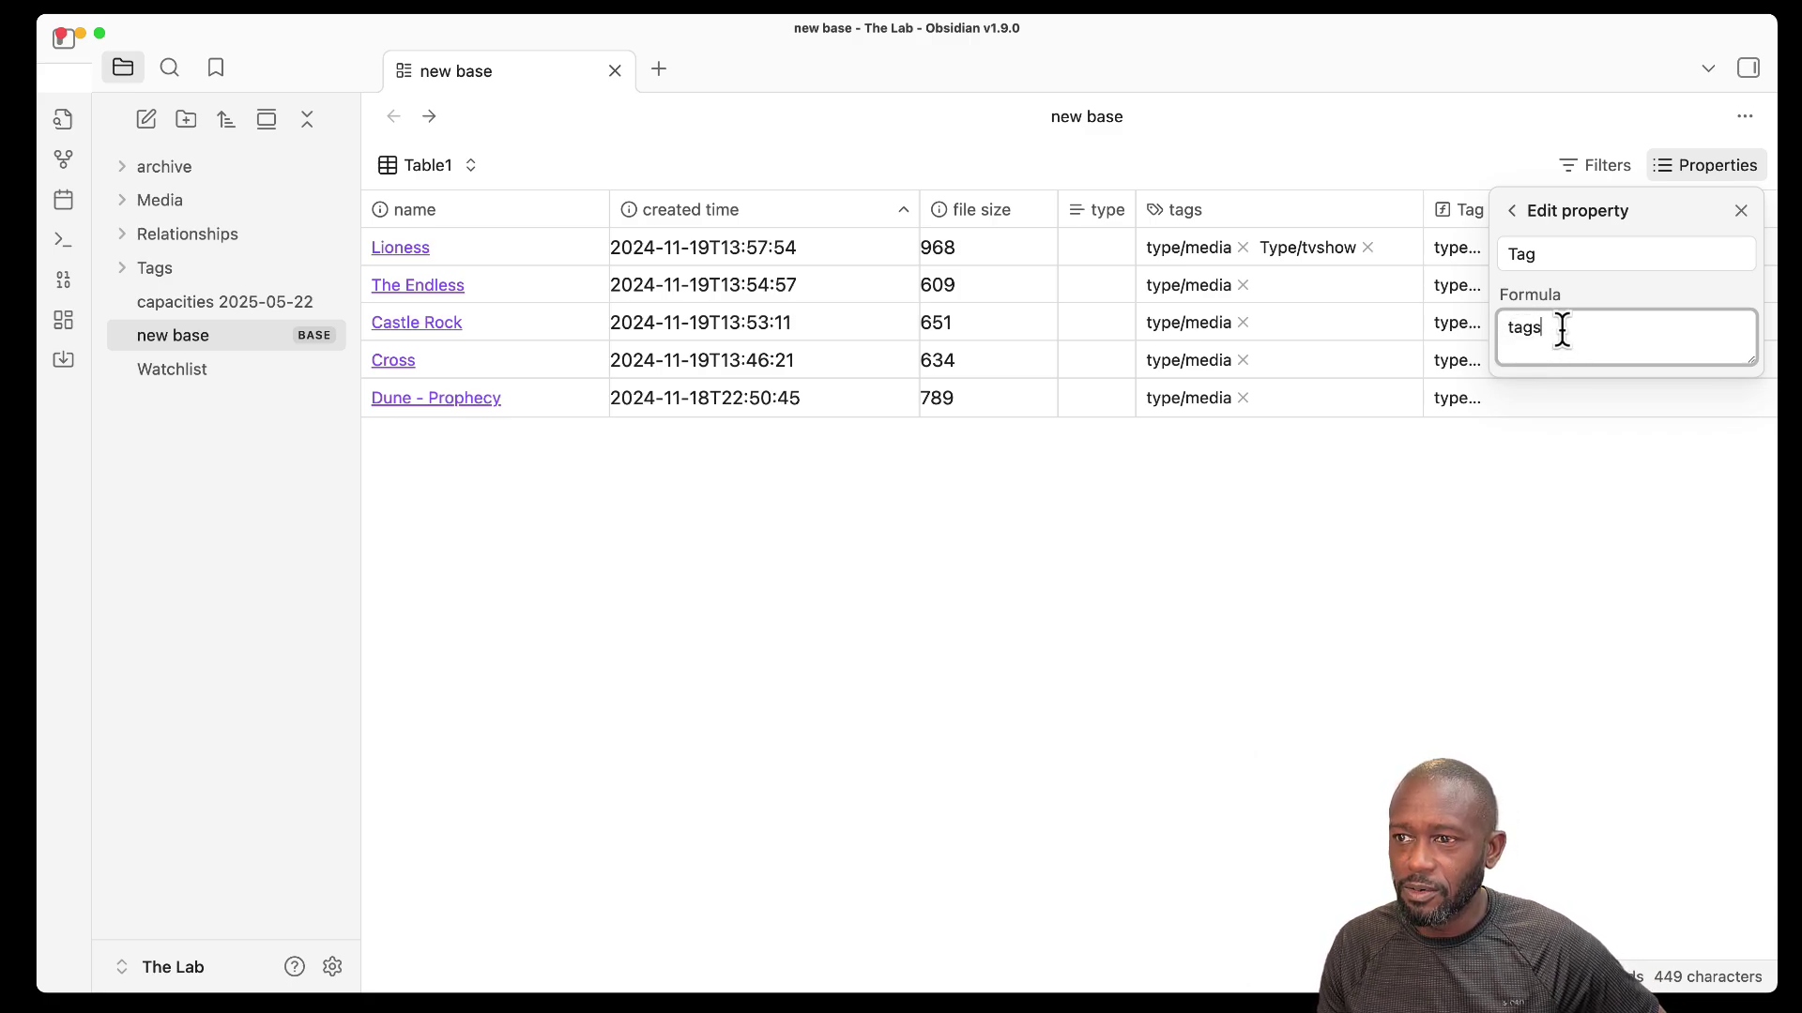
drag(1558, 331, 1502, 329)
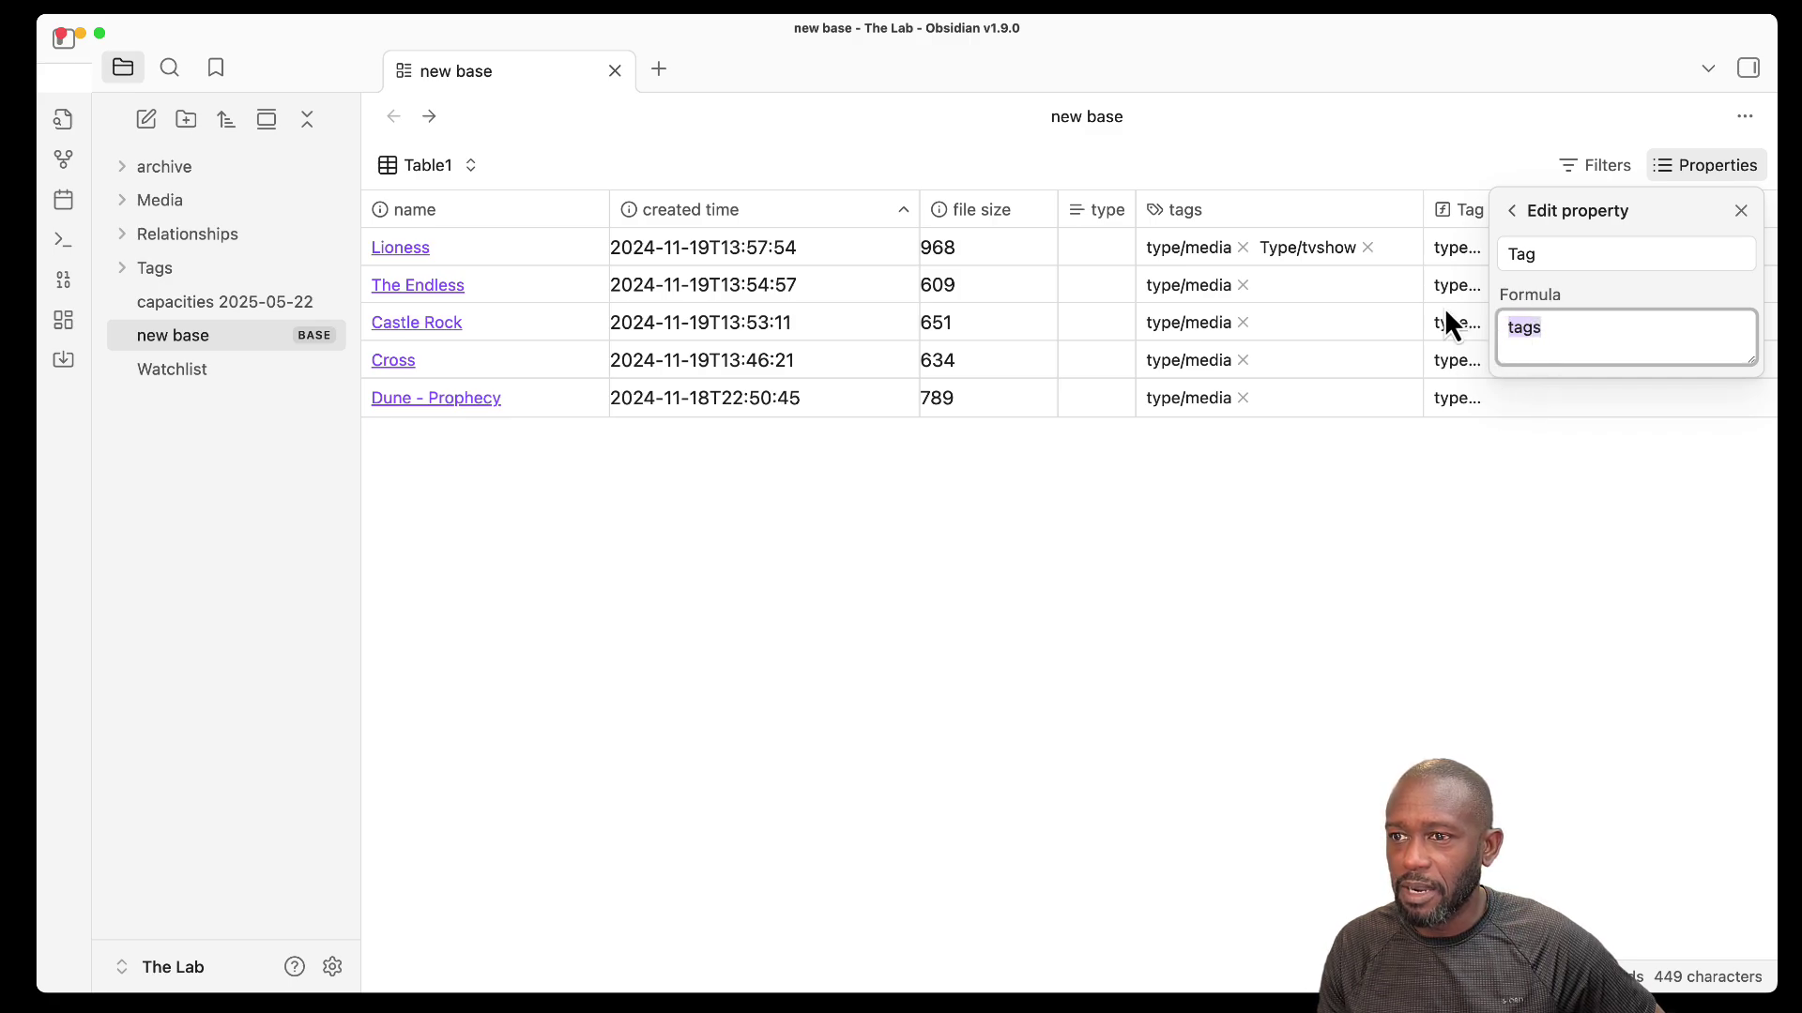
click(1545, 330)
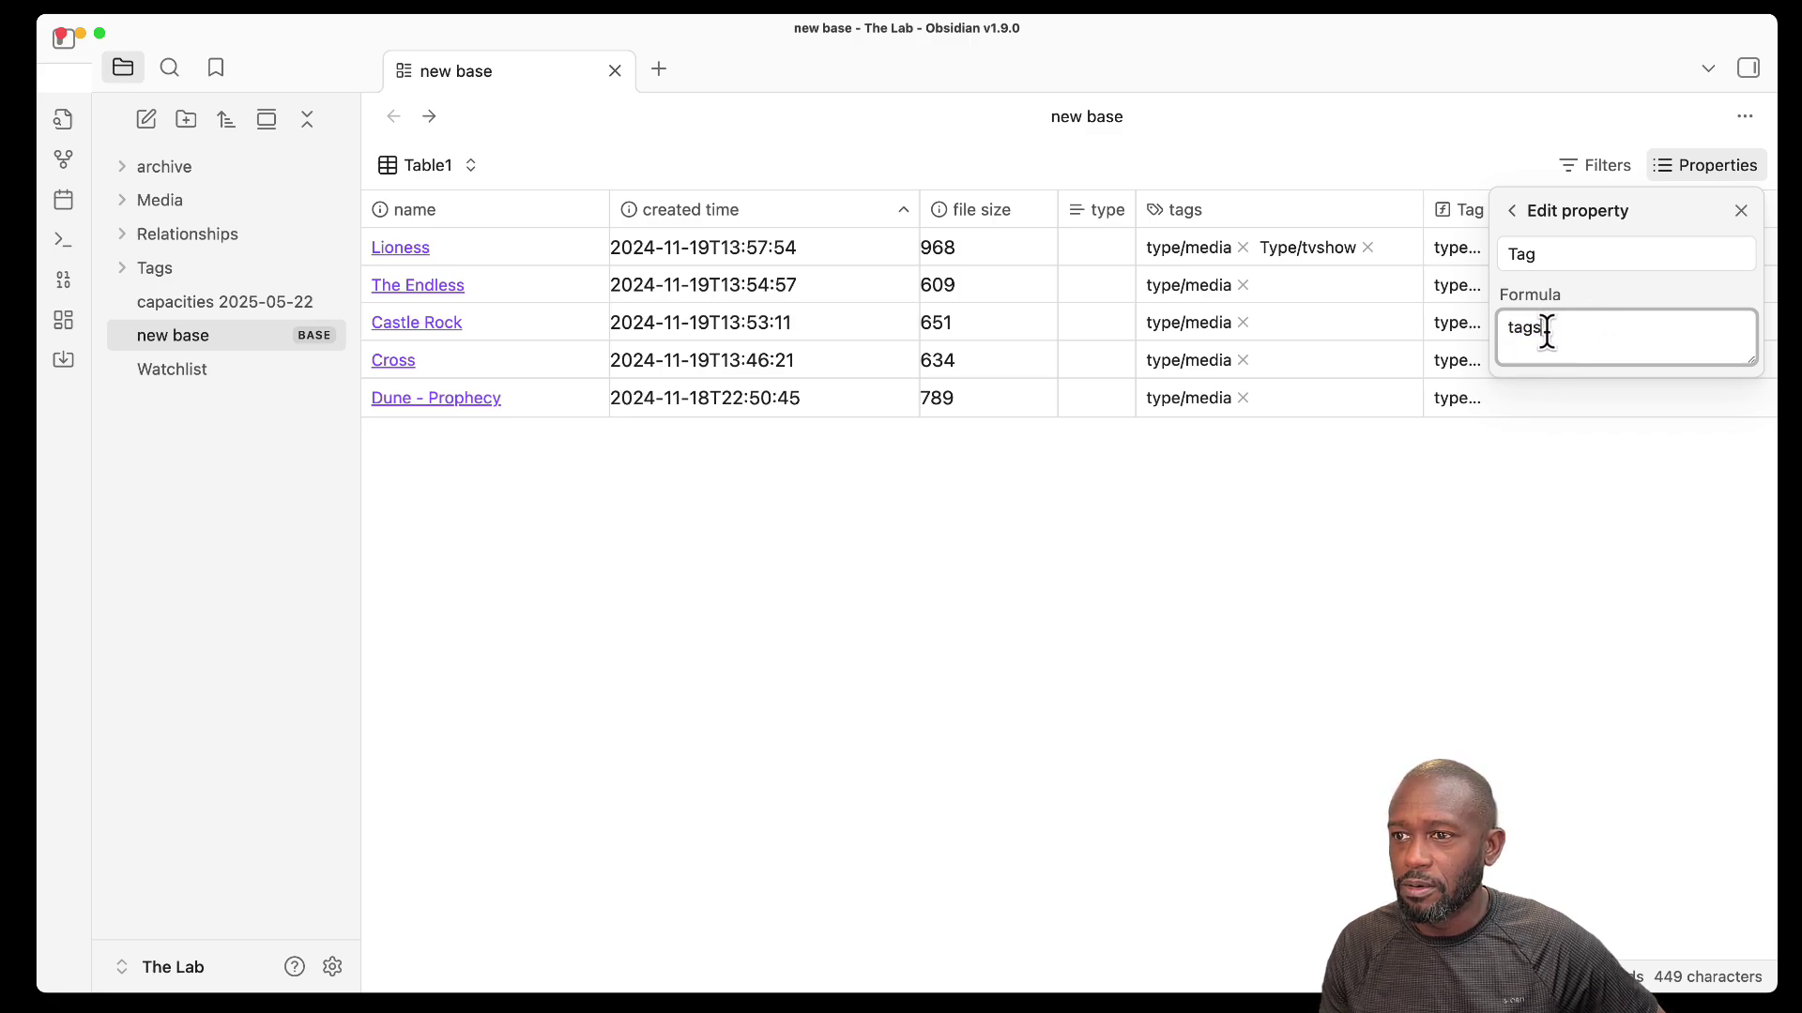
Close the property settings and widen the Tag and type columns in the table.
click(1513, 211)
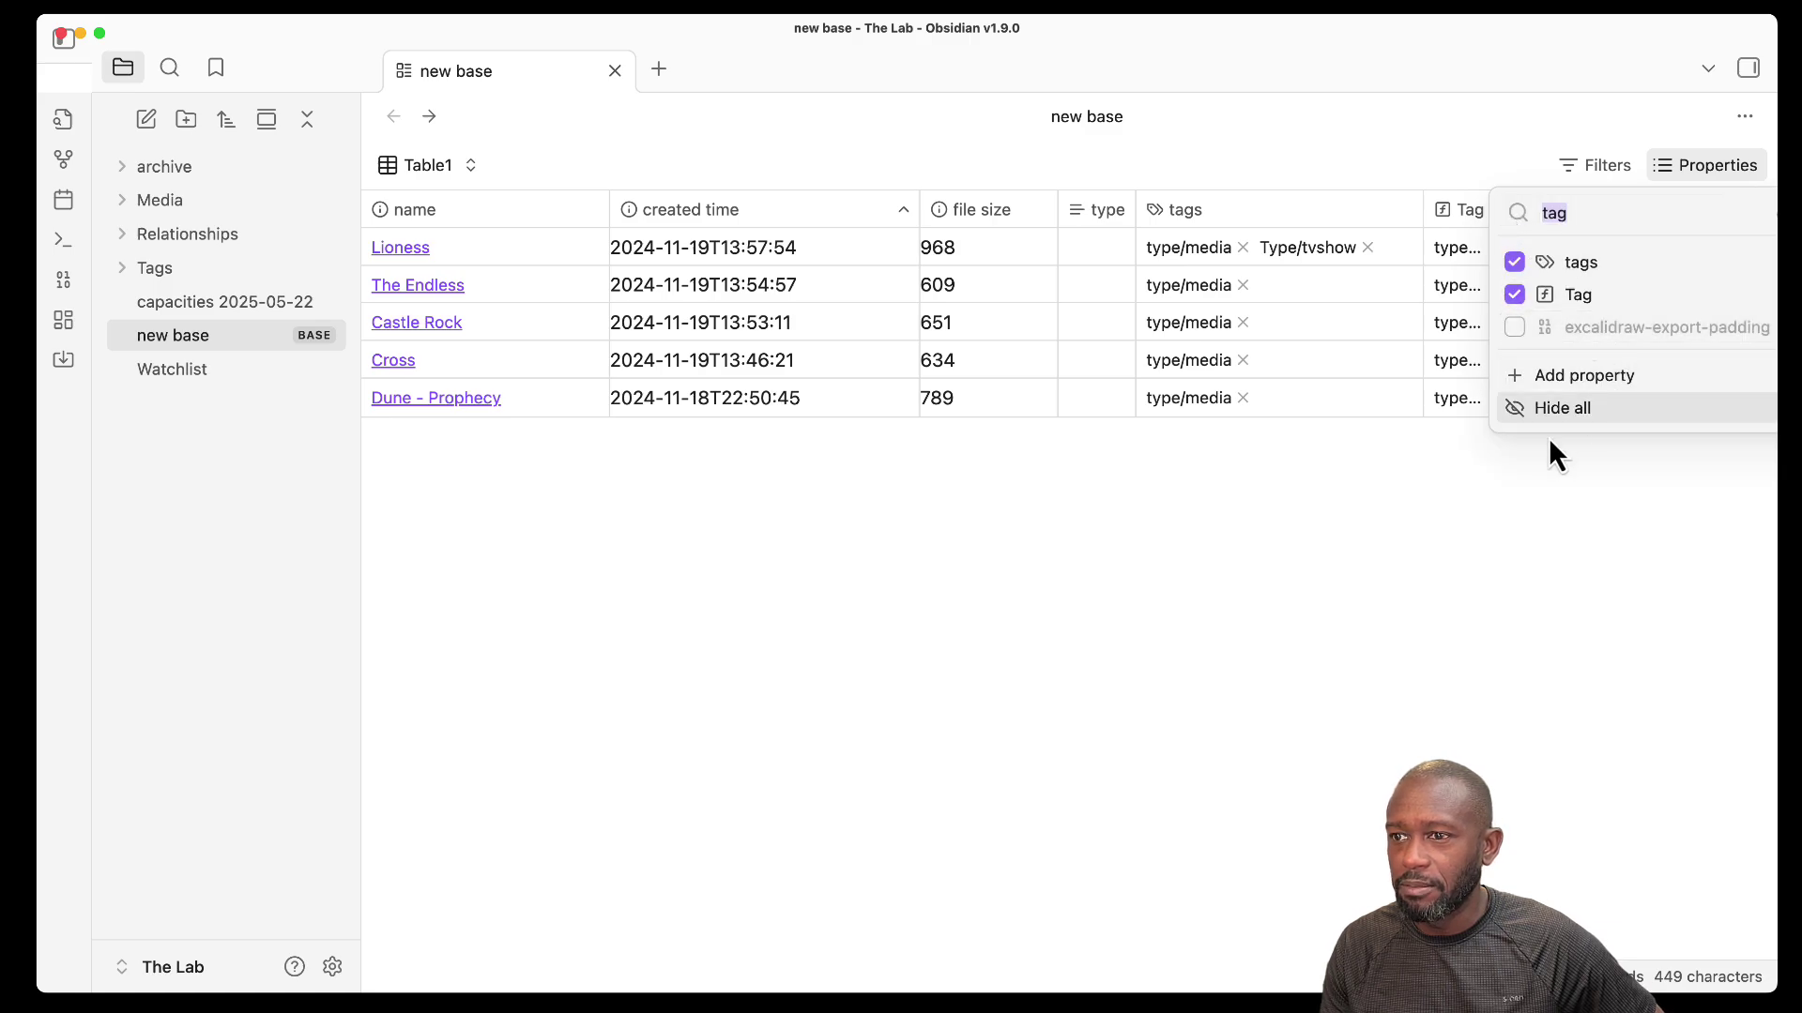
click(1549, 522)
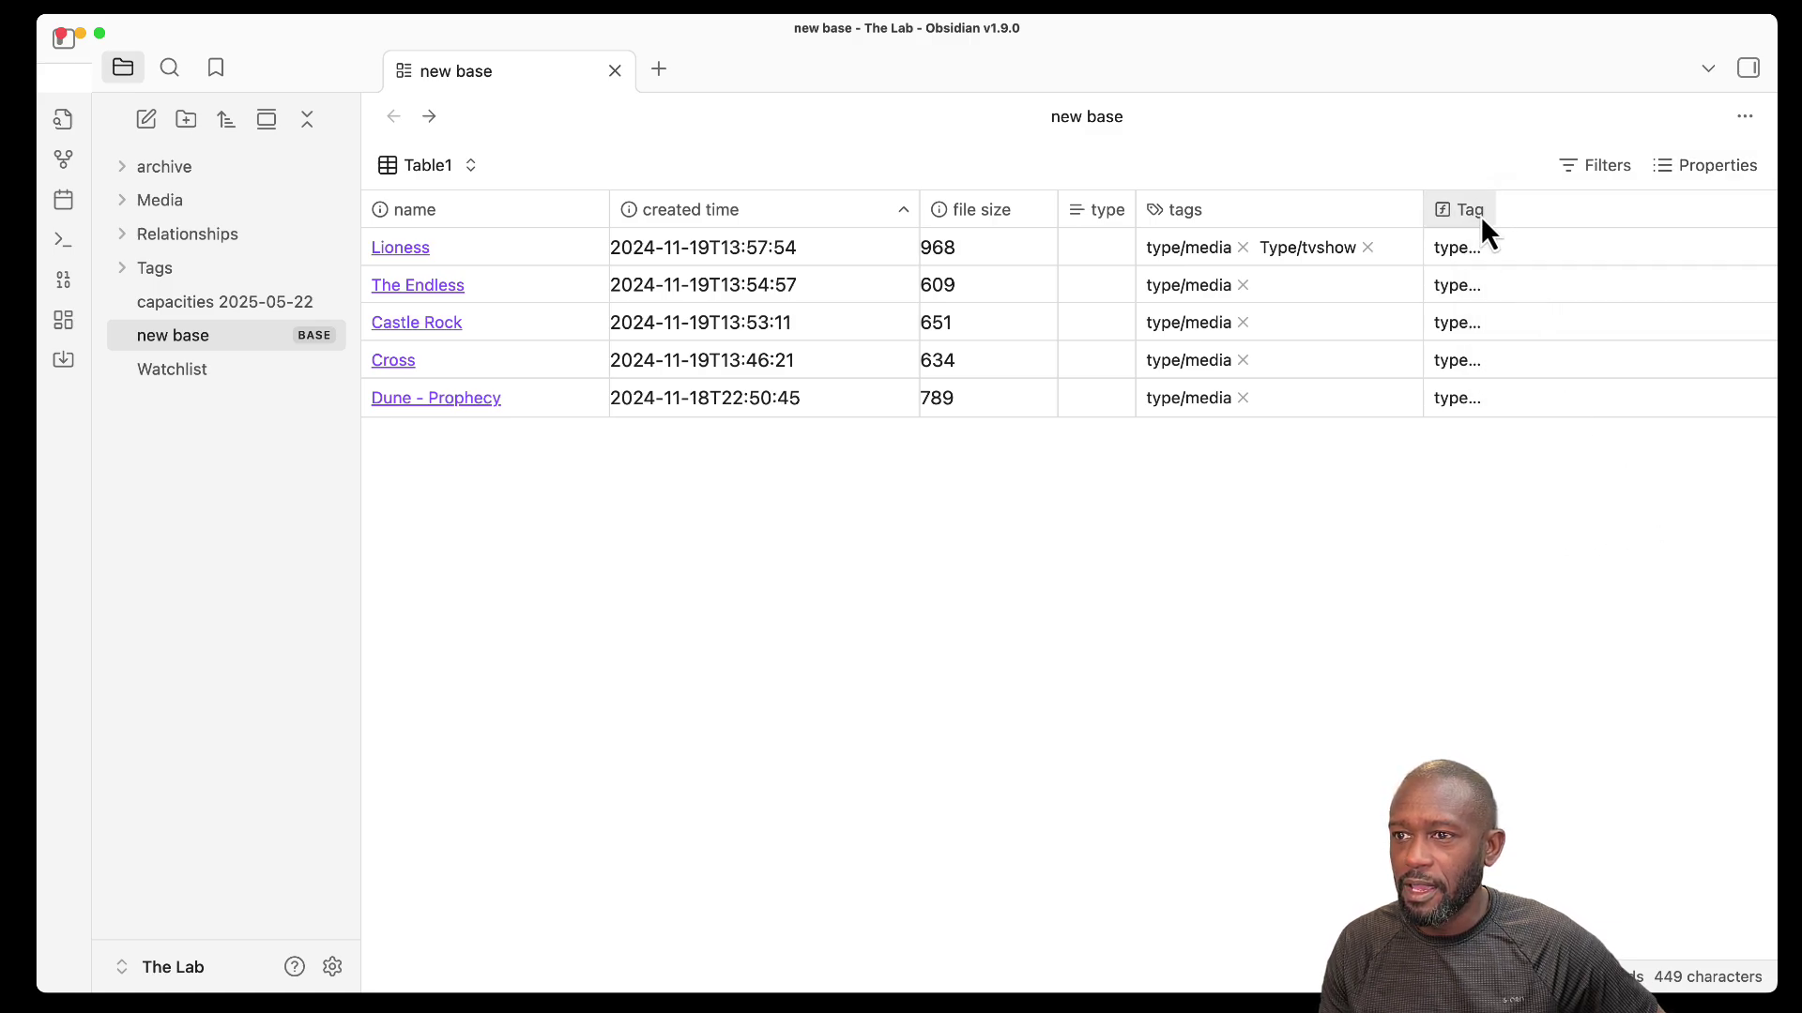
drag(1492, 209, 1633, 220)
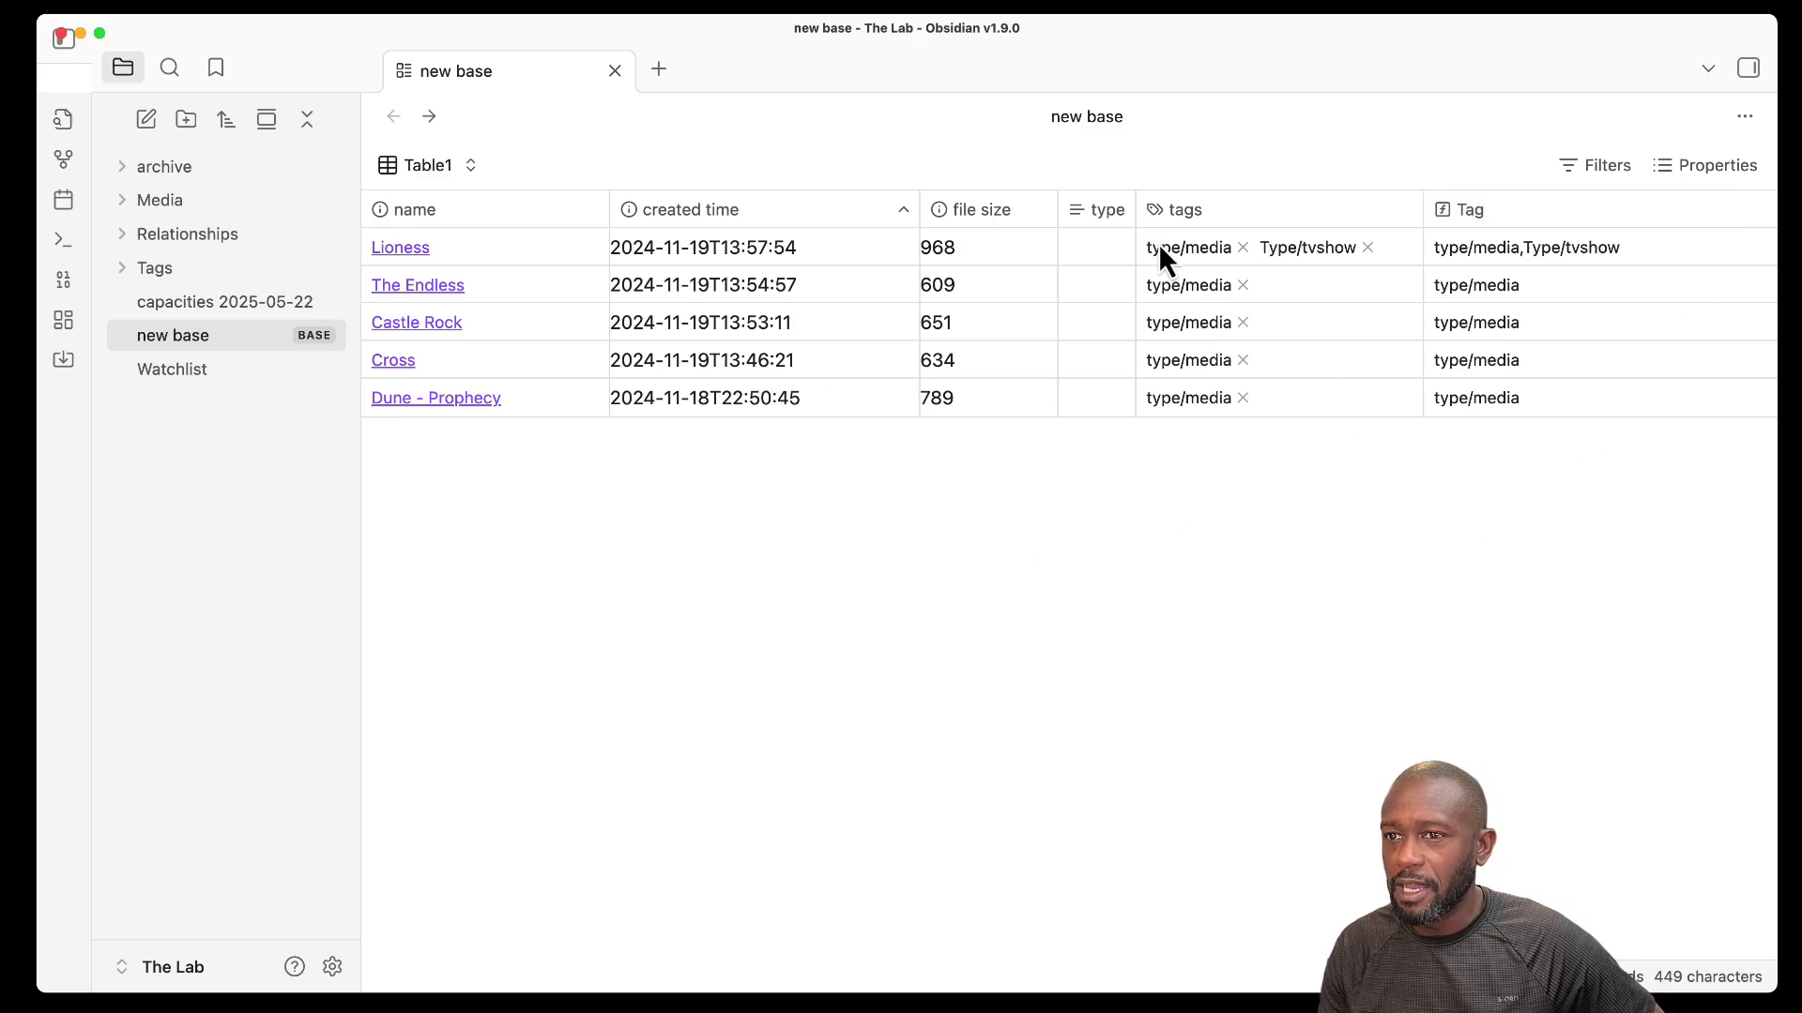
drag(1135, 208, 1164, 211)
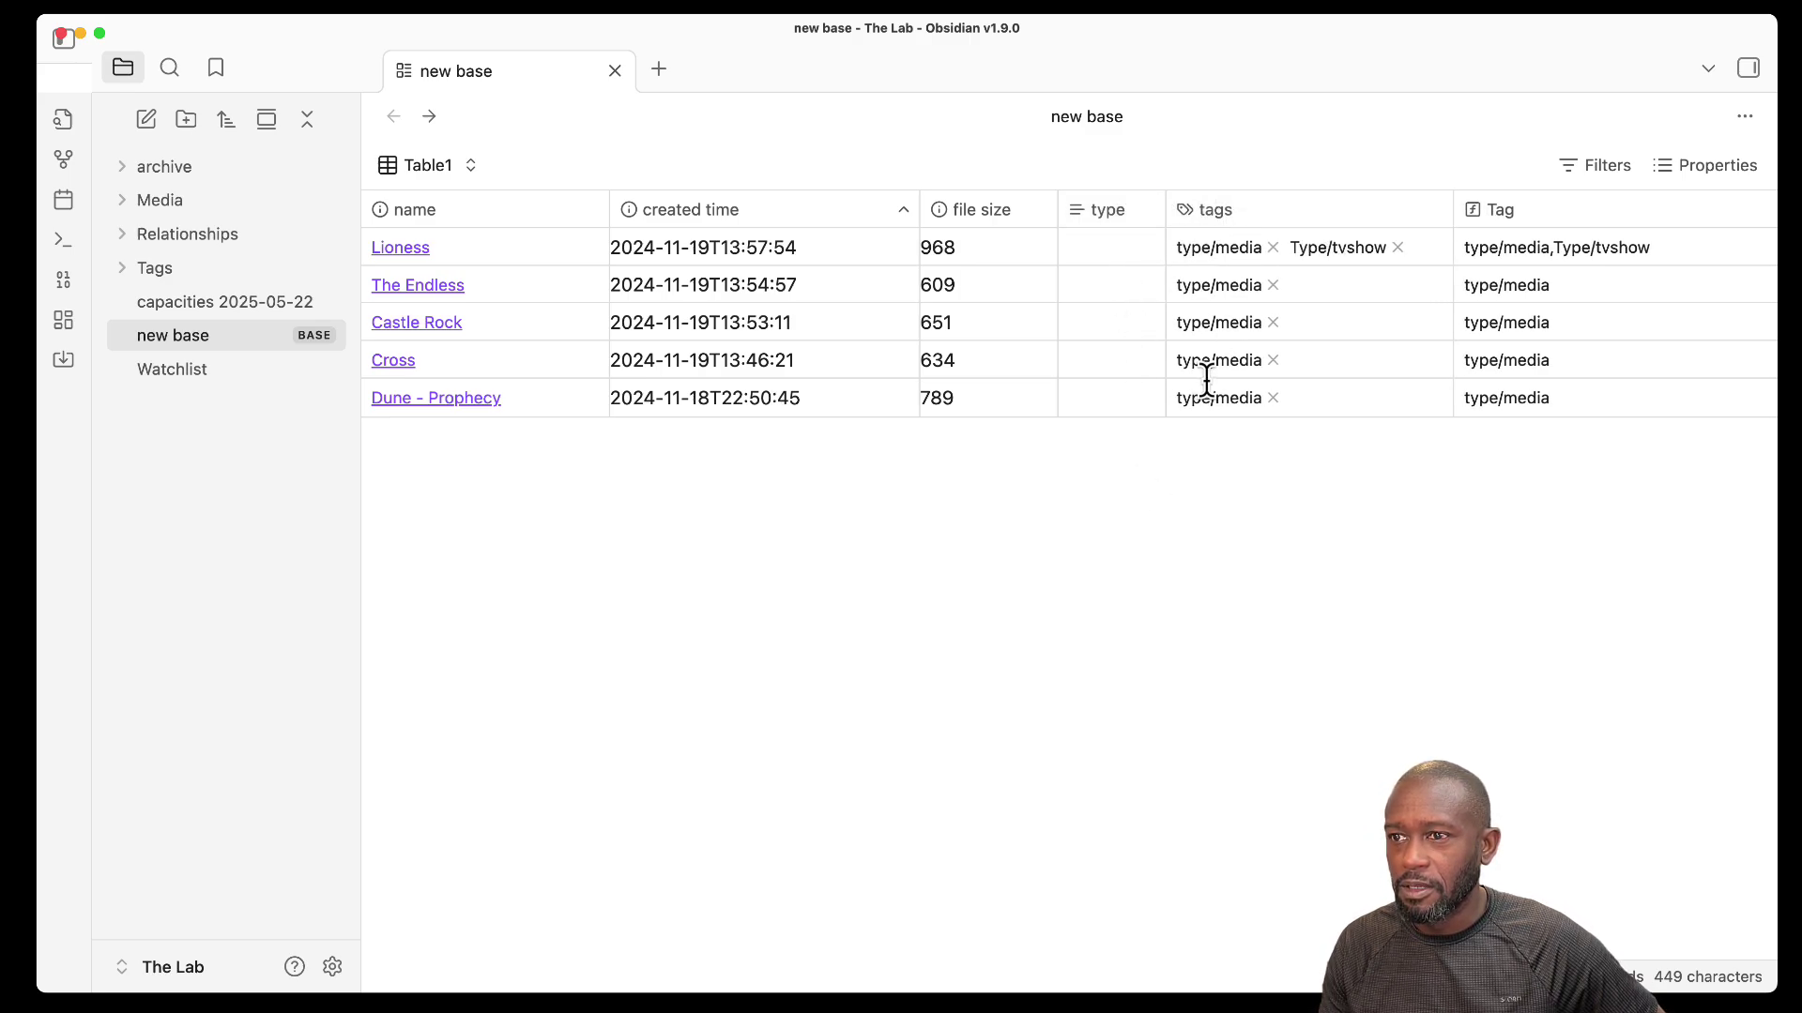
Set the type to project for Lioness, task for The Endless and DailyNote for Castle Rock.
click(1103, 257)
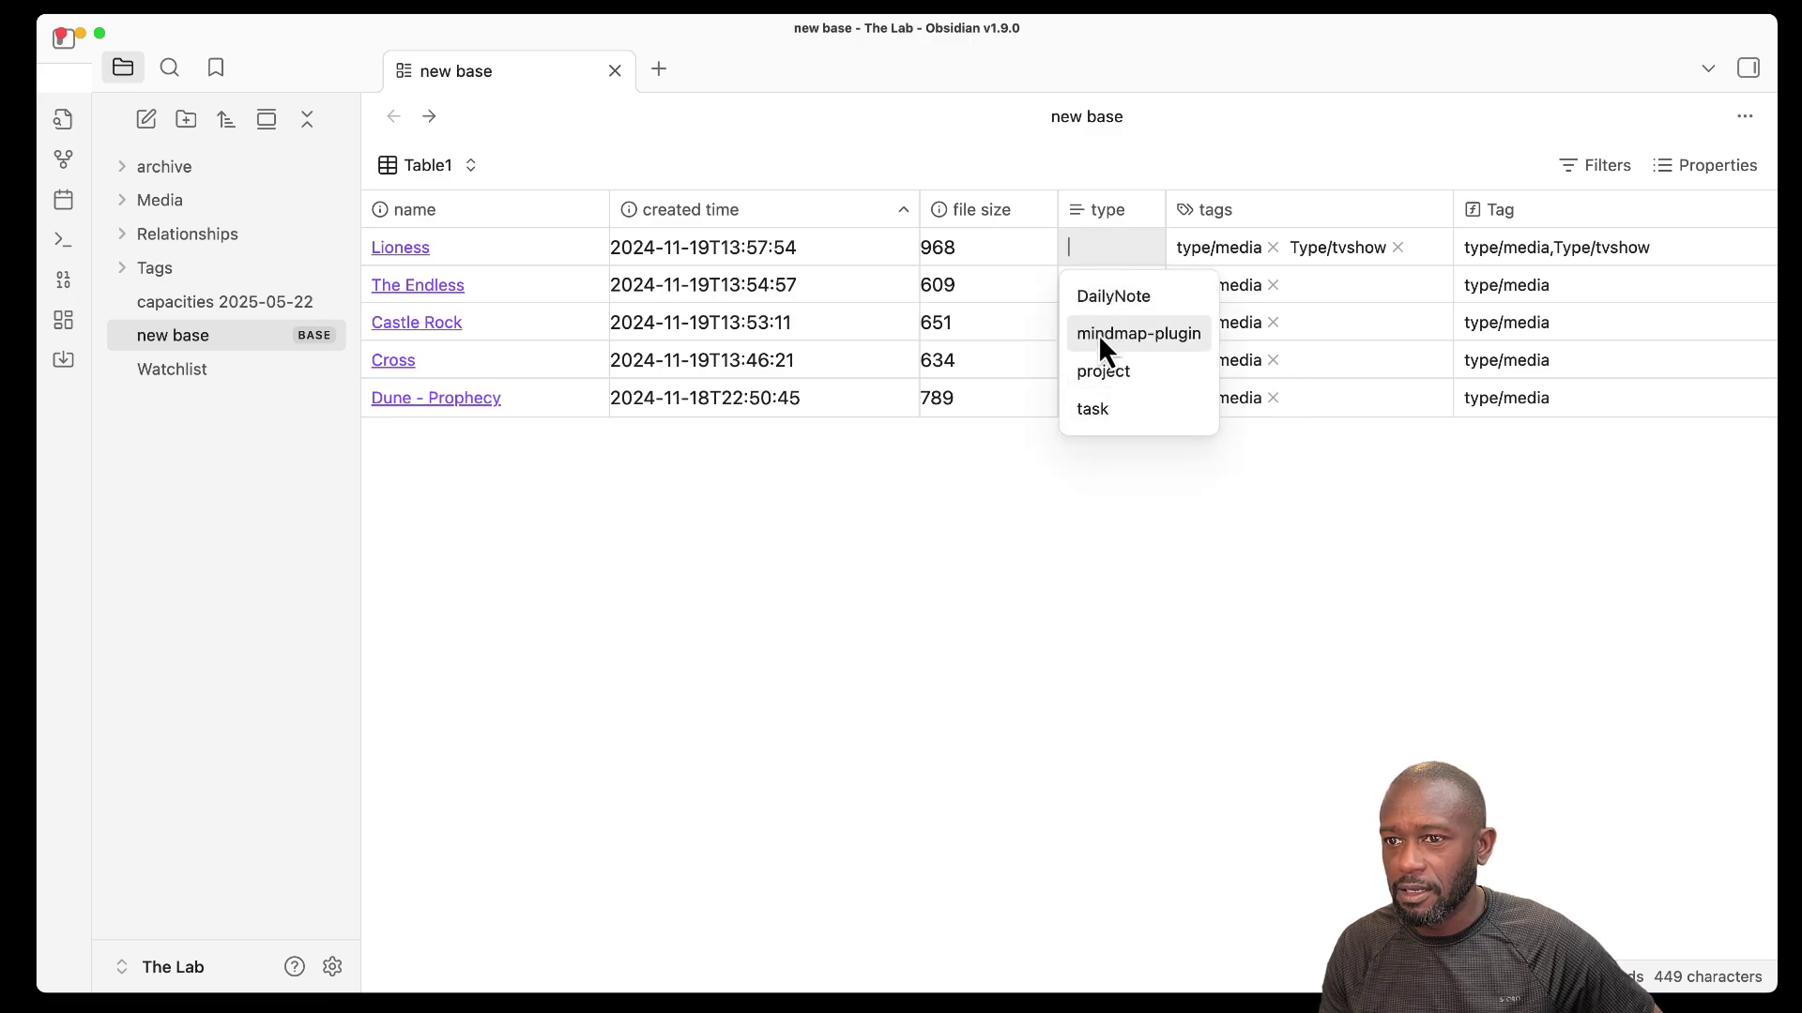
click(1103, 370)
click(1093, 291)
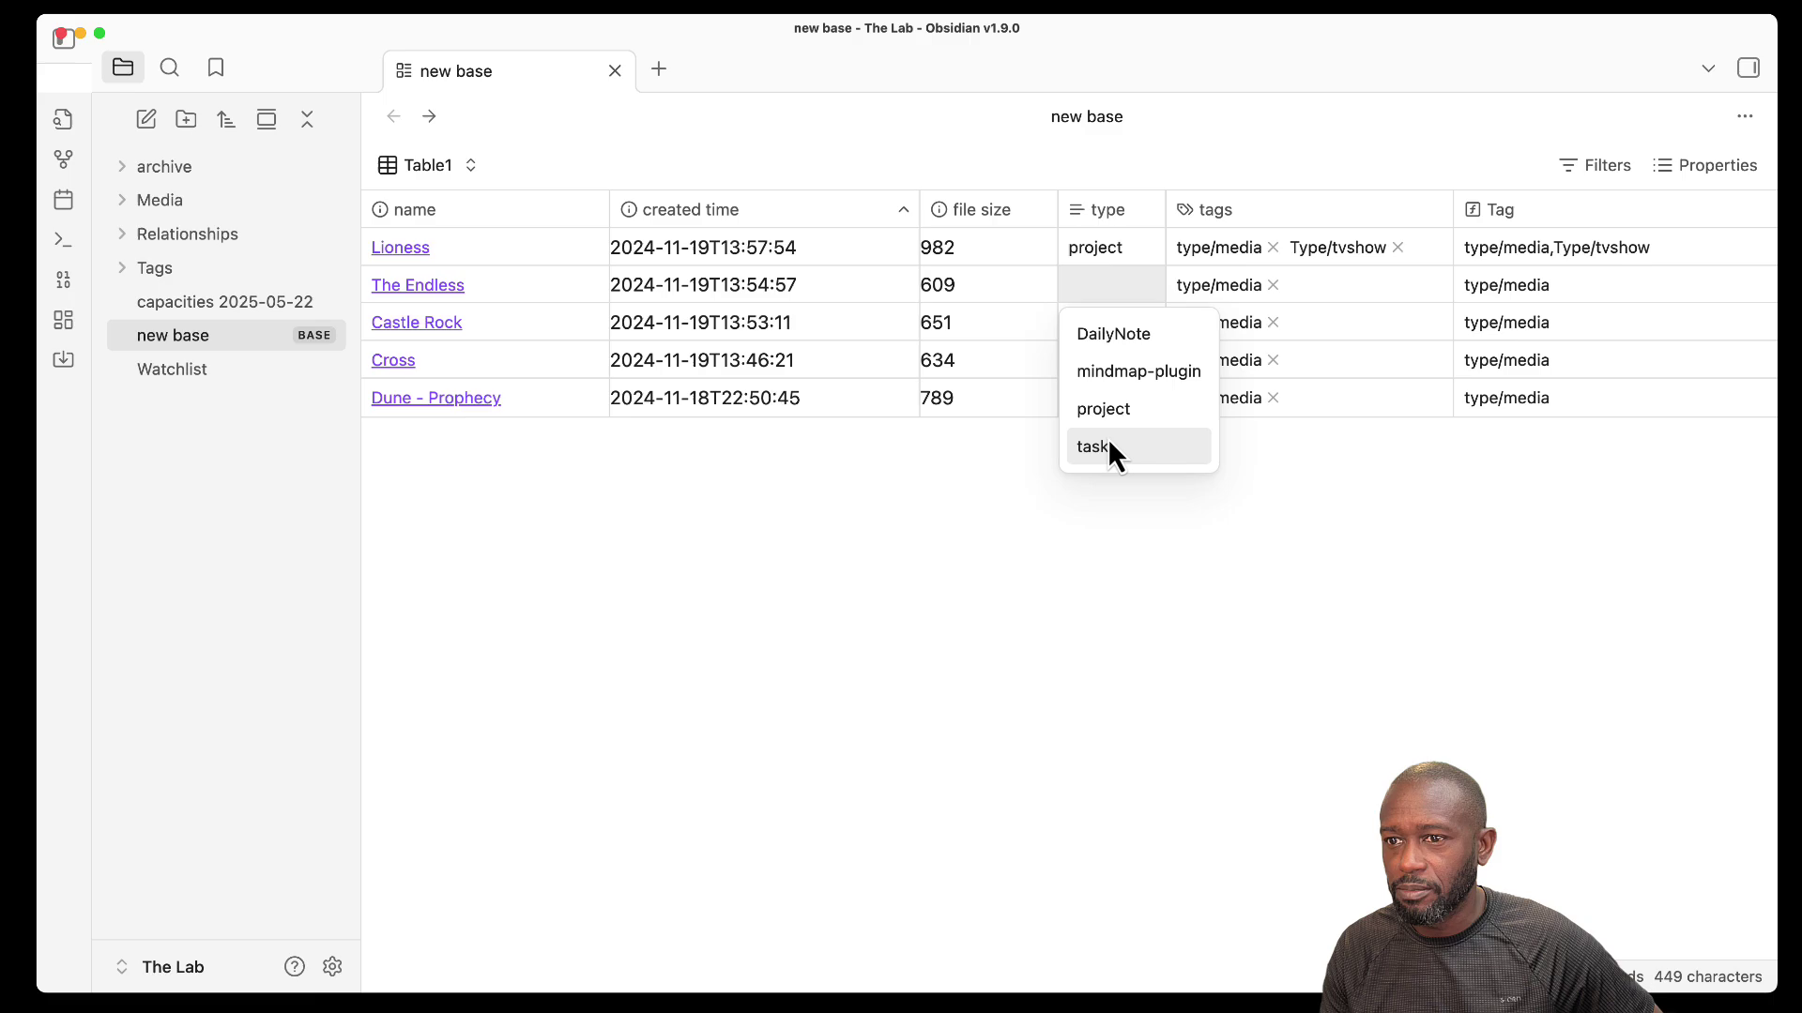
click(1106, 443)
click(1095, 323)
click(1109, 372)
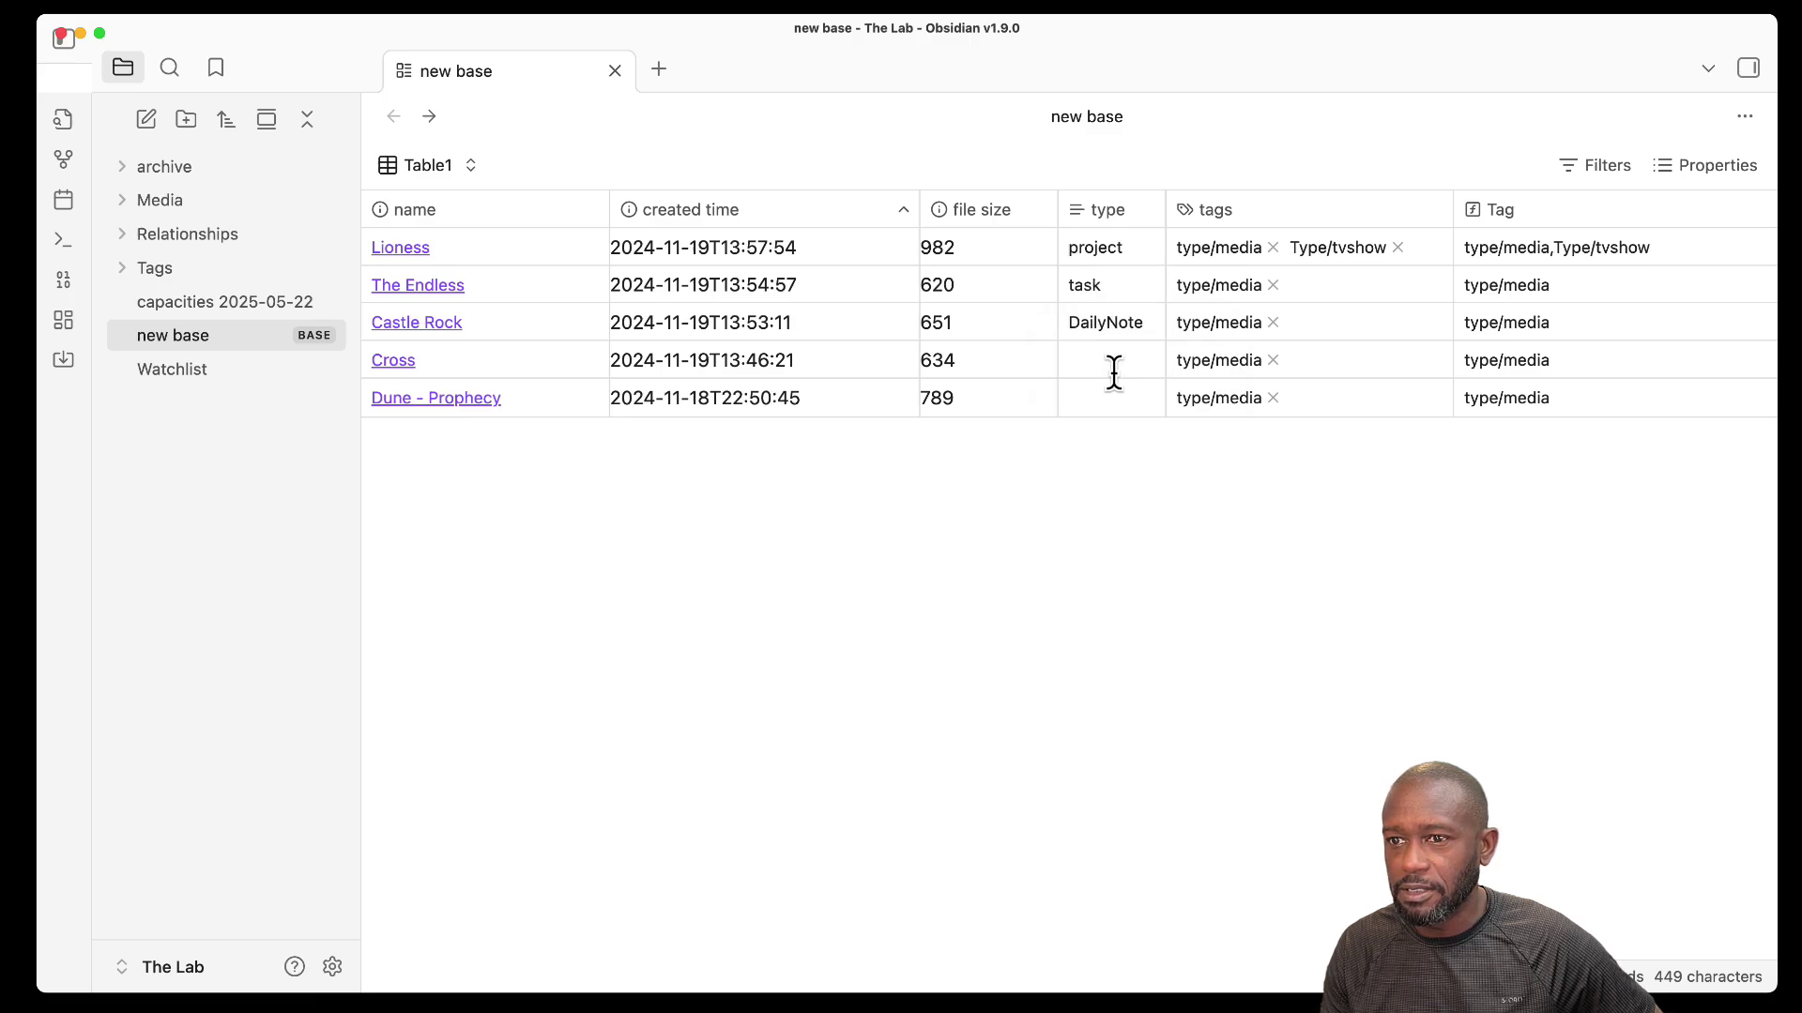
click(1099, 366)
click(1034, 469)
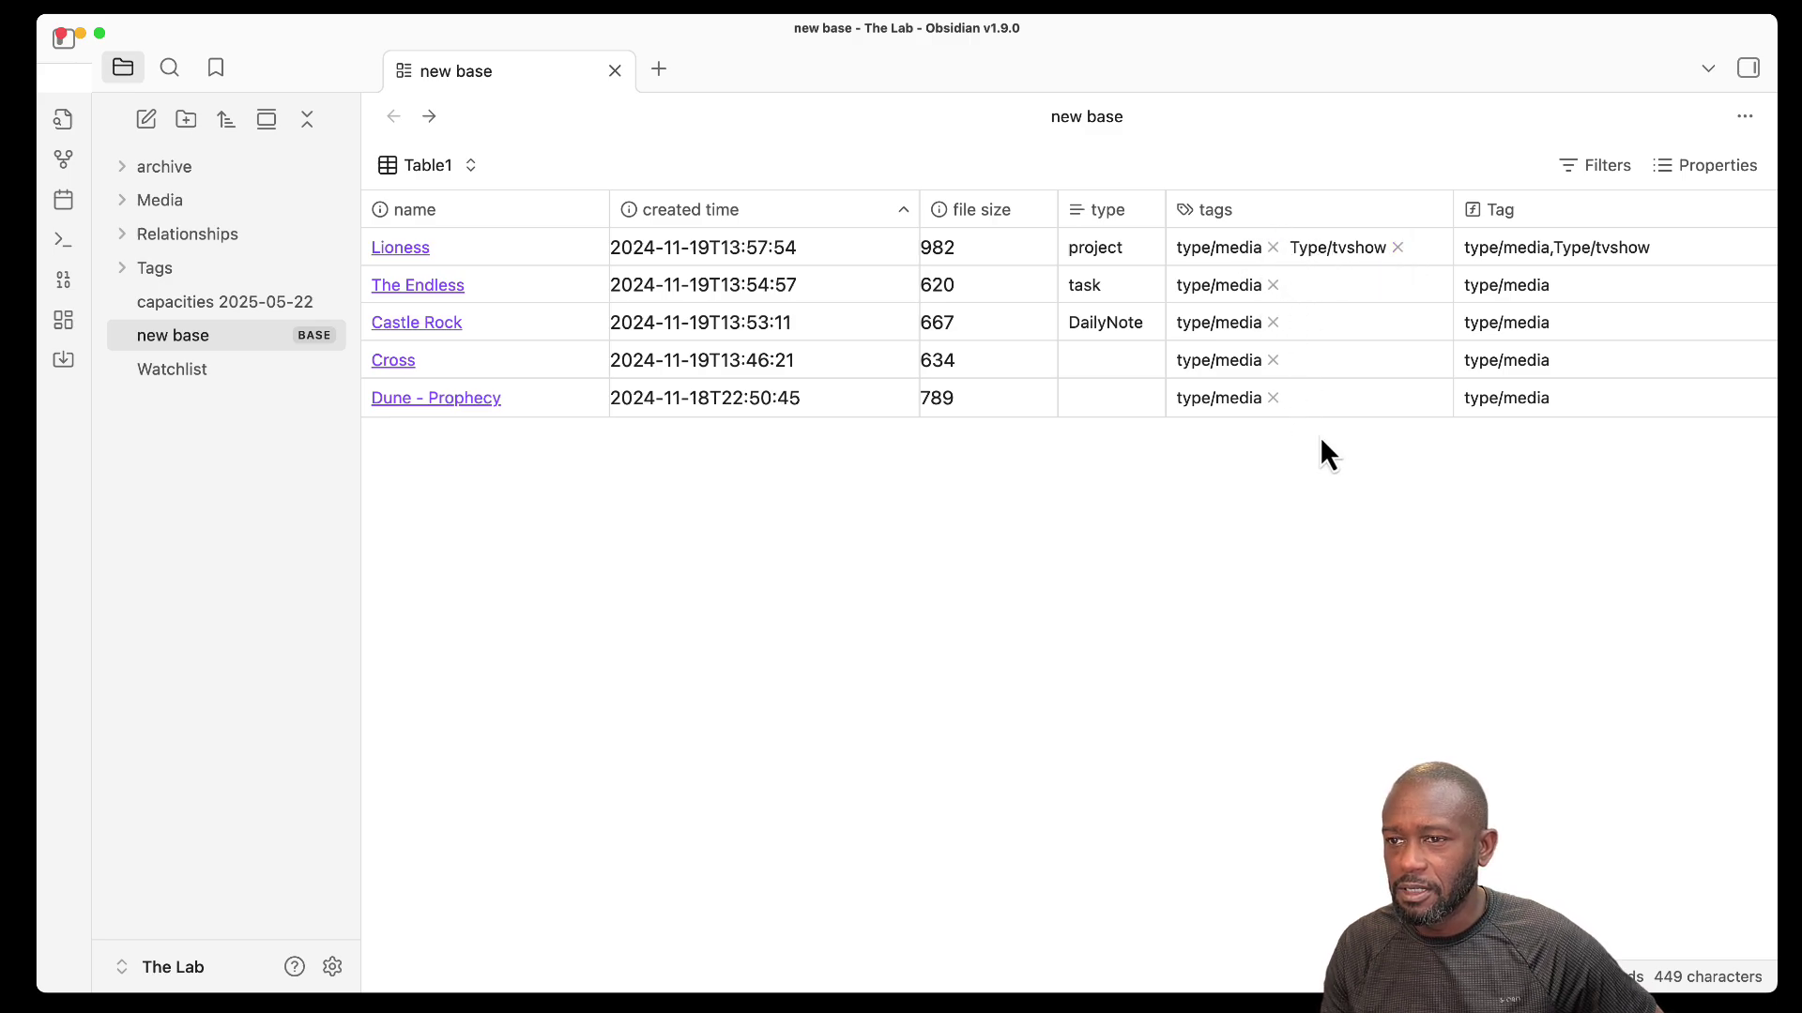
Remove the Type/tvshow tag from Lioness and add the same tag back.
click(1397, 248)
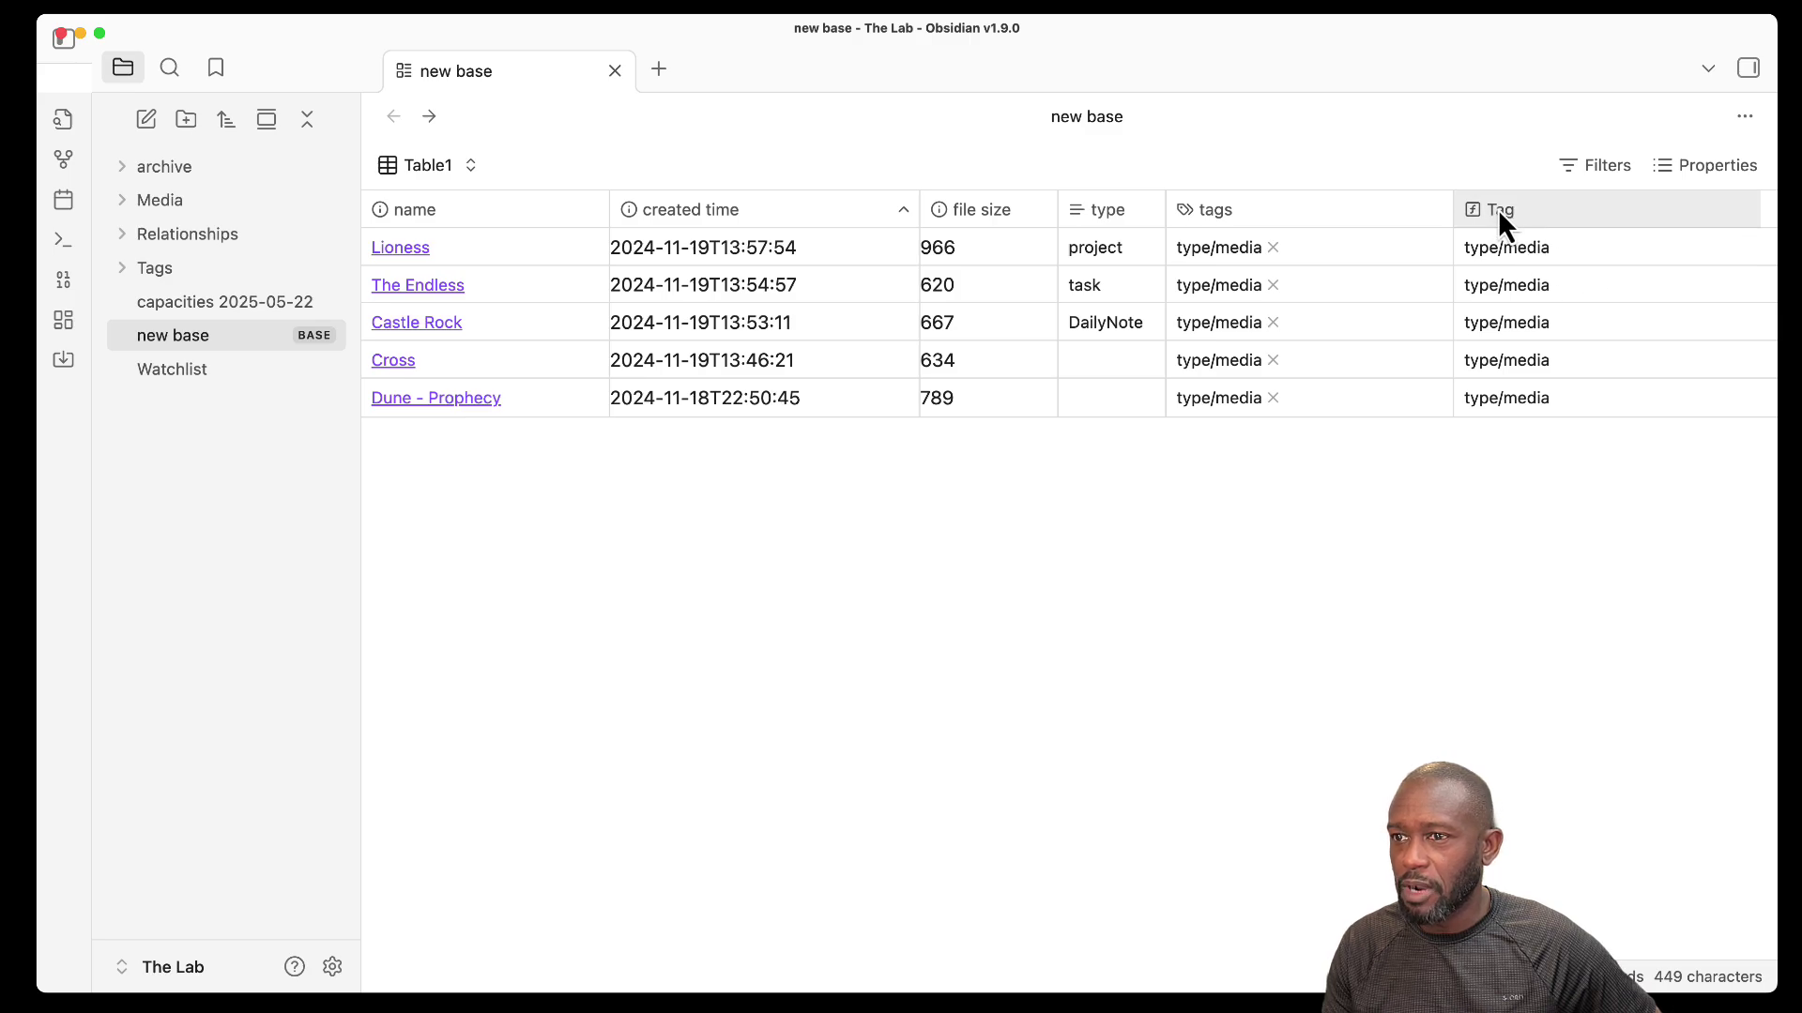
click(1314, 250)
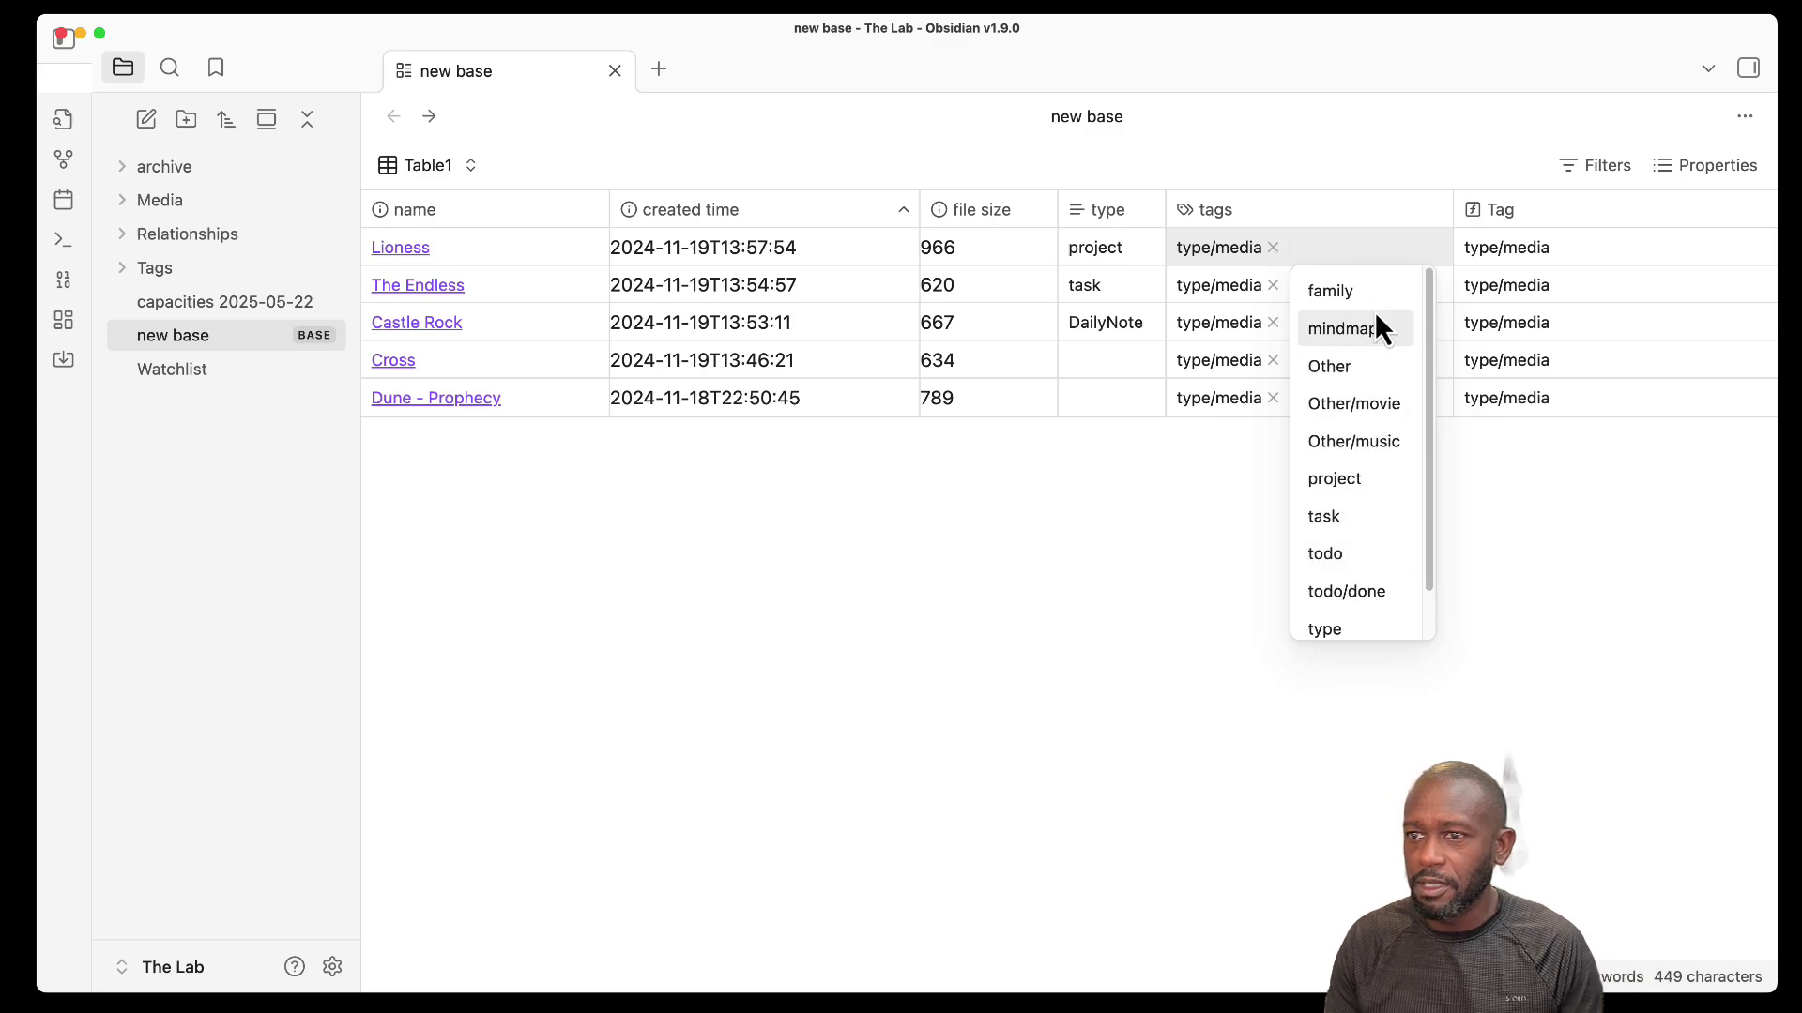
text(tv)
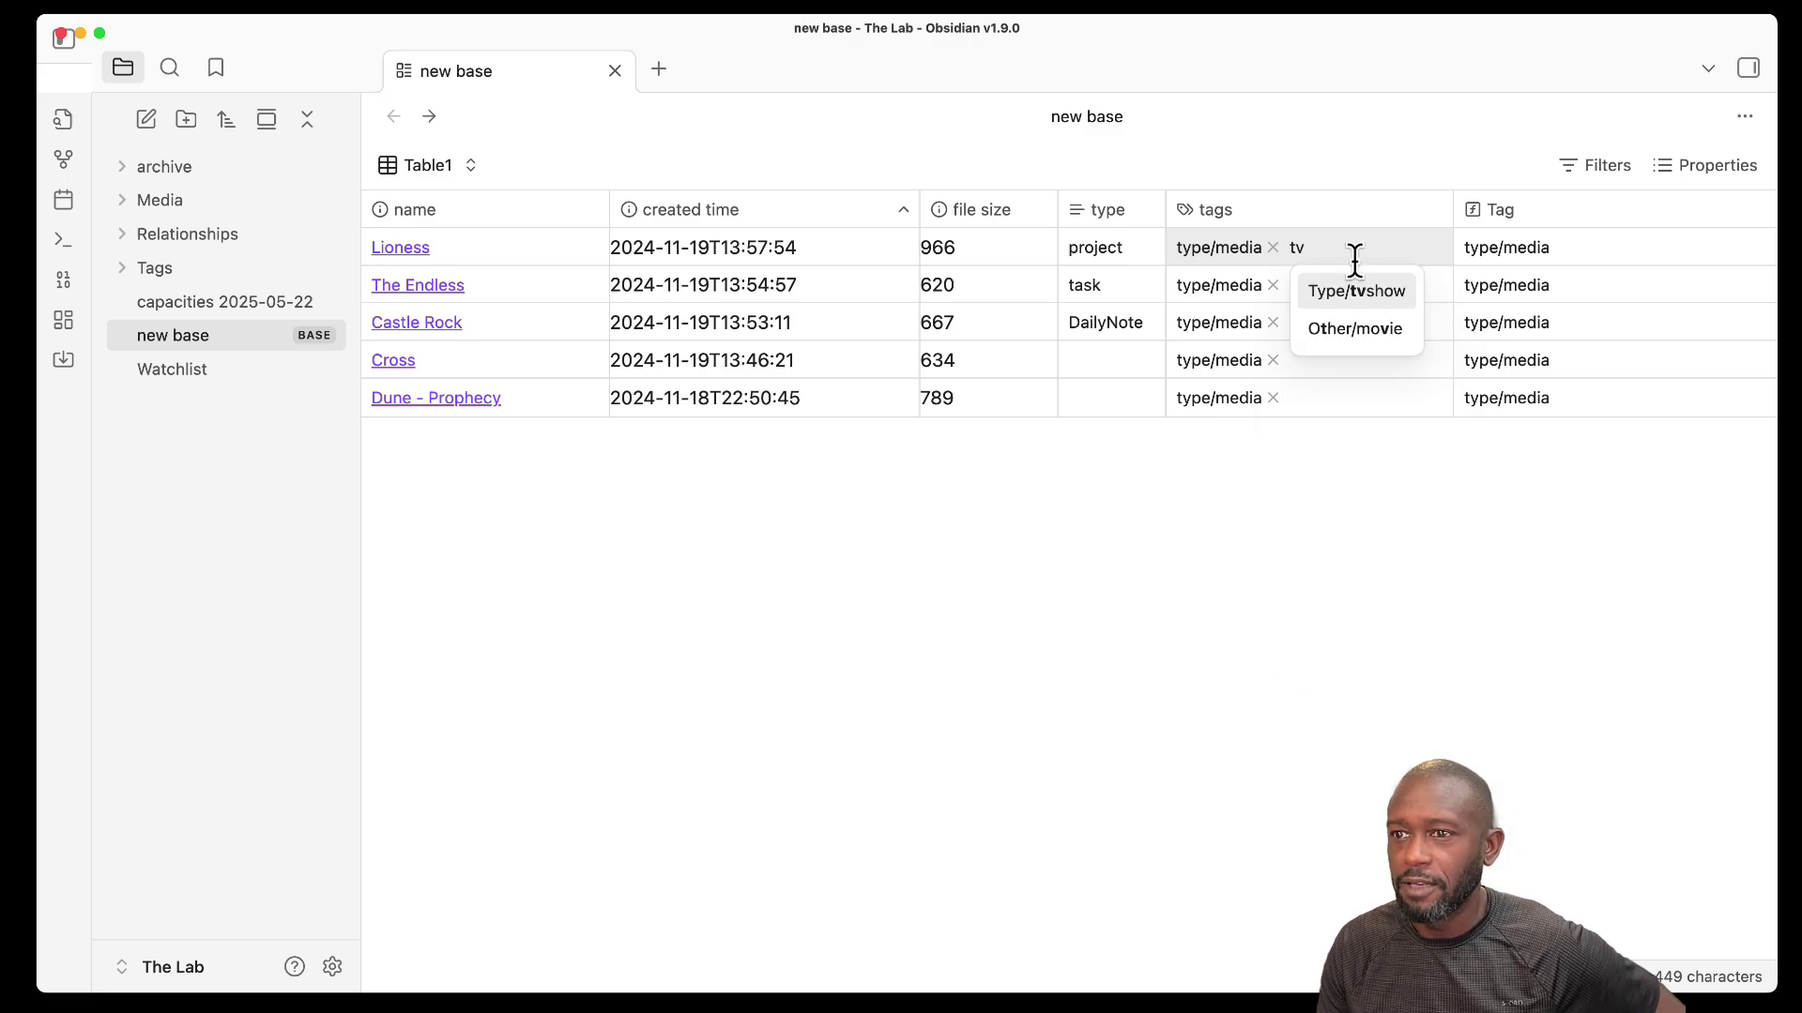
click(1357, 286)
click(1388, 438)
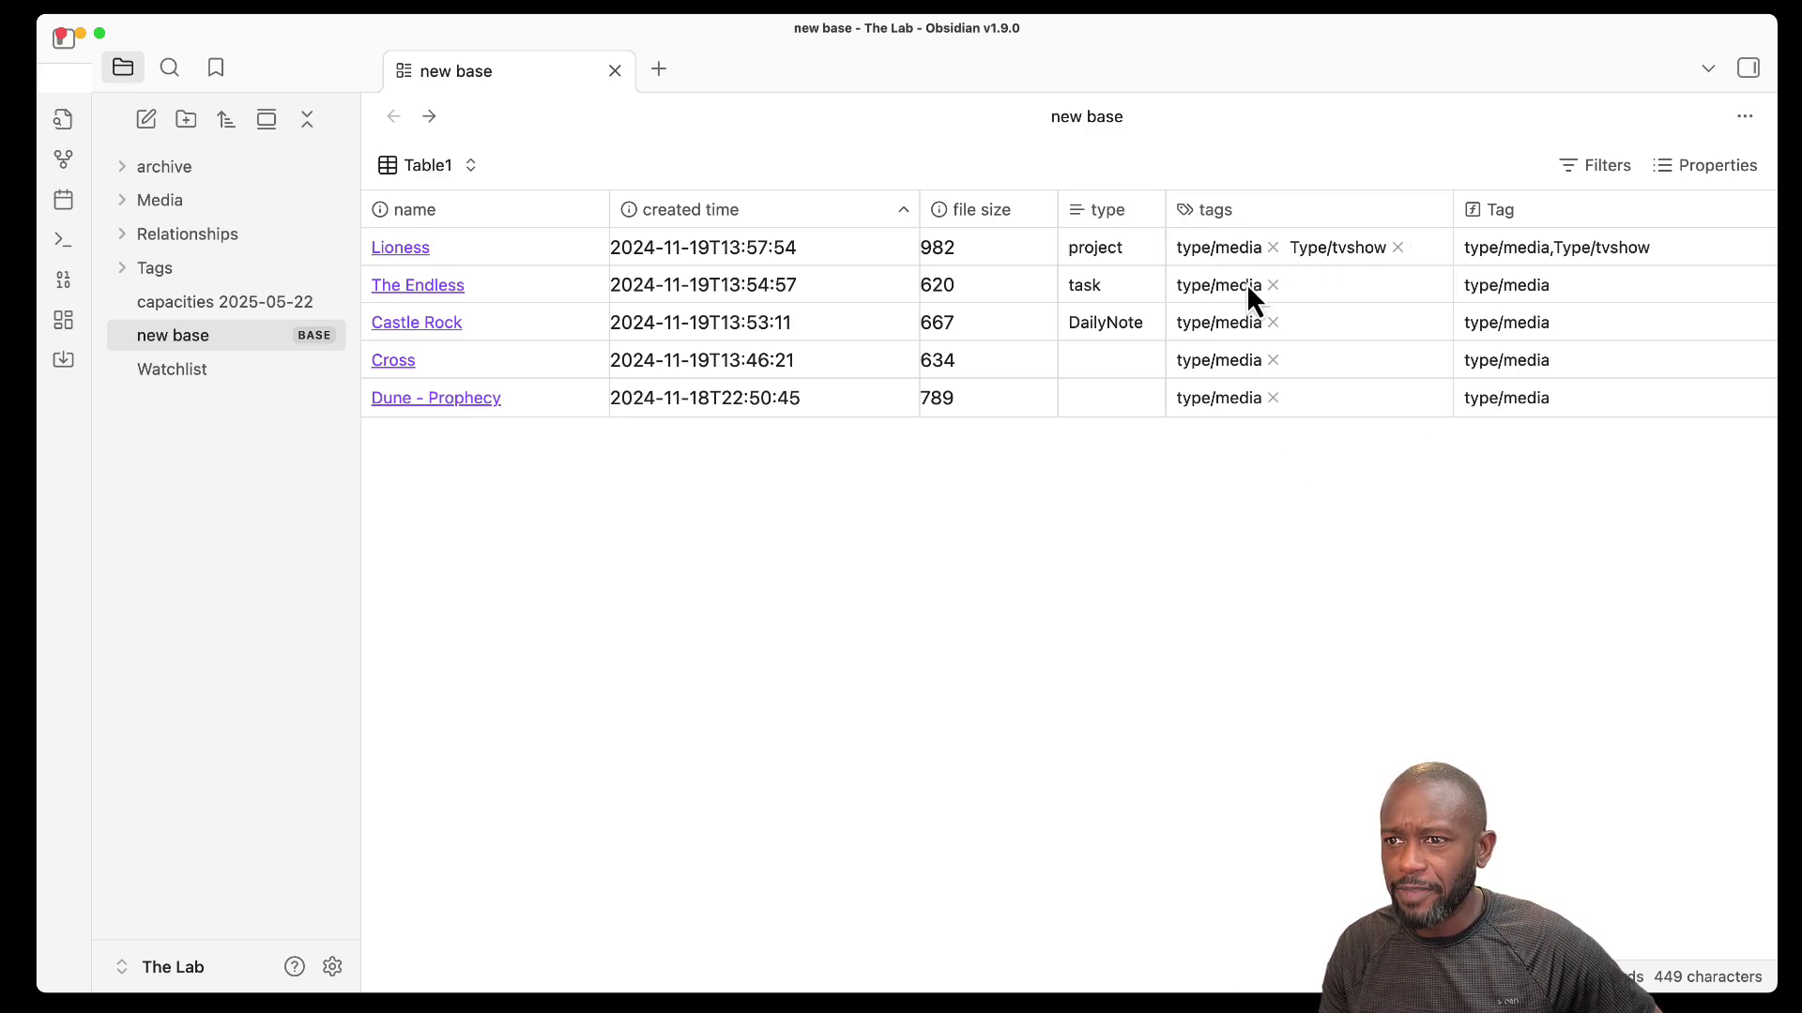
Review the column options of type, including its property types, and those of the Tag formula column.
click(1109, 212)
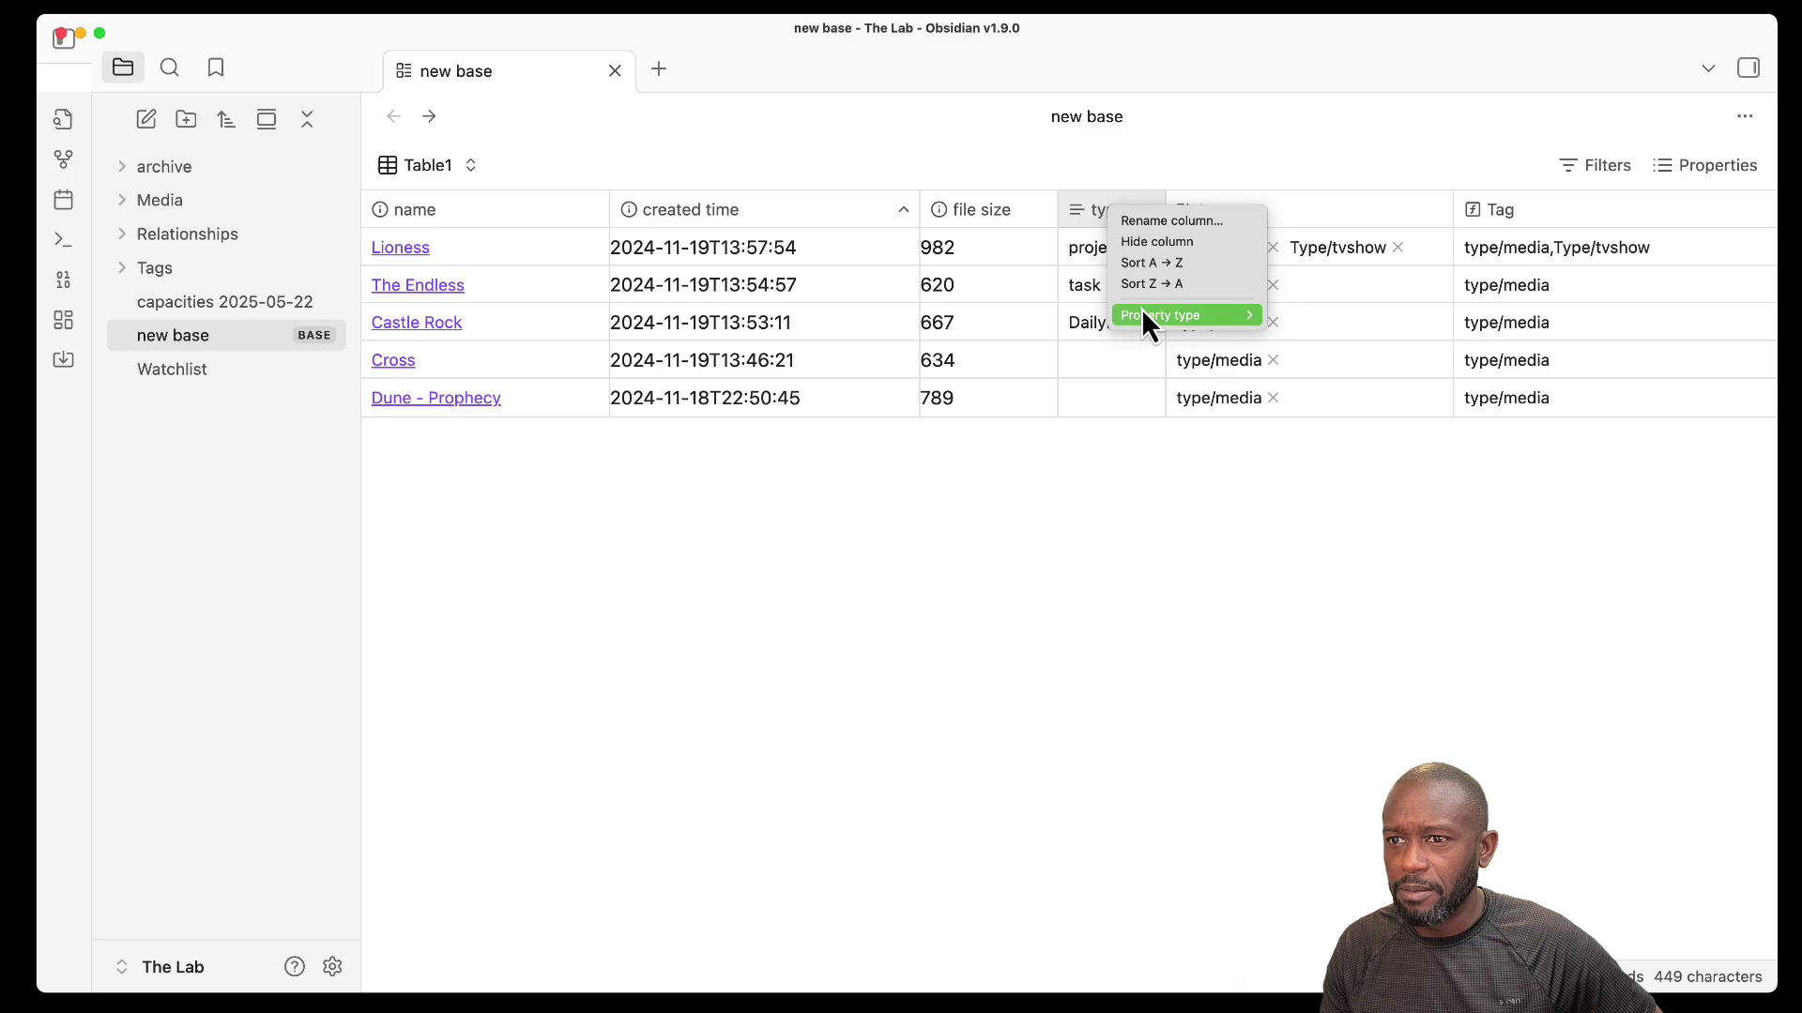
mouse_move(1147, 315)
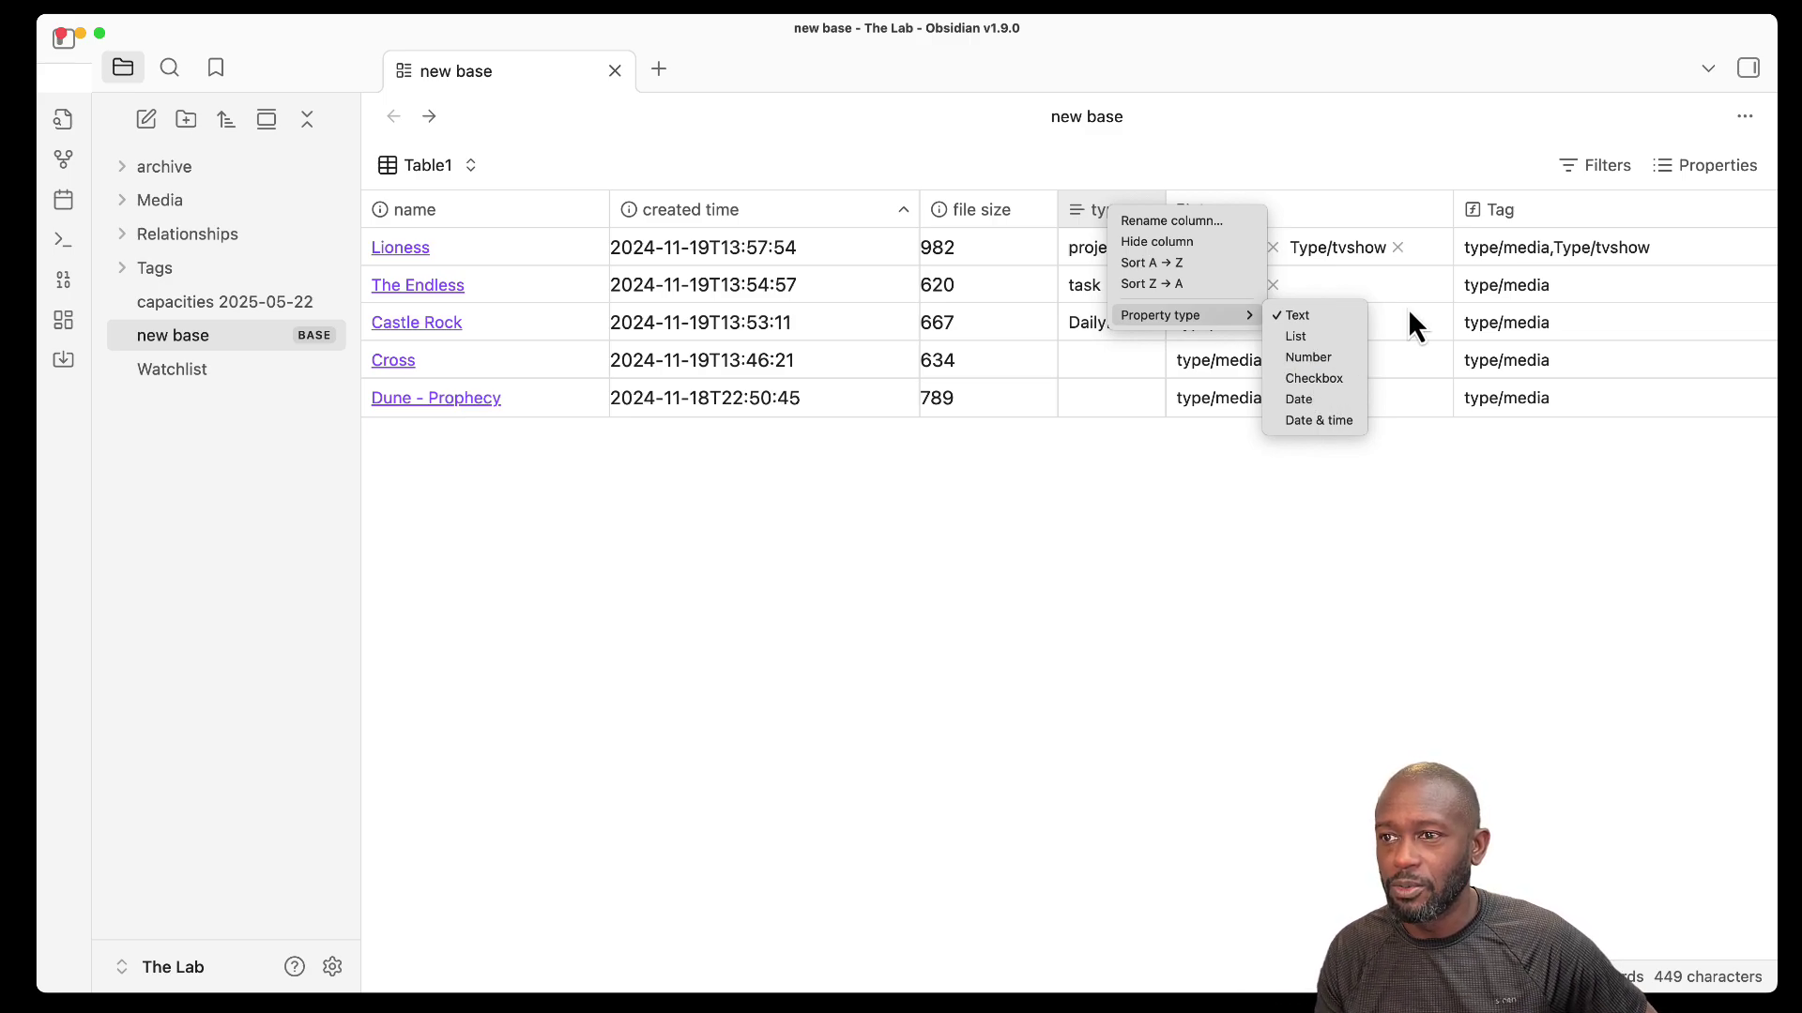
click(1208, 352)
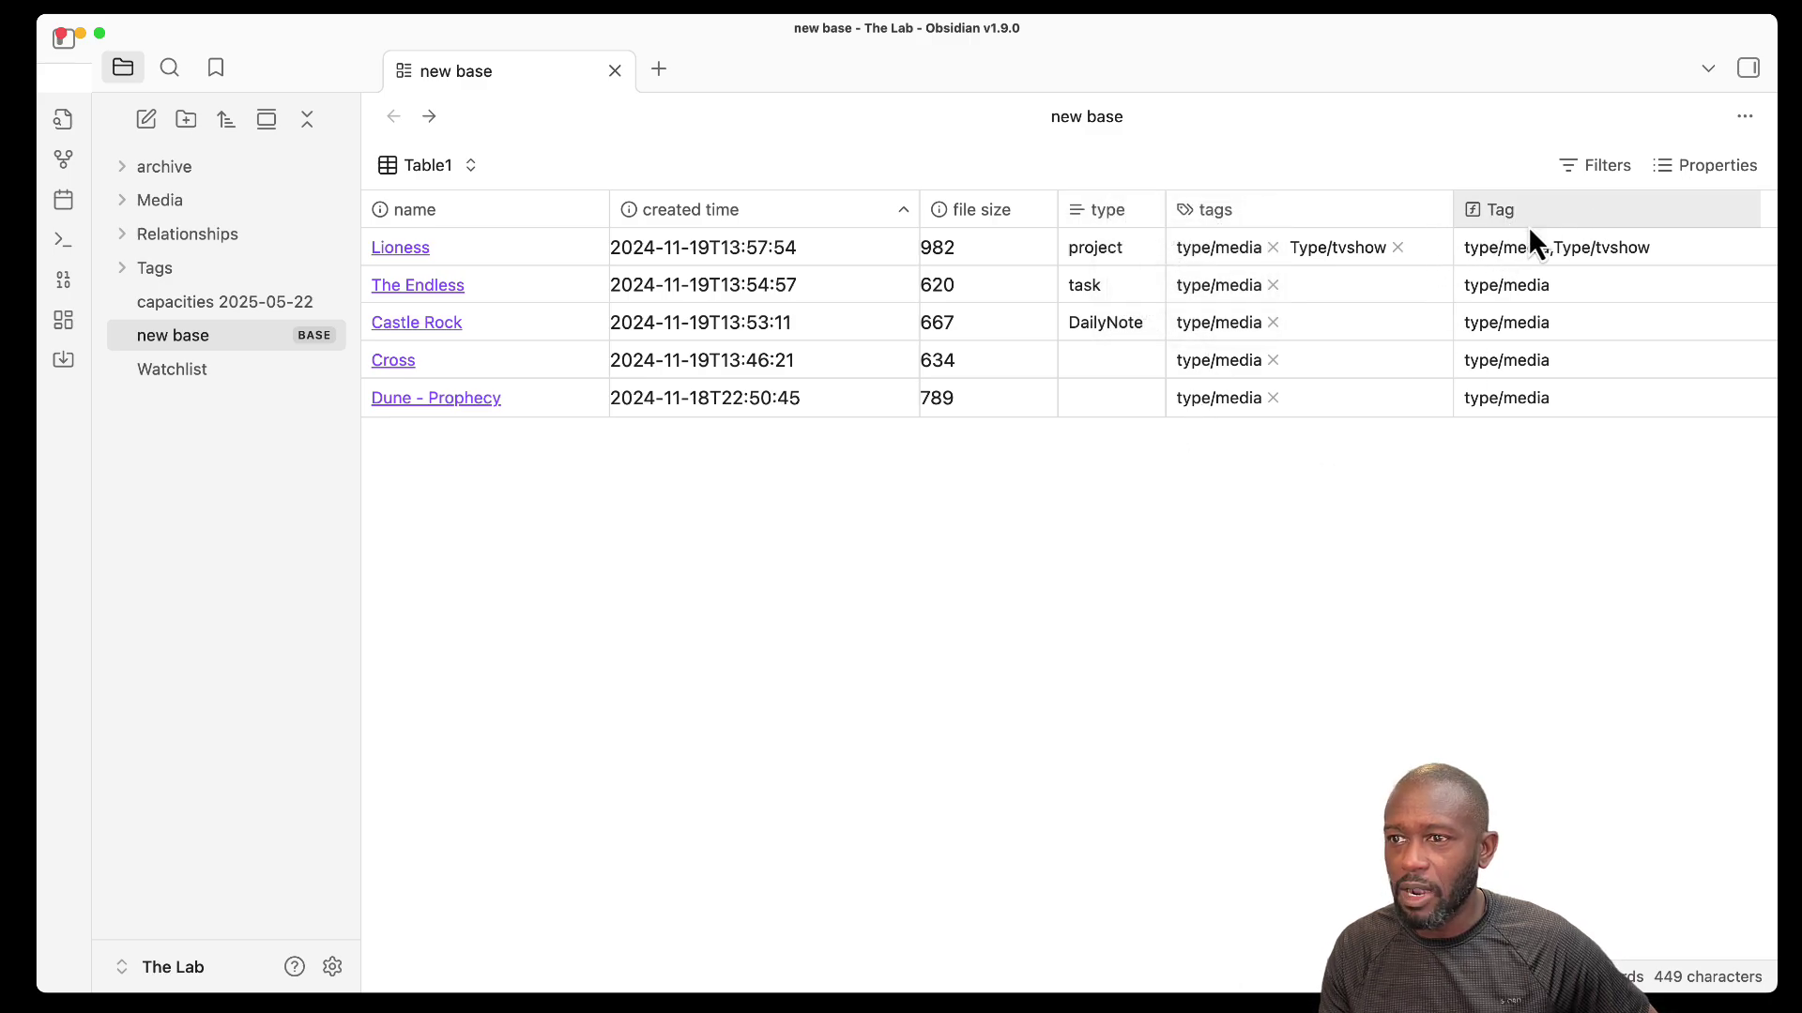
click(1497, 223)
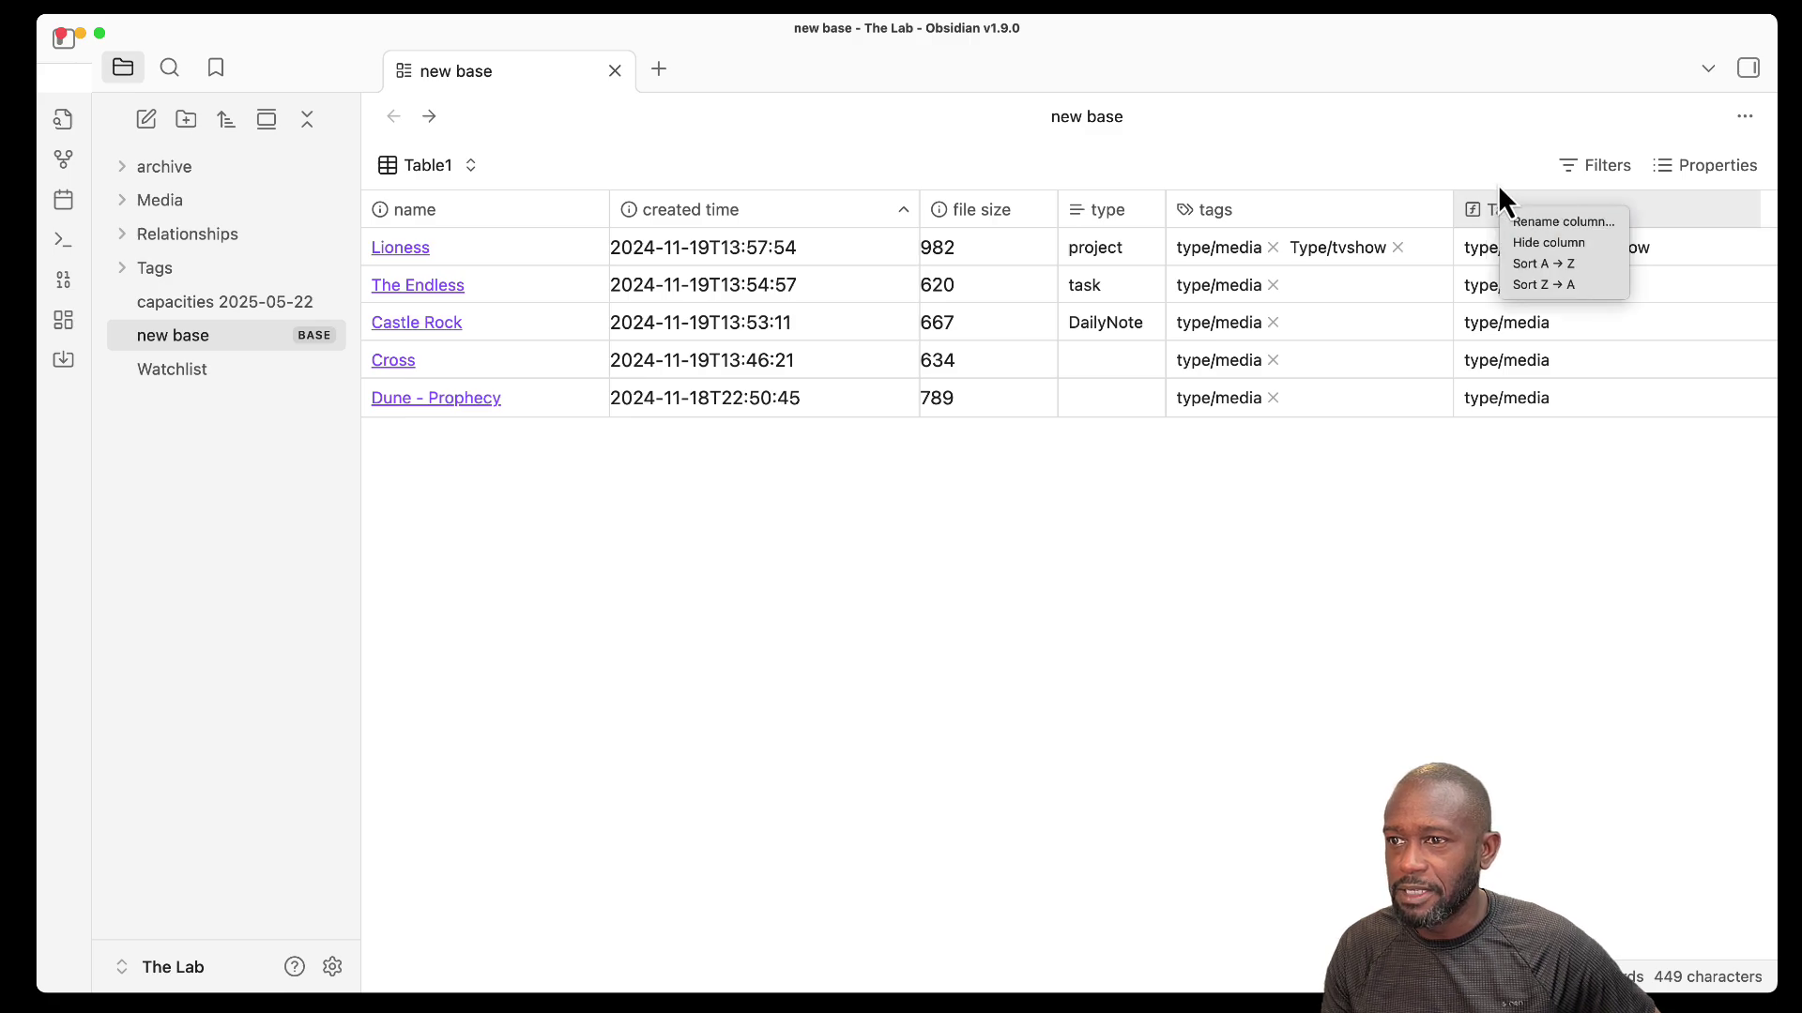
Add another formula property, keeping the default name Untitled and leaving its formula empty.
click(1595, 262)
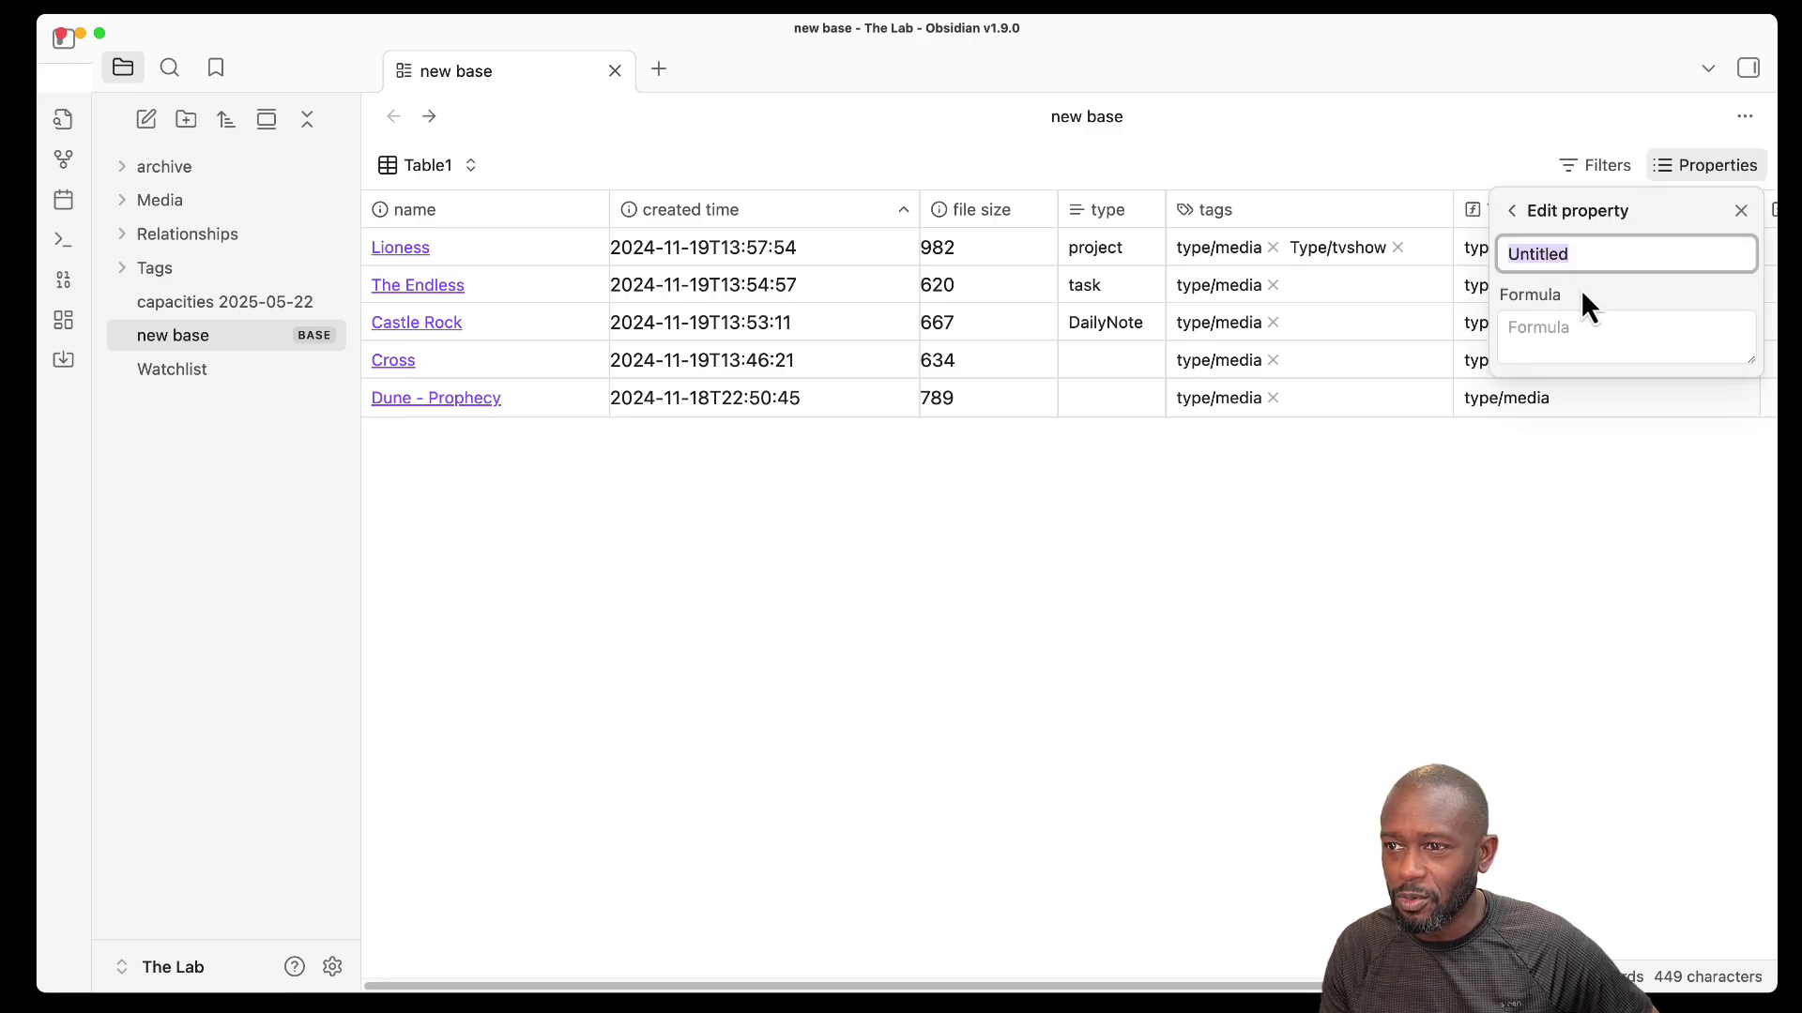
click(1555, 327)
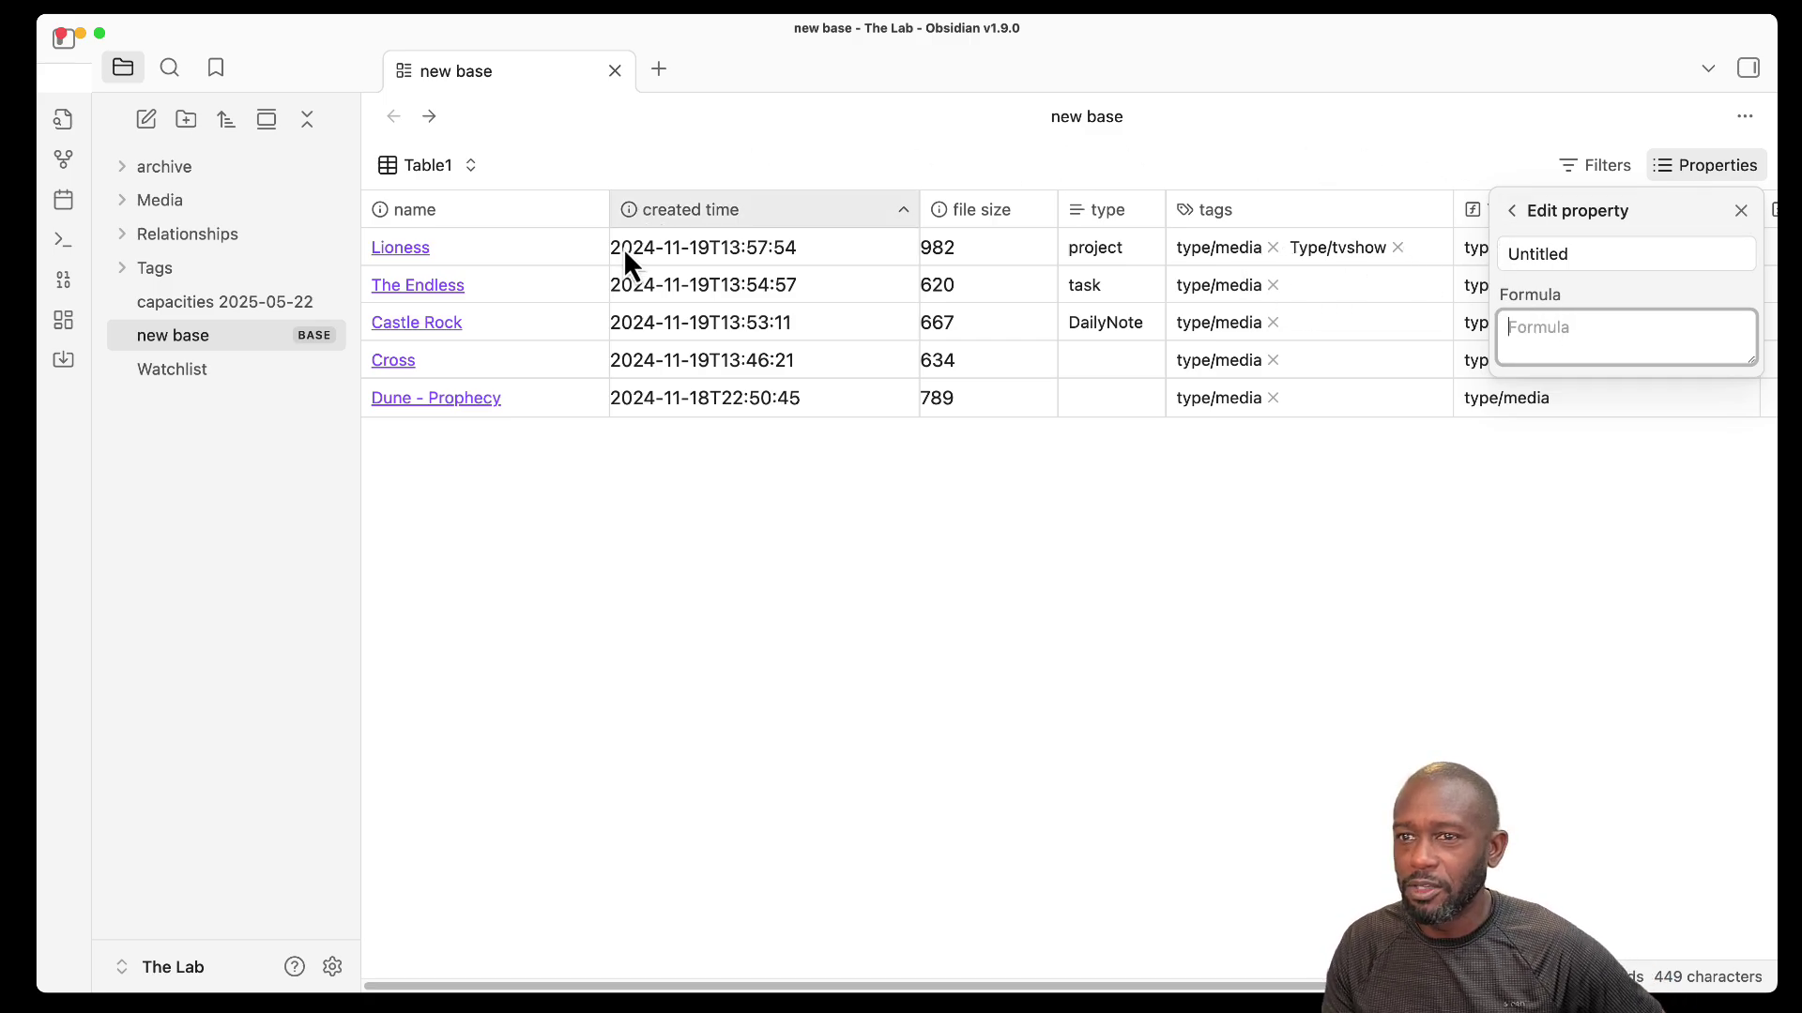
click(1741, 210)
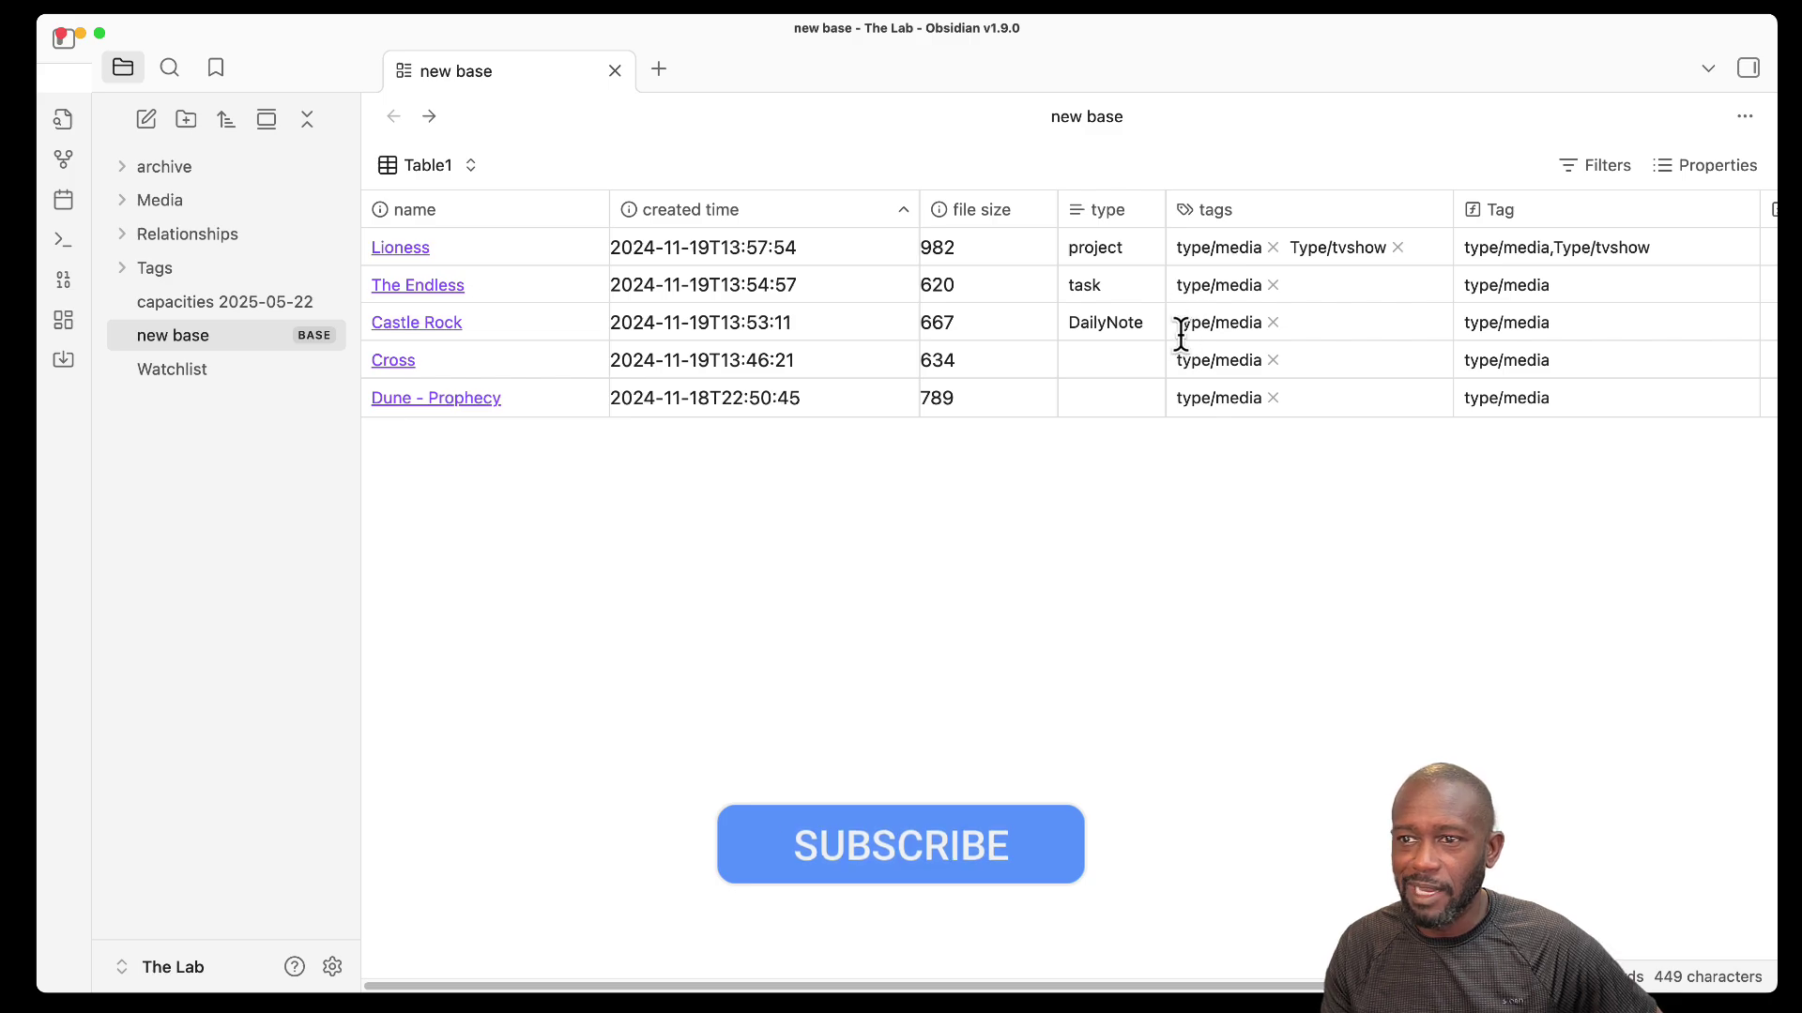
Change the type column's property type to List and widen the column.
click(1120, 217)
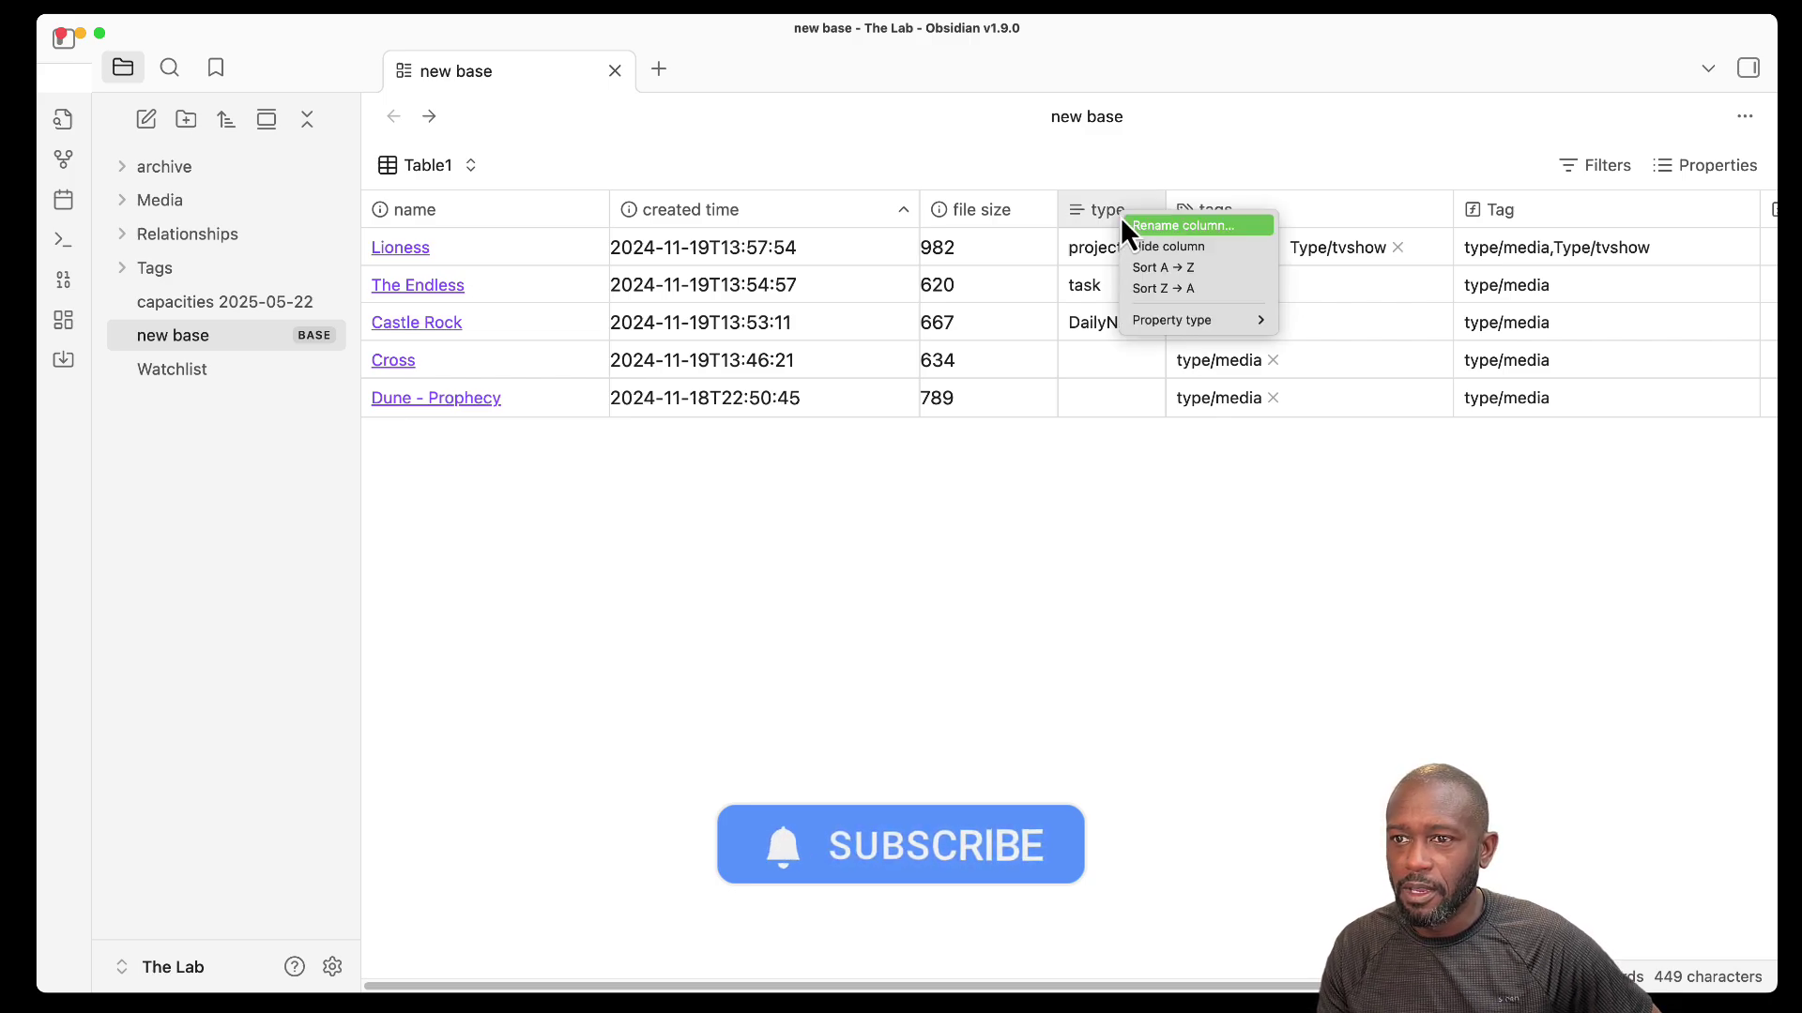
mouse_move(1201, 323)
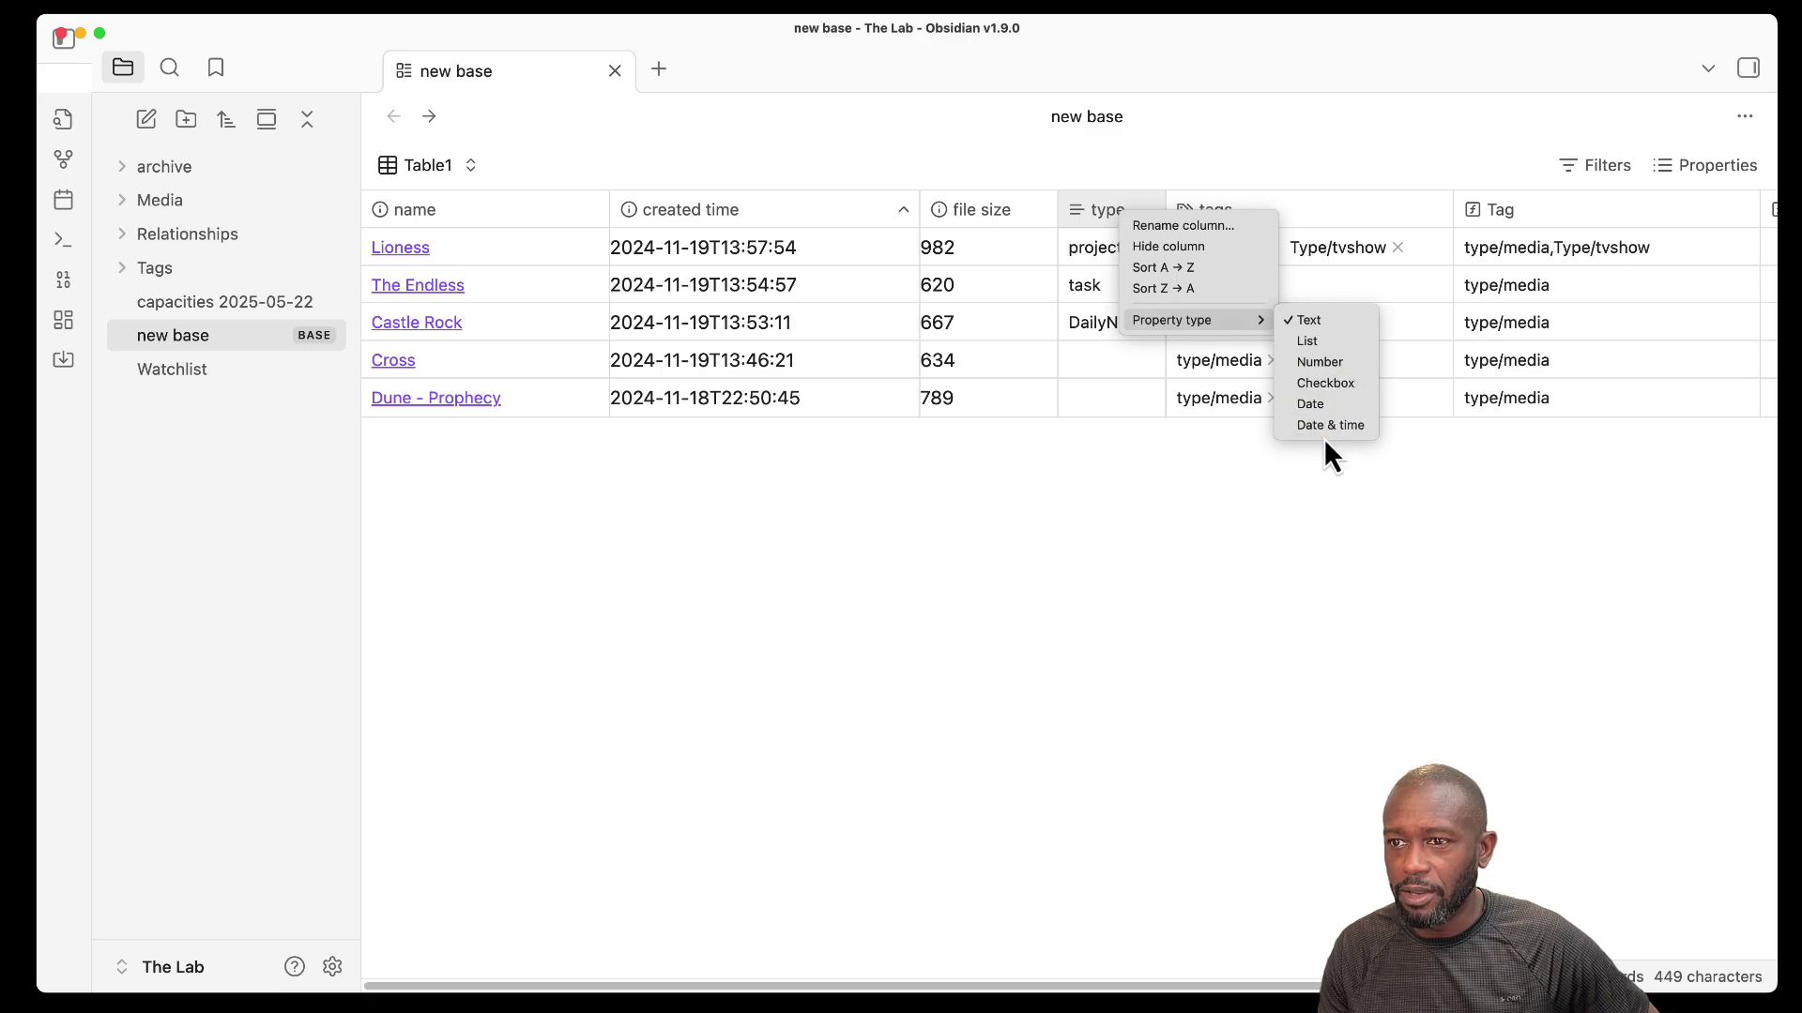
click(1331, 338)
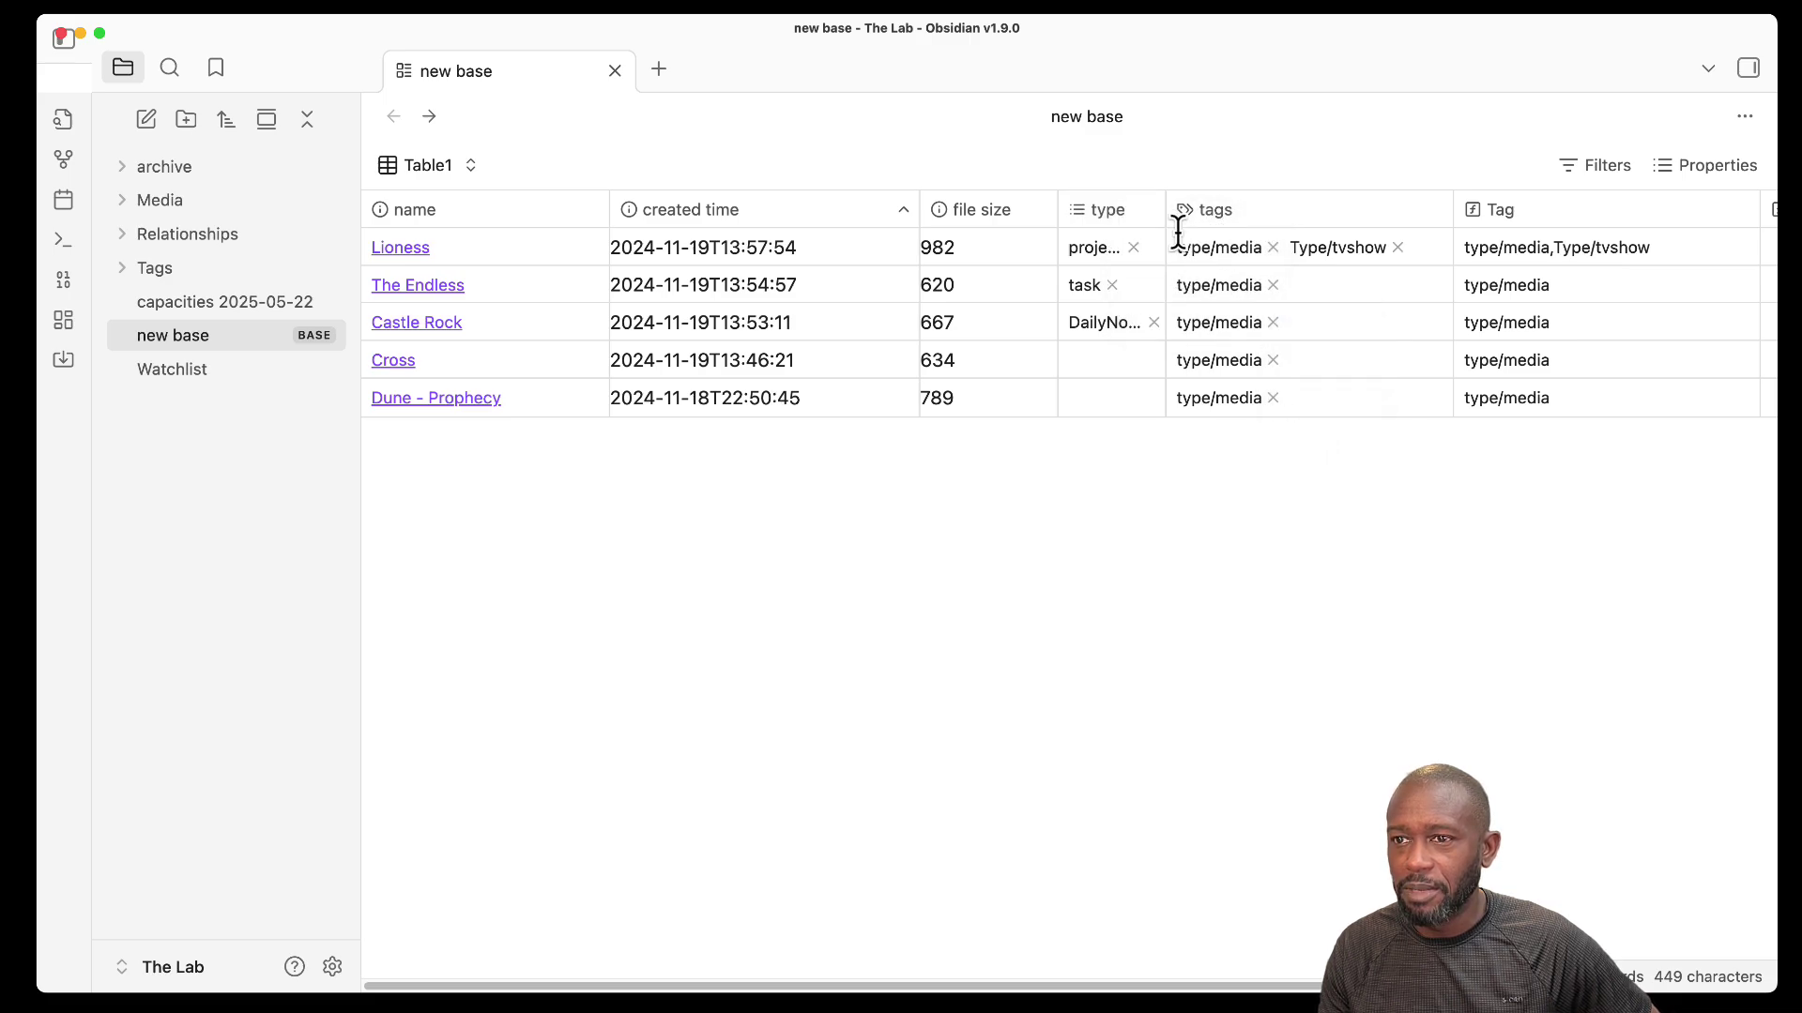
drag(1166, 214, 1238, 221)
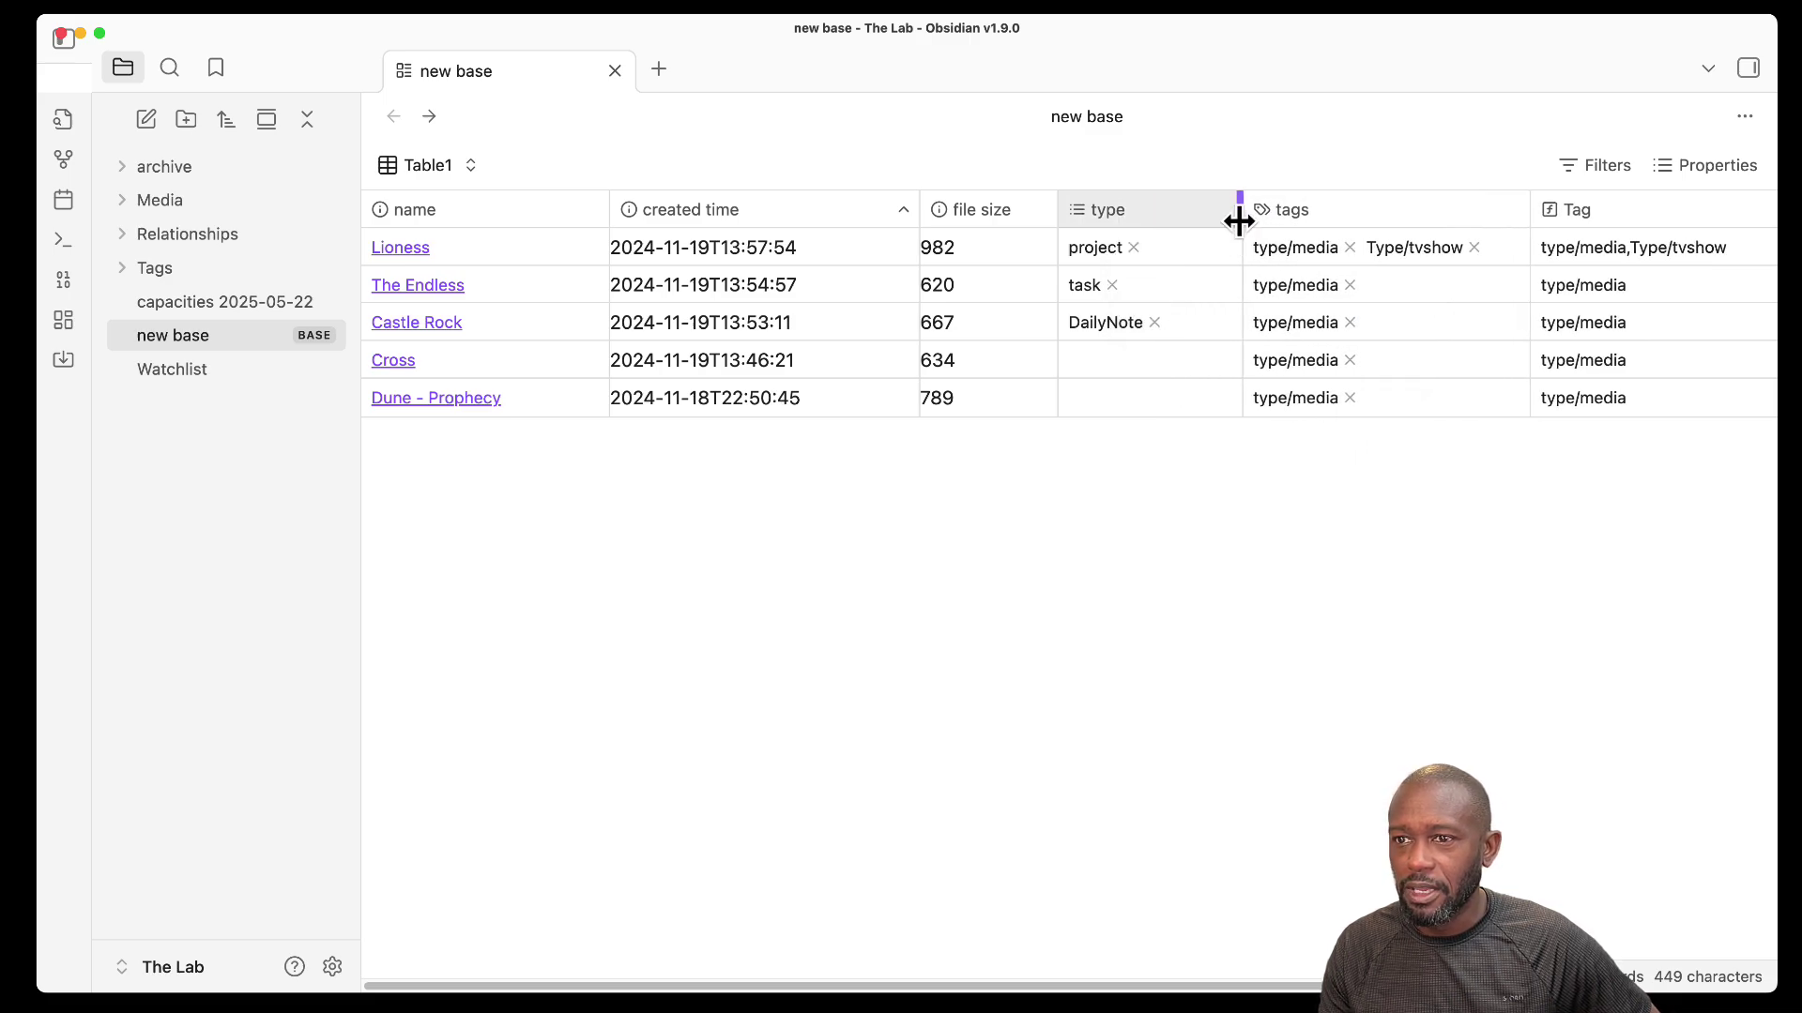
Add task as a second type value for Lioness.
click(1171, 248)
click(1214, 370)
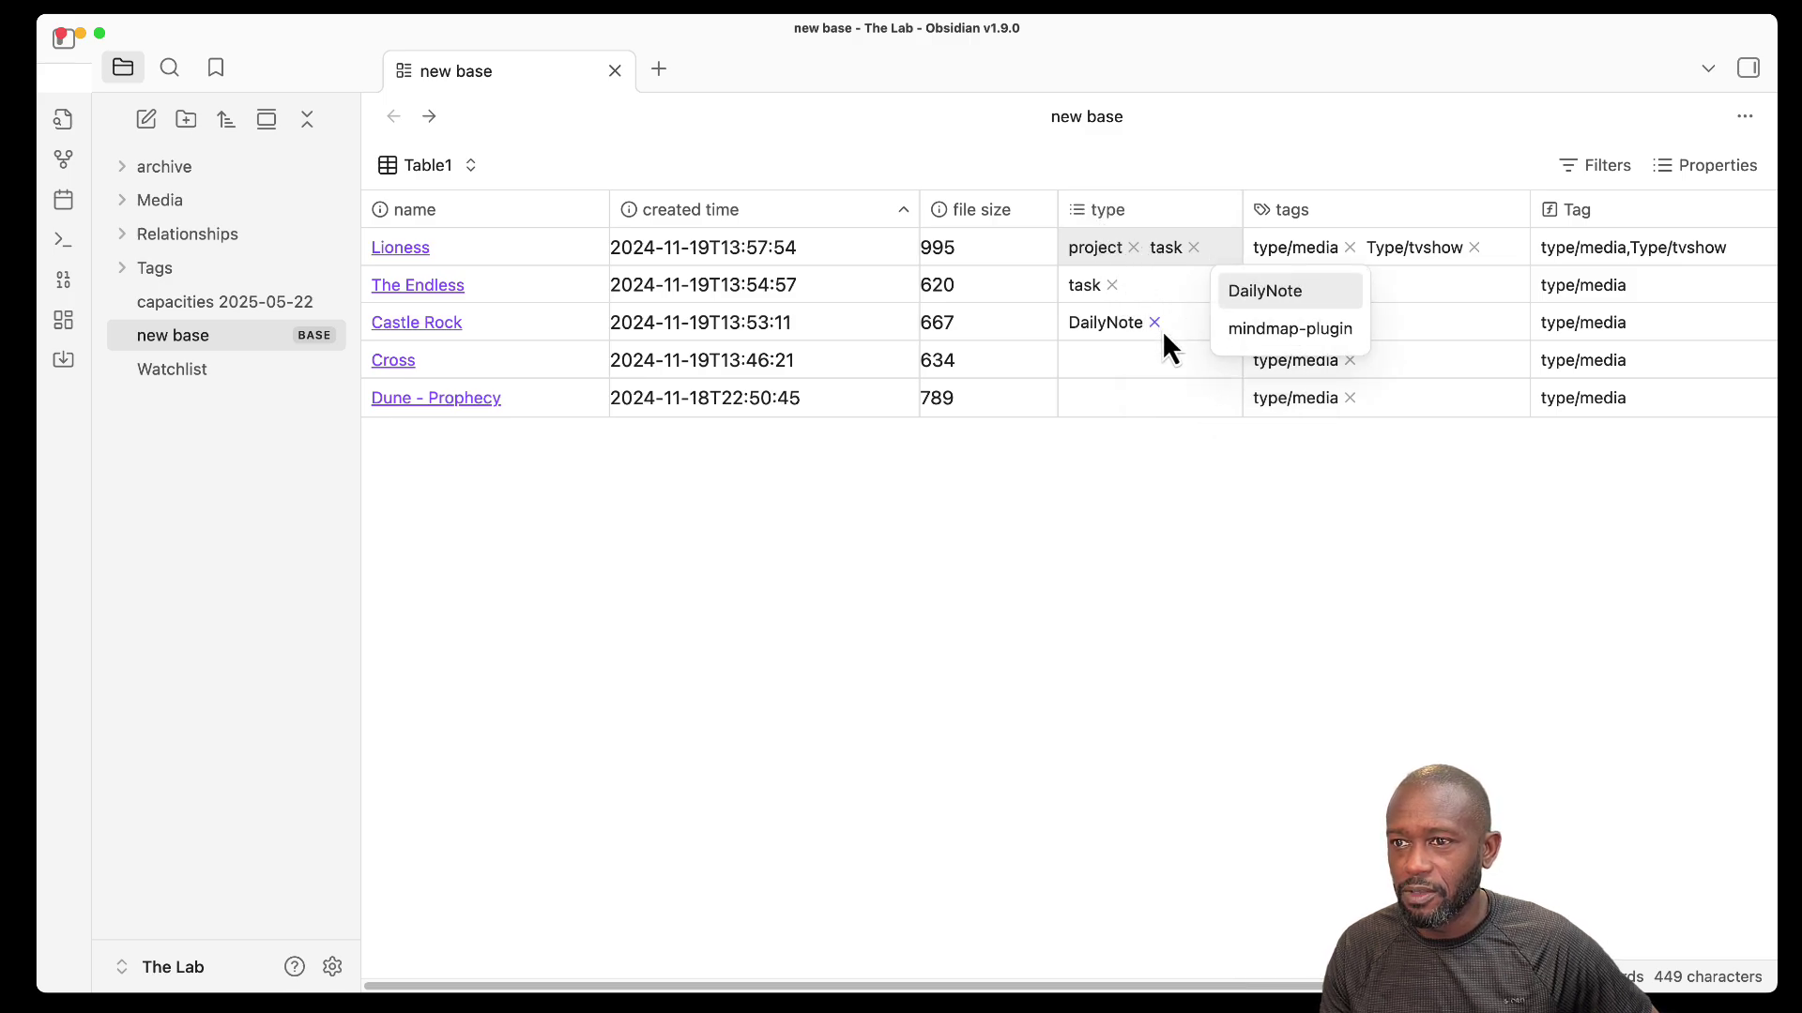
click(1126, 471)
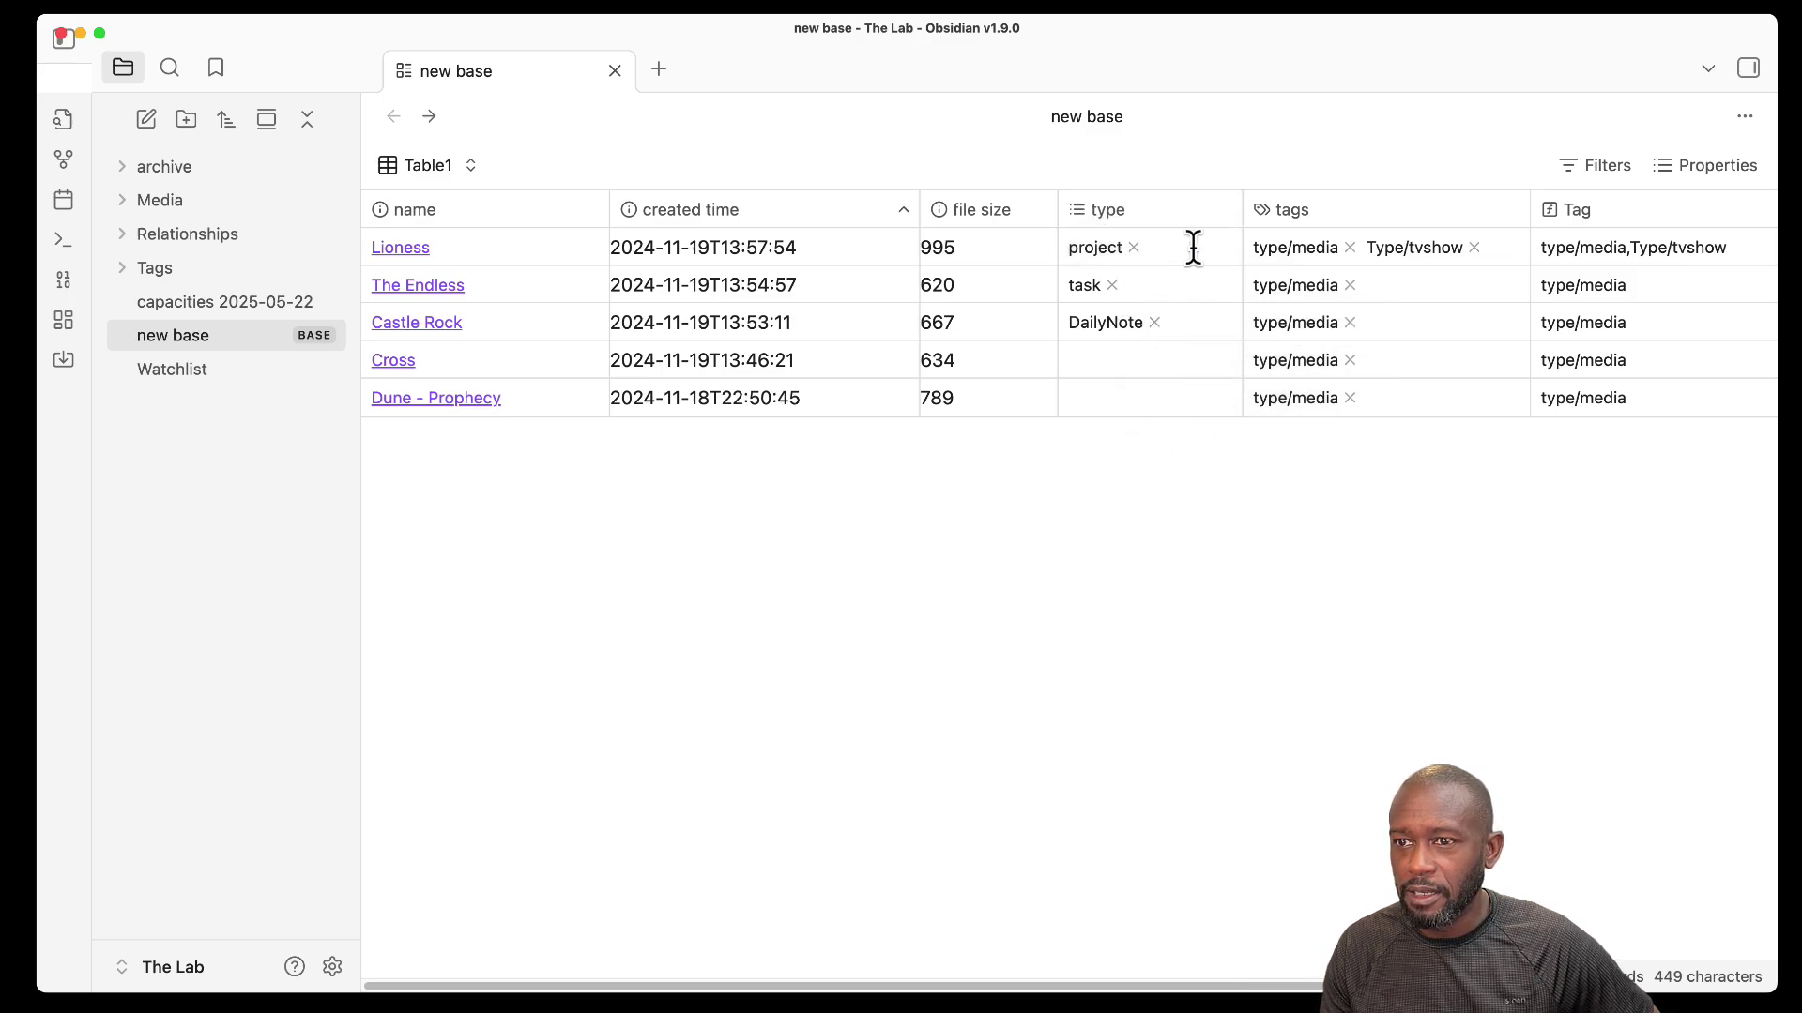
Remove the type values from Lioness, The Endless and Castle Rock, and narrow the type column.
click(1134, 247)
click(1112, 285)
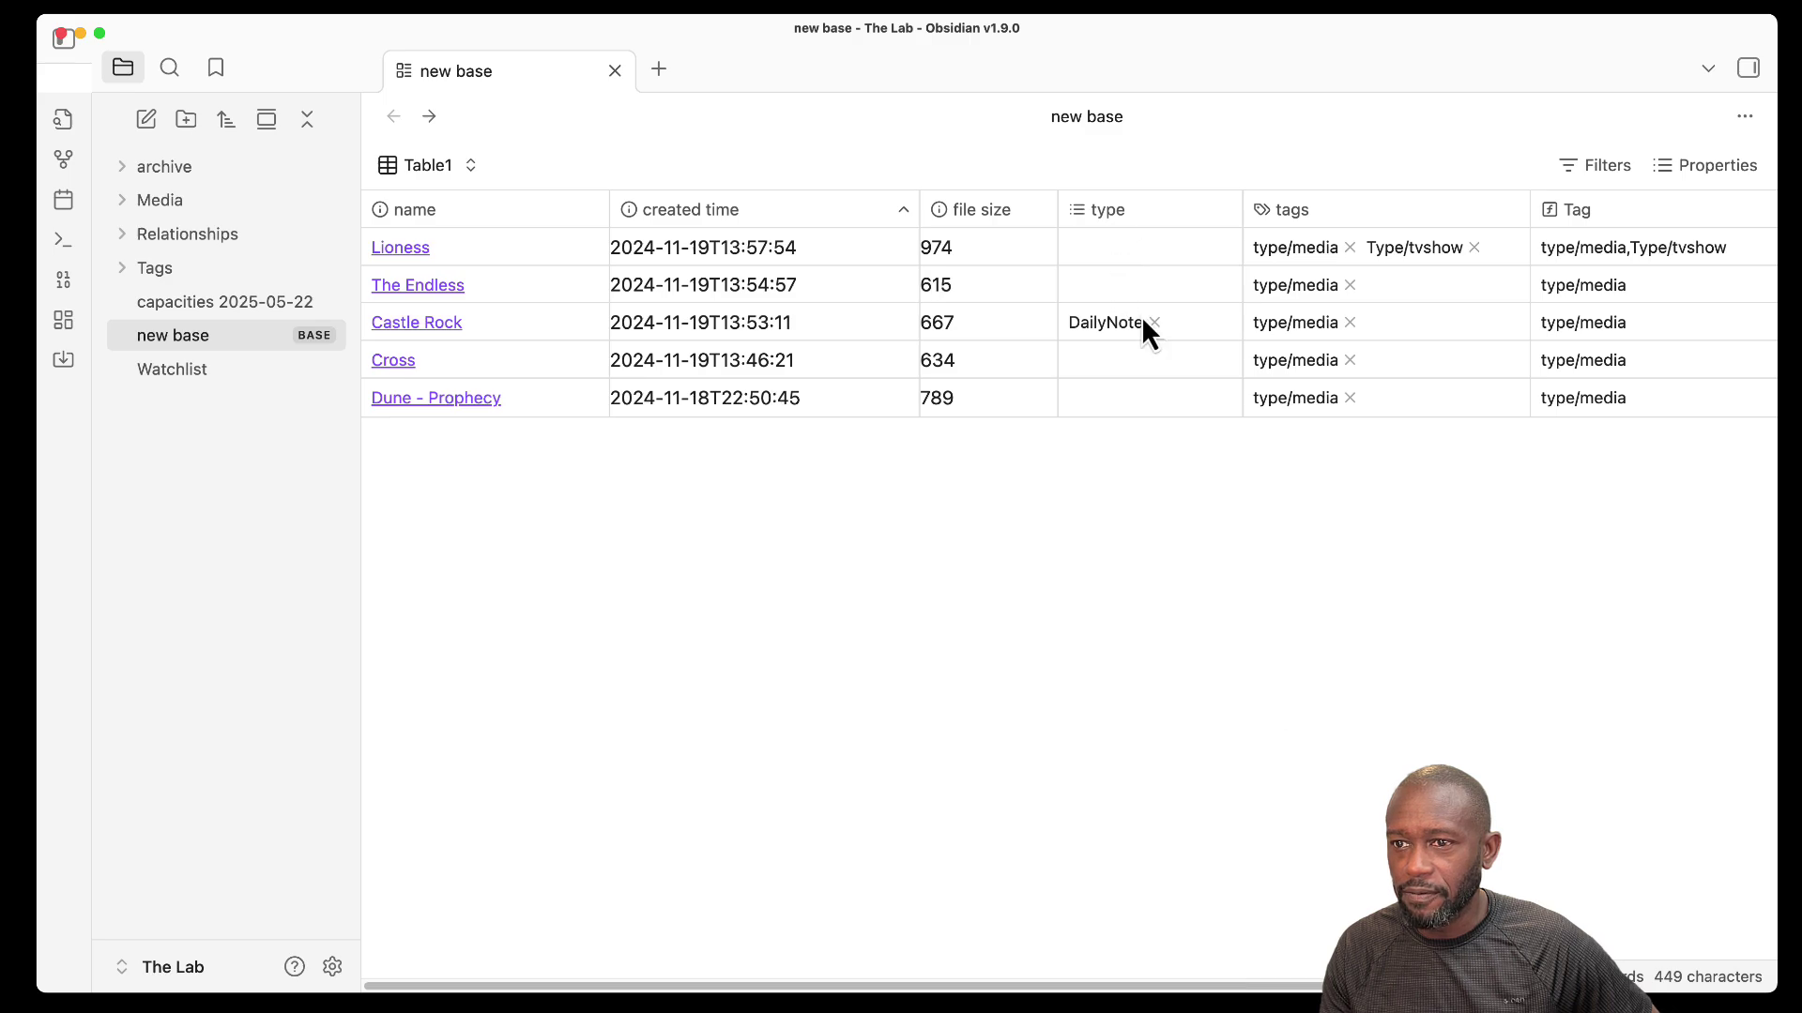
click(1156, 323)
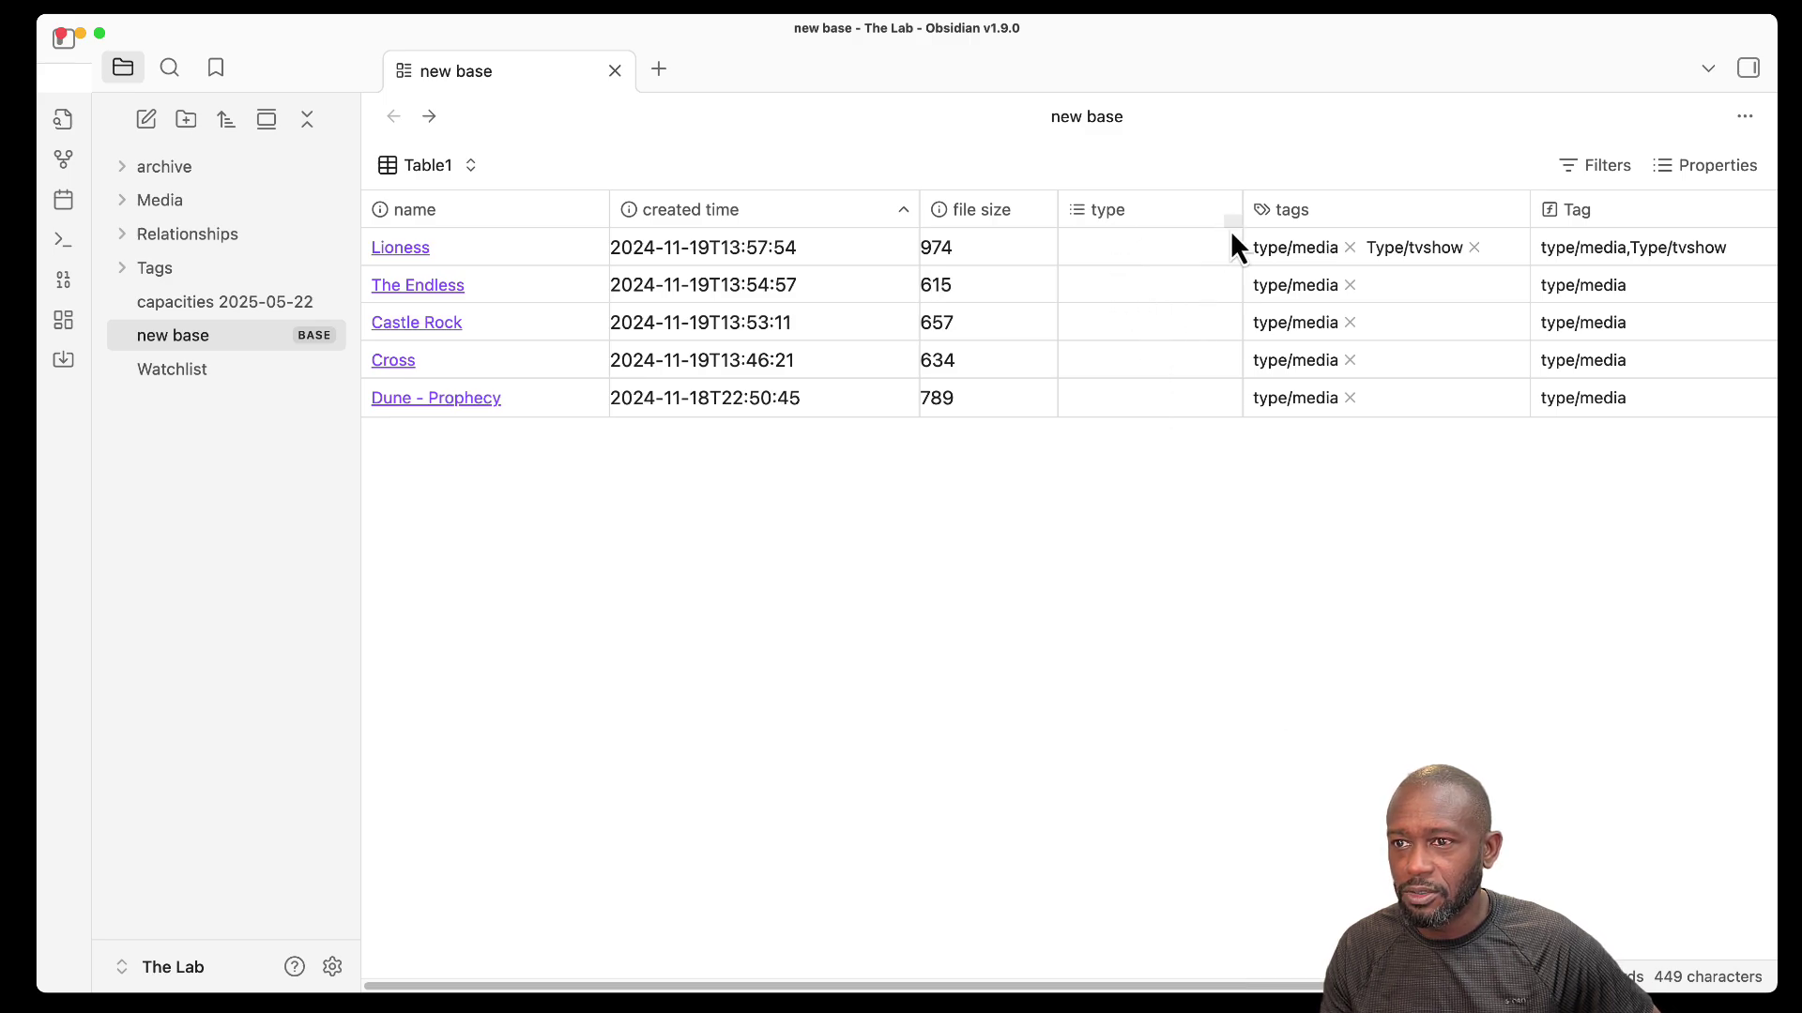
drag(1240, 213, 1182, 214)
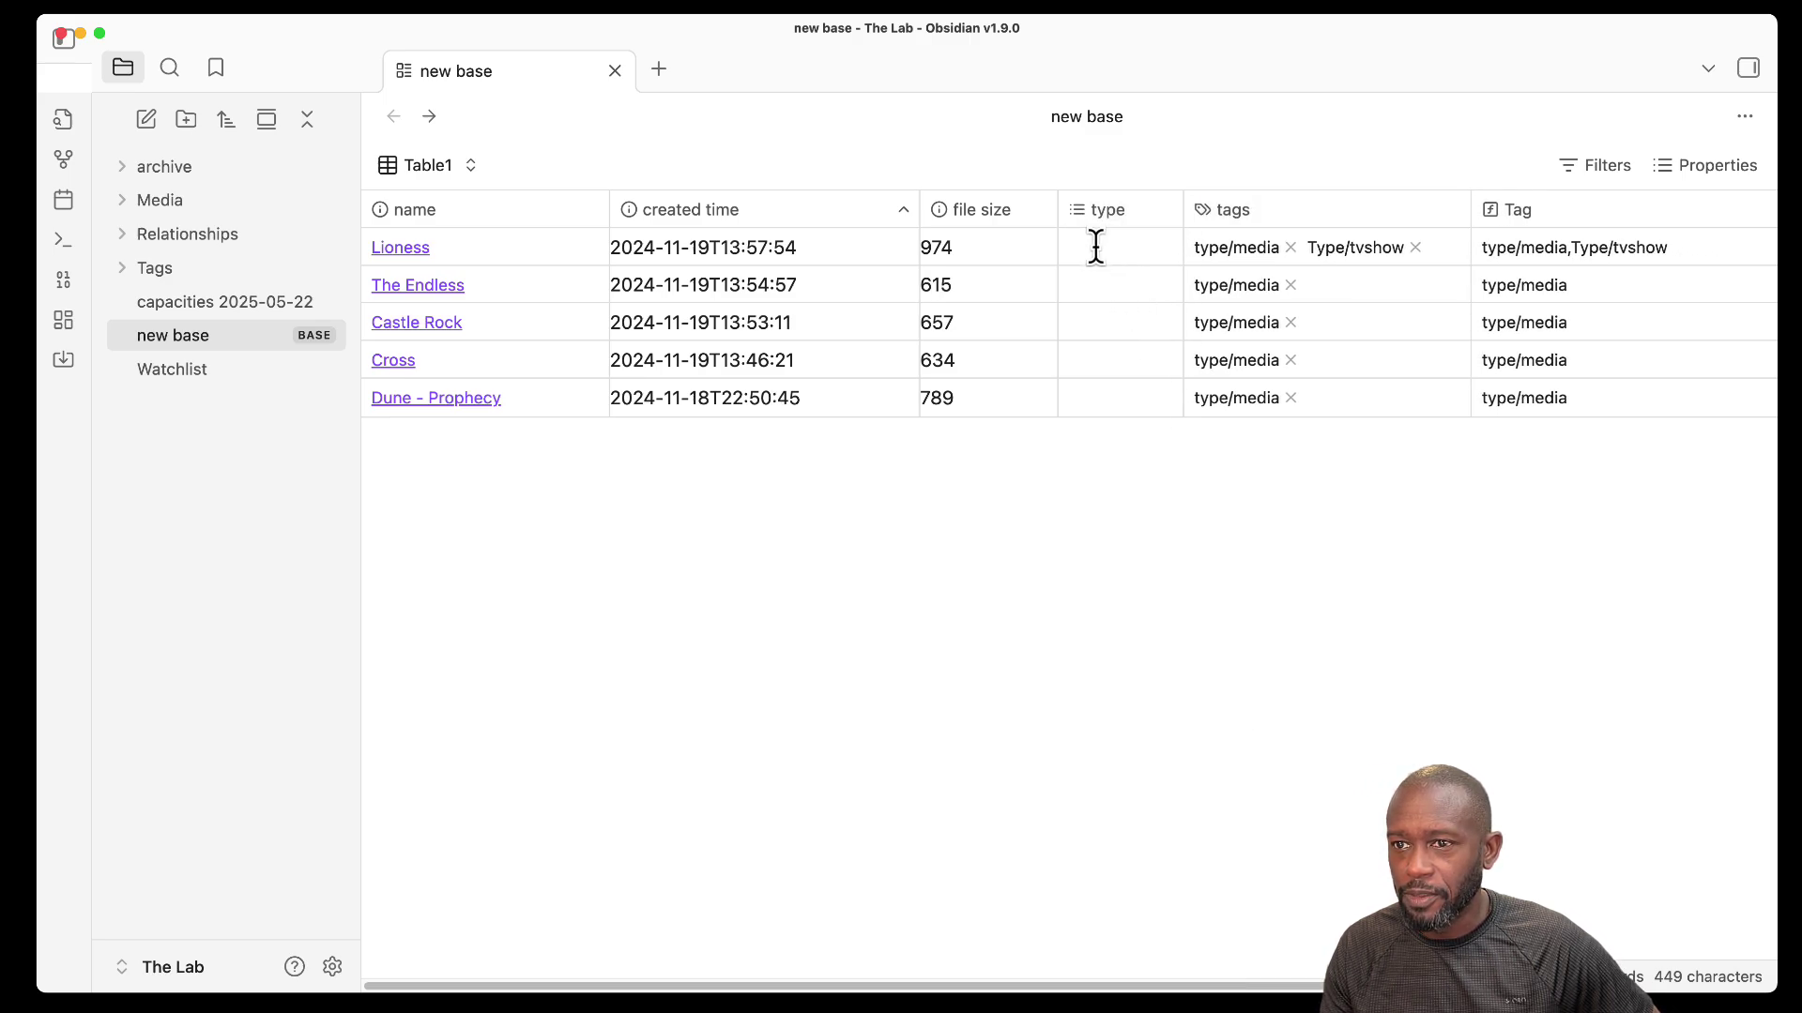
Change the type column's property type to Date.
click(1107, 214)
mouse_move(1130, 319)
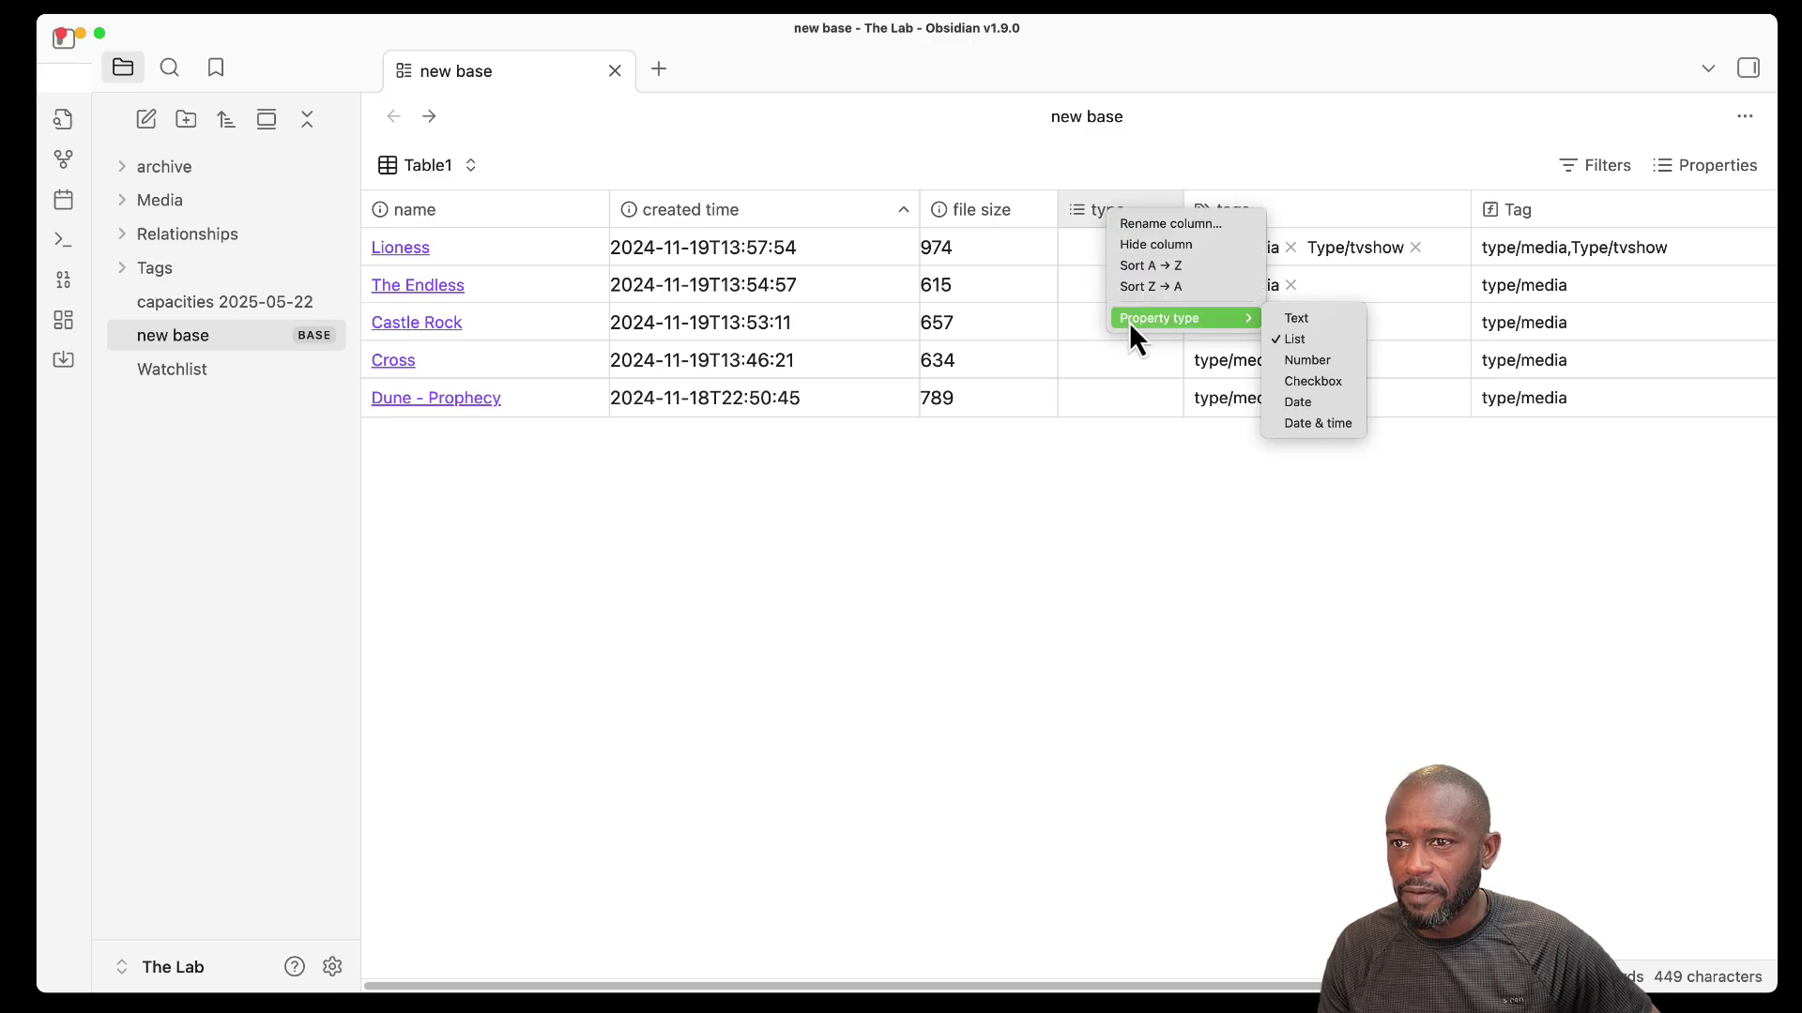
click(1319, 402)
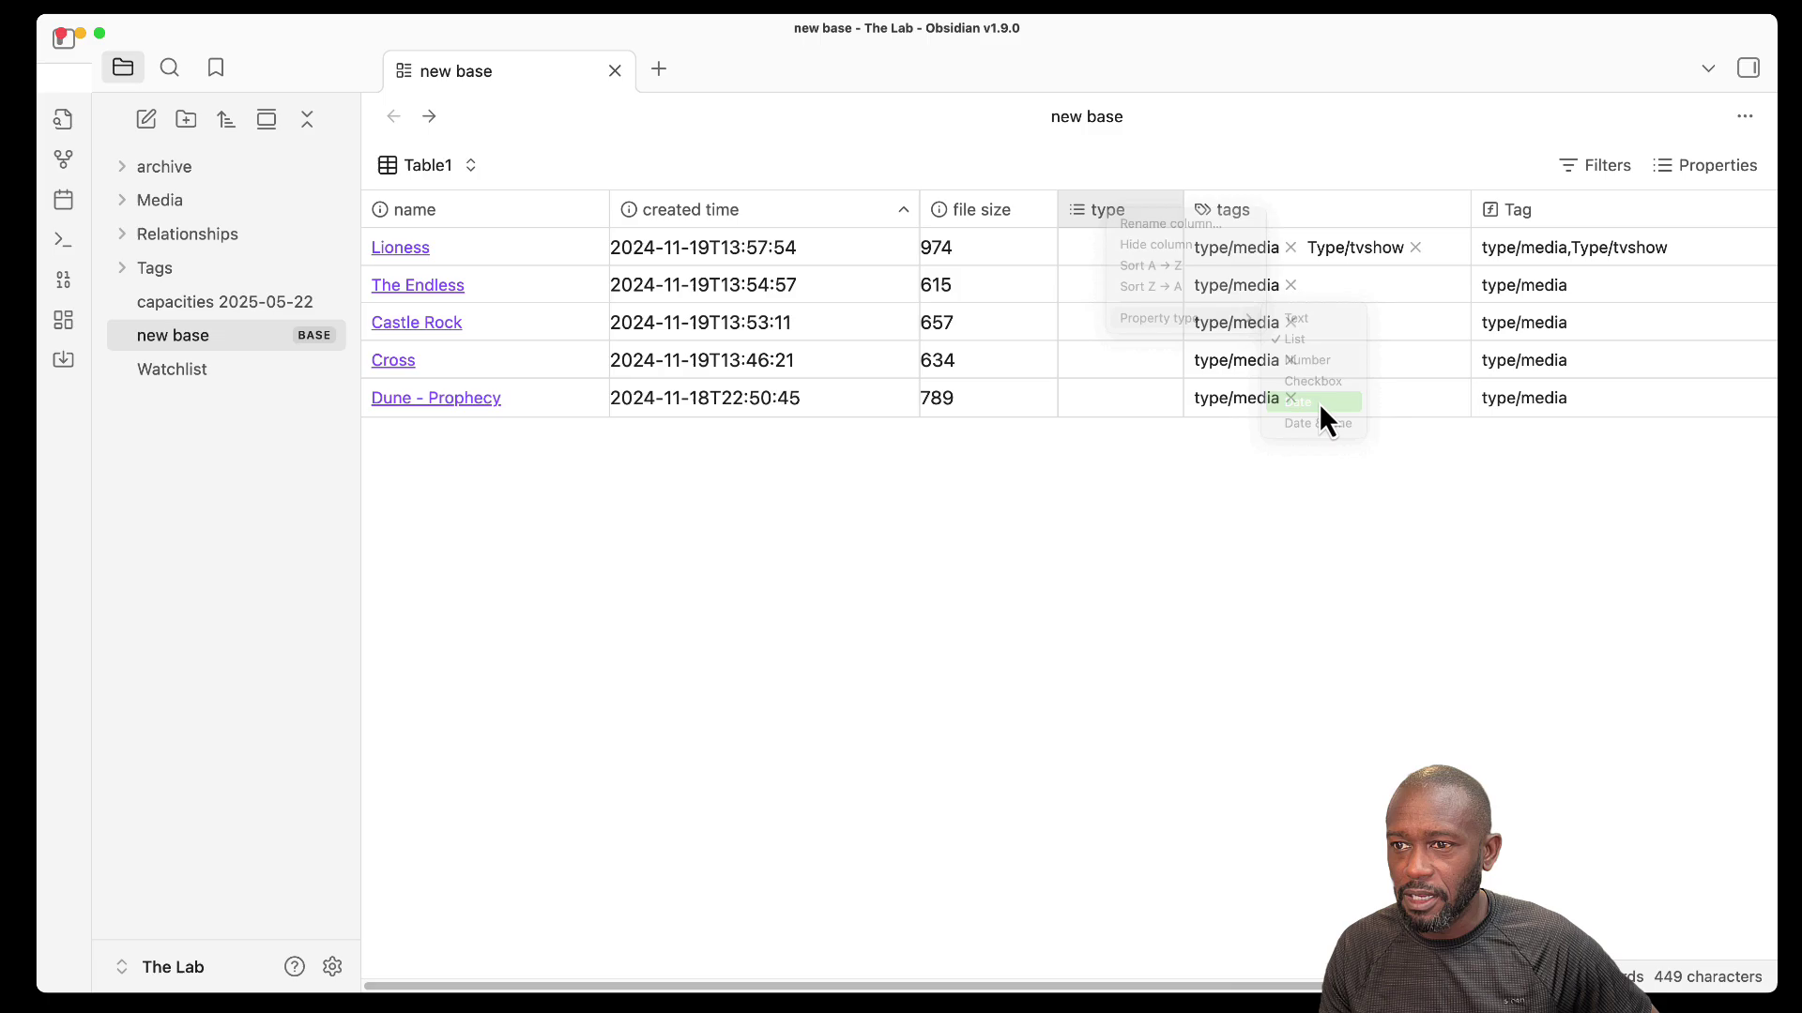
Set Lioness's type date to 05/21/2025 and widen the type column to fit the date.
click(1095, 246)
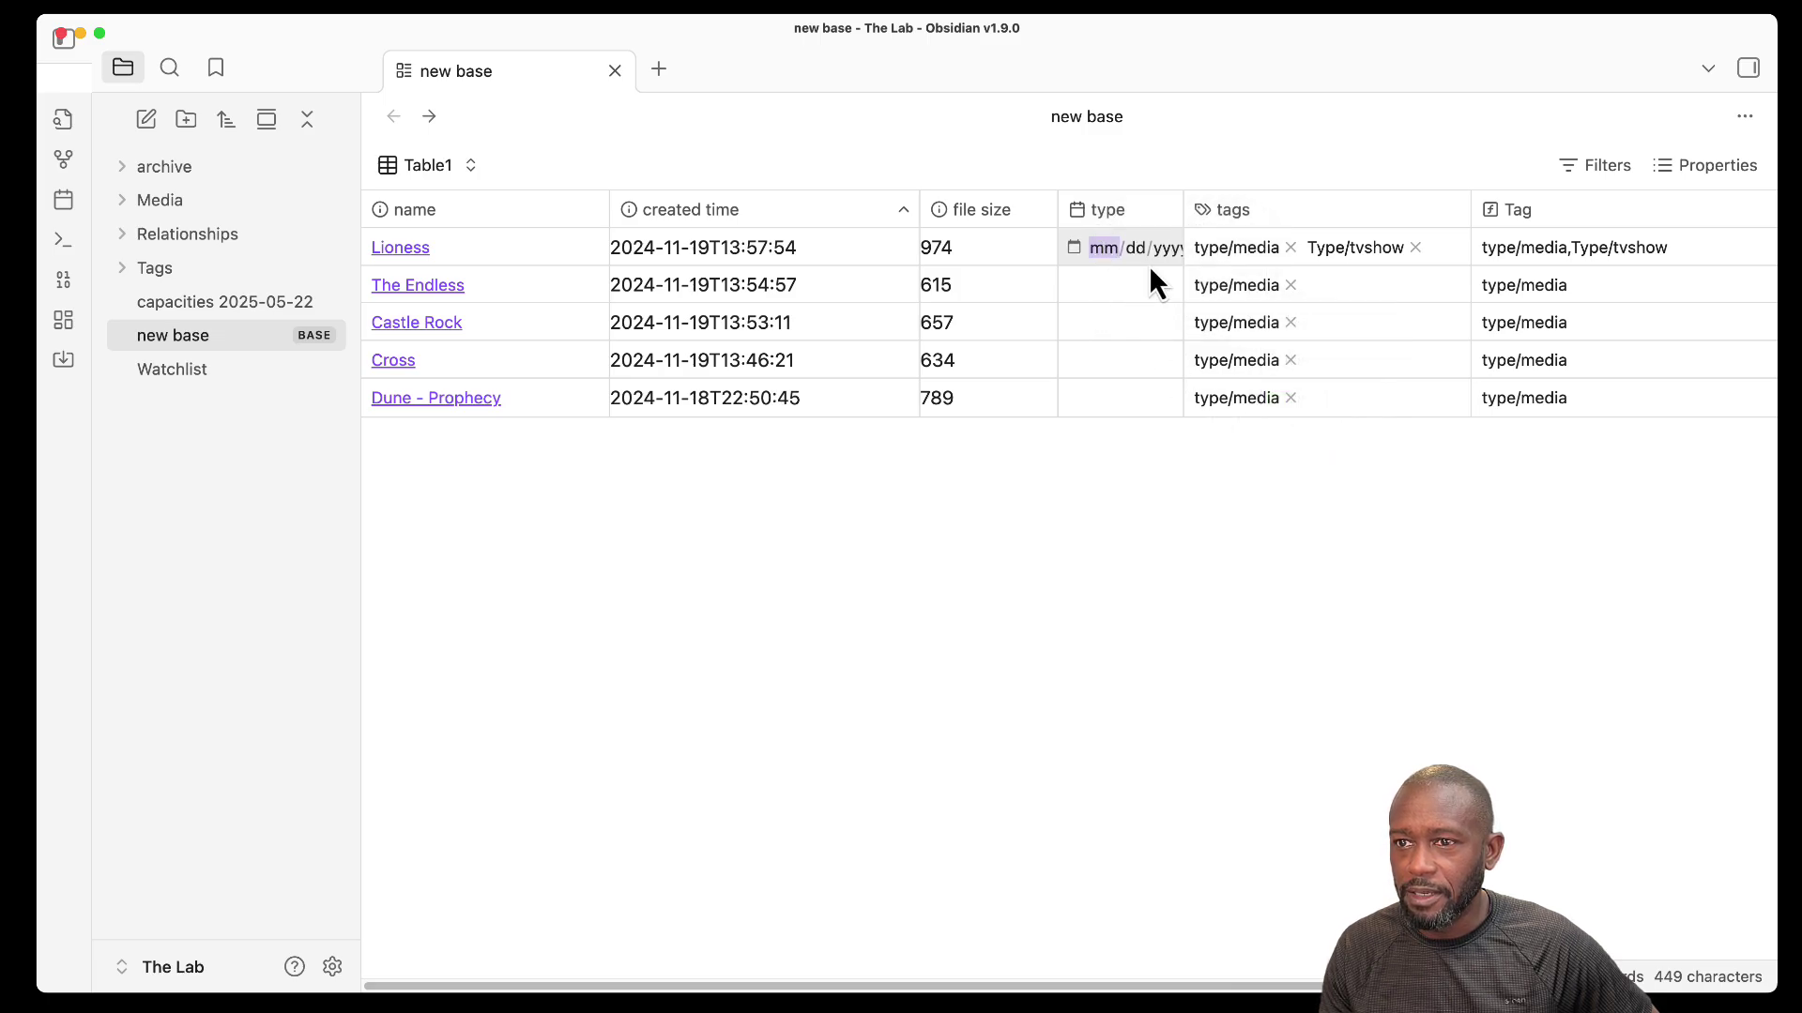
click(1074, 247)
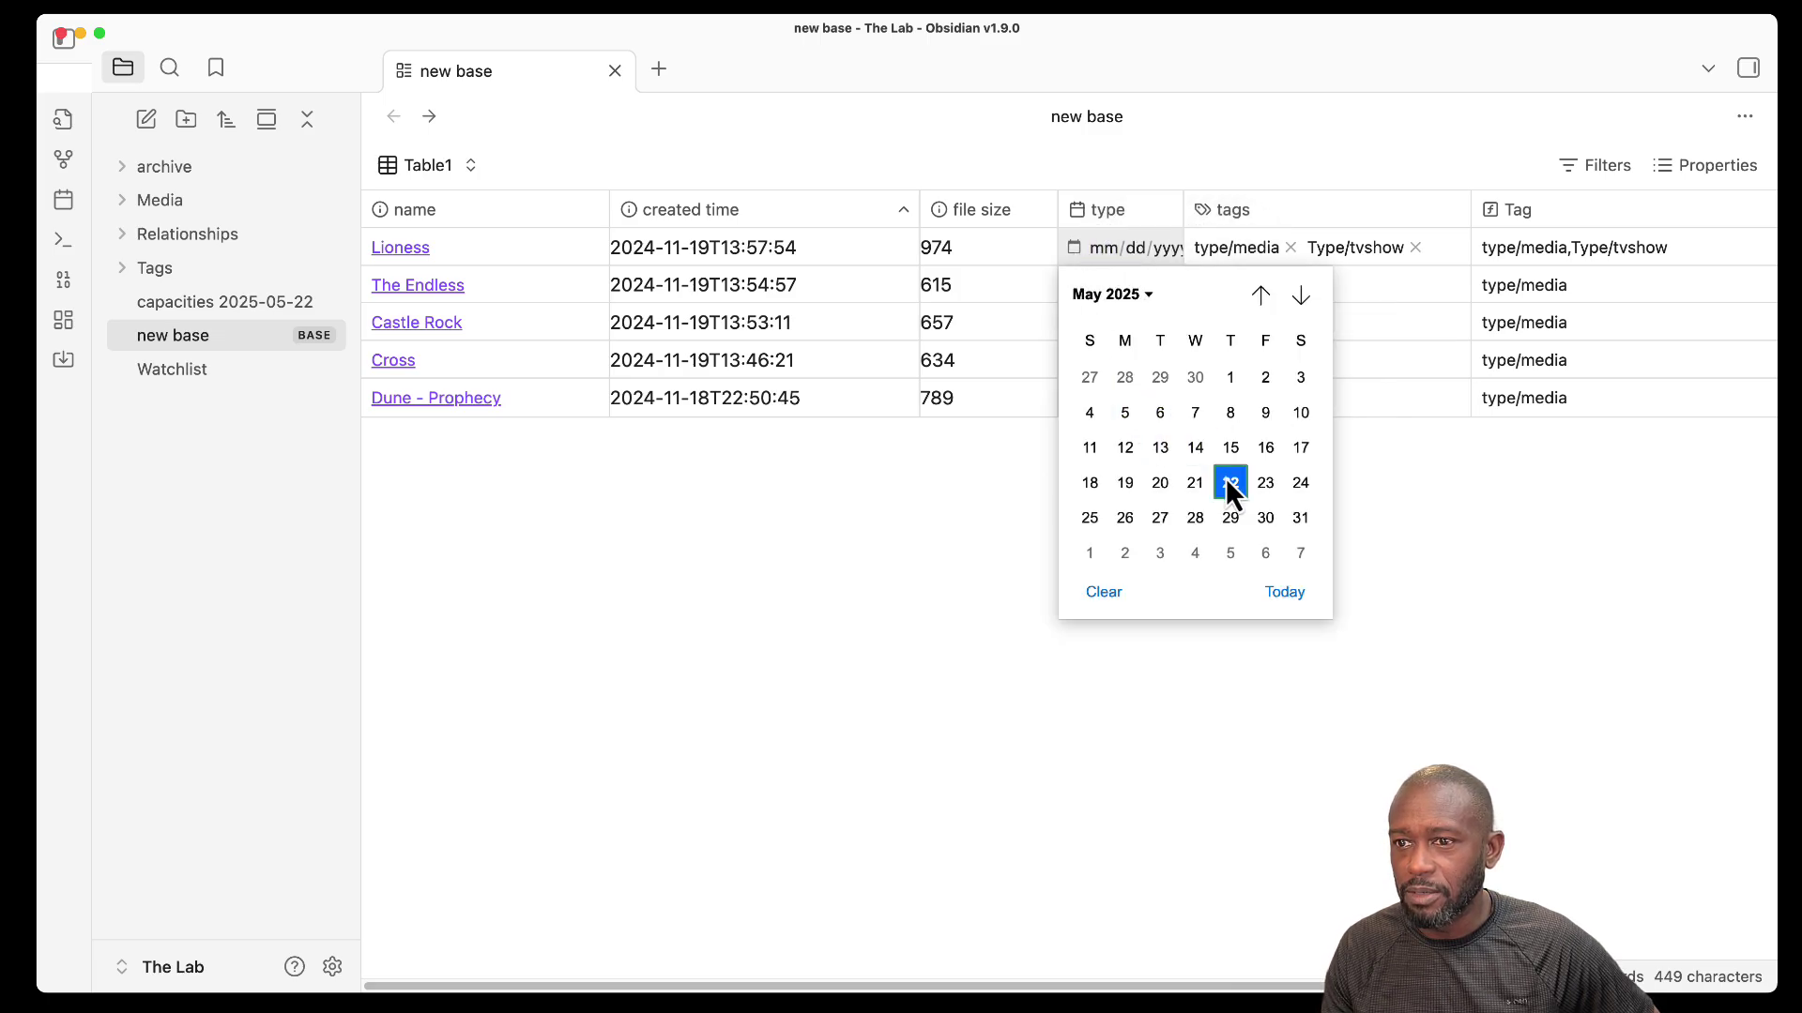
click(1199, 489)
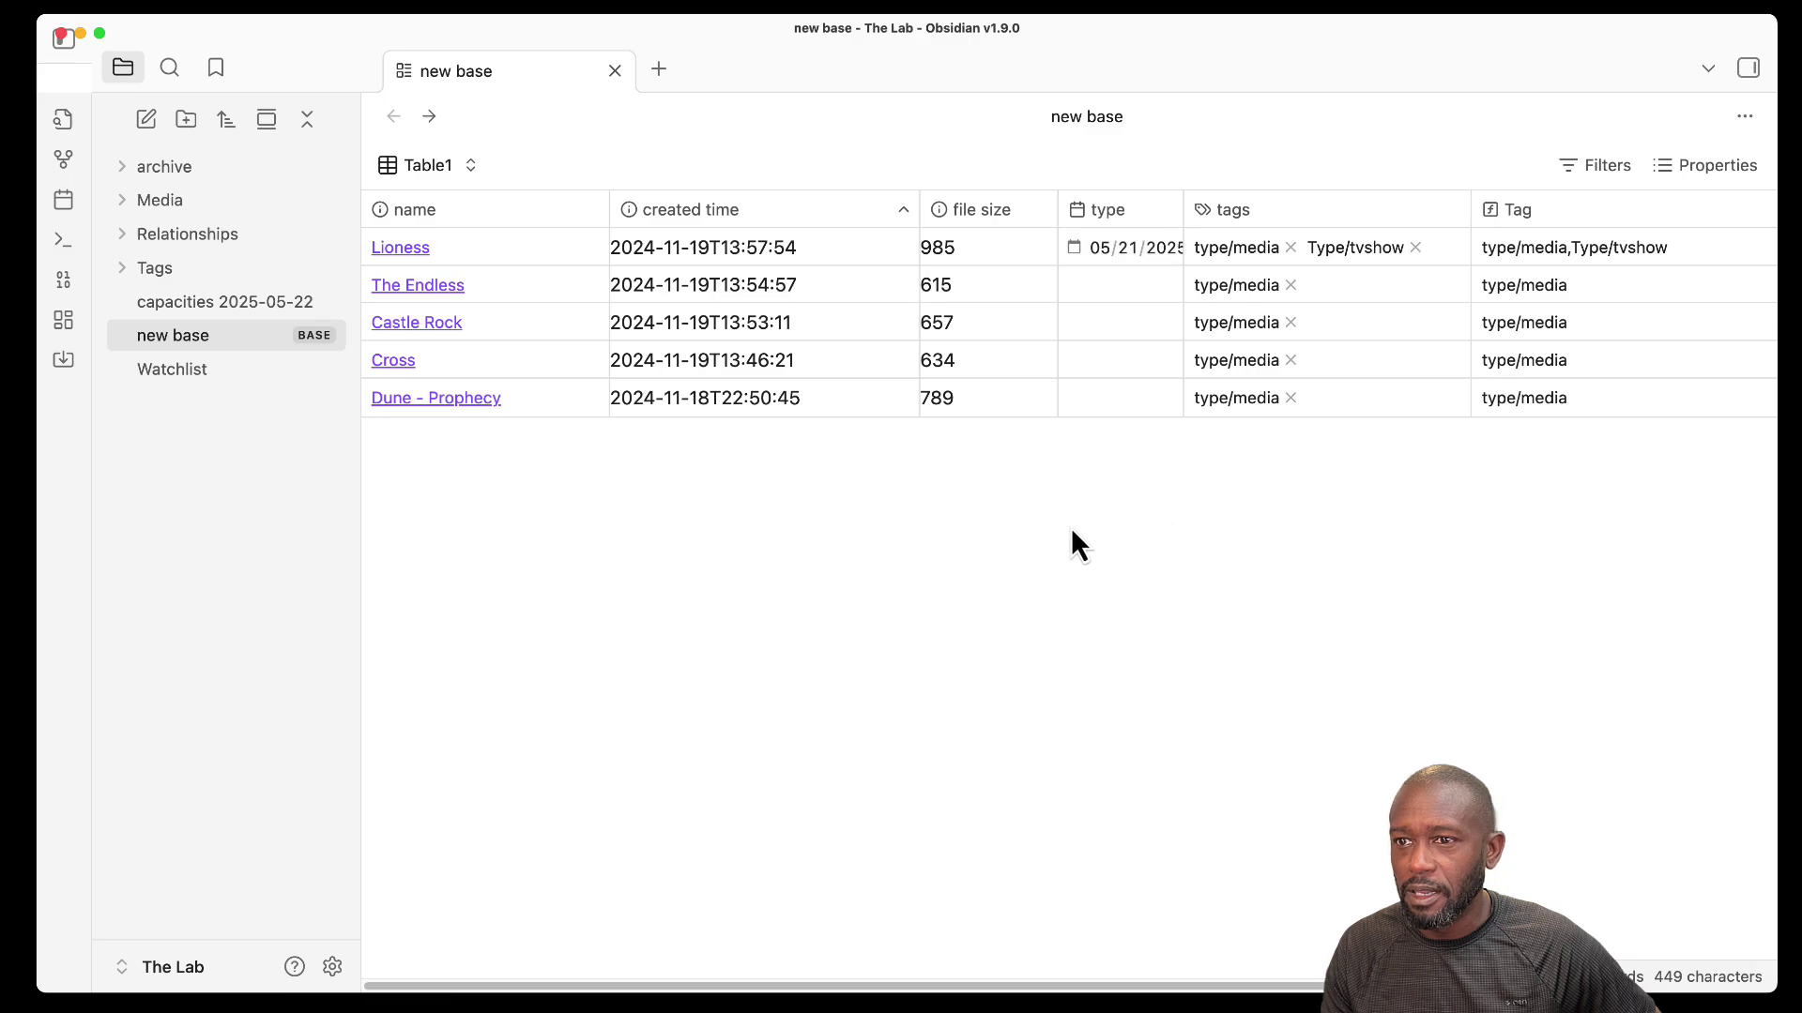
drag(1180, 210, 1214, 227)
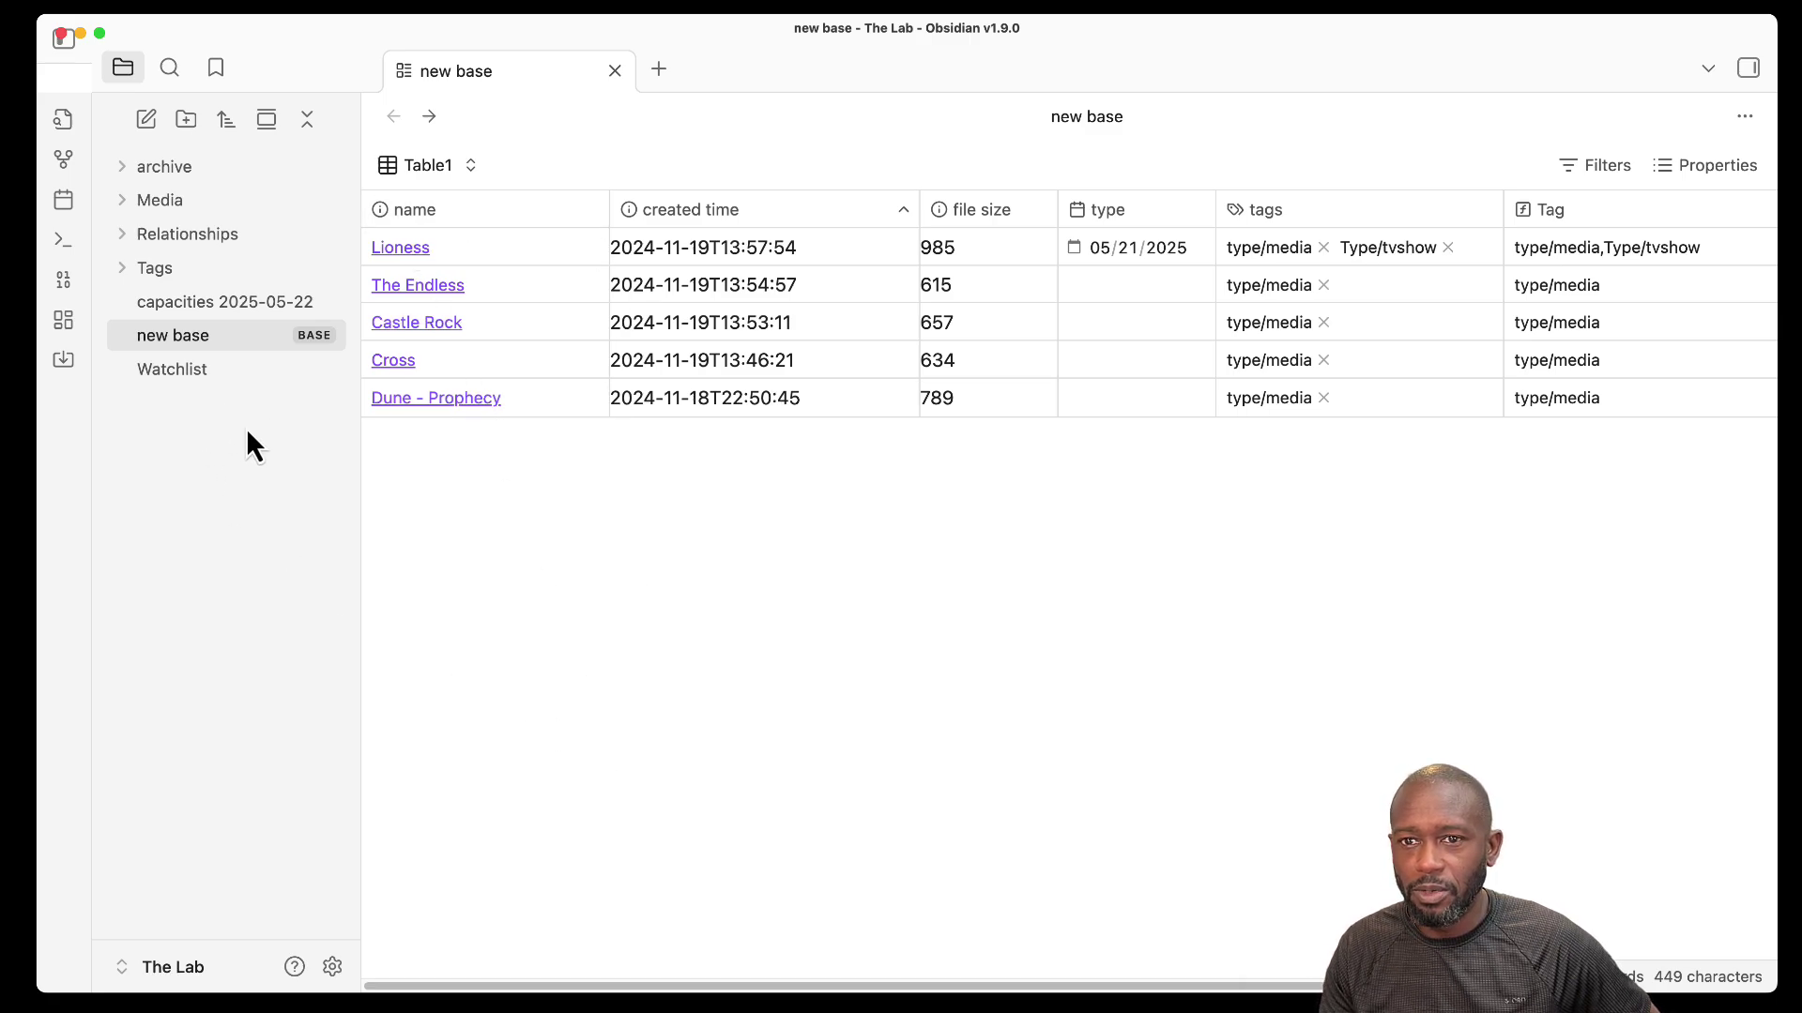
Create a new note in the vault and fill its body with several lines of placeholder text such as asdfasdfasdfasdf.
right_click(189, 447)
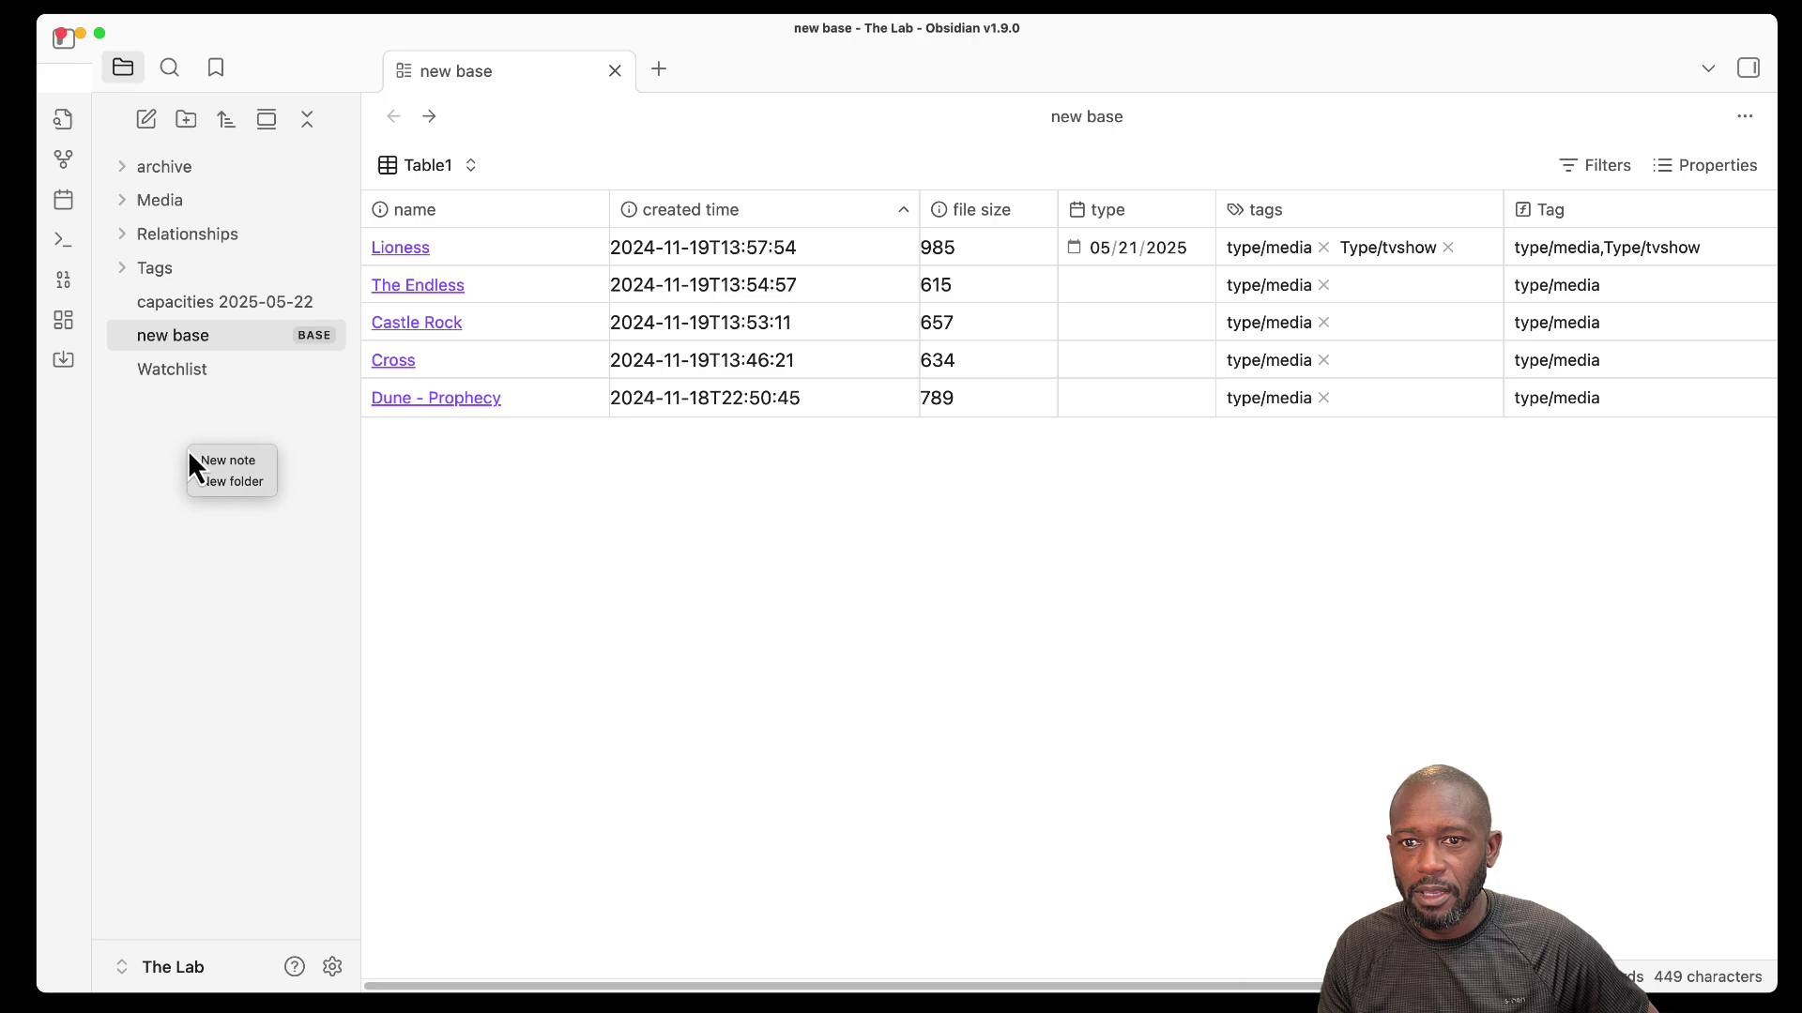
click(249, 462)
click(689, 414)
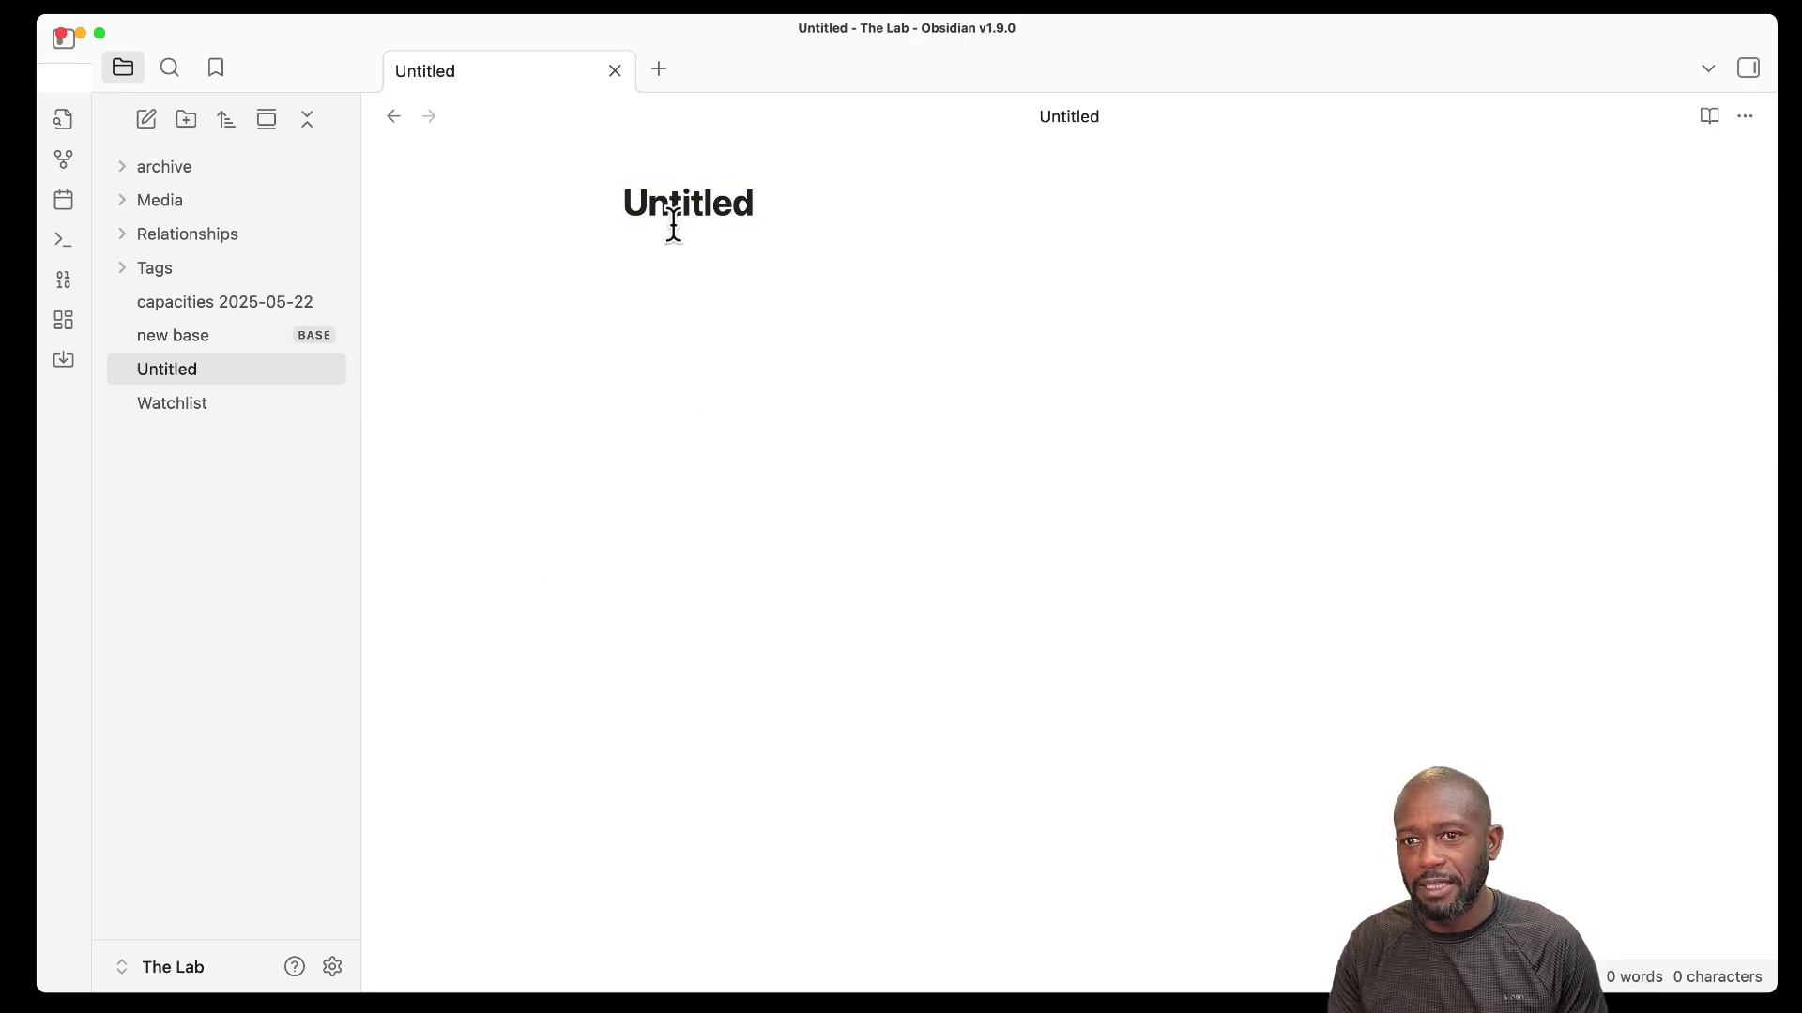
text(asdfasdfasdfasdf)
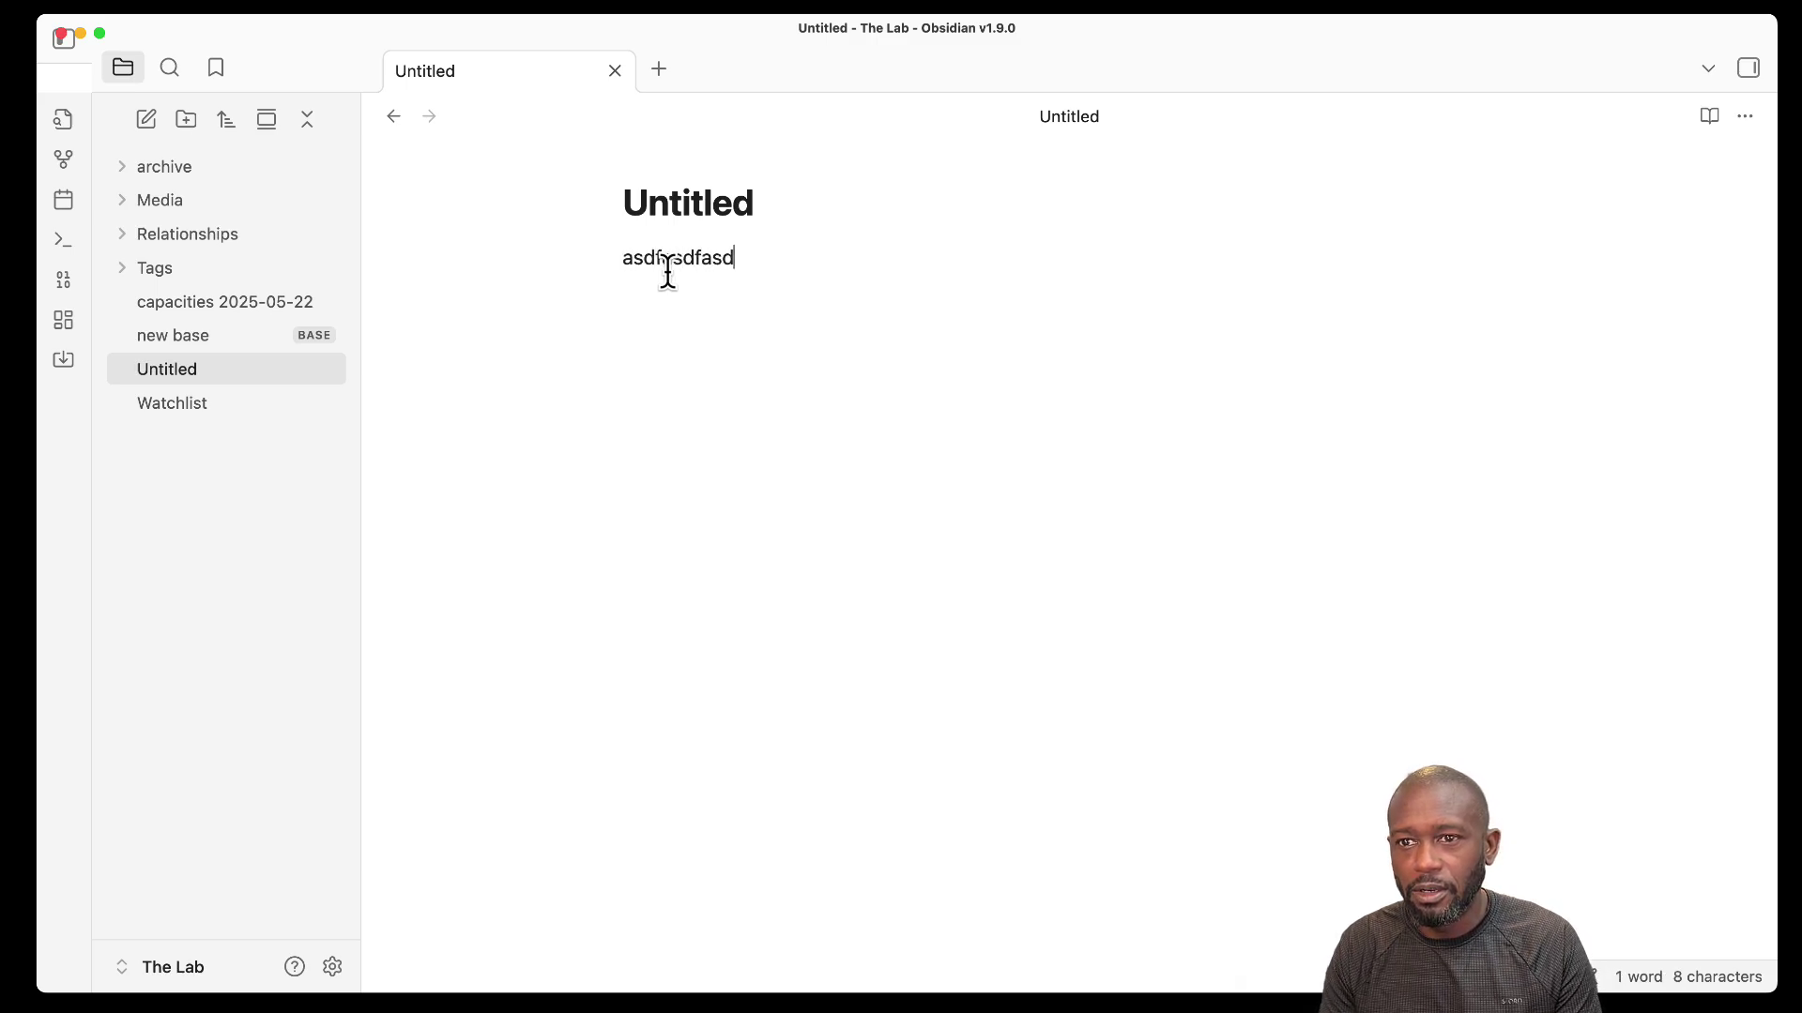
key(Return)
key(Return)
text(asdfasdf)
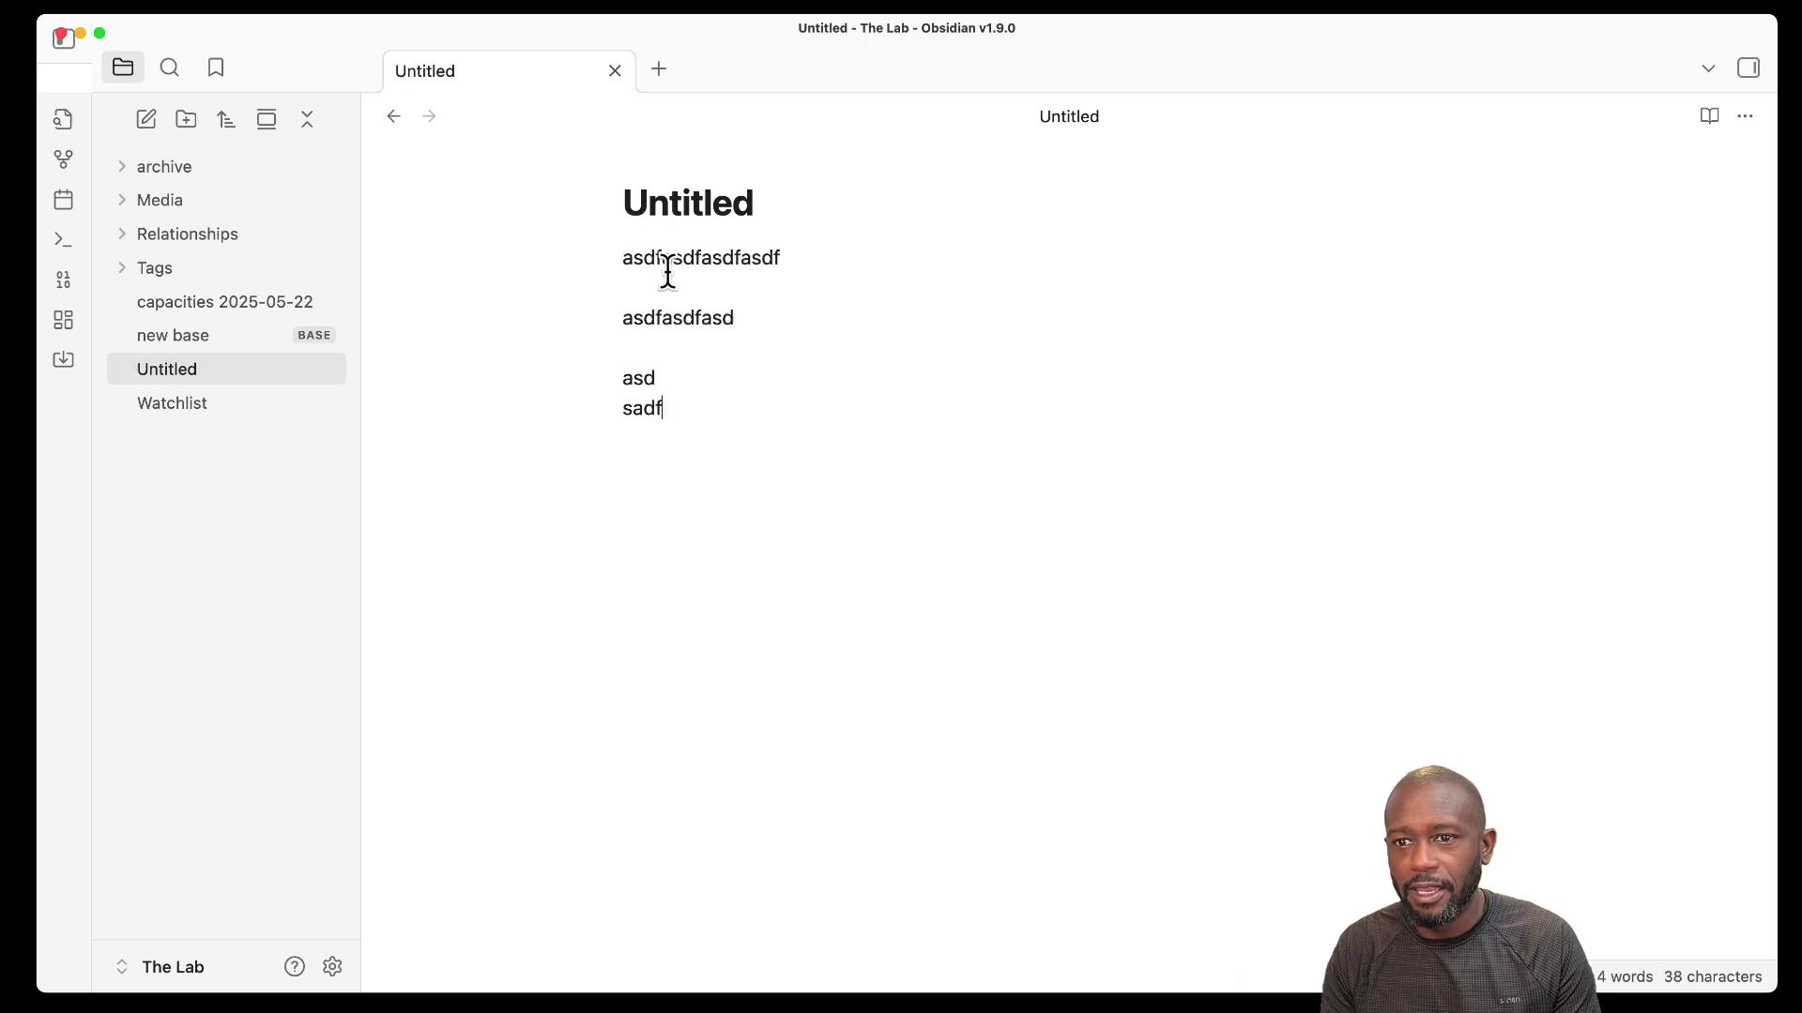
text(as)
key(Return)
text(fasd)
key(Return)
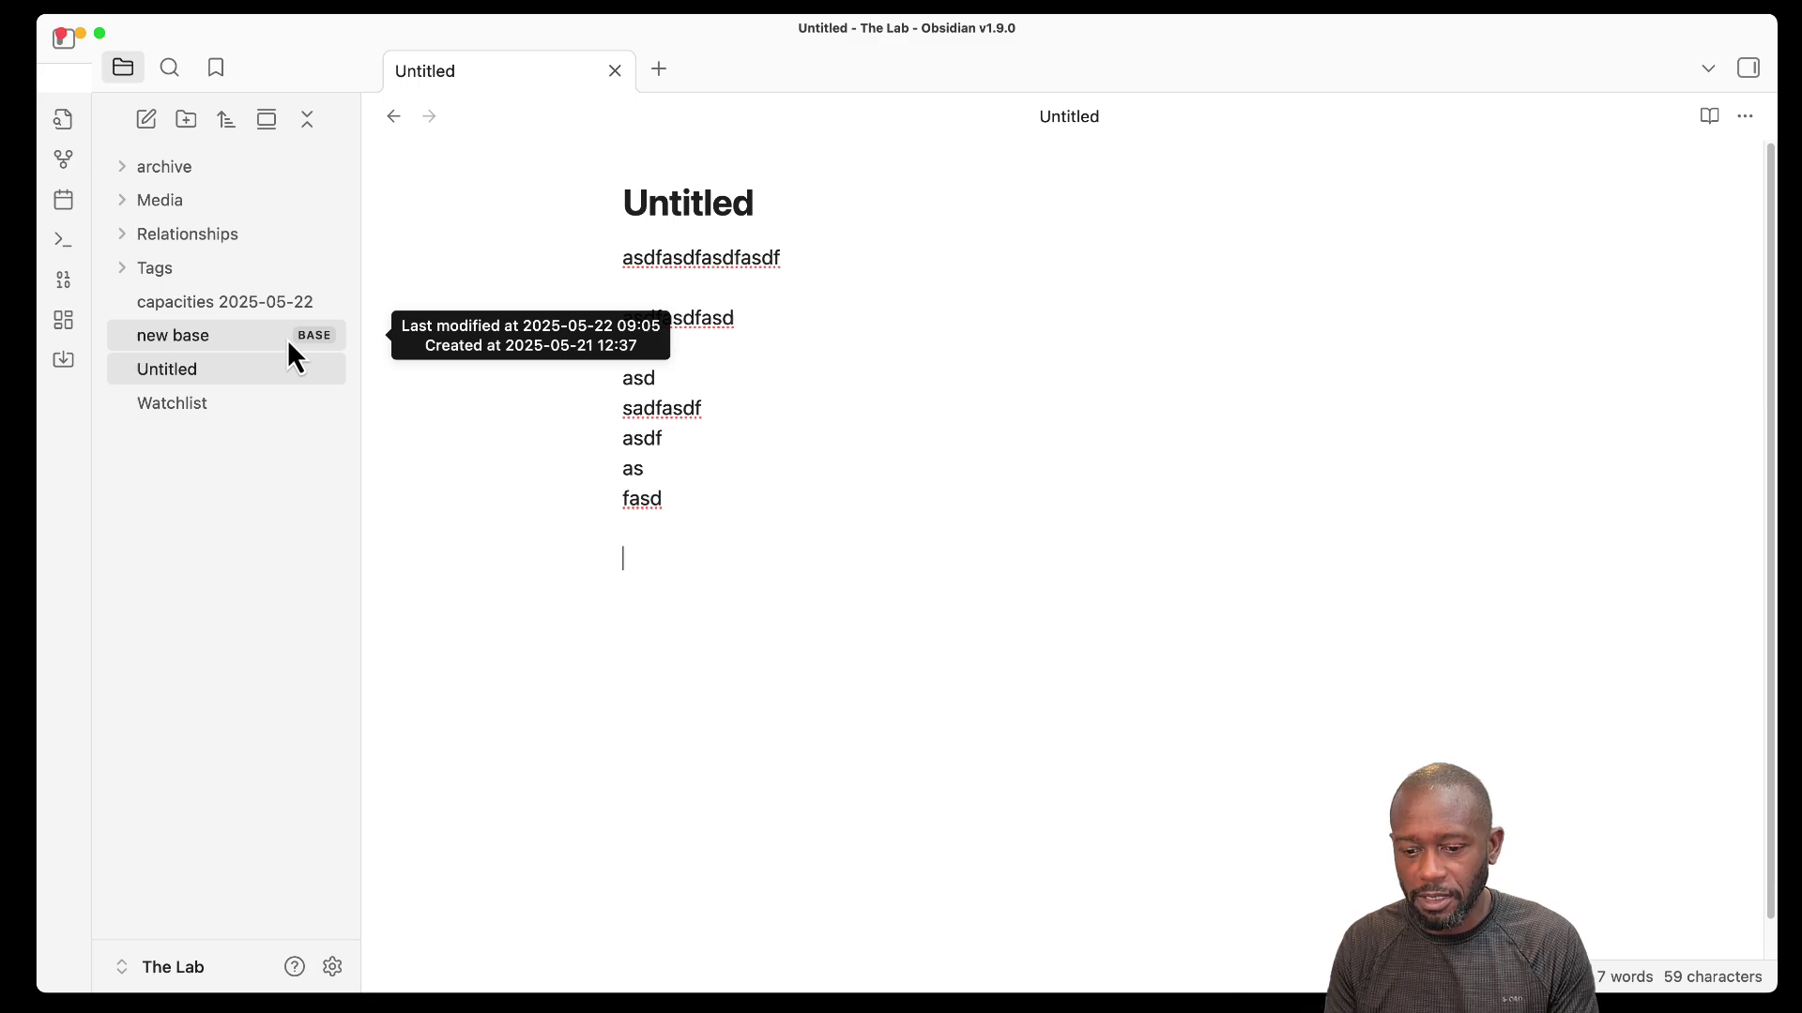
Embed new base.base in the note below the placeholder text.
text(!)
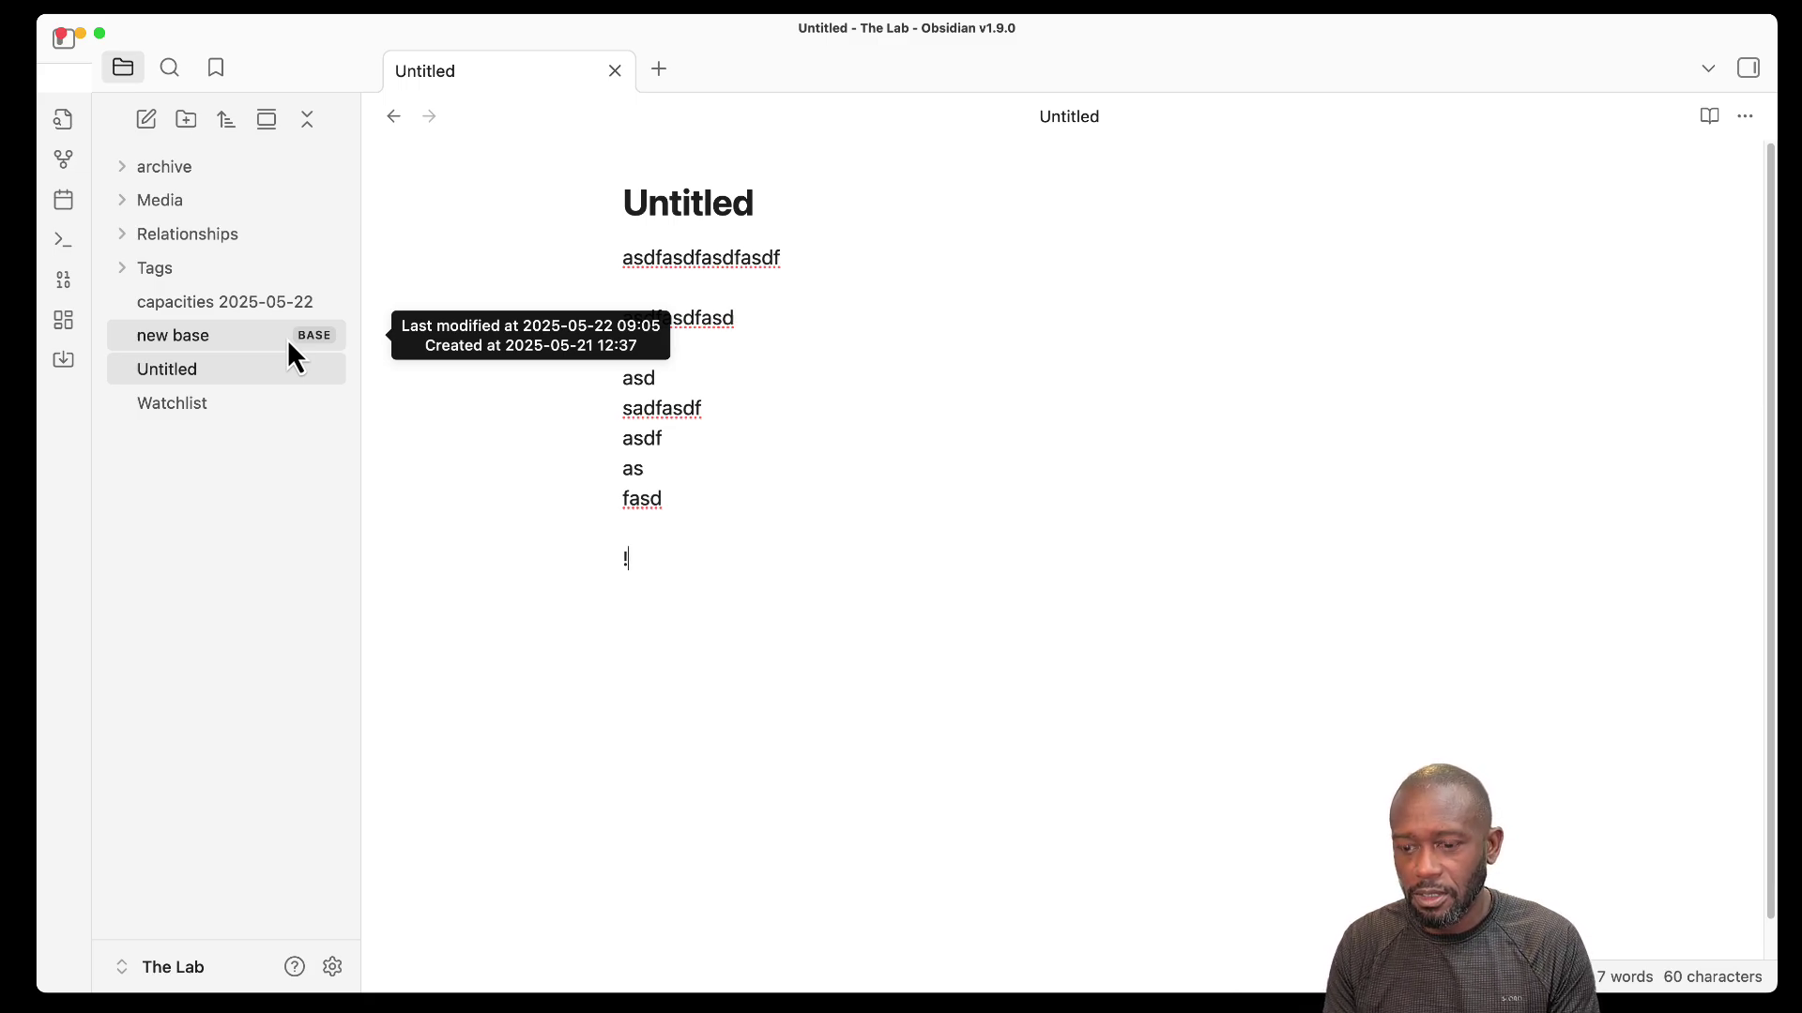
text([[)
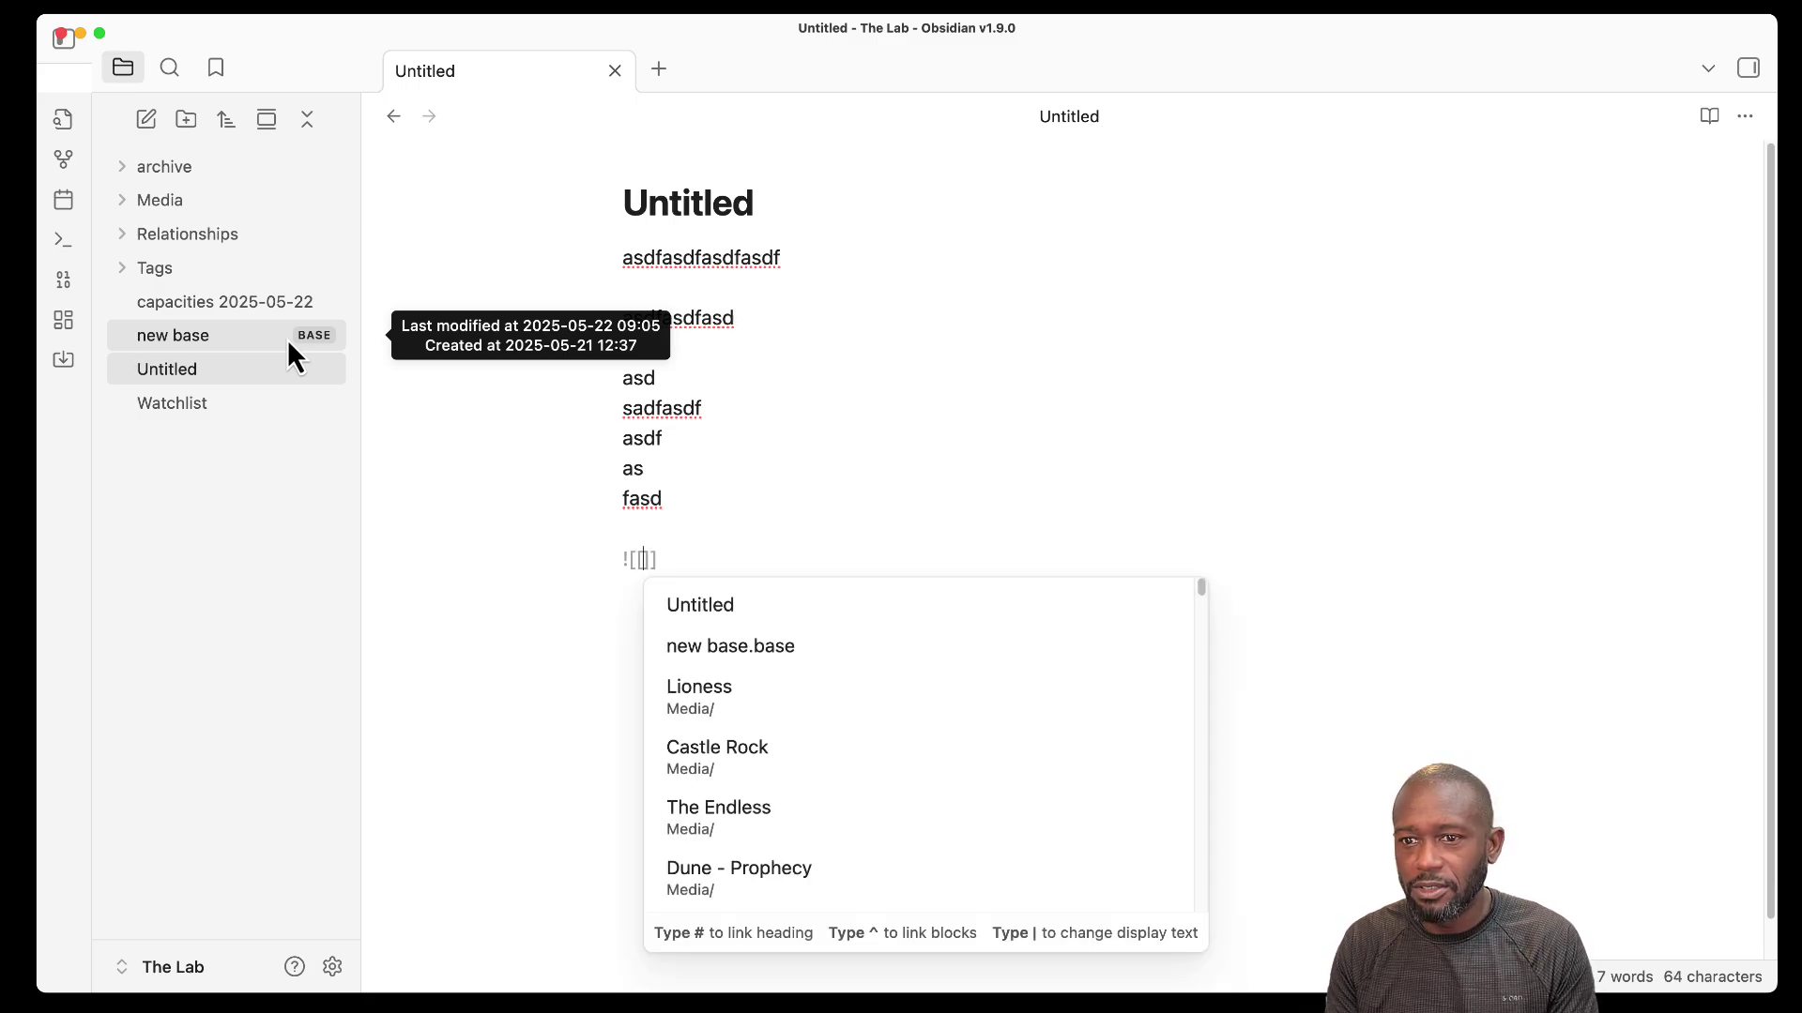
click(757, 644)
click(629, 530)
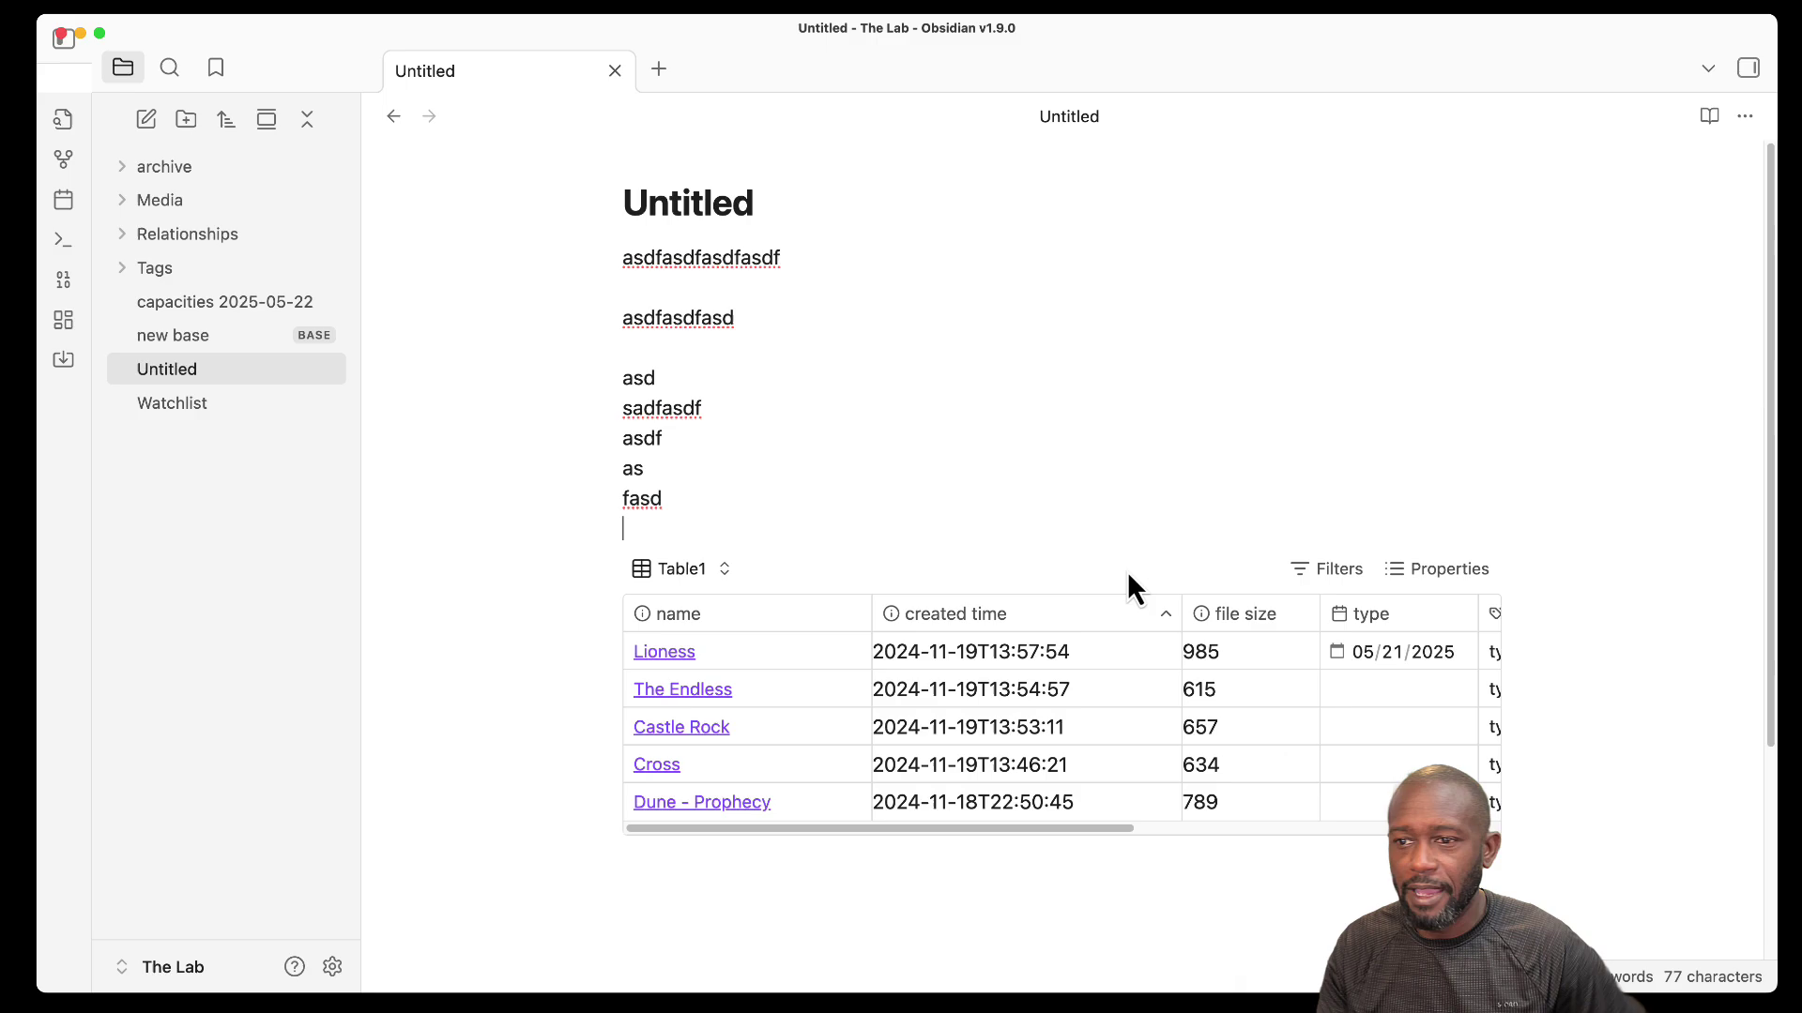
Examine the embedded base's remaining columns, view options, filters and property list.
mouse_move(1047, 830)
mouse_down()
mouse_move(1407, 842)
mouse_move(1021, 836)
mouse_up()
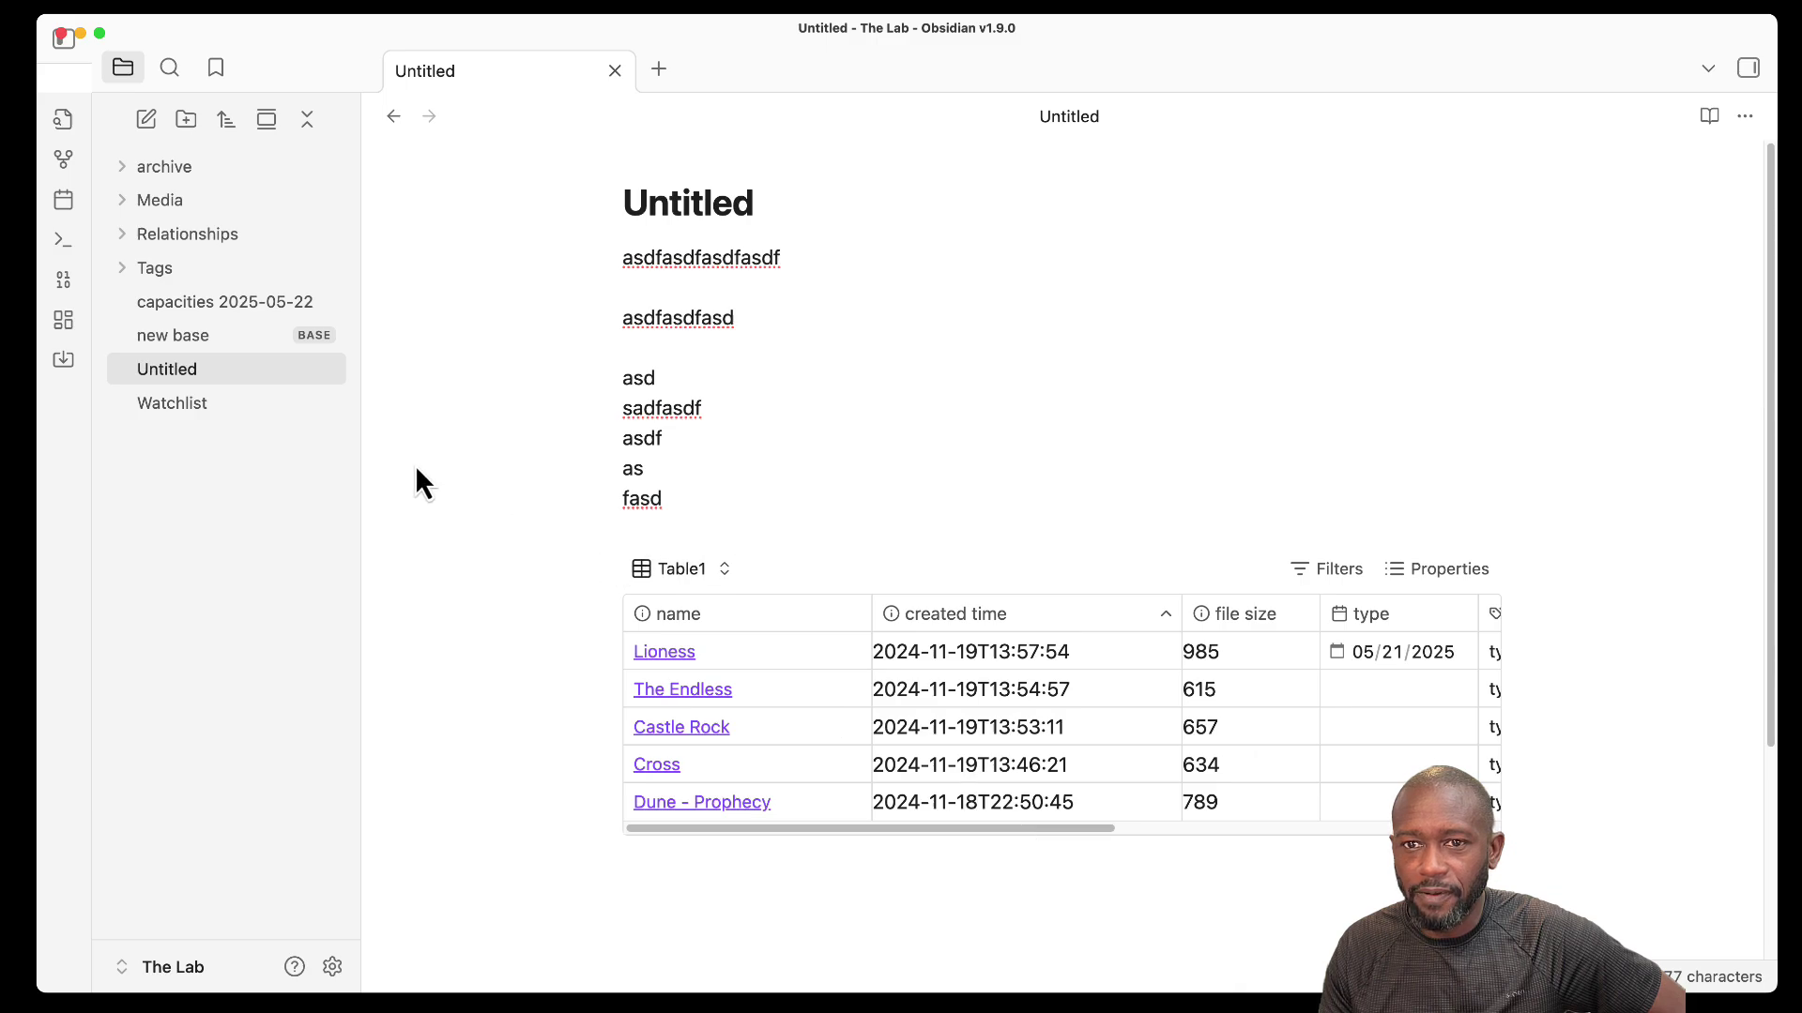
drag(875, 830, 1308, 830)
click(704, 578)
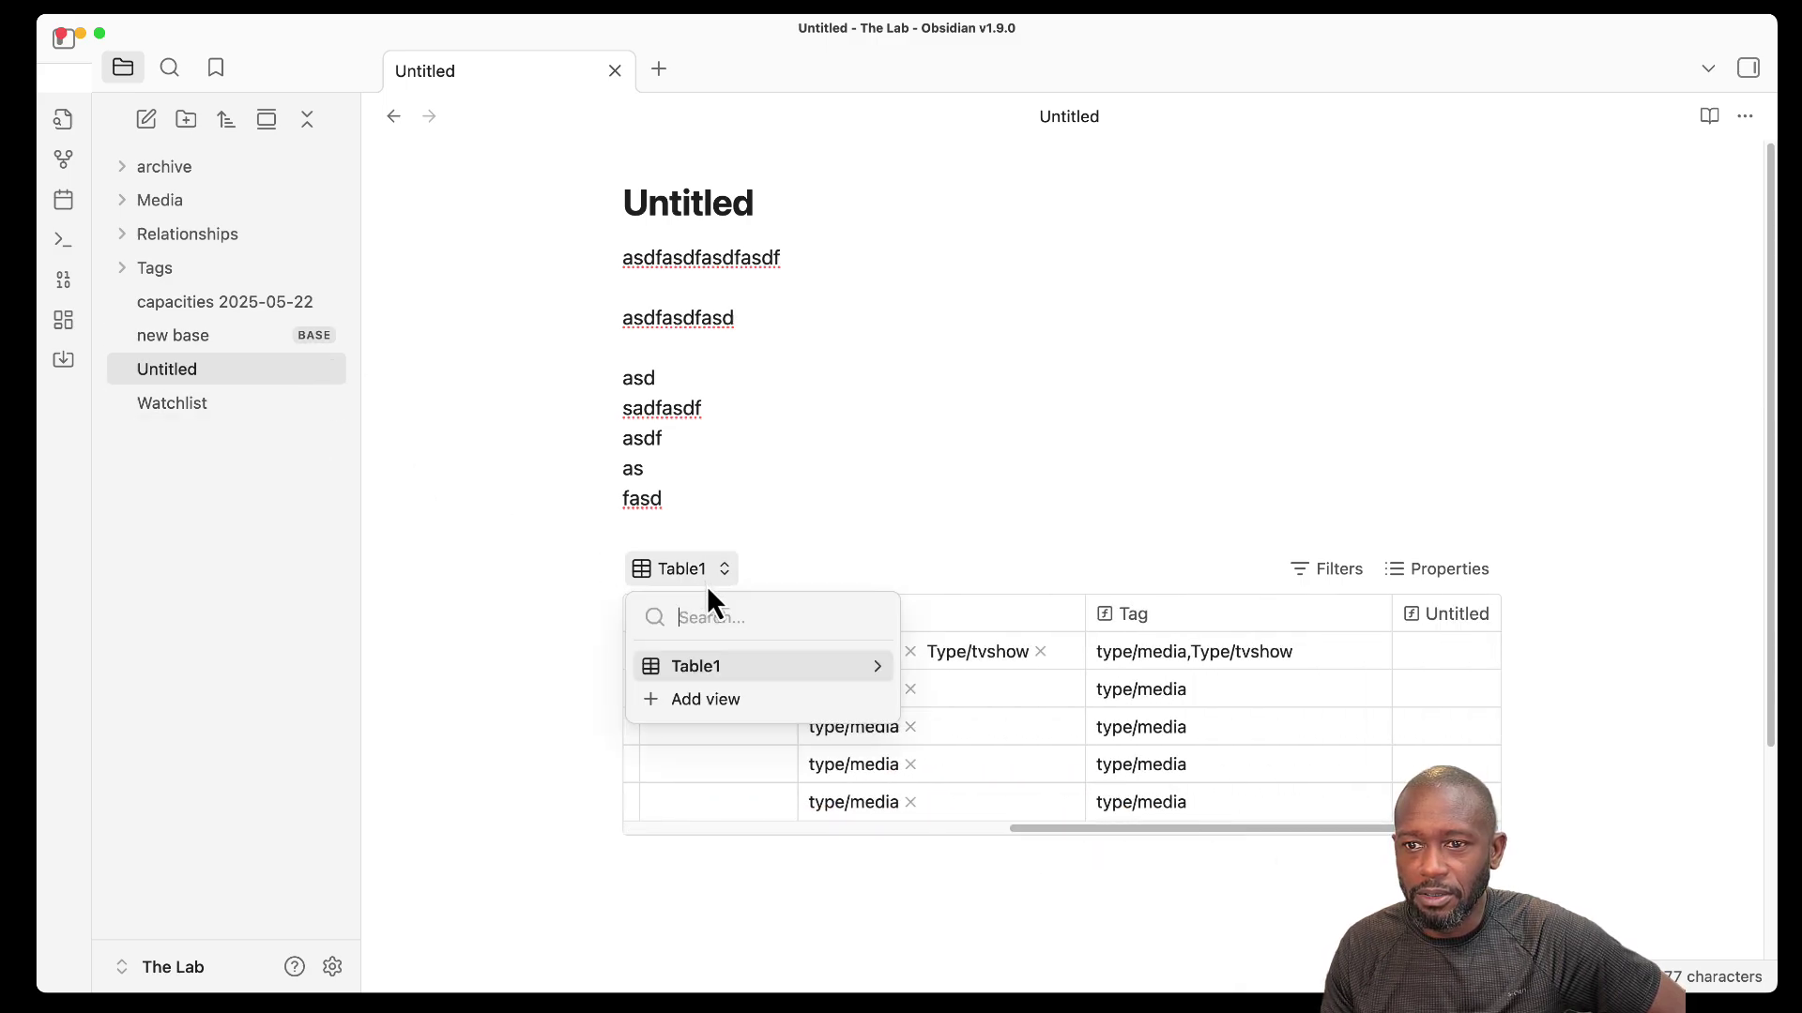
click(1107, 569)
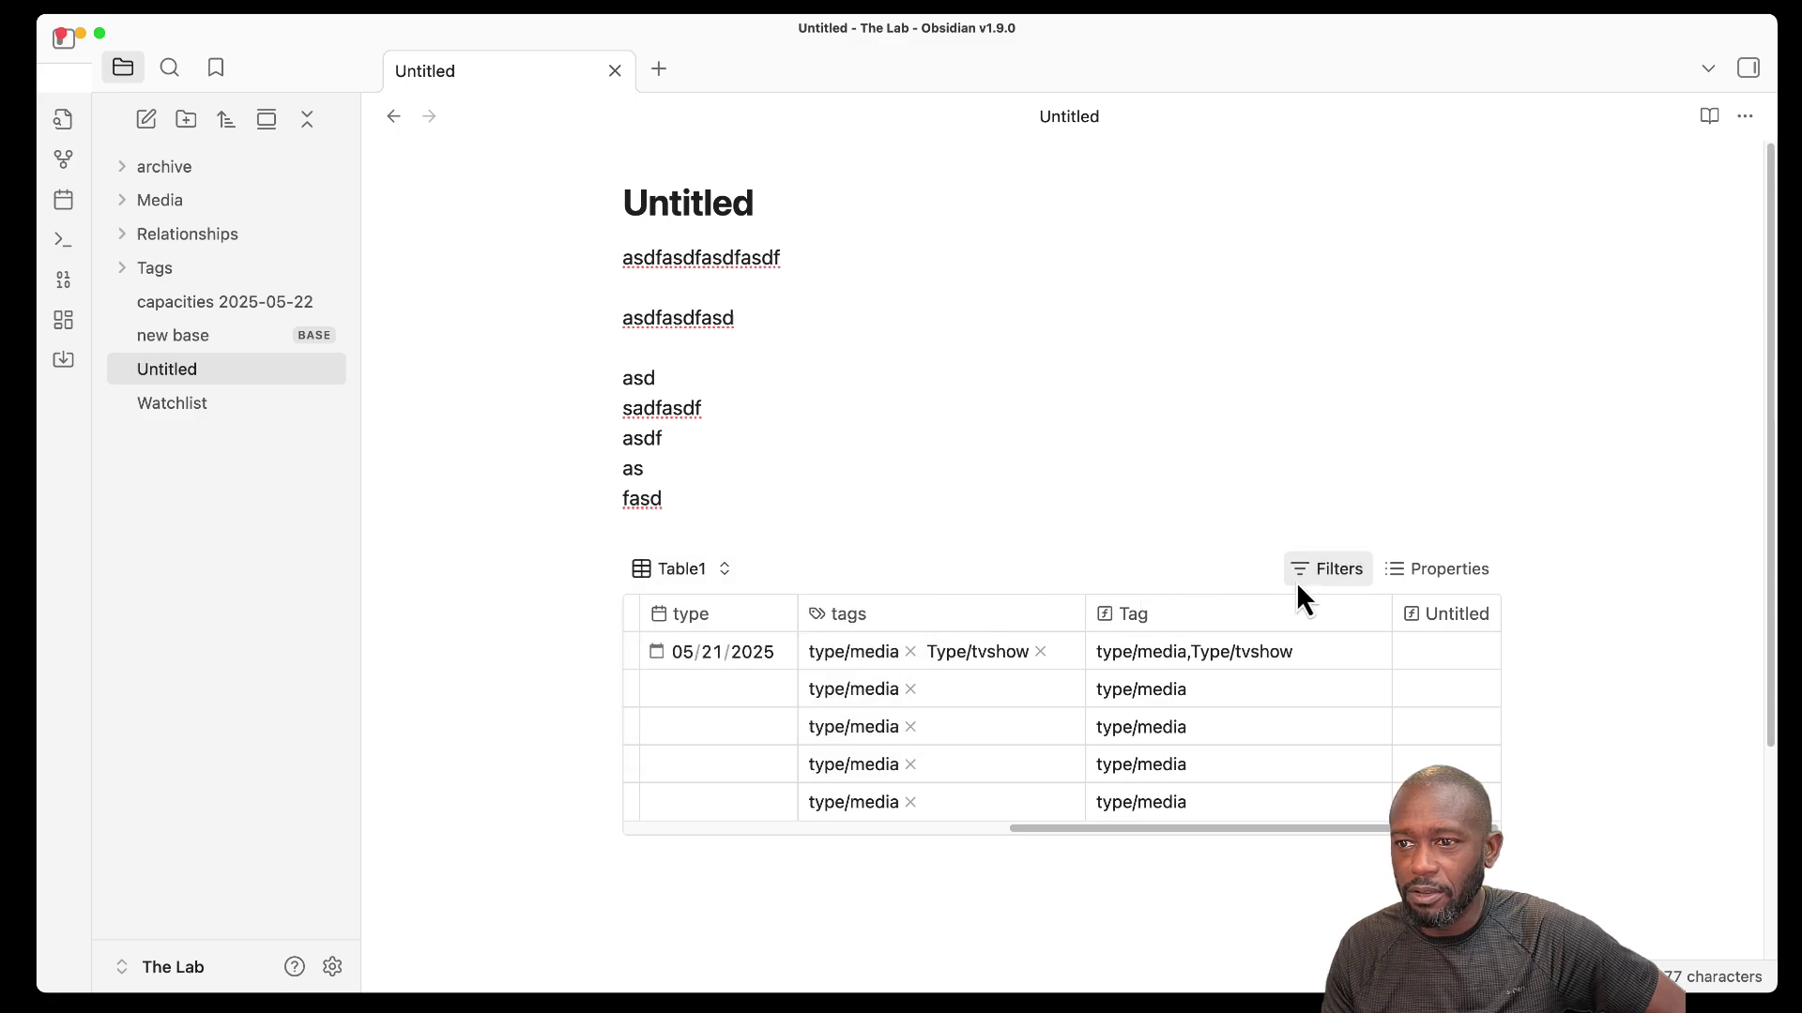
click(1305, 574)
click(1287, 567)
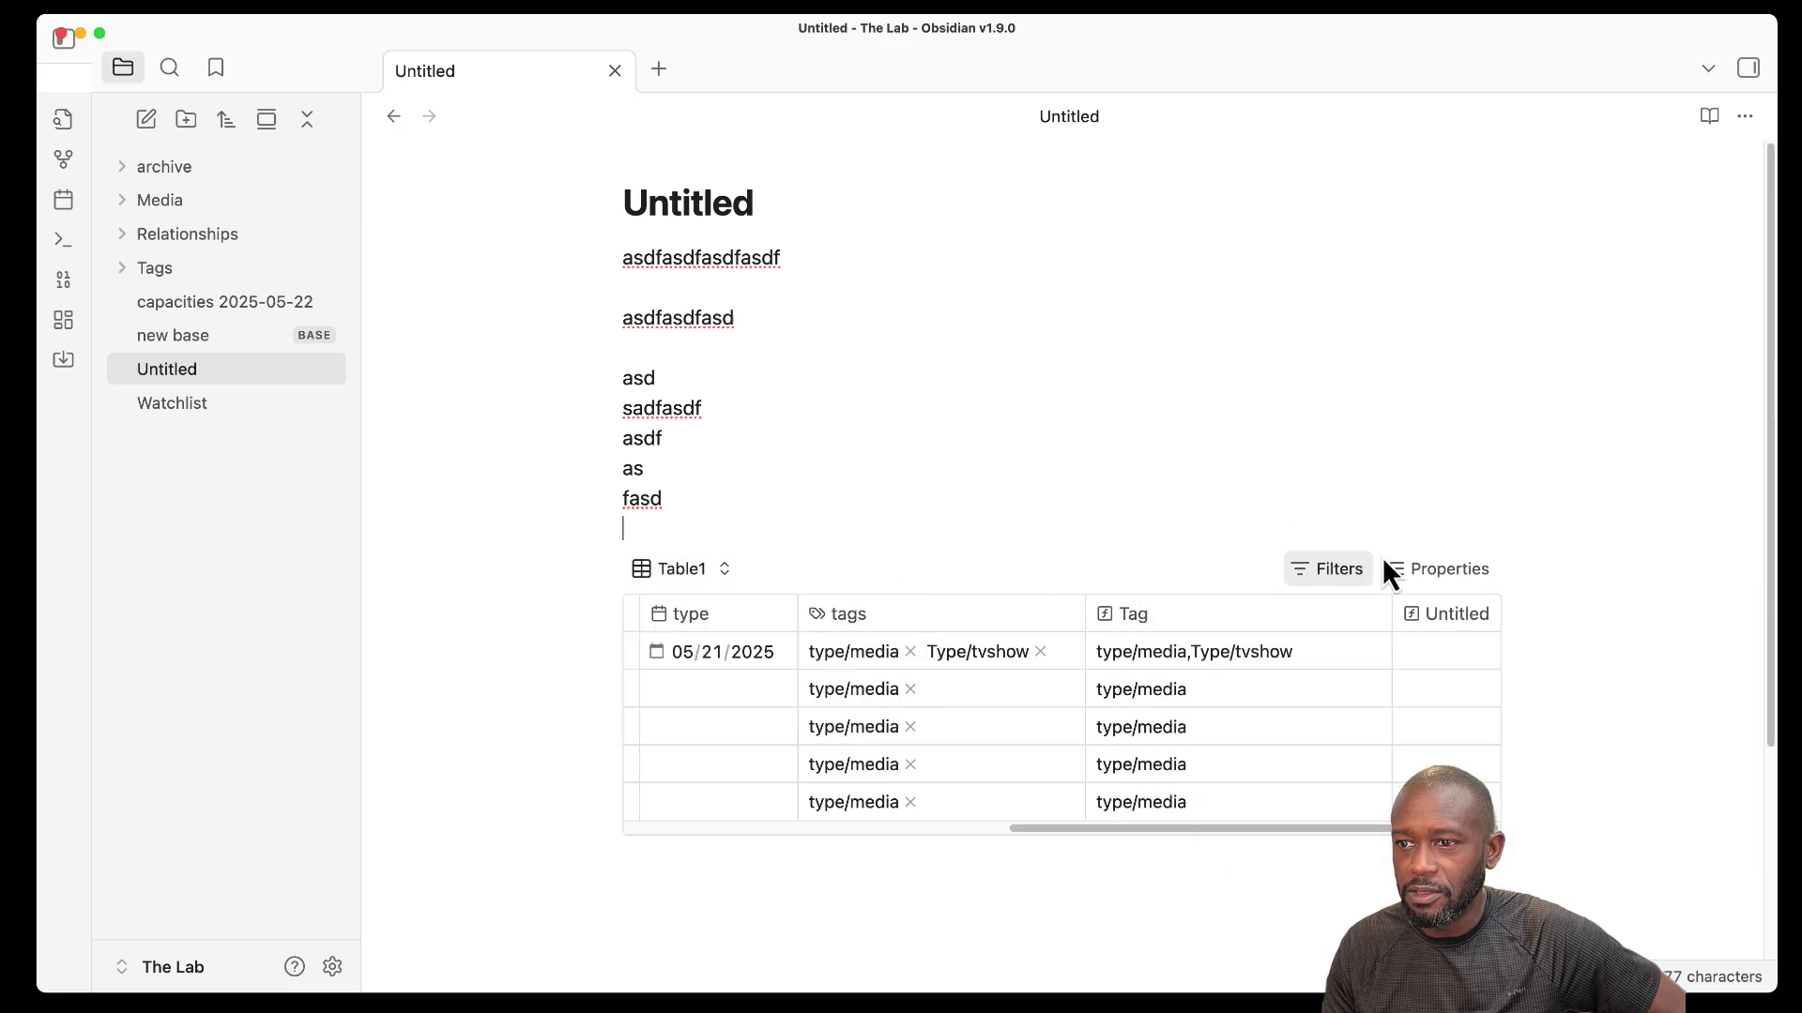
click(1398, 569)
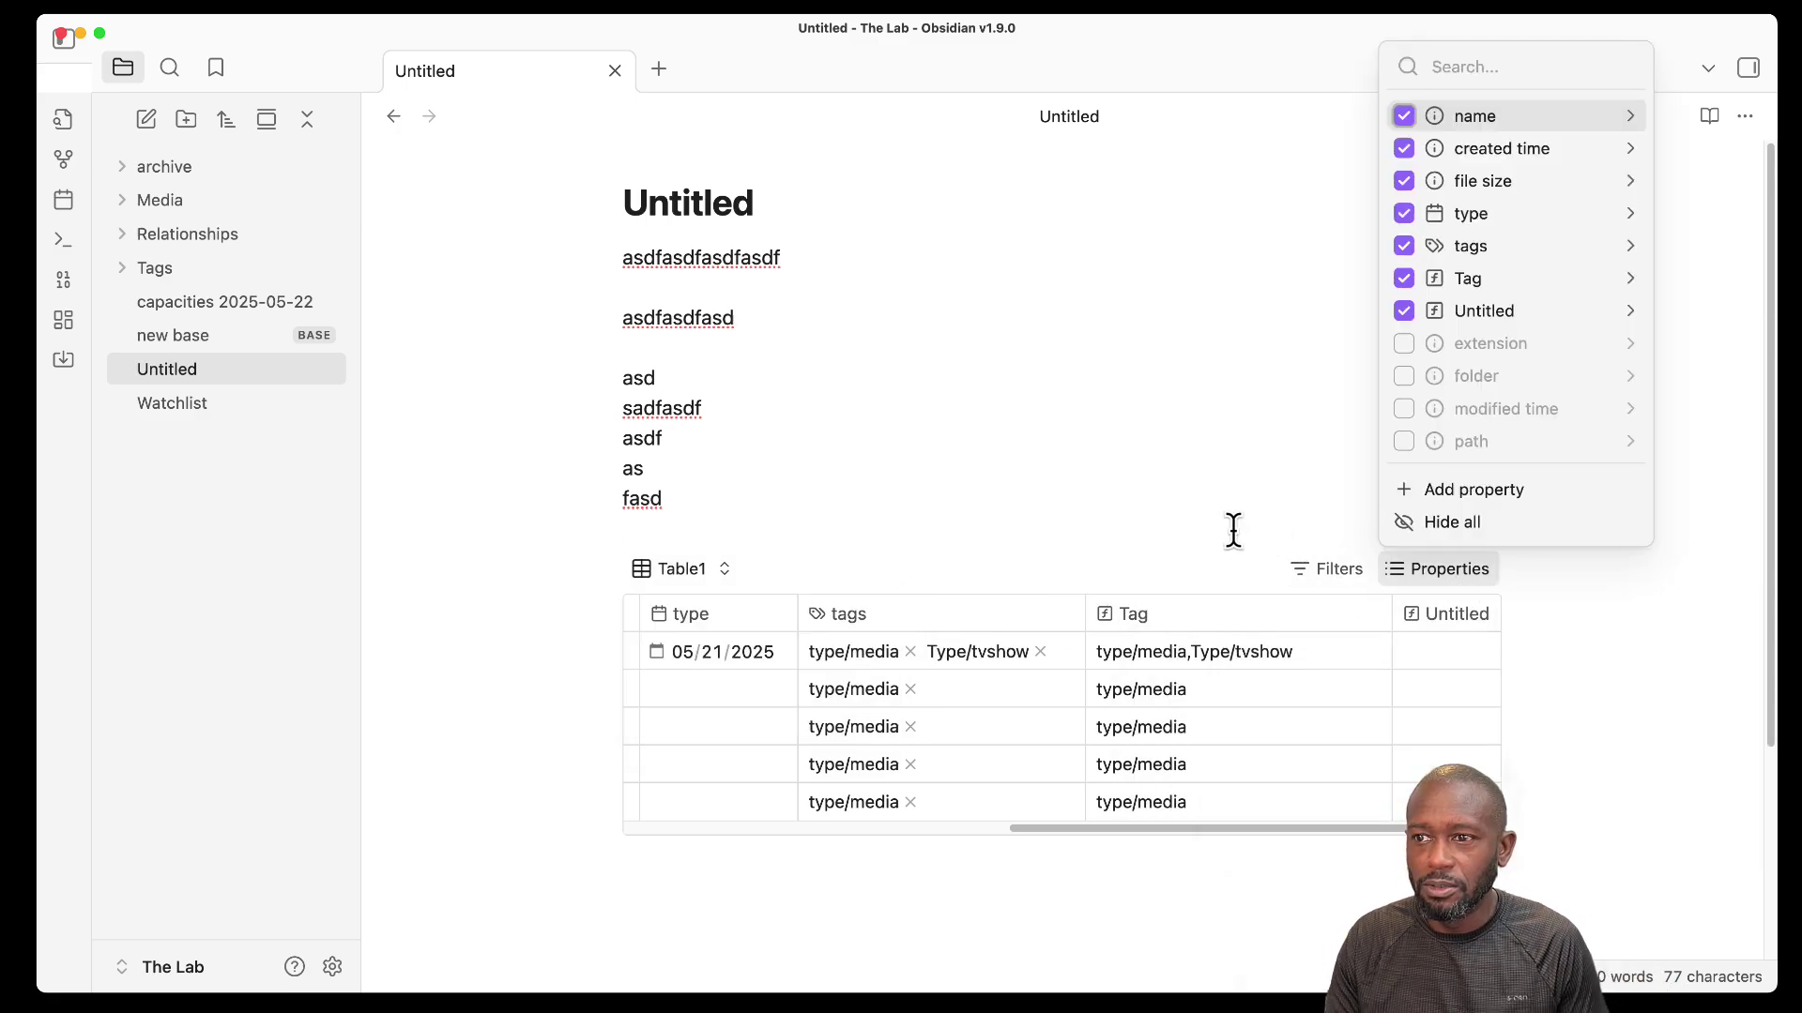
click(1190, 566)
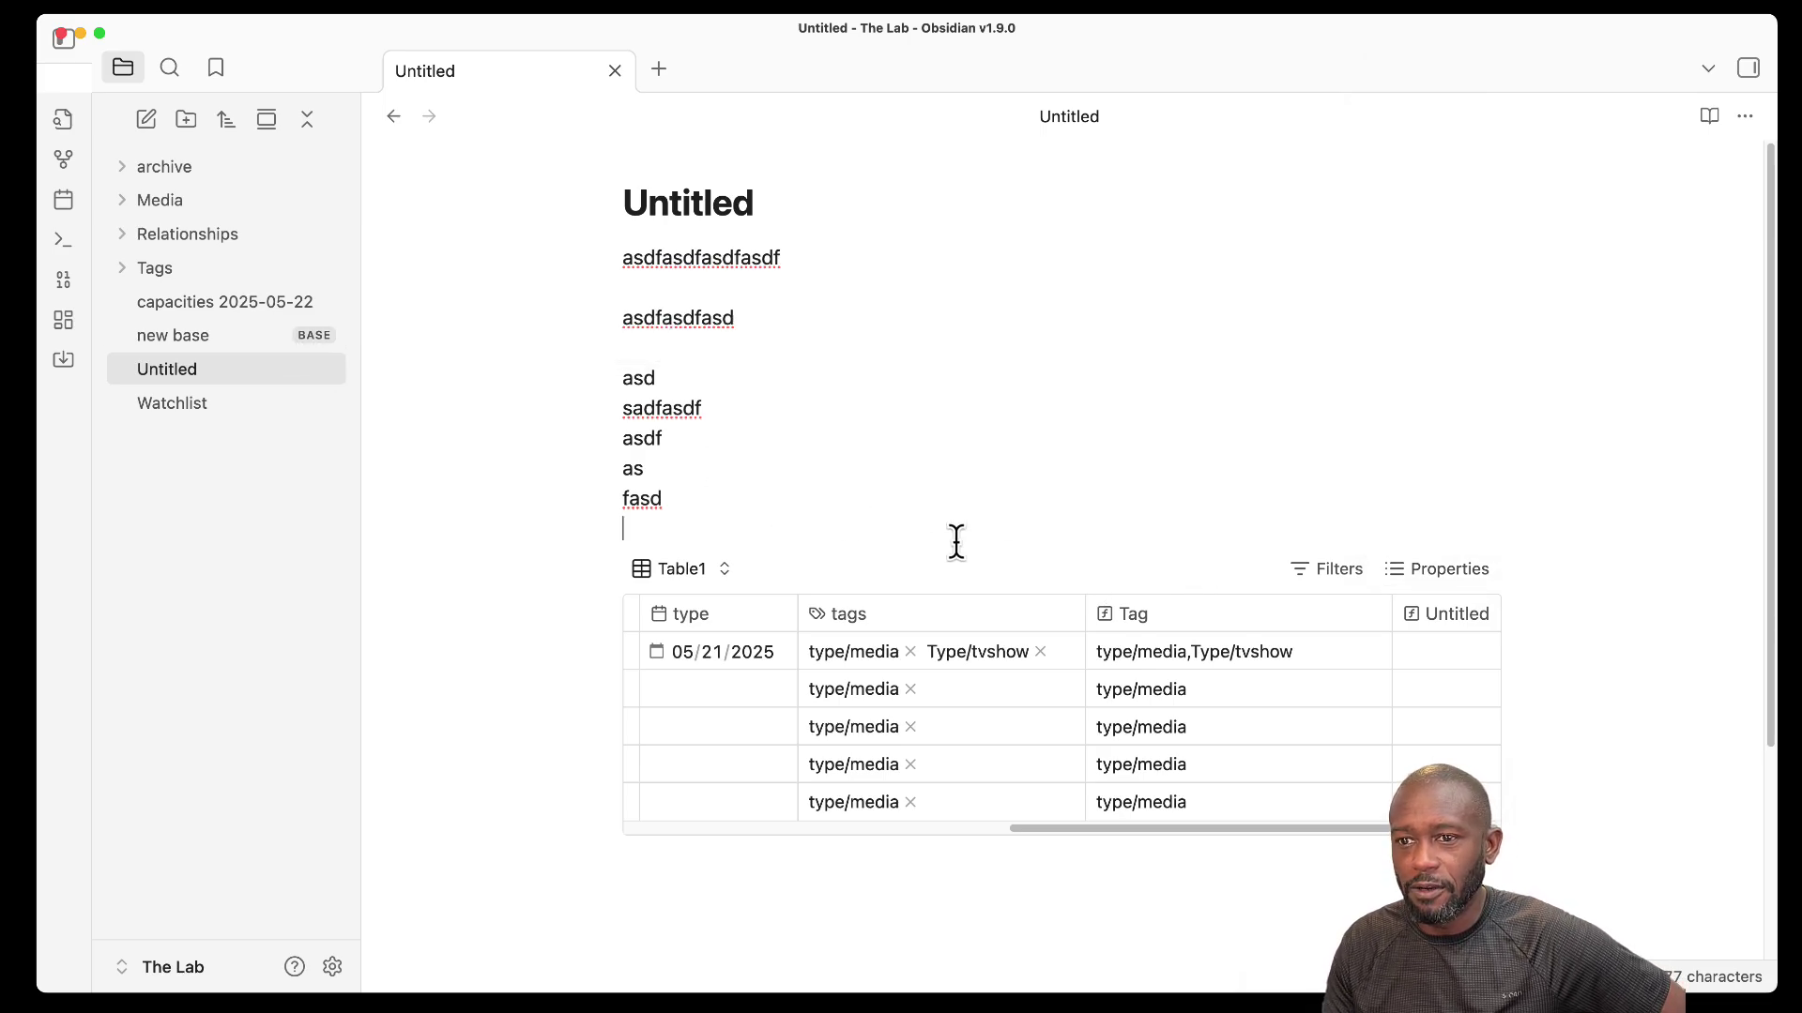
Insert an inline base code block below the embedded new base table and look over its unfiltered rows.
scroll(741, 768, down, 4)
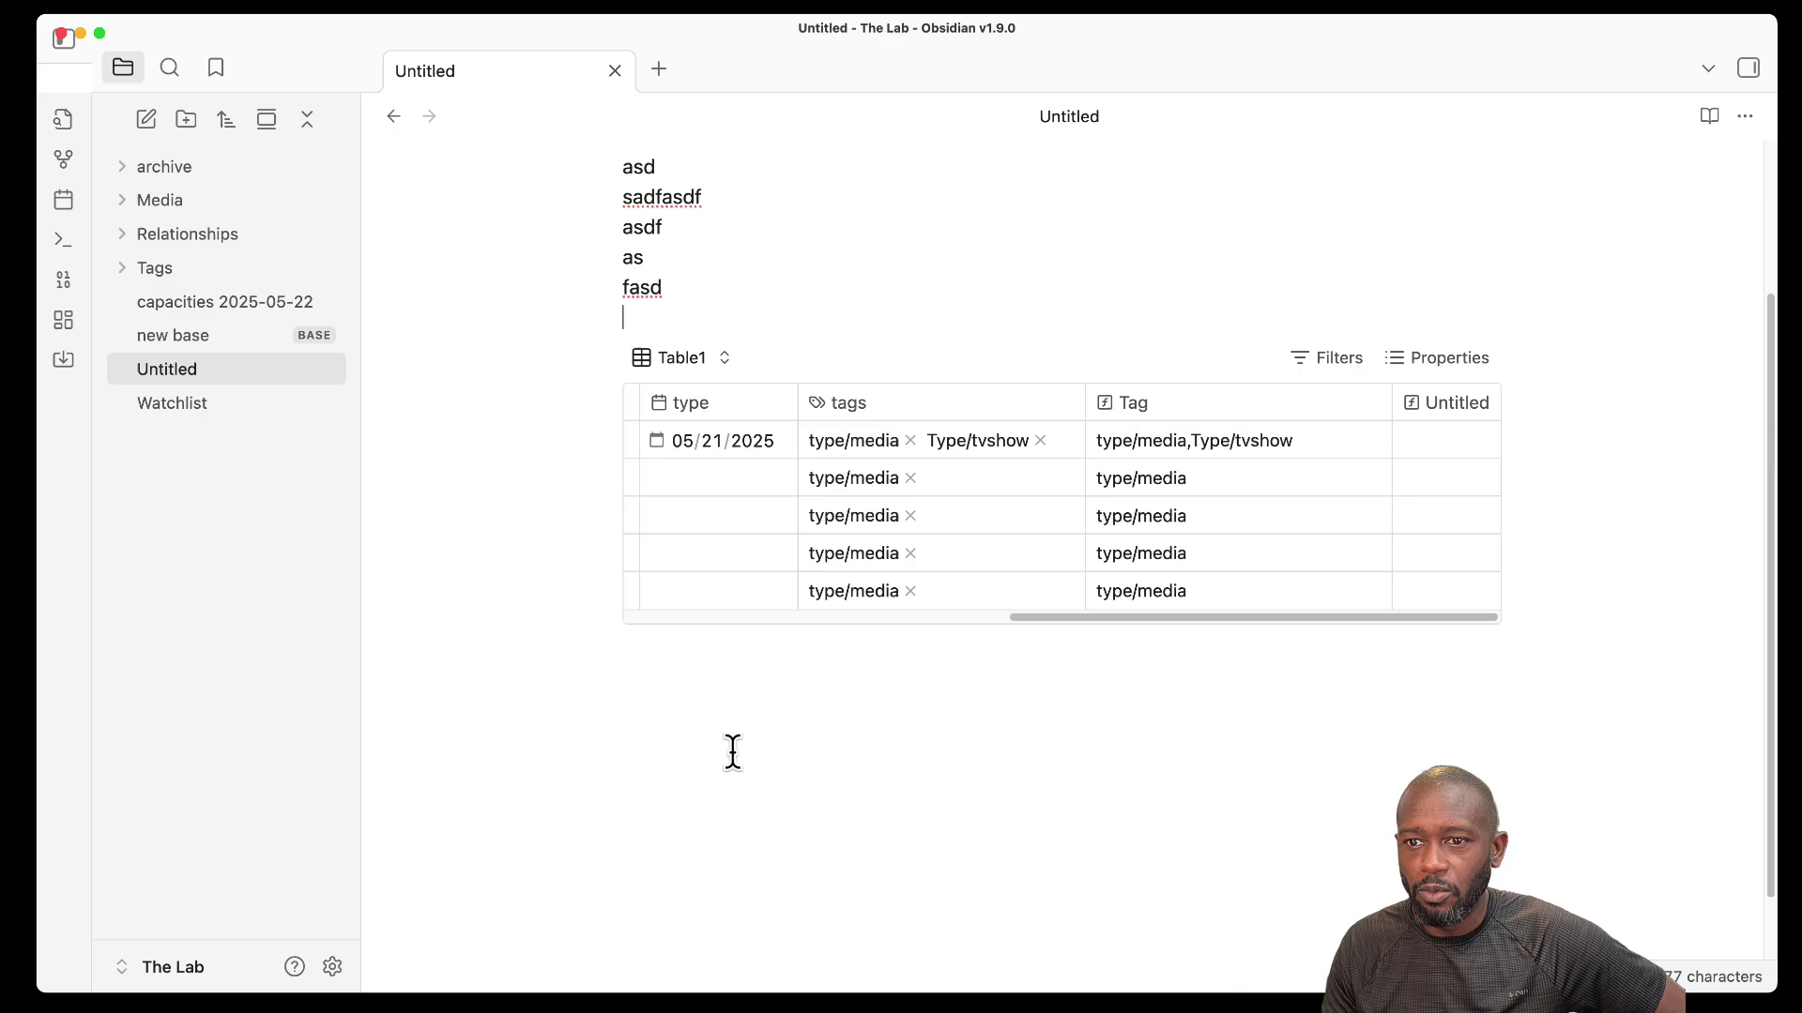
click(634, 699)
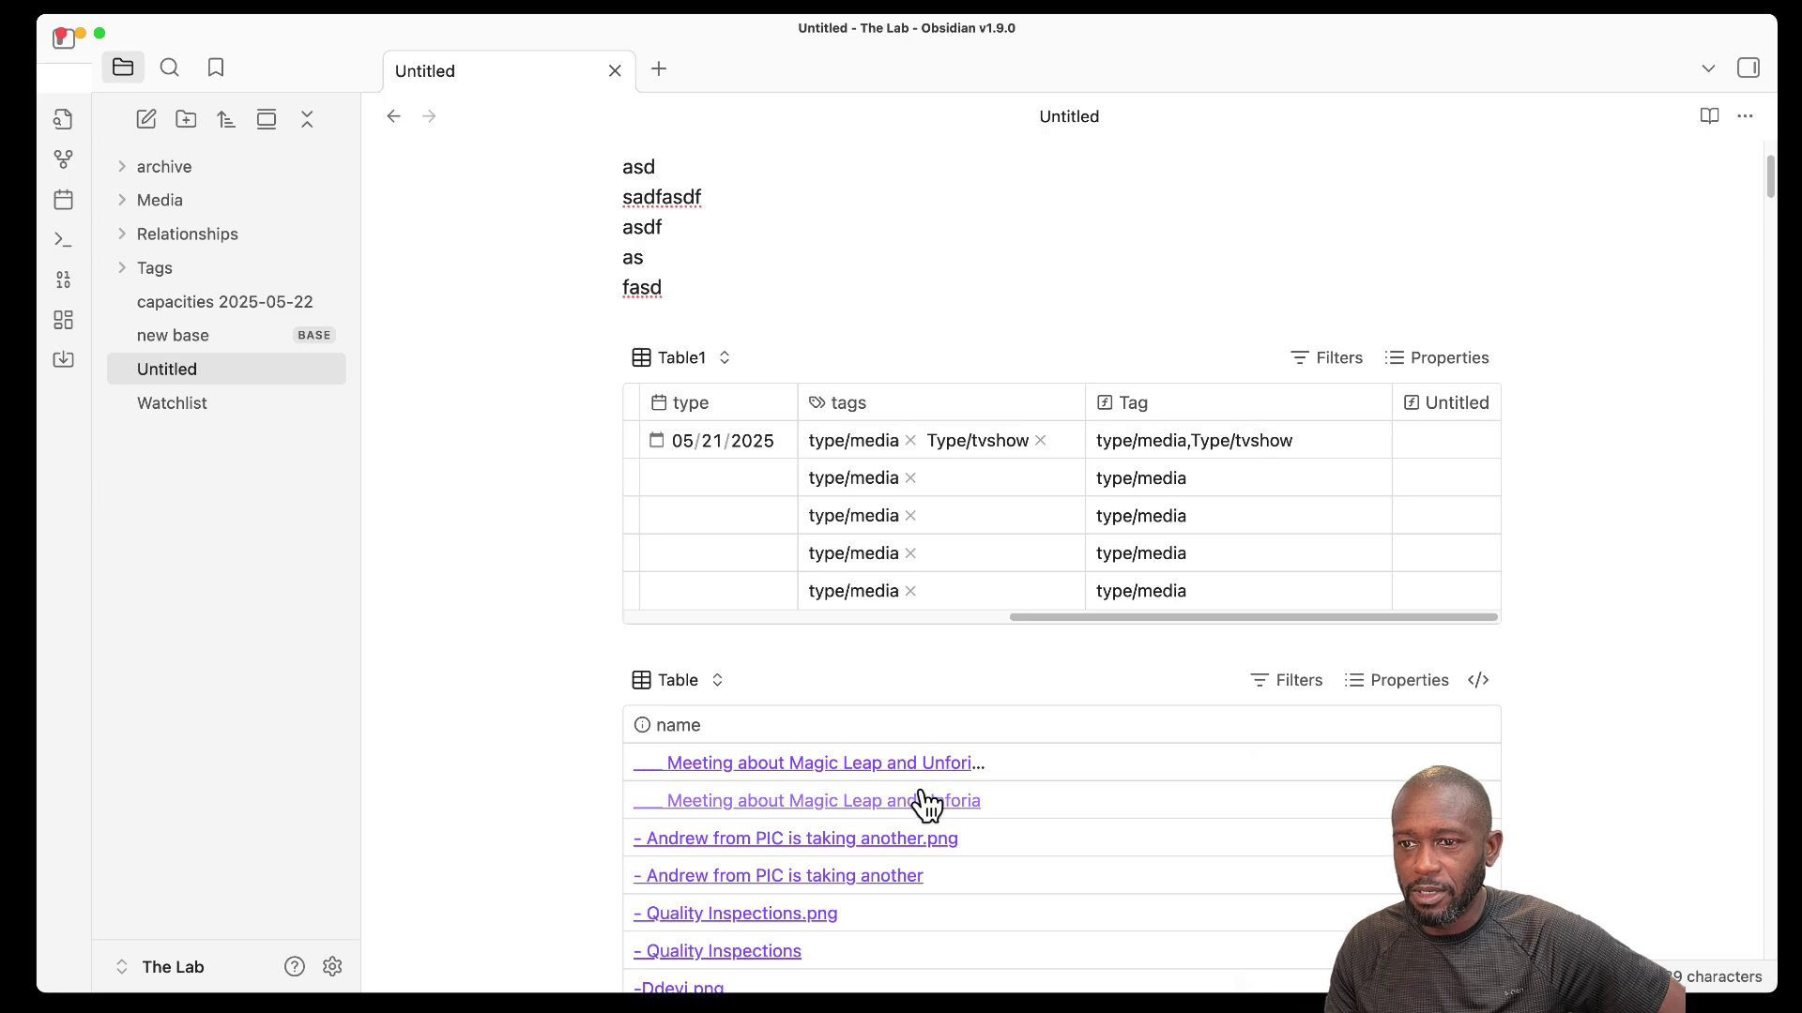
scroll(920, 800, down, 3)
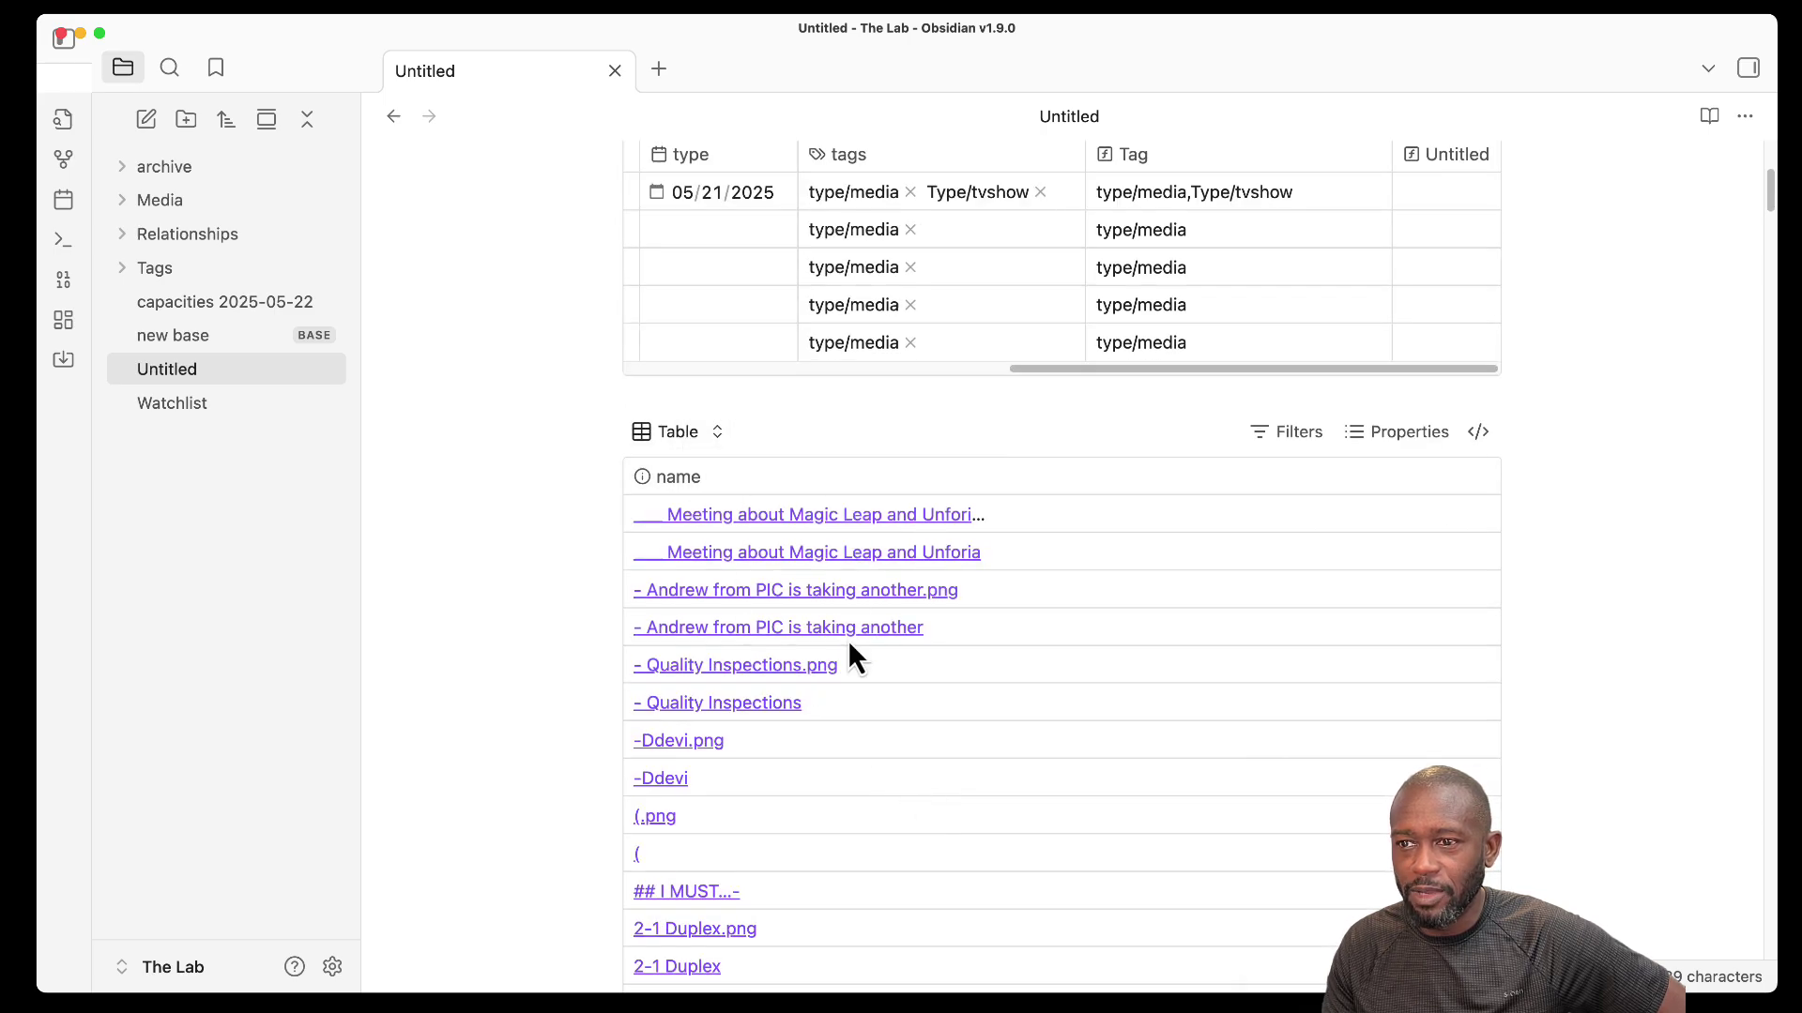
scroll(848, 652, up, 2)
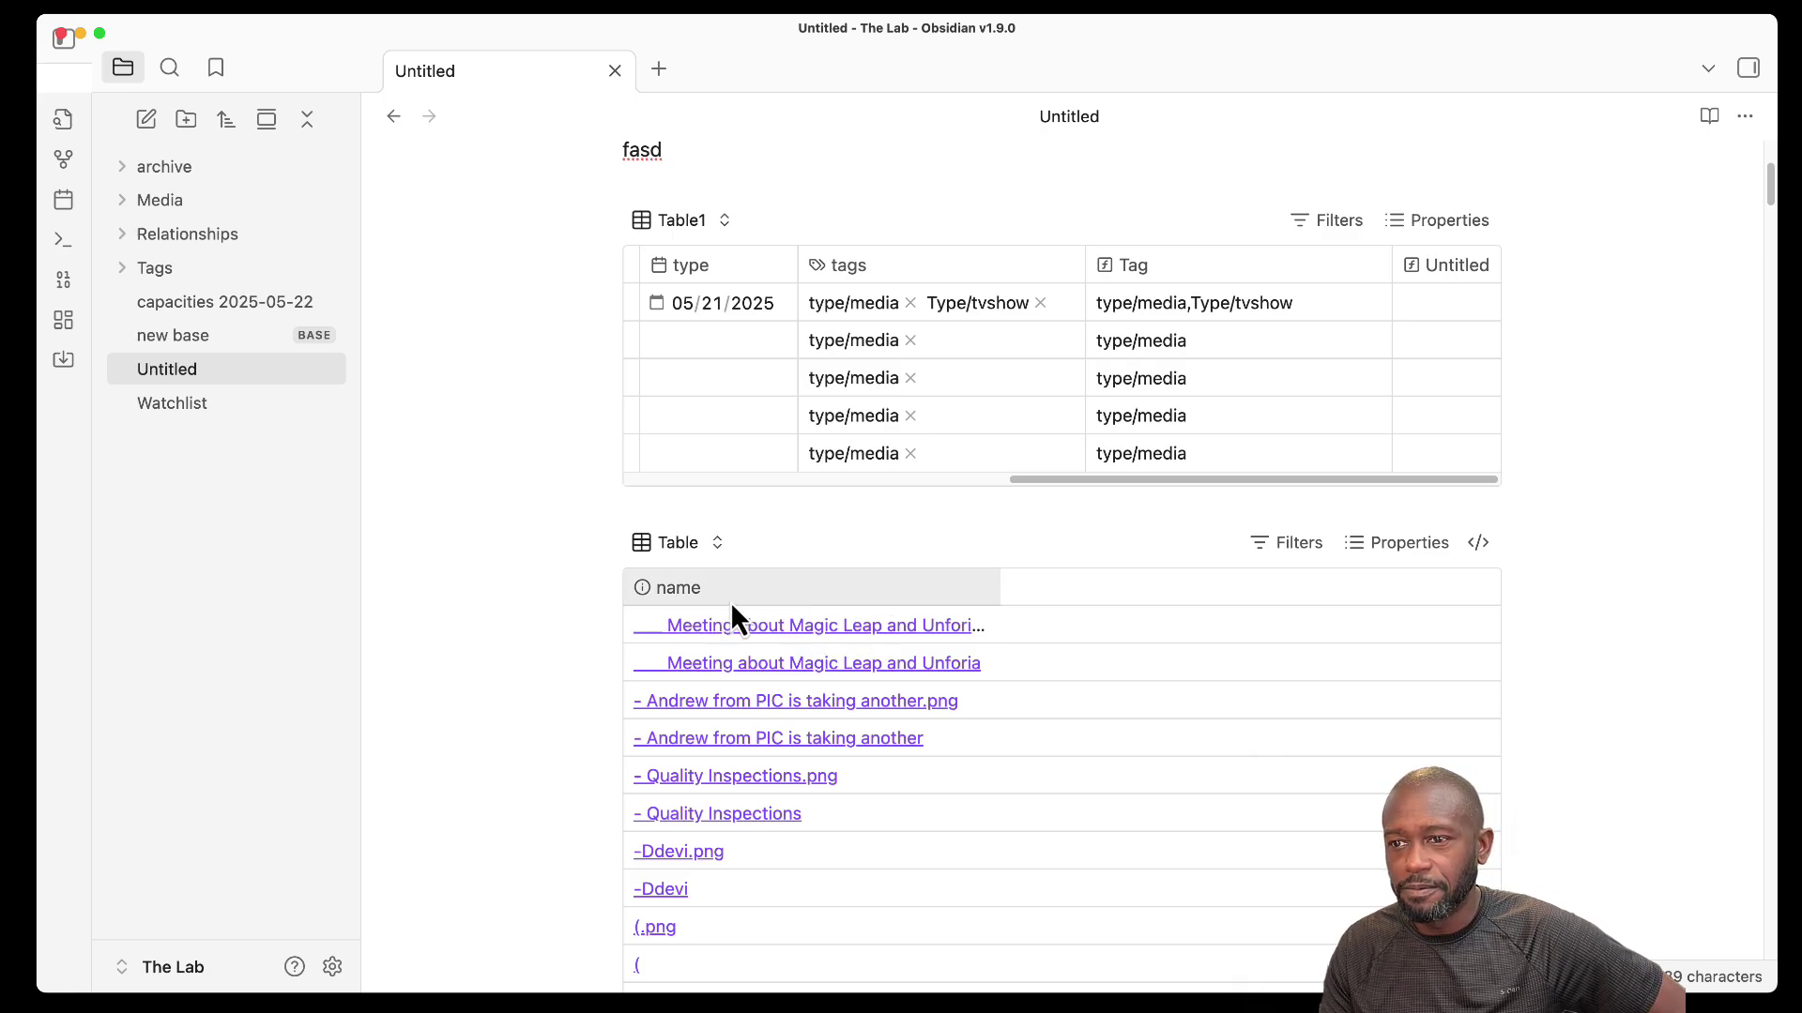
Filter the inline base's current view to notes where tags contains type/media.
click(1284, 544)
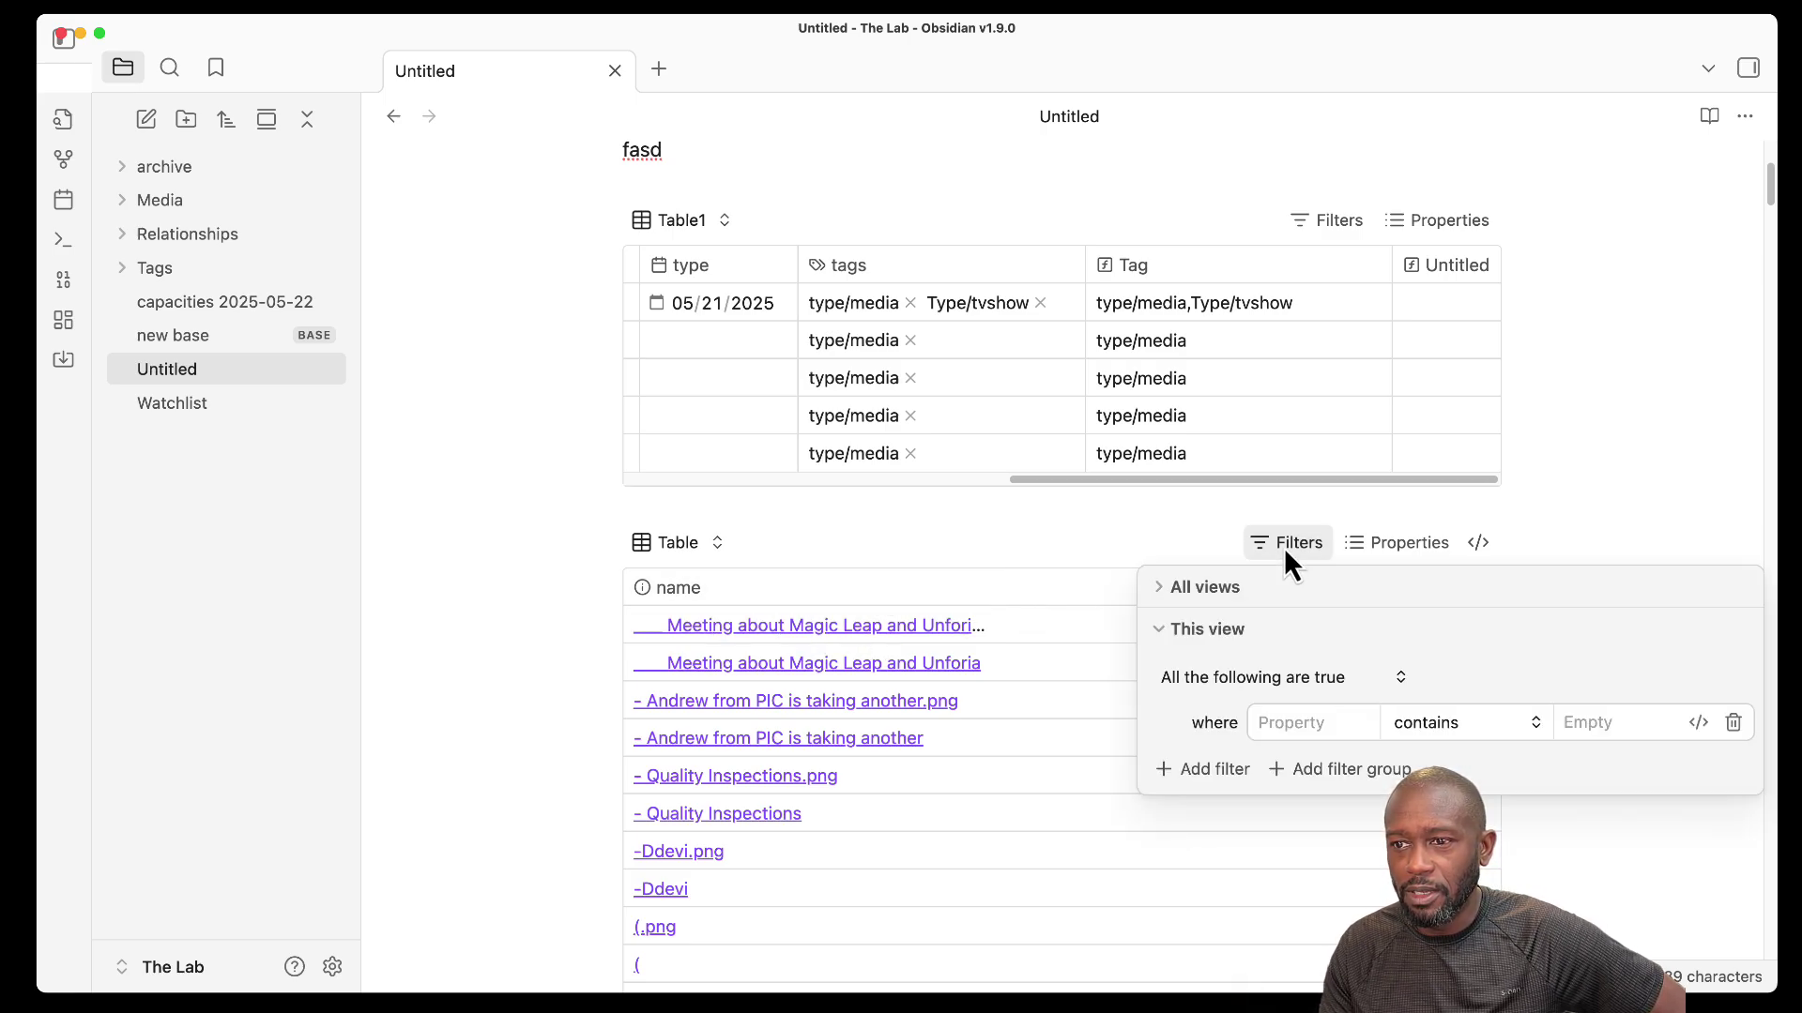
click(1318, 720)
text(tag)
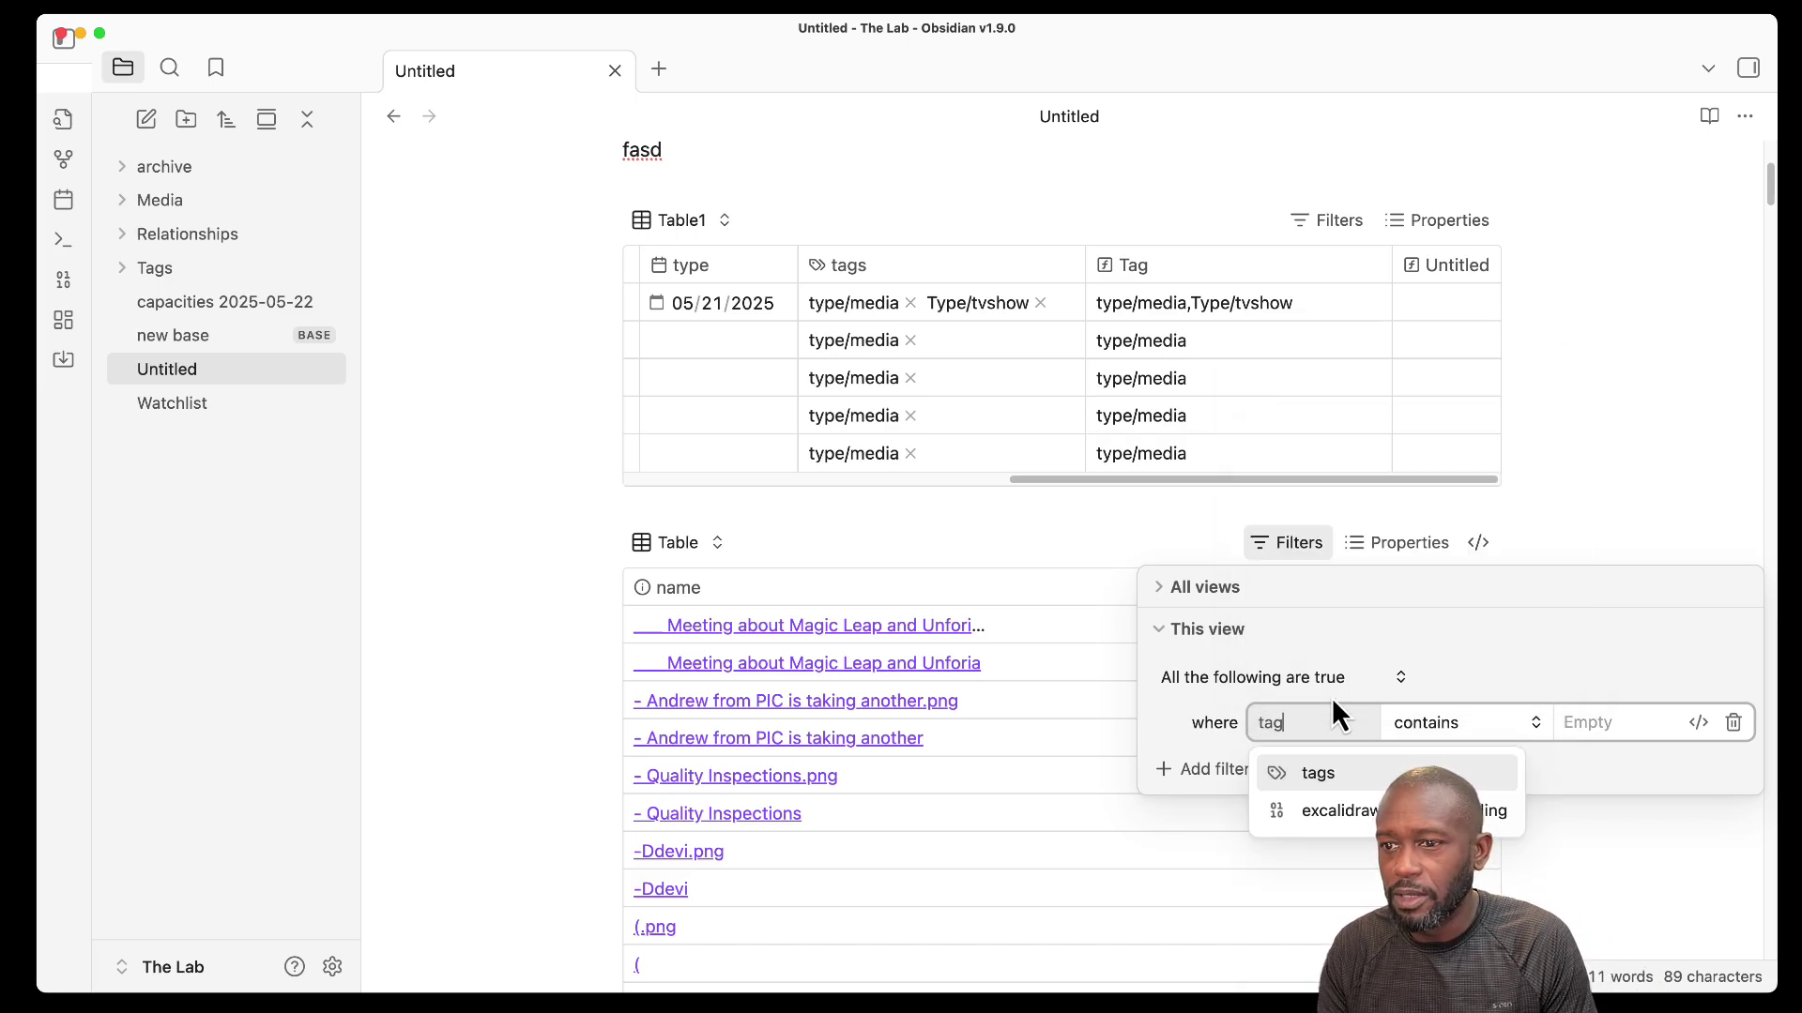
click(1320, 773)
click(1599, 711)
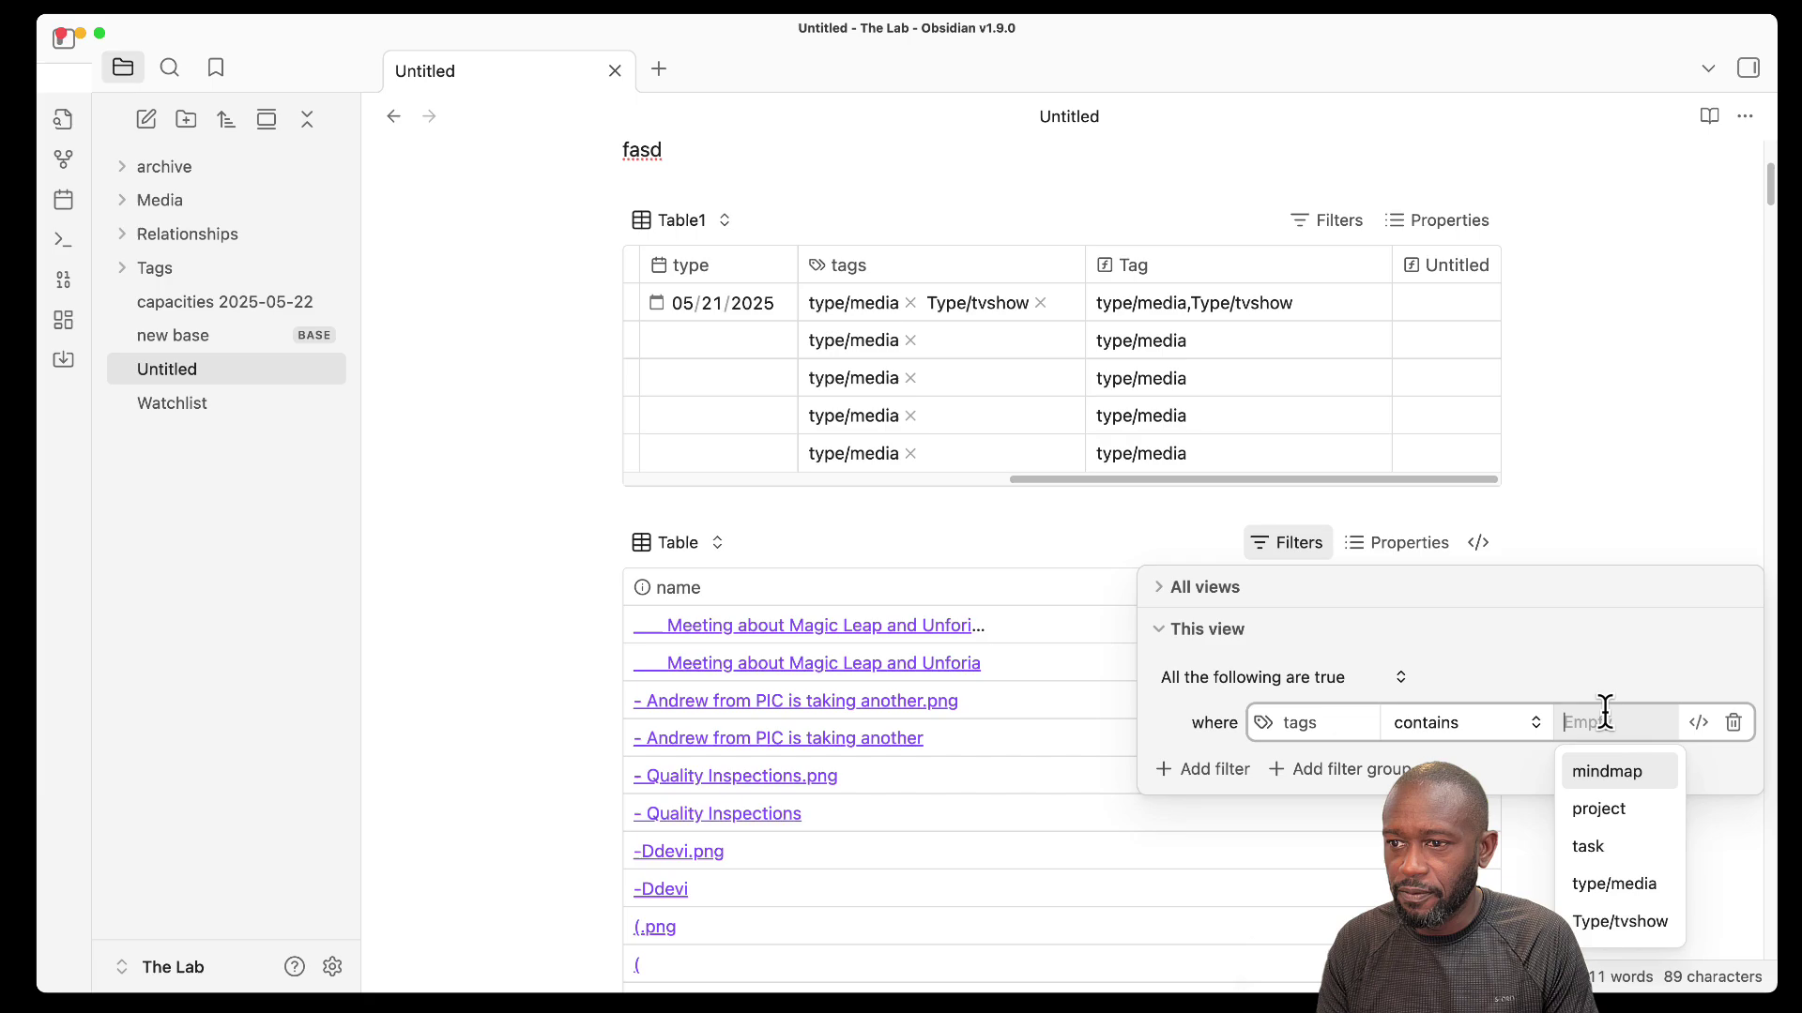
text(type)
click(1614, 771)
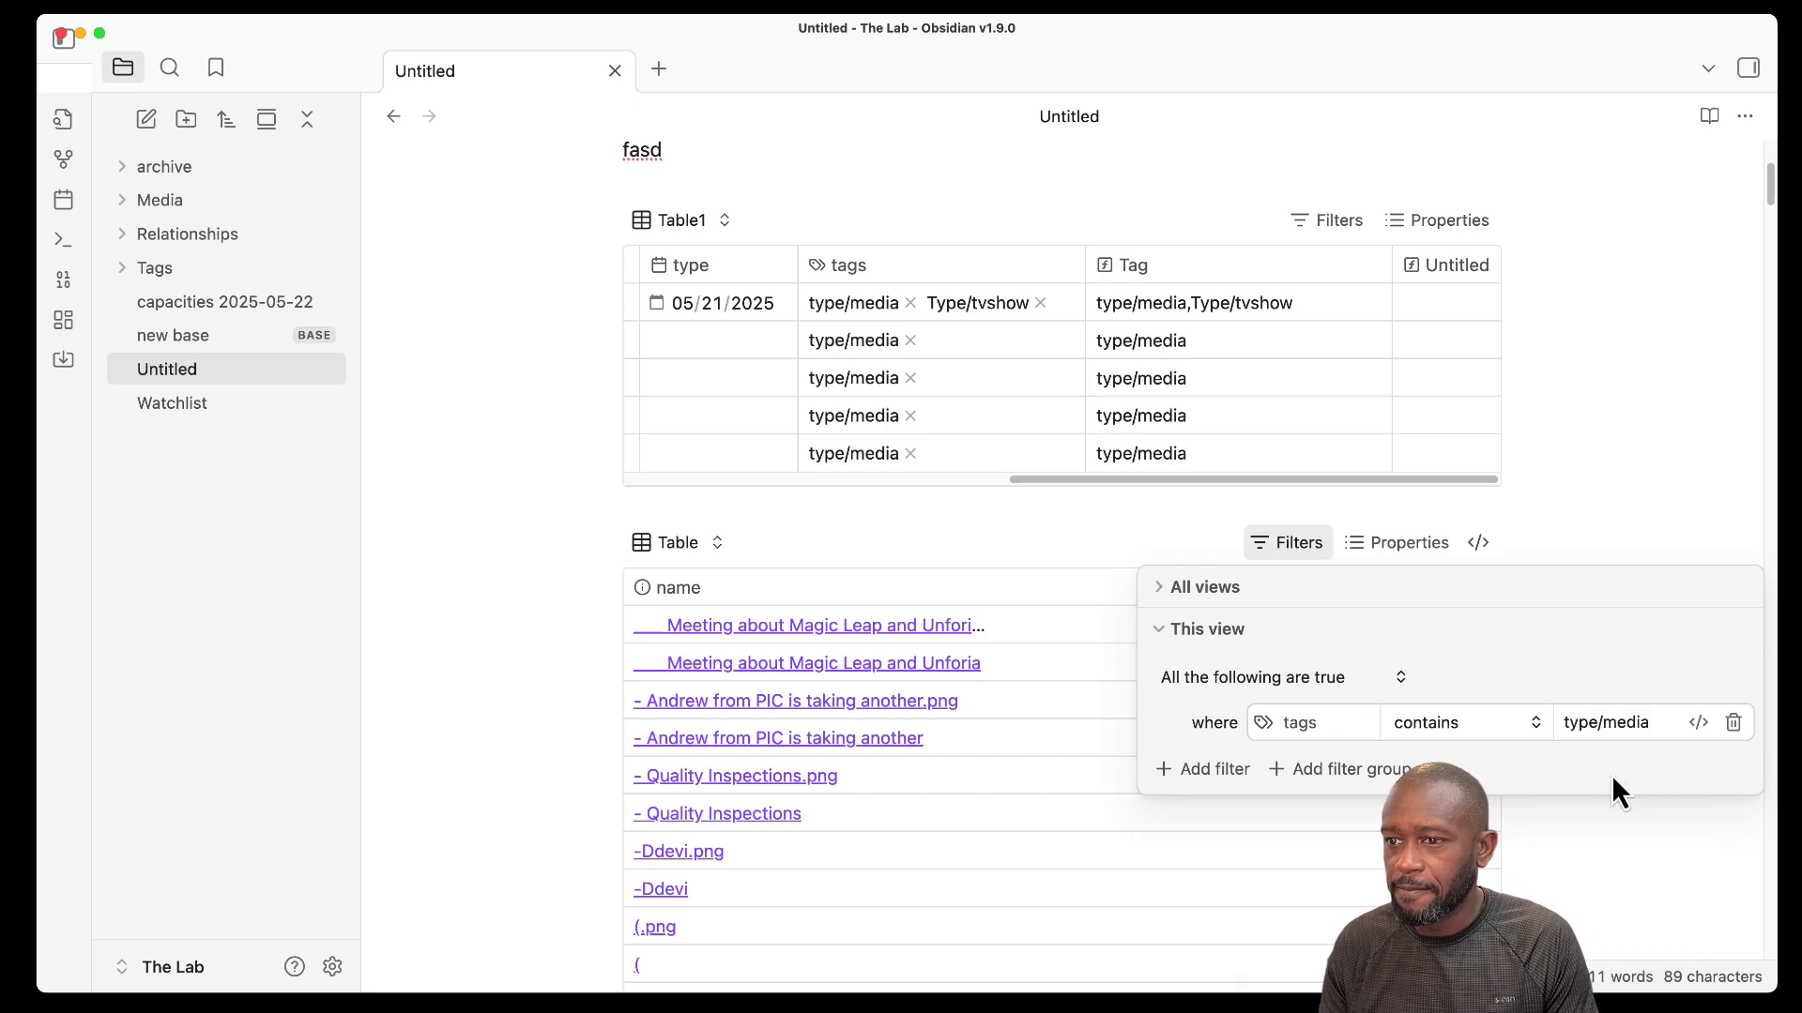
key(Escape)
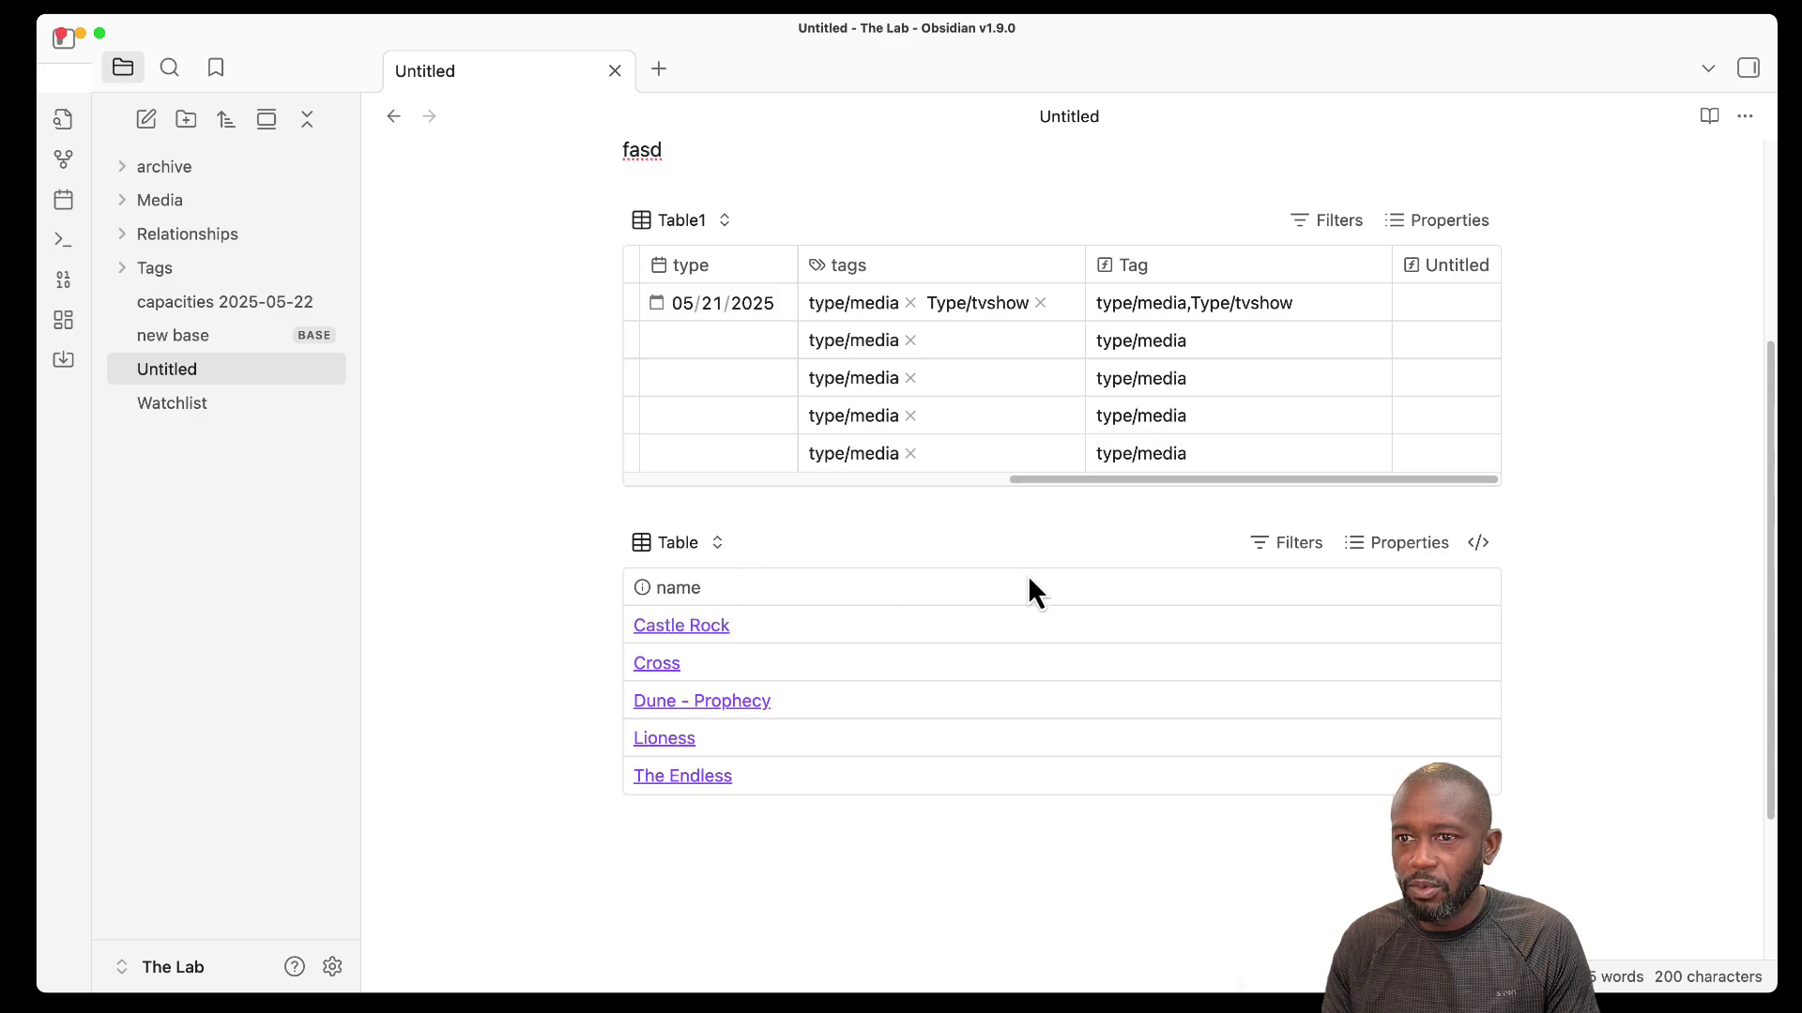
Review the inline base's available properties and compare its table with the first columns of the embedded base.
click(1390, 552)
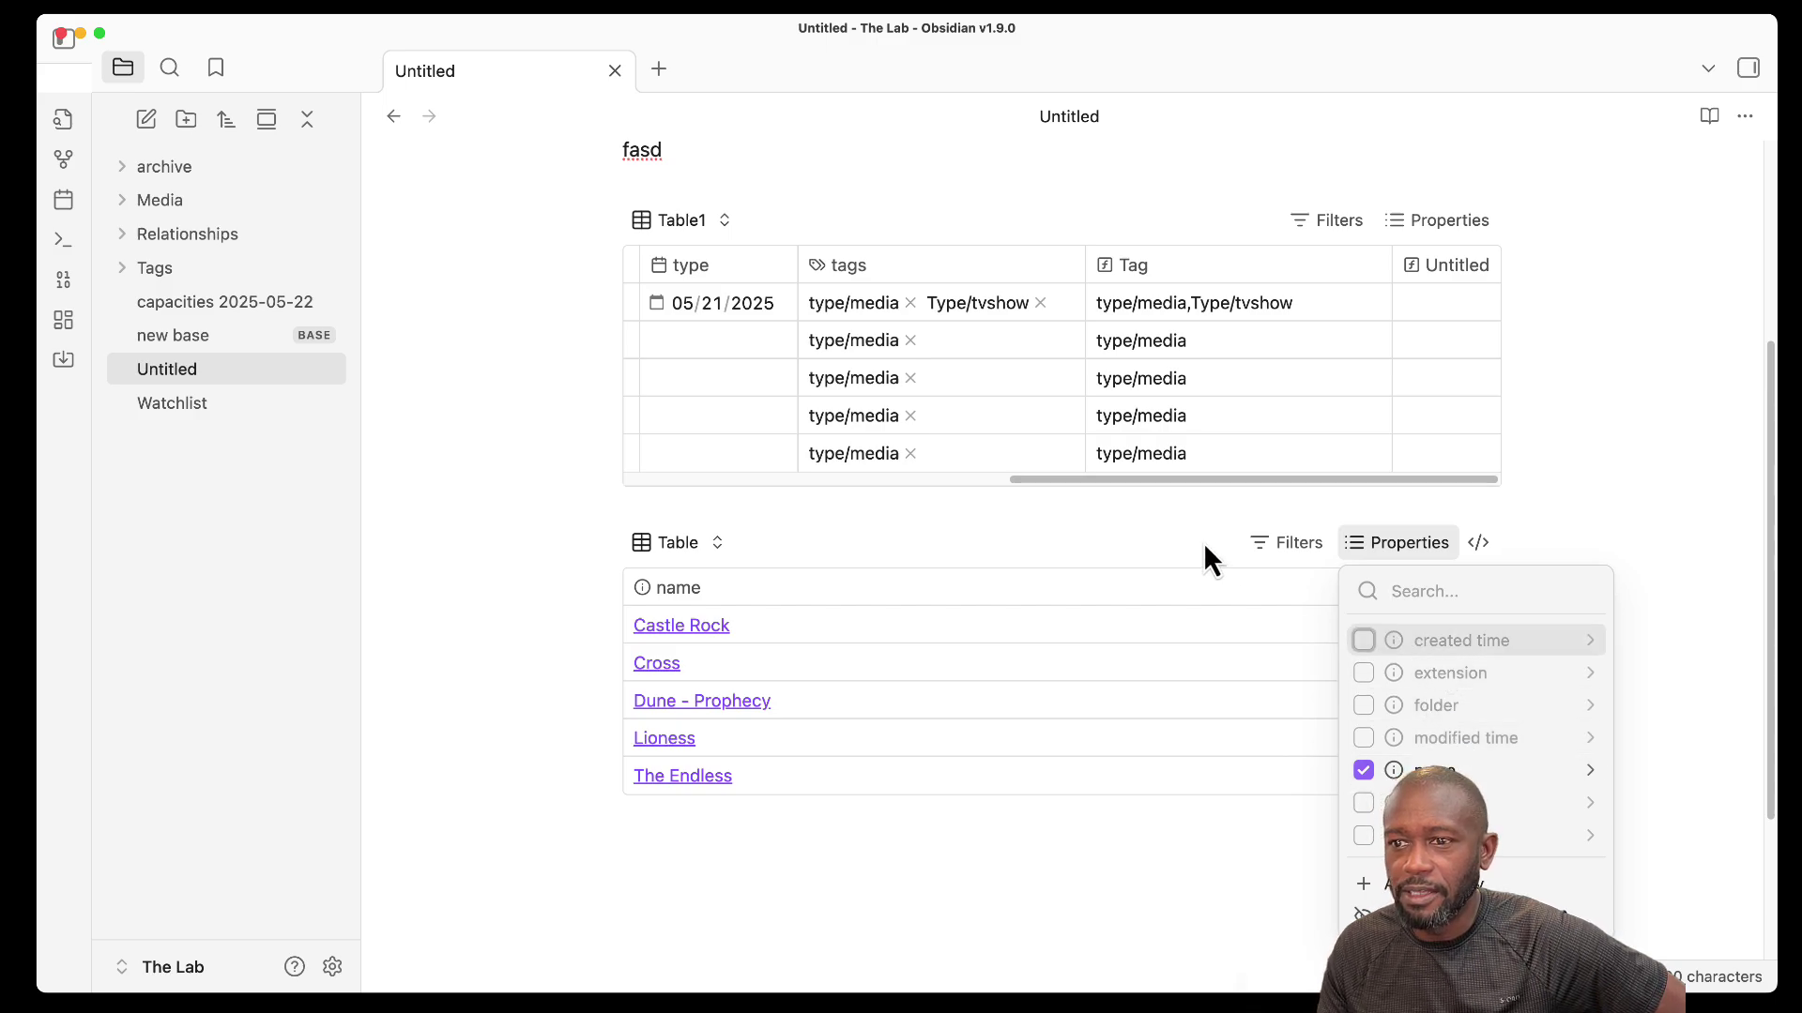
click(1101, 543)
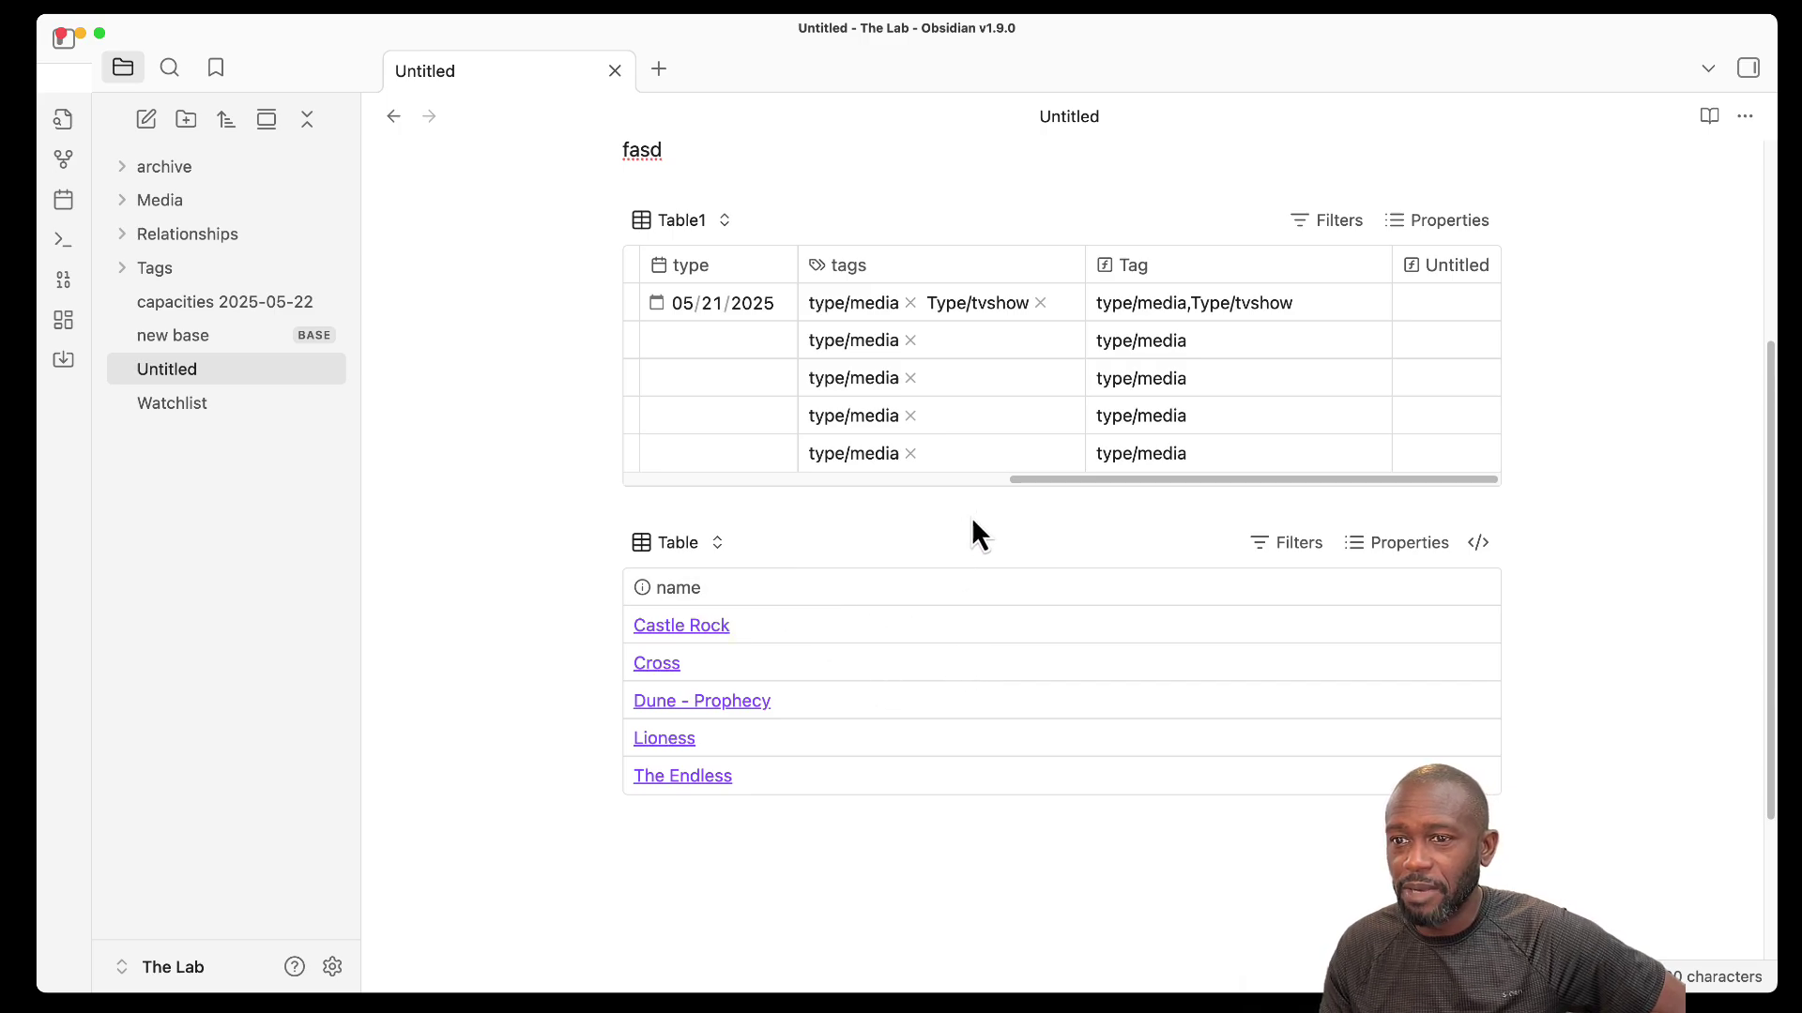
scroll(983, 482, left, 10)
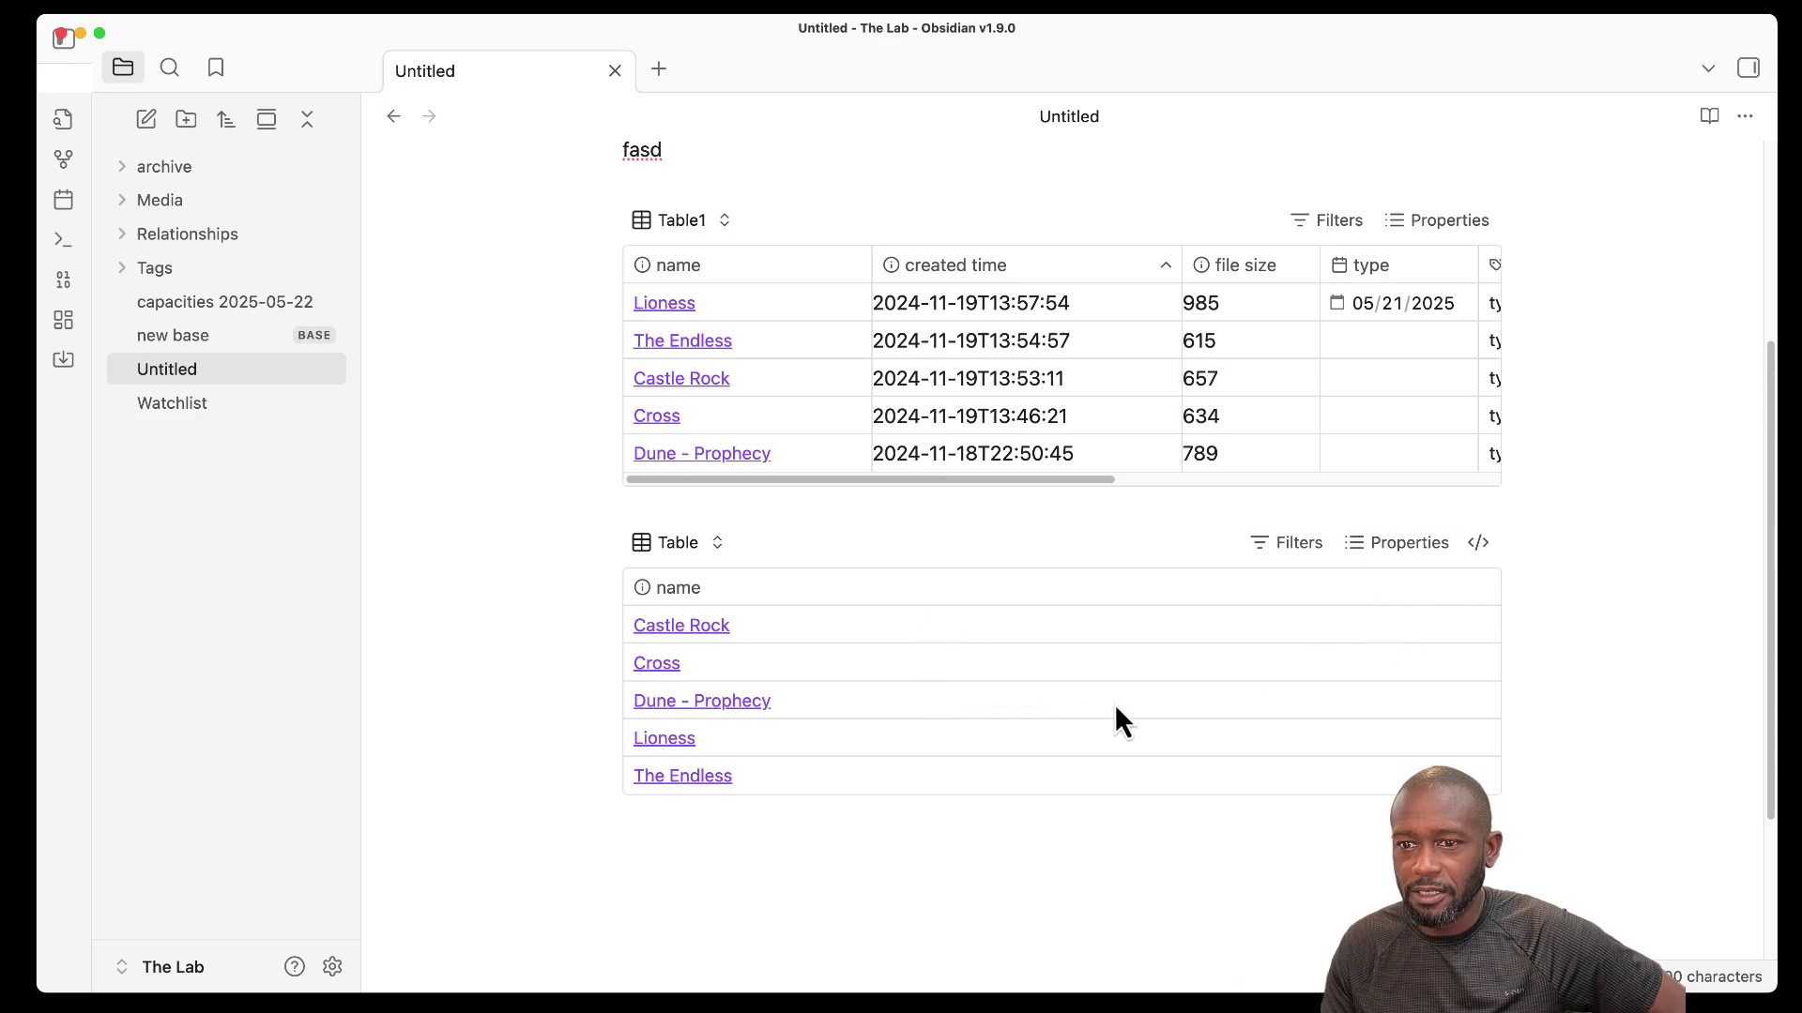
Inspect the inline base's source code for its view type, name and tag filter, and return to the rendered table.
click(1477, 544)
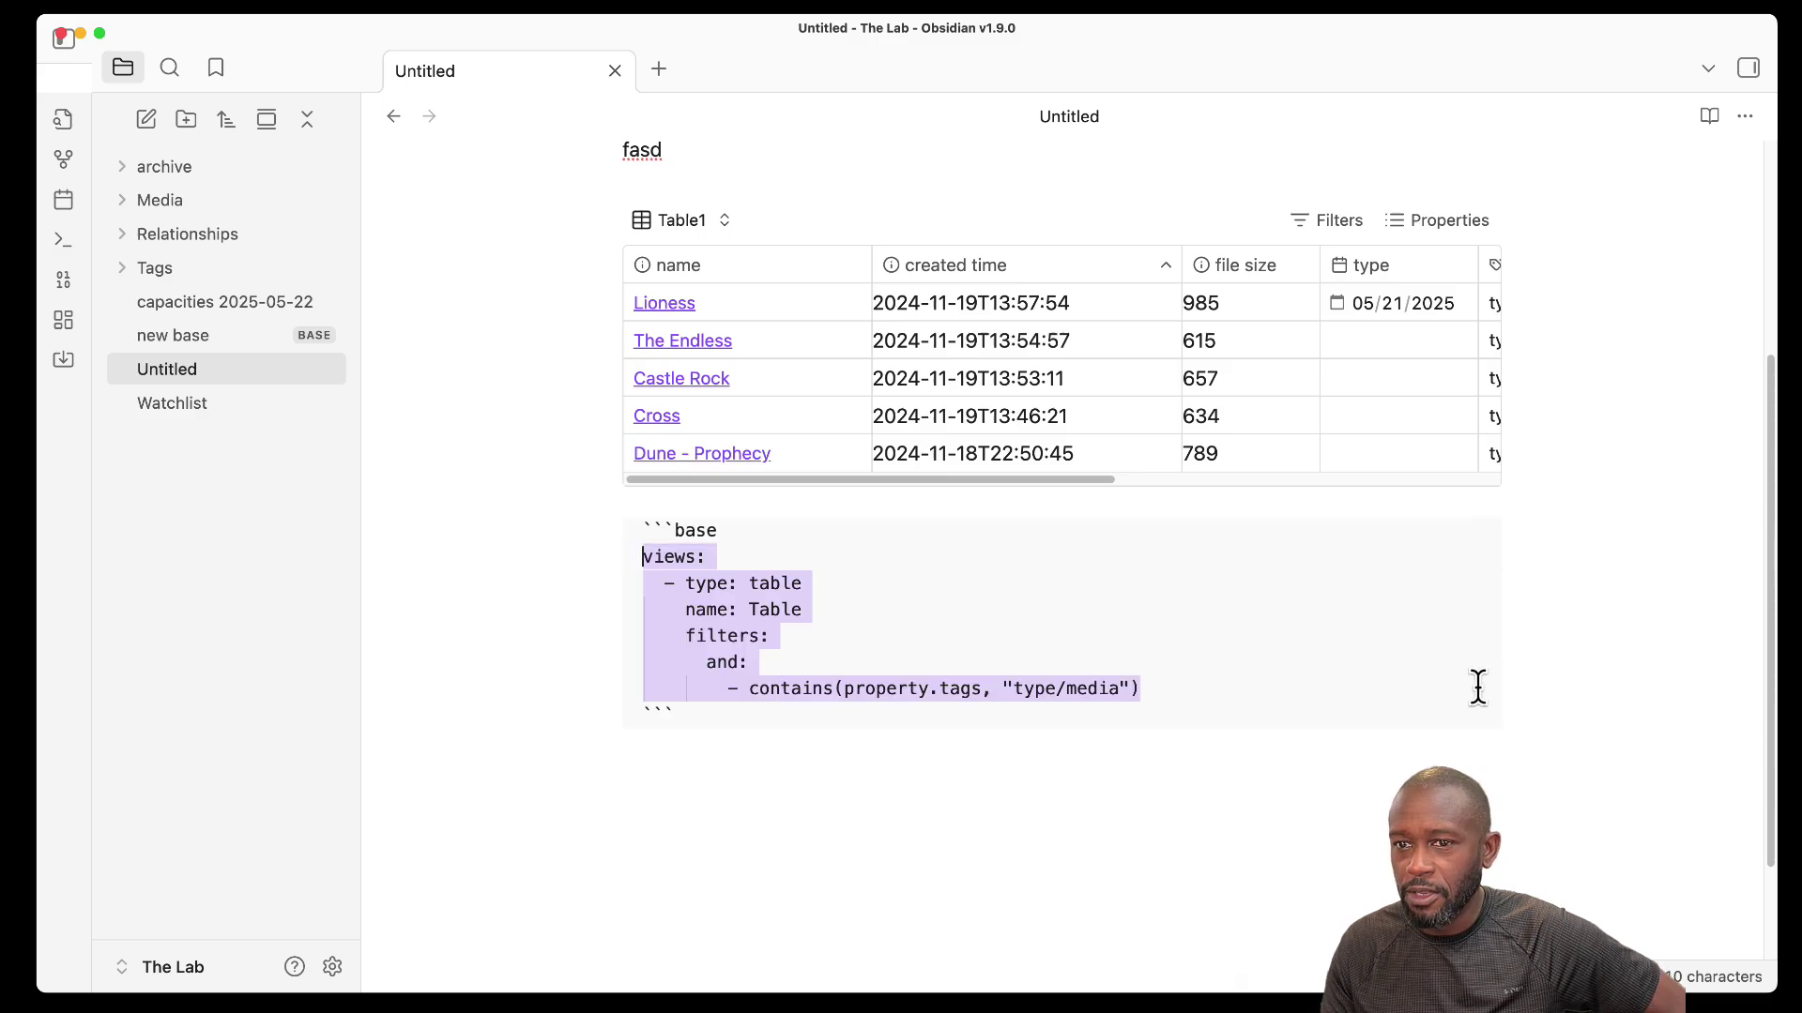
click(937, 623)
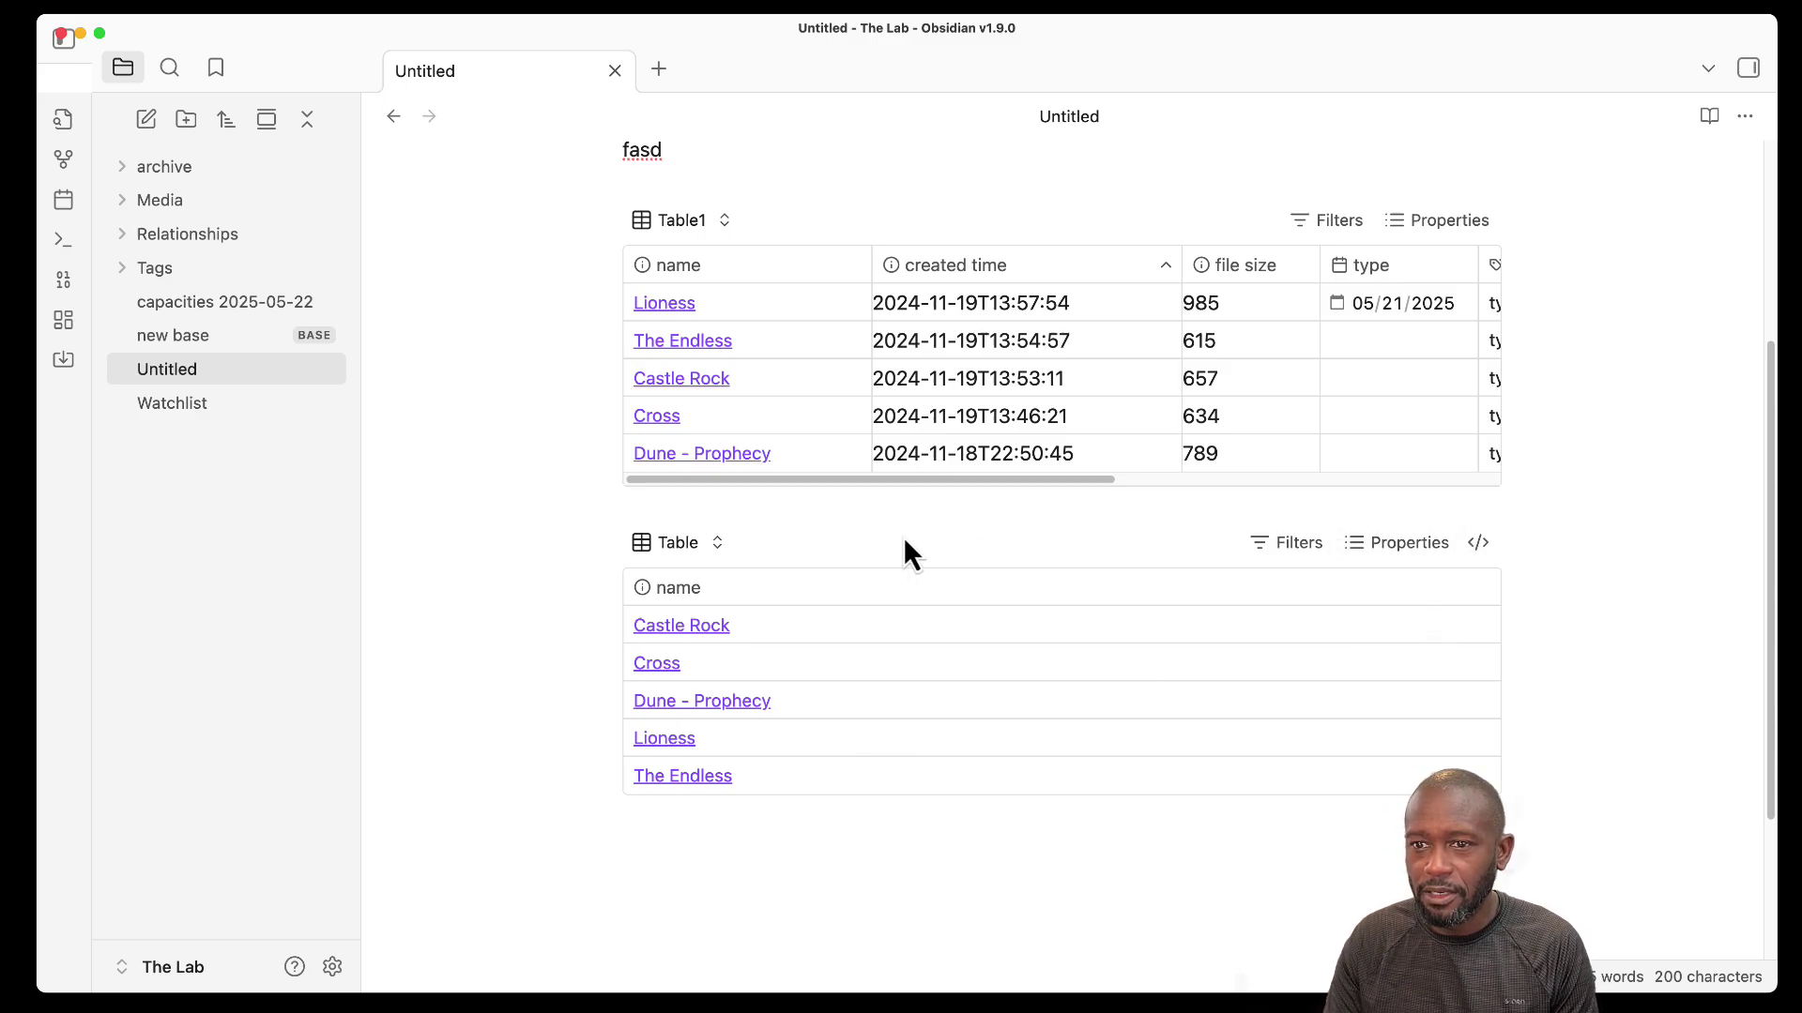
click(1477, 543)
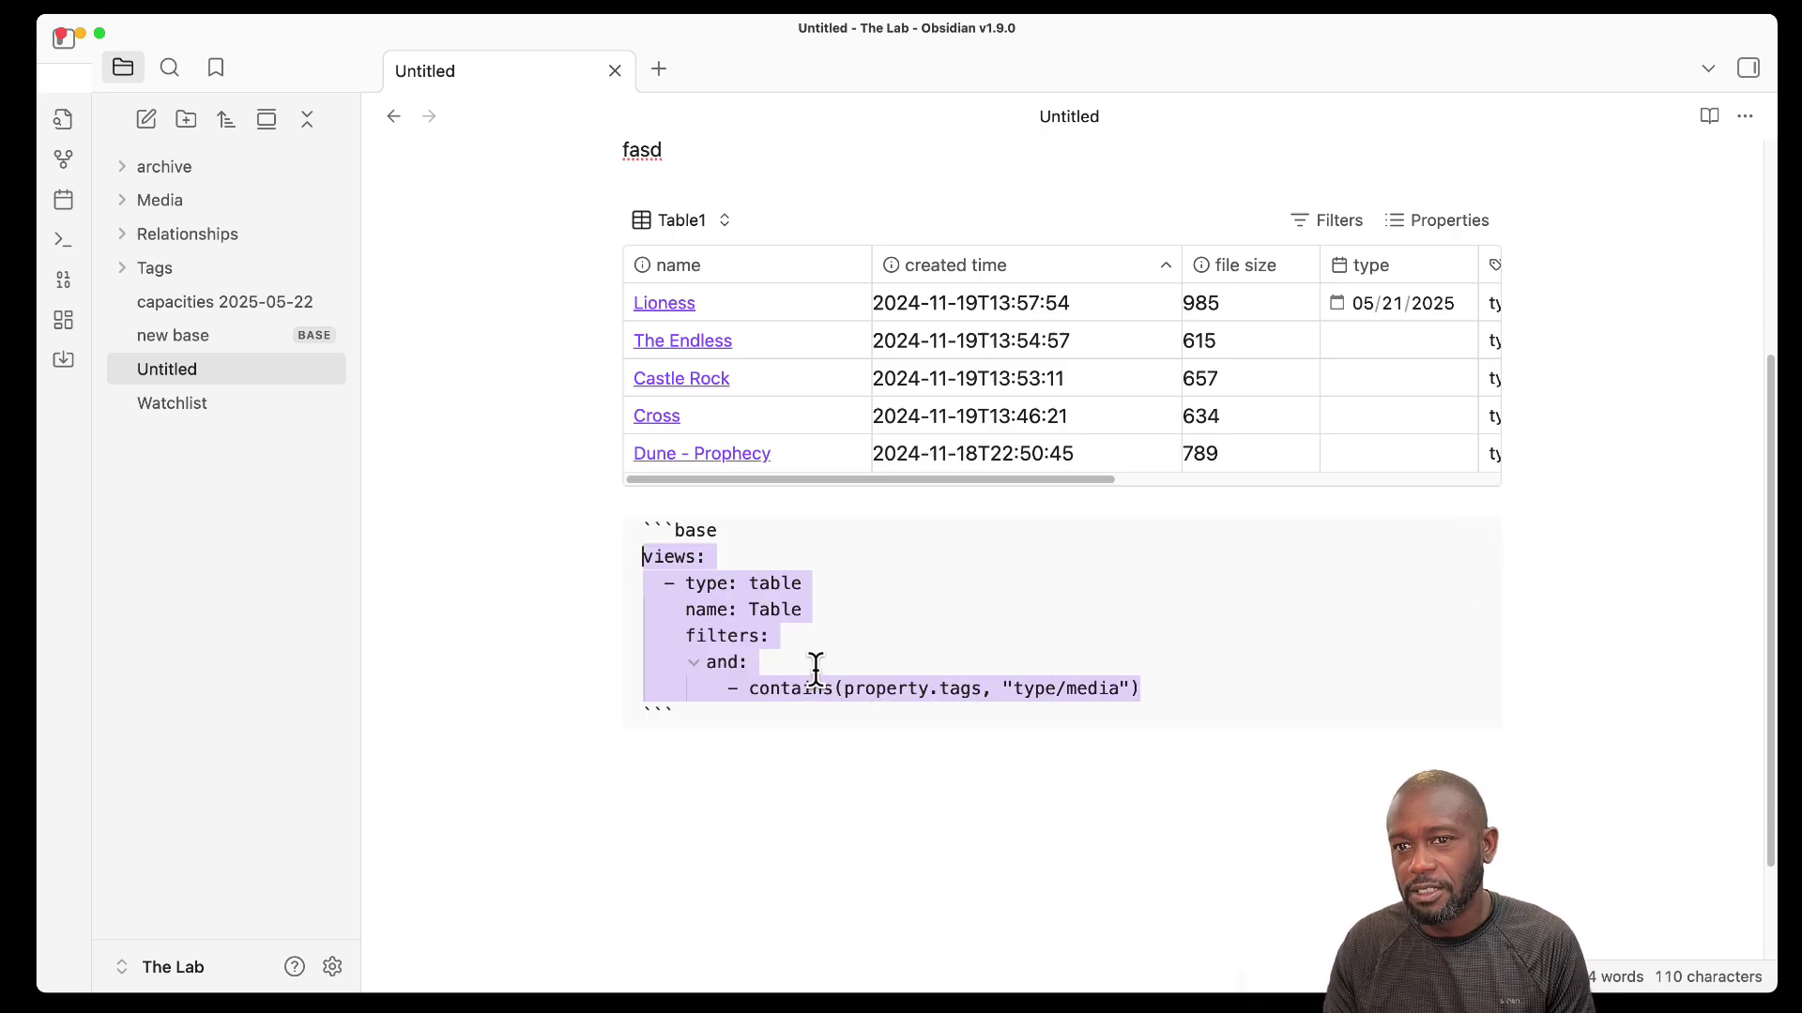
click(699, 511)
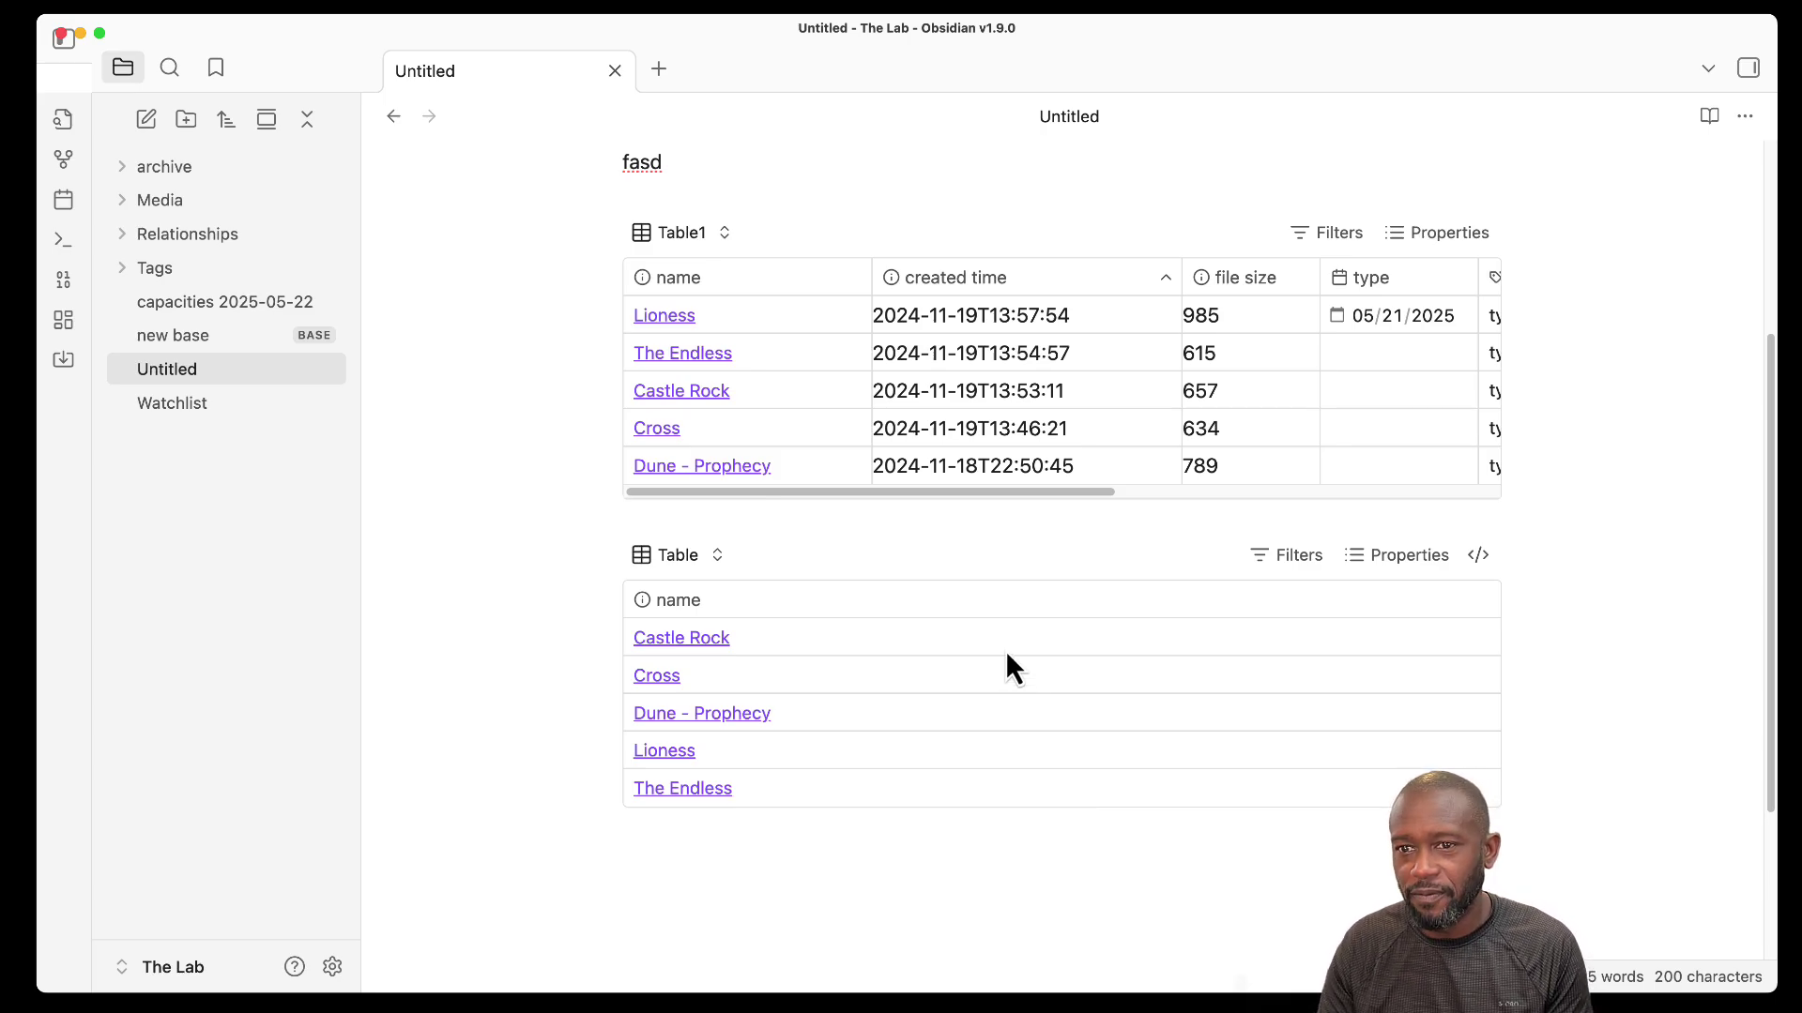
scroll(1004, 655, up, 4)
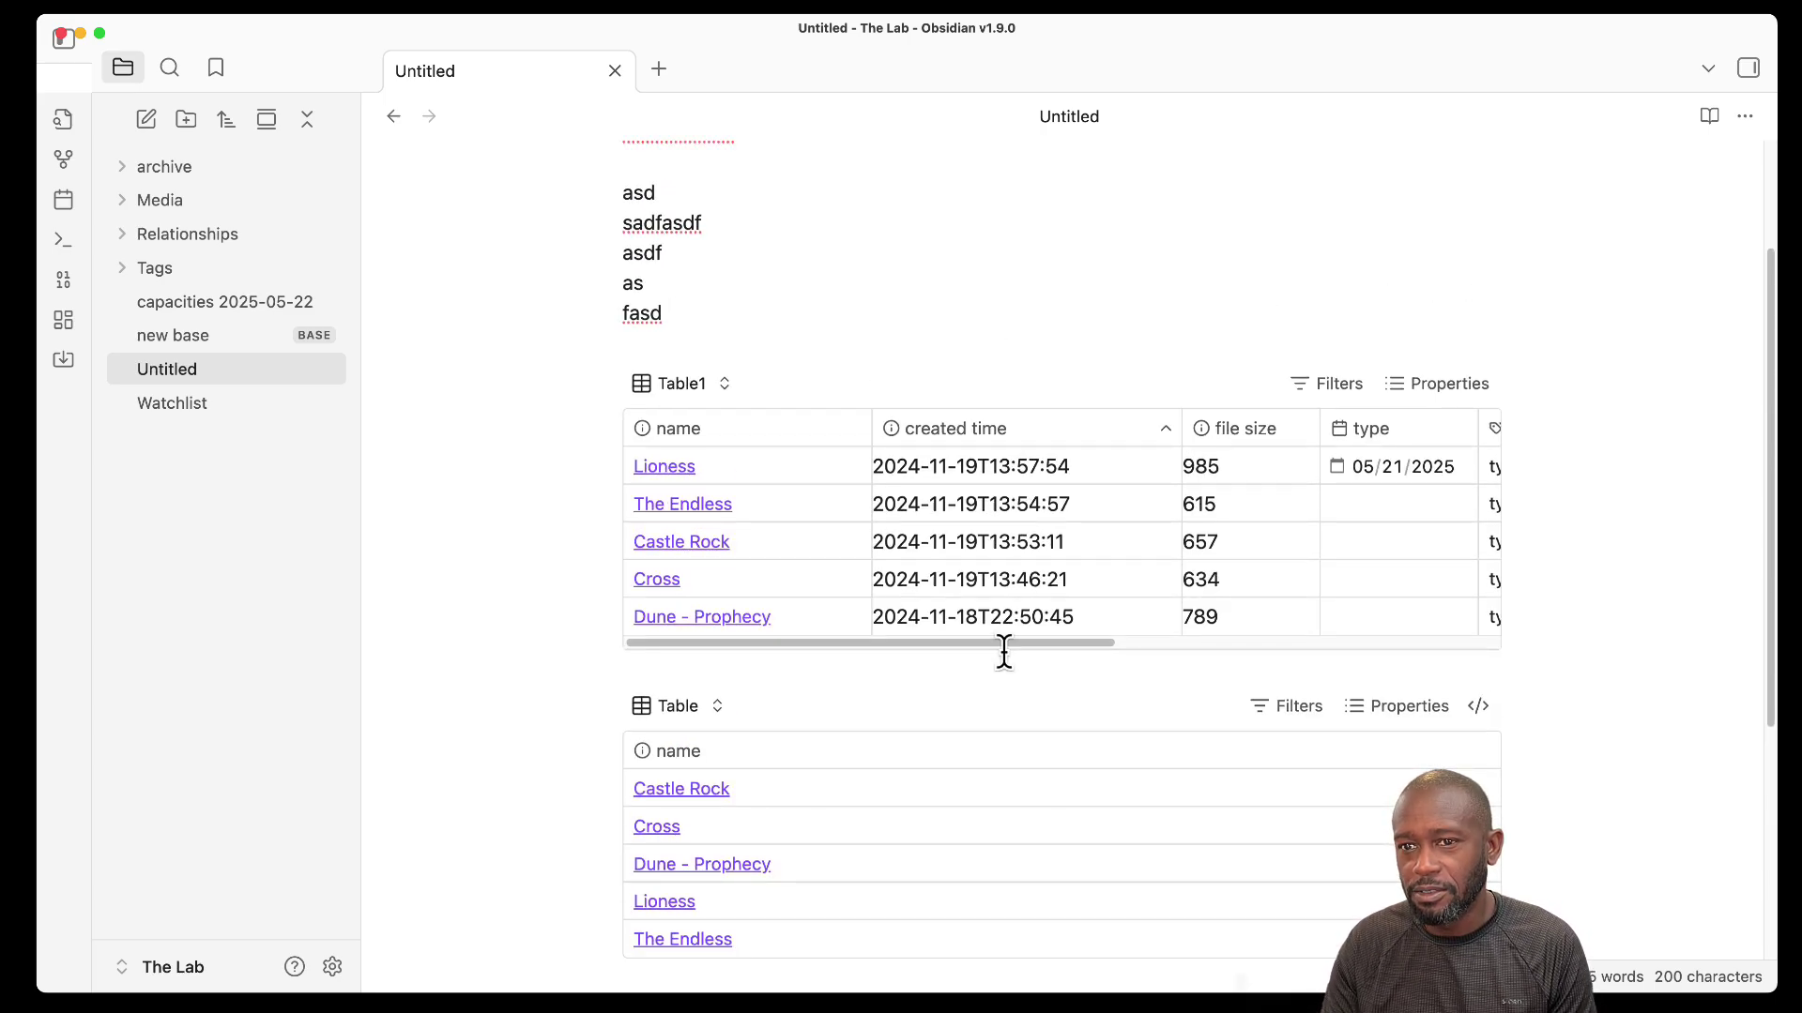
scroll(1003, 650, up, 1)
scroll(758, 639, down, 2)
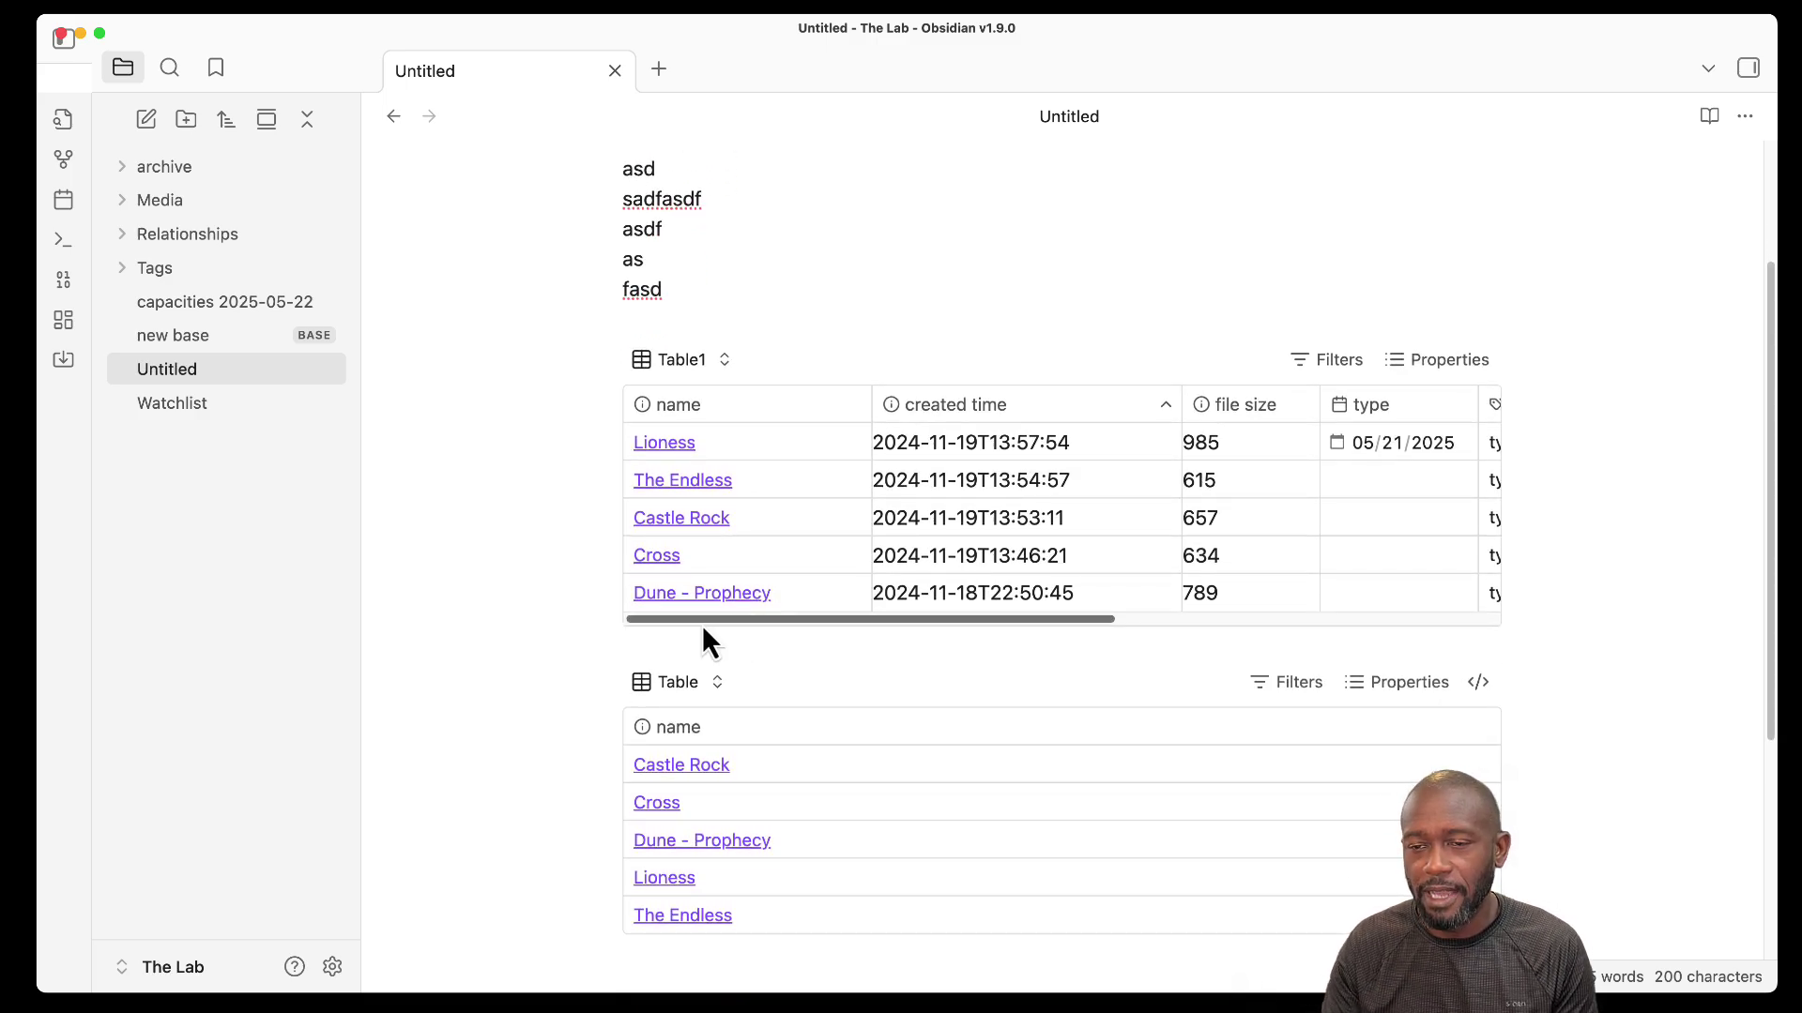
click(640, 642)
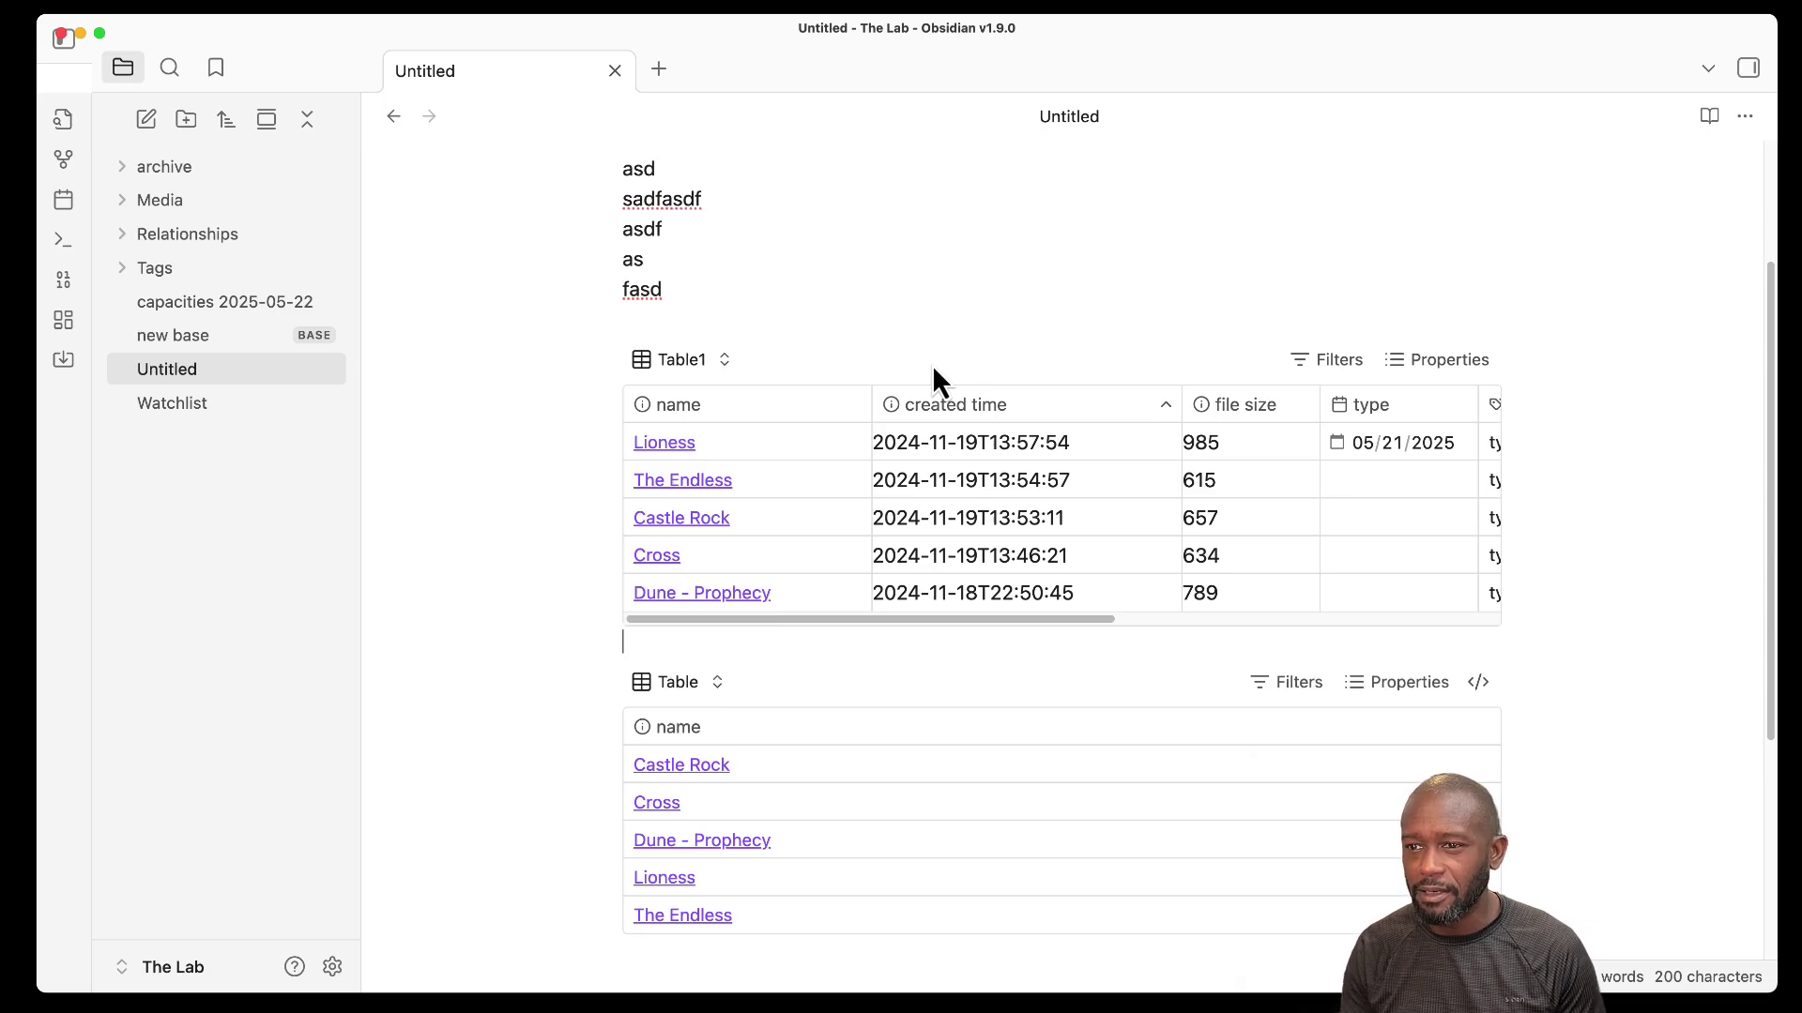
scroll(950, 401, down, 3)
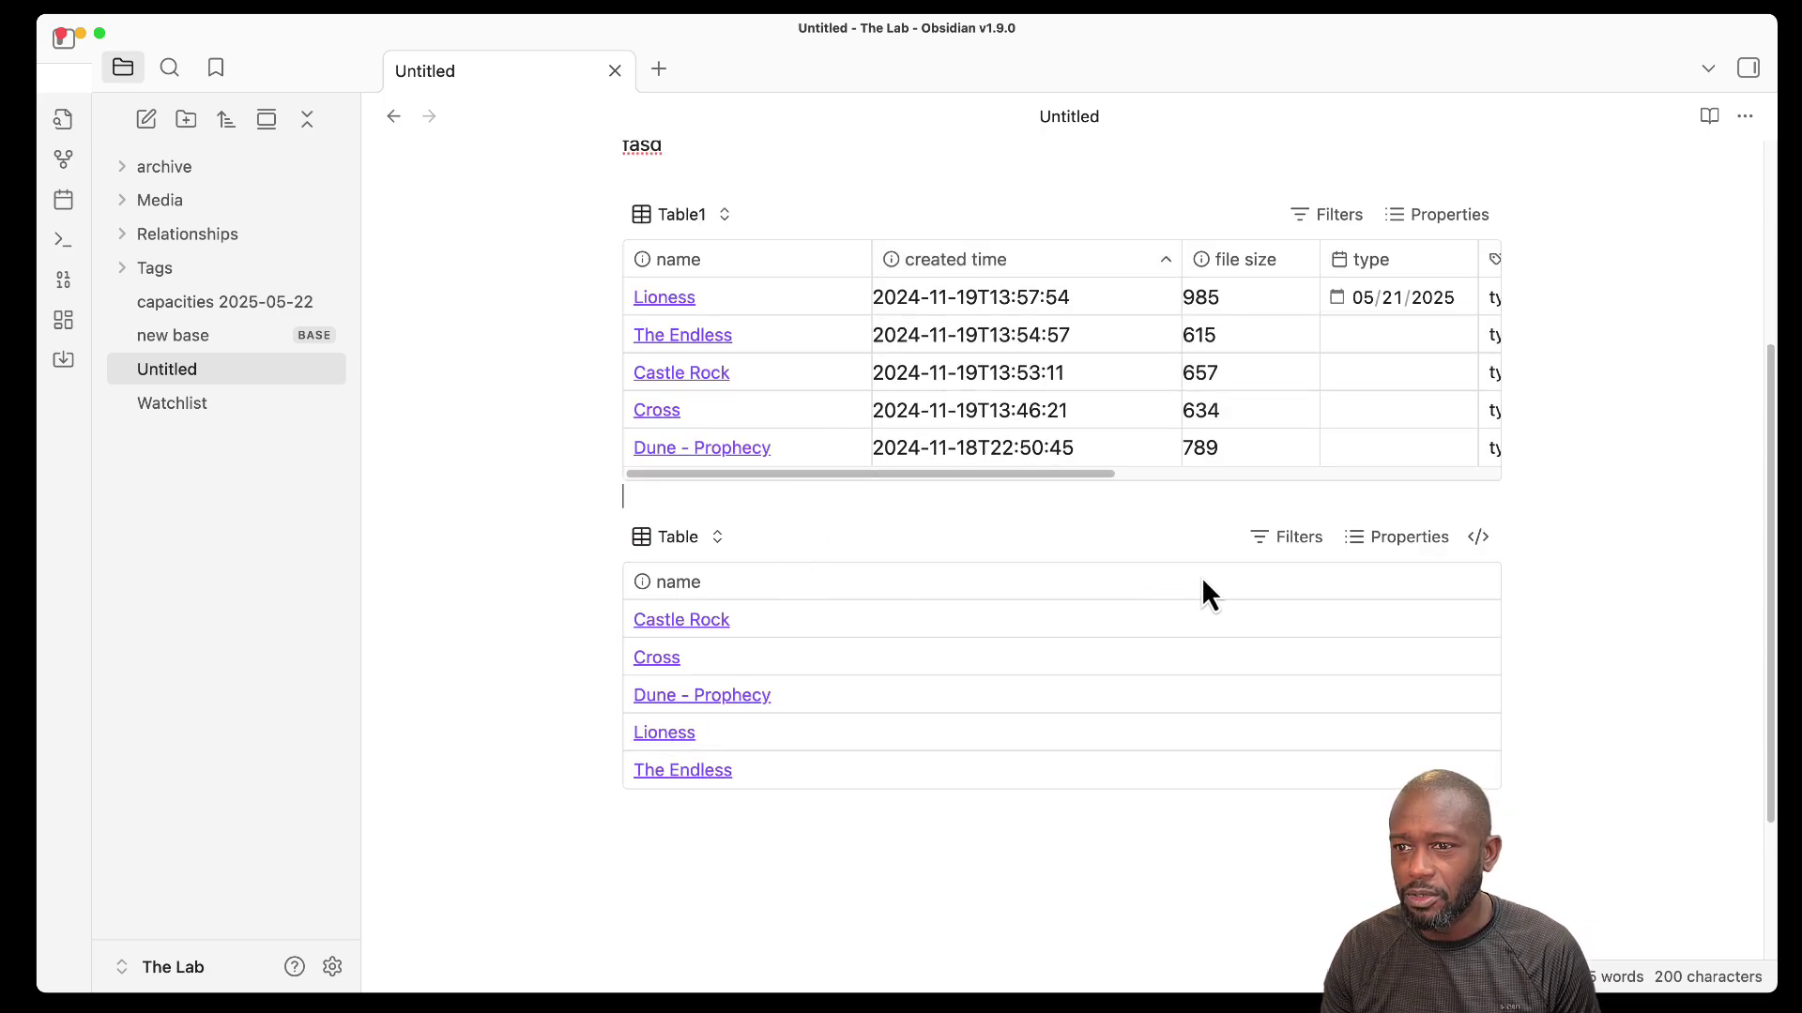
scroll(1001, 447, up, 1)
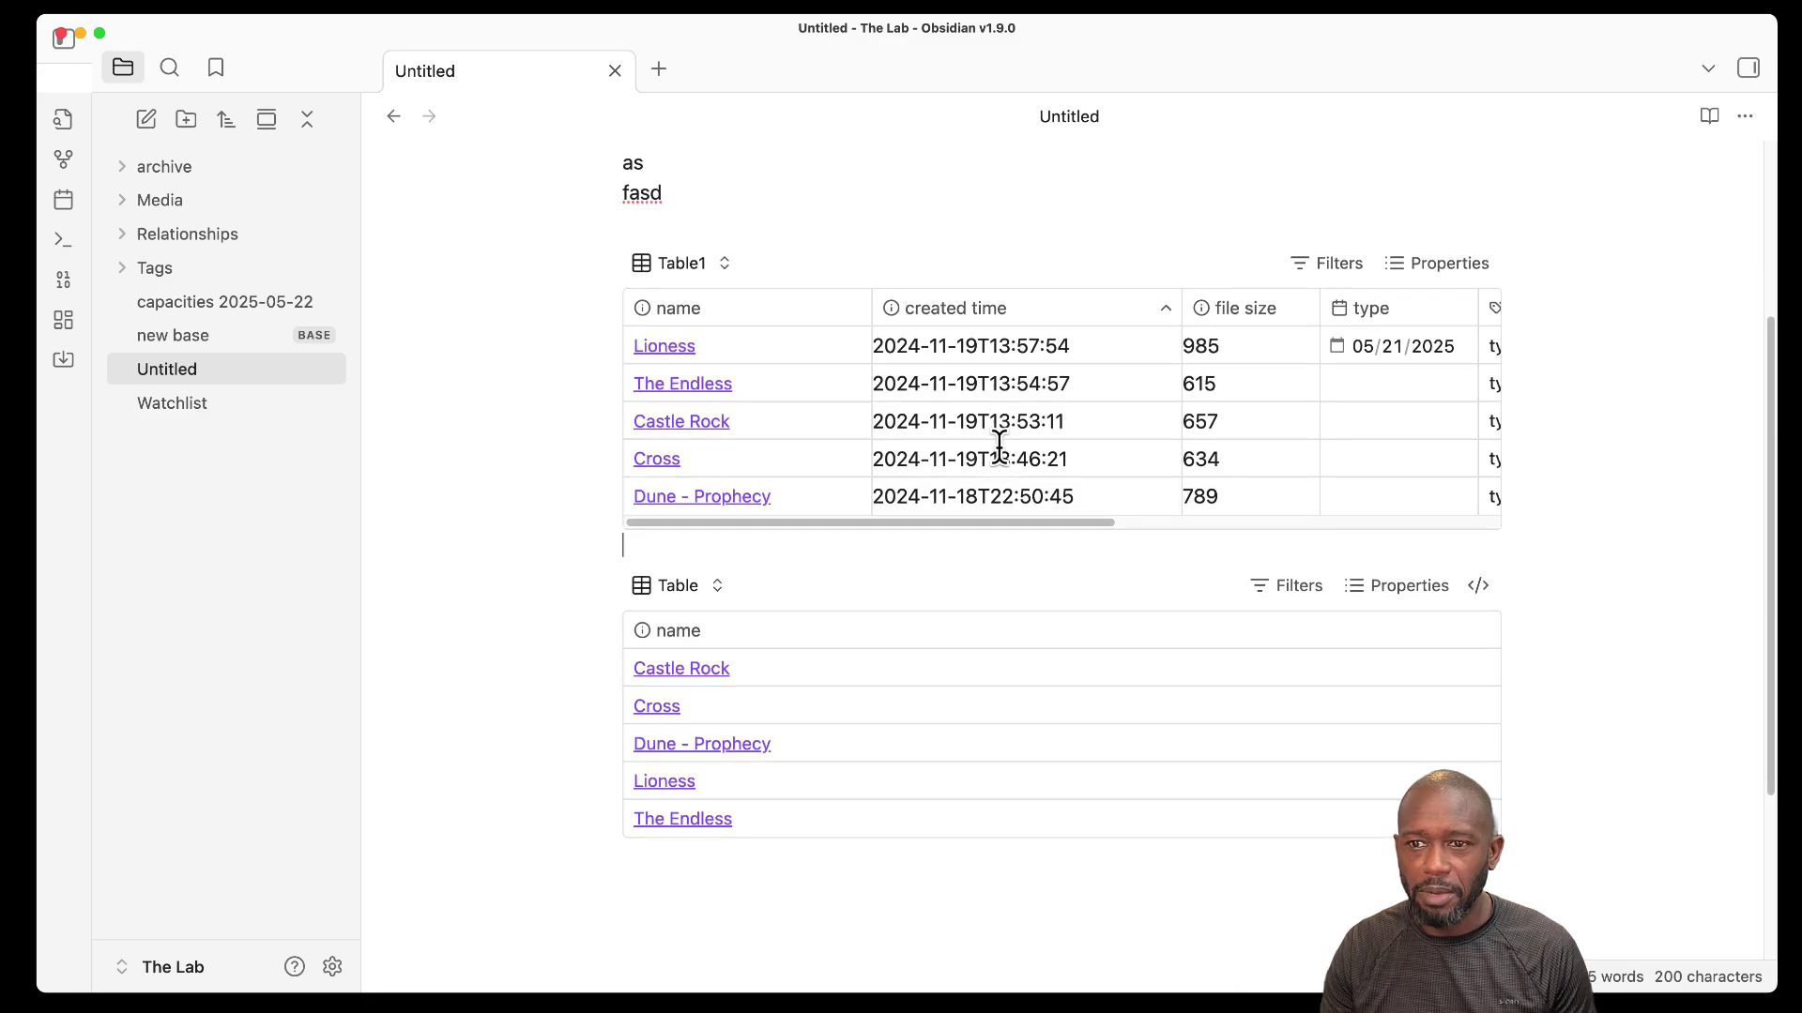